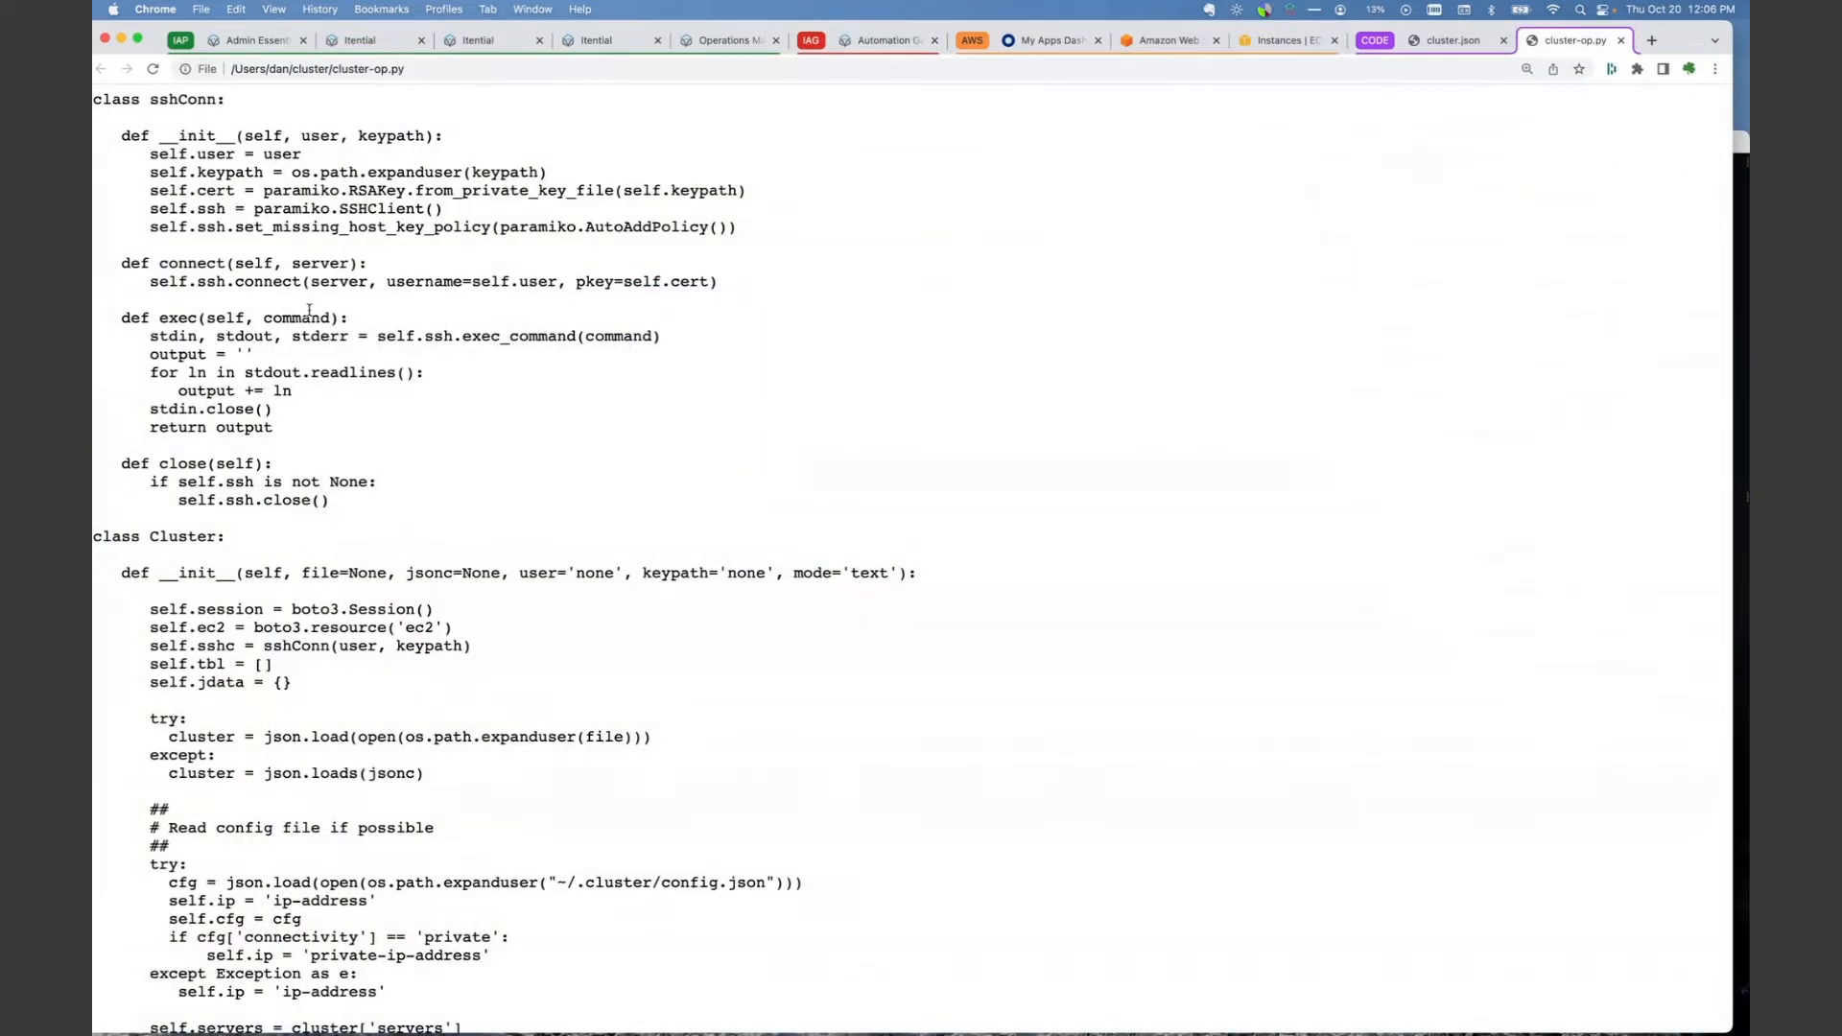
- Review the cluster-op.py code from the sshConn class down to the command-line arguments and their handling in main
scroll(309, 309, "down", 10)
scroll(309, 309, "down", 12)
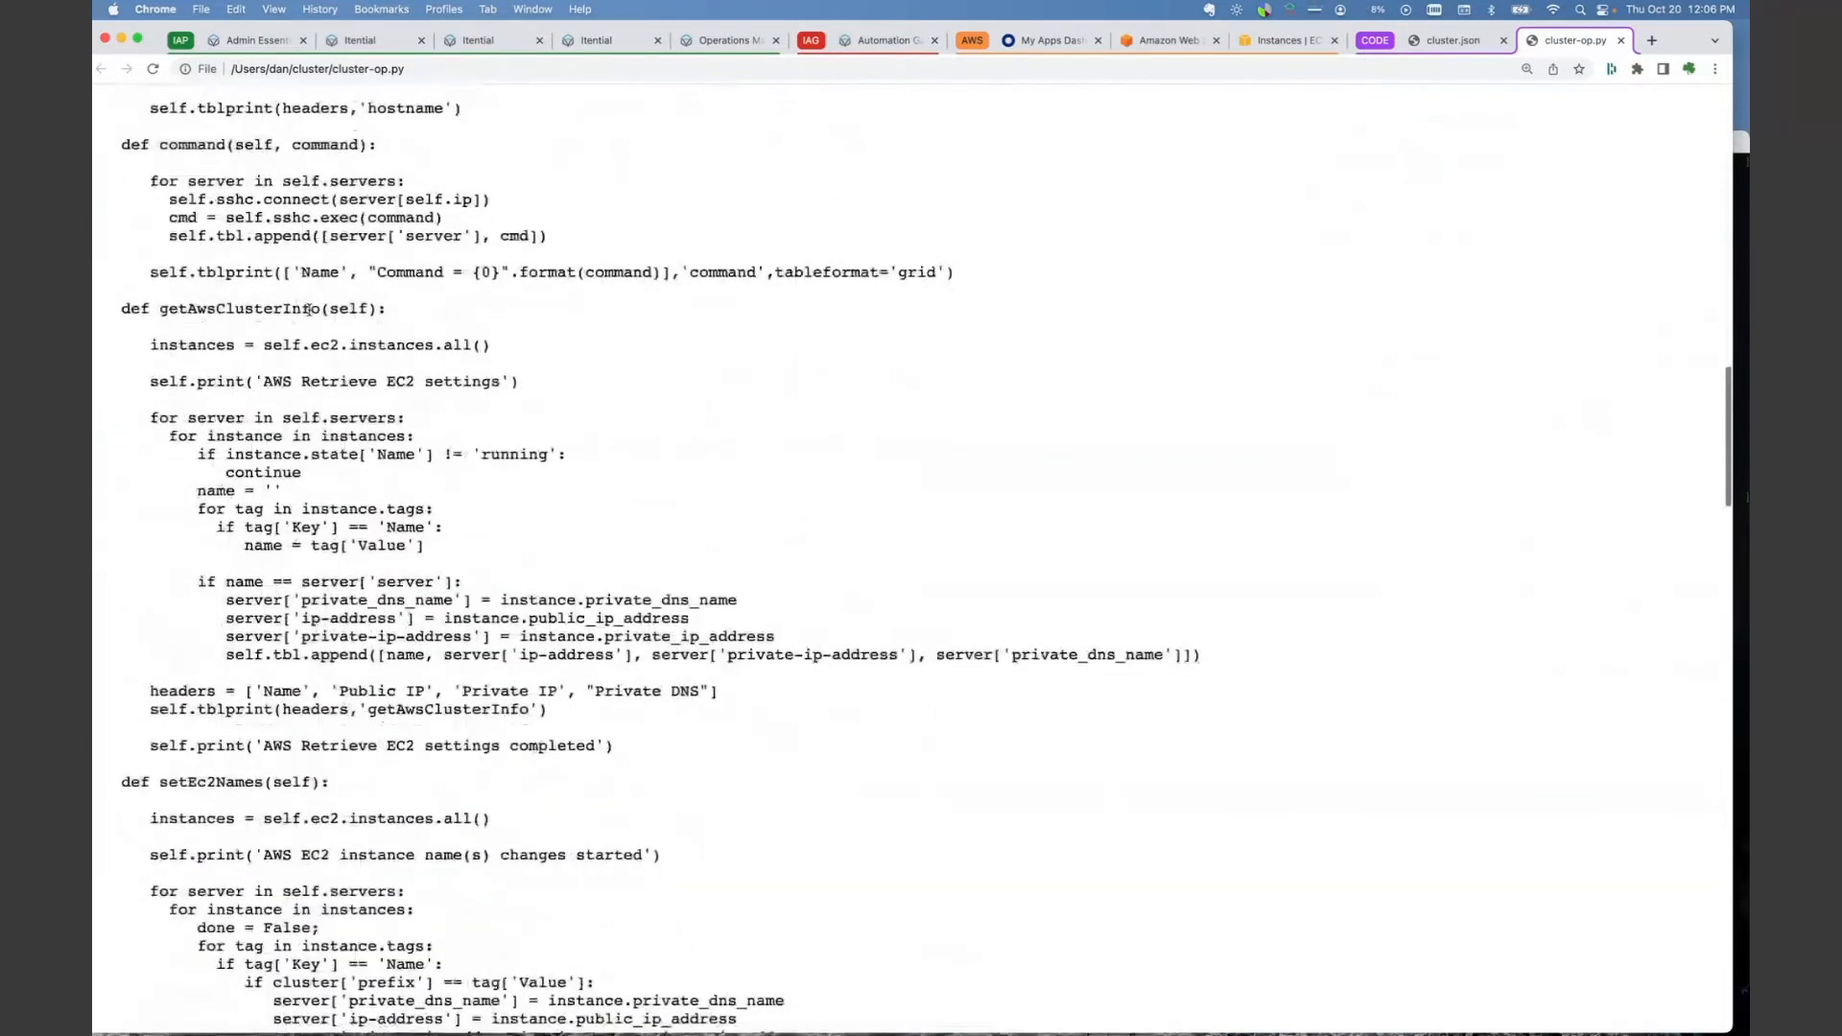
scroll(309, 309, "down", 3)
scroll(309, 314, "down", 13)
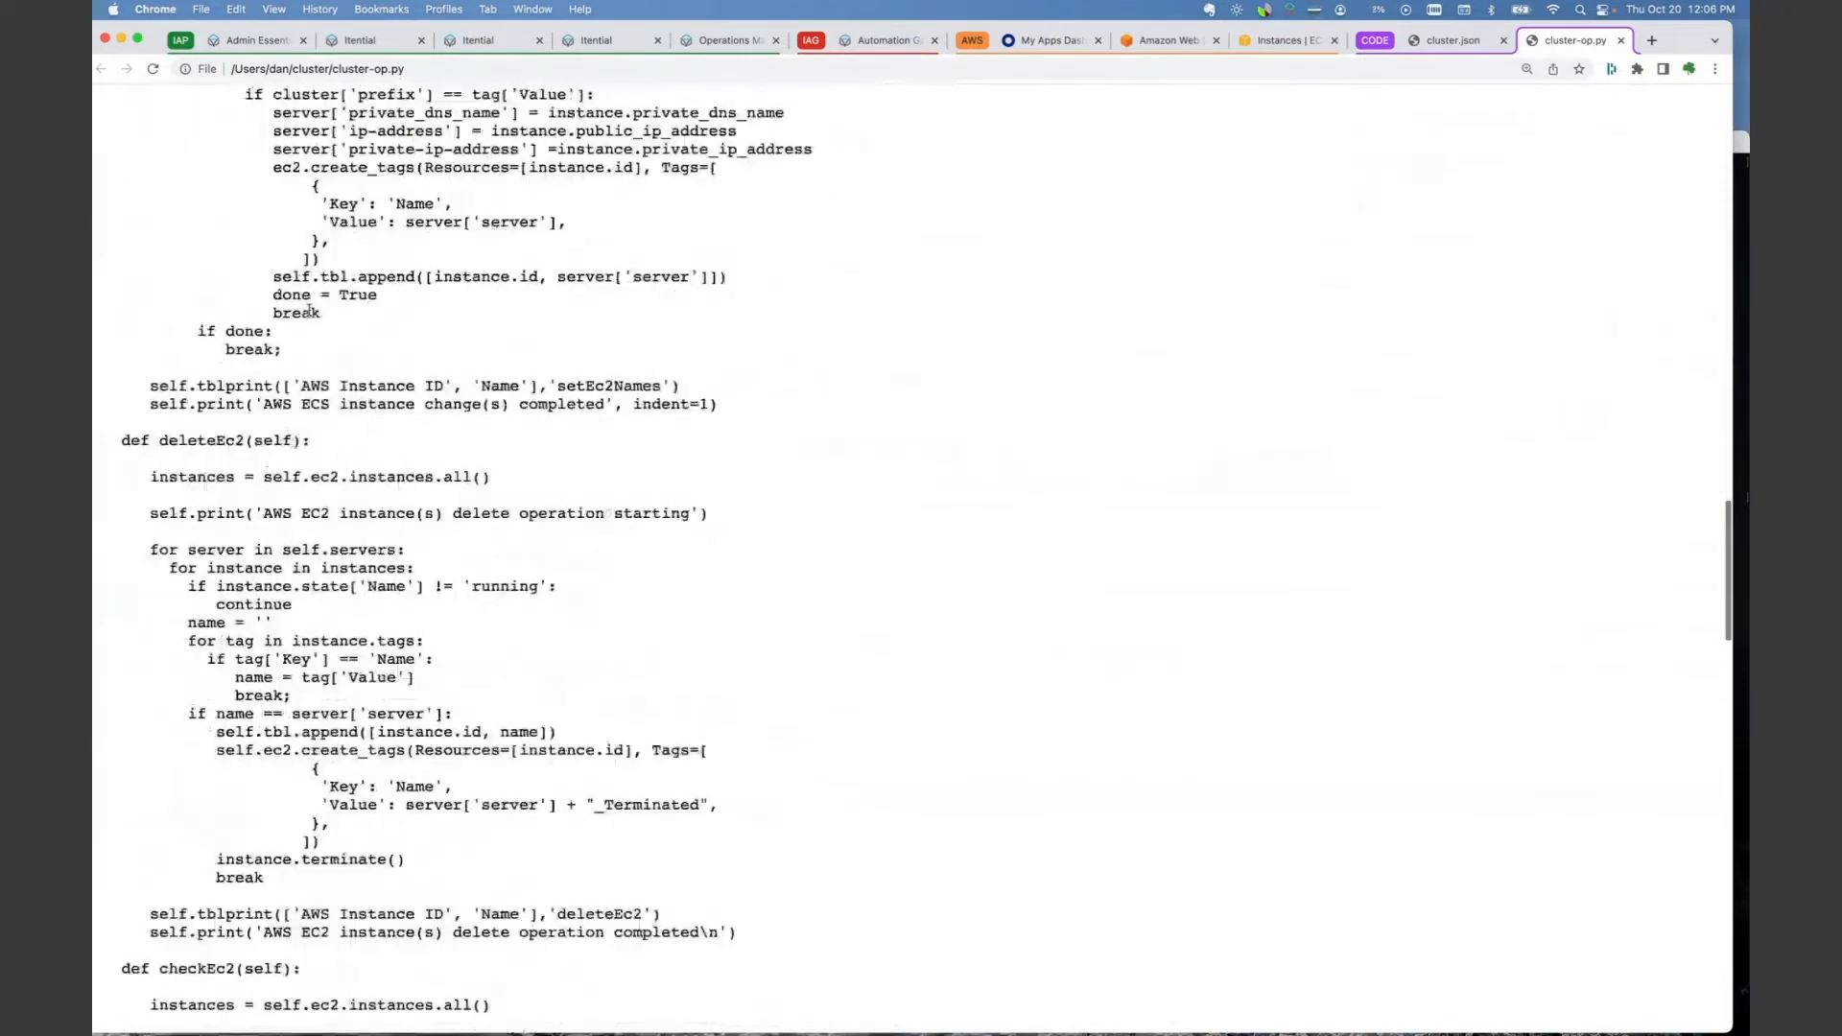
scroll(309, 309, "down", 17)
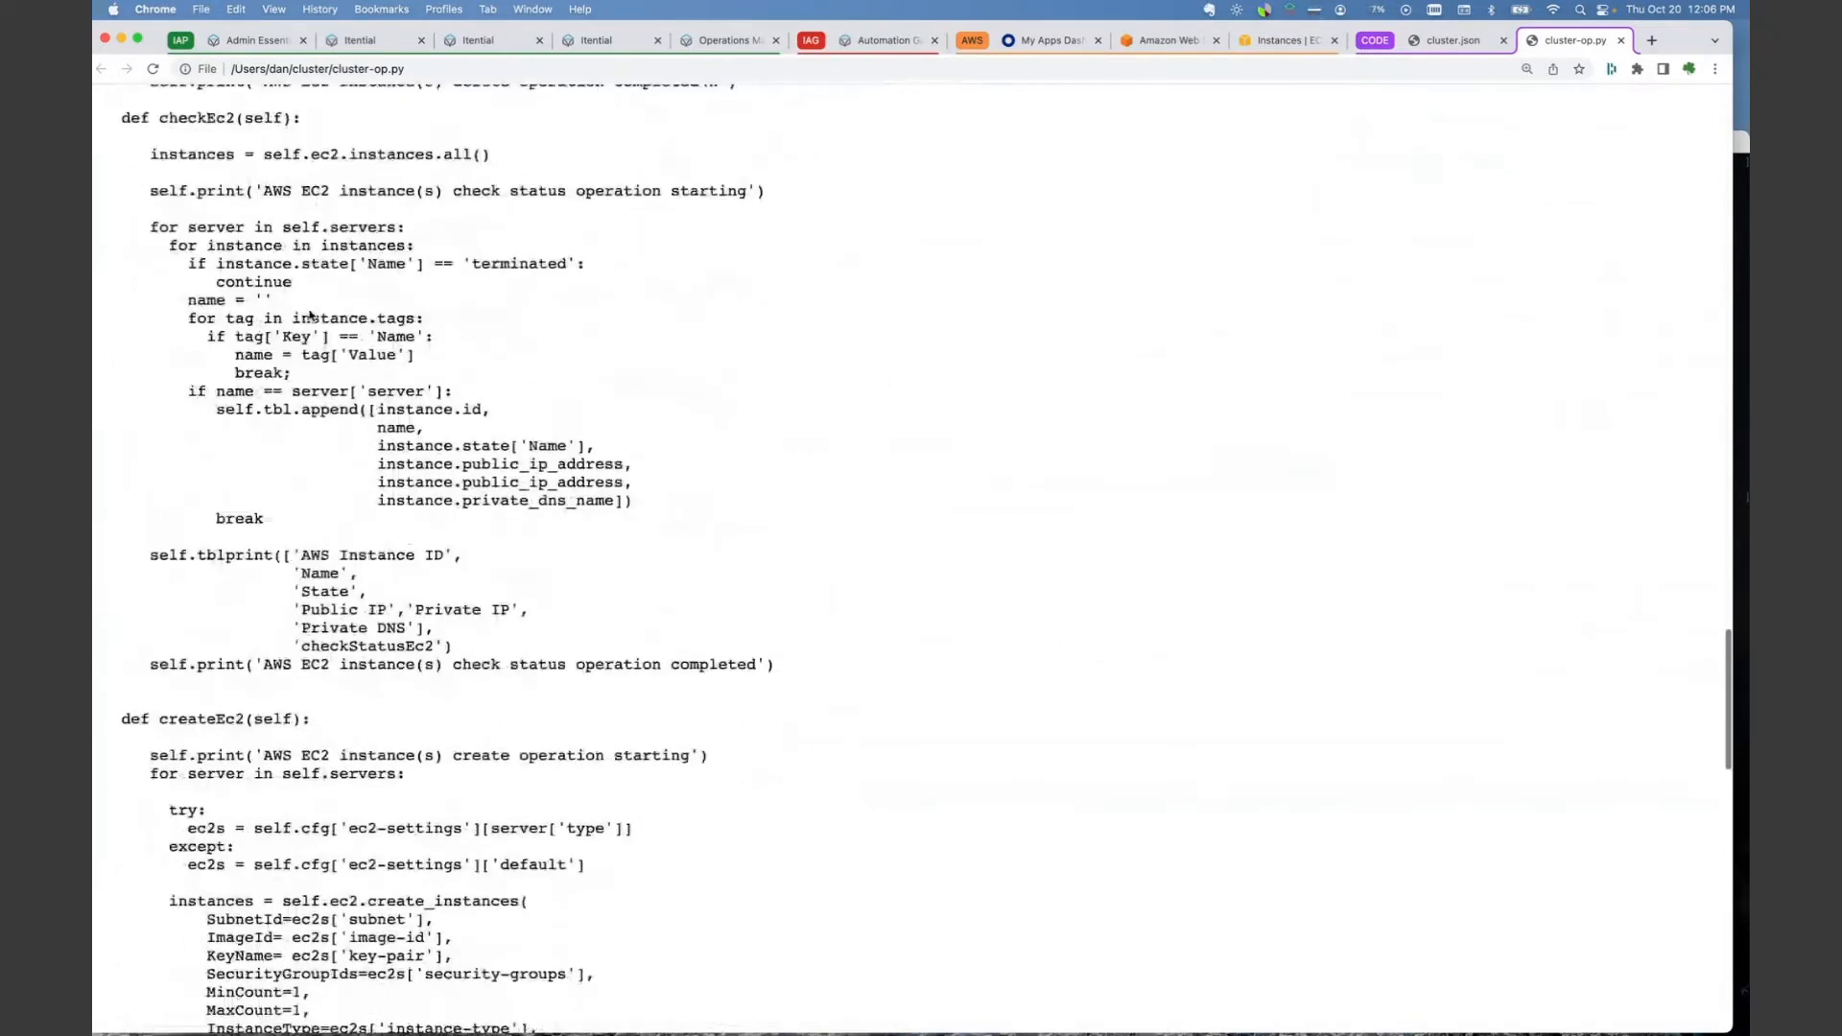
scroll(309, 309, "down", 5)
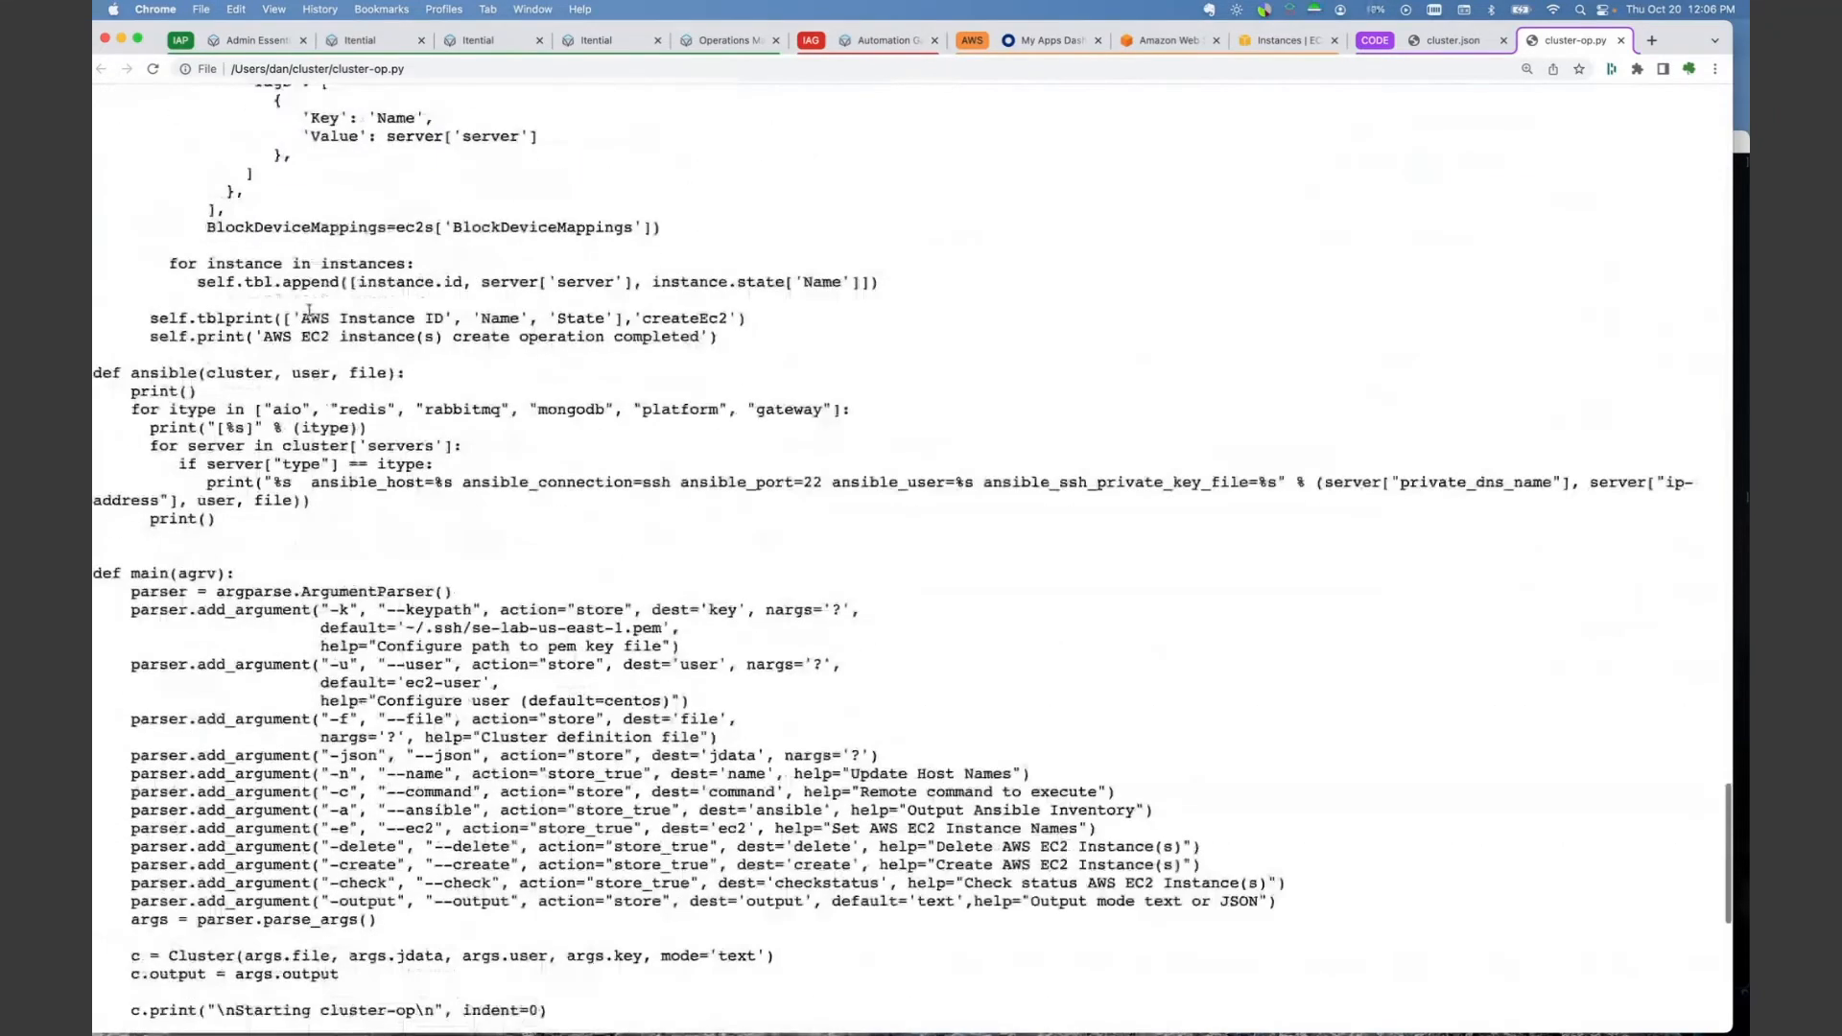
scroll(309, 309, "down", 3)
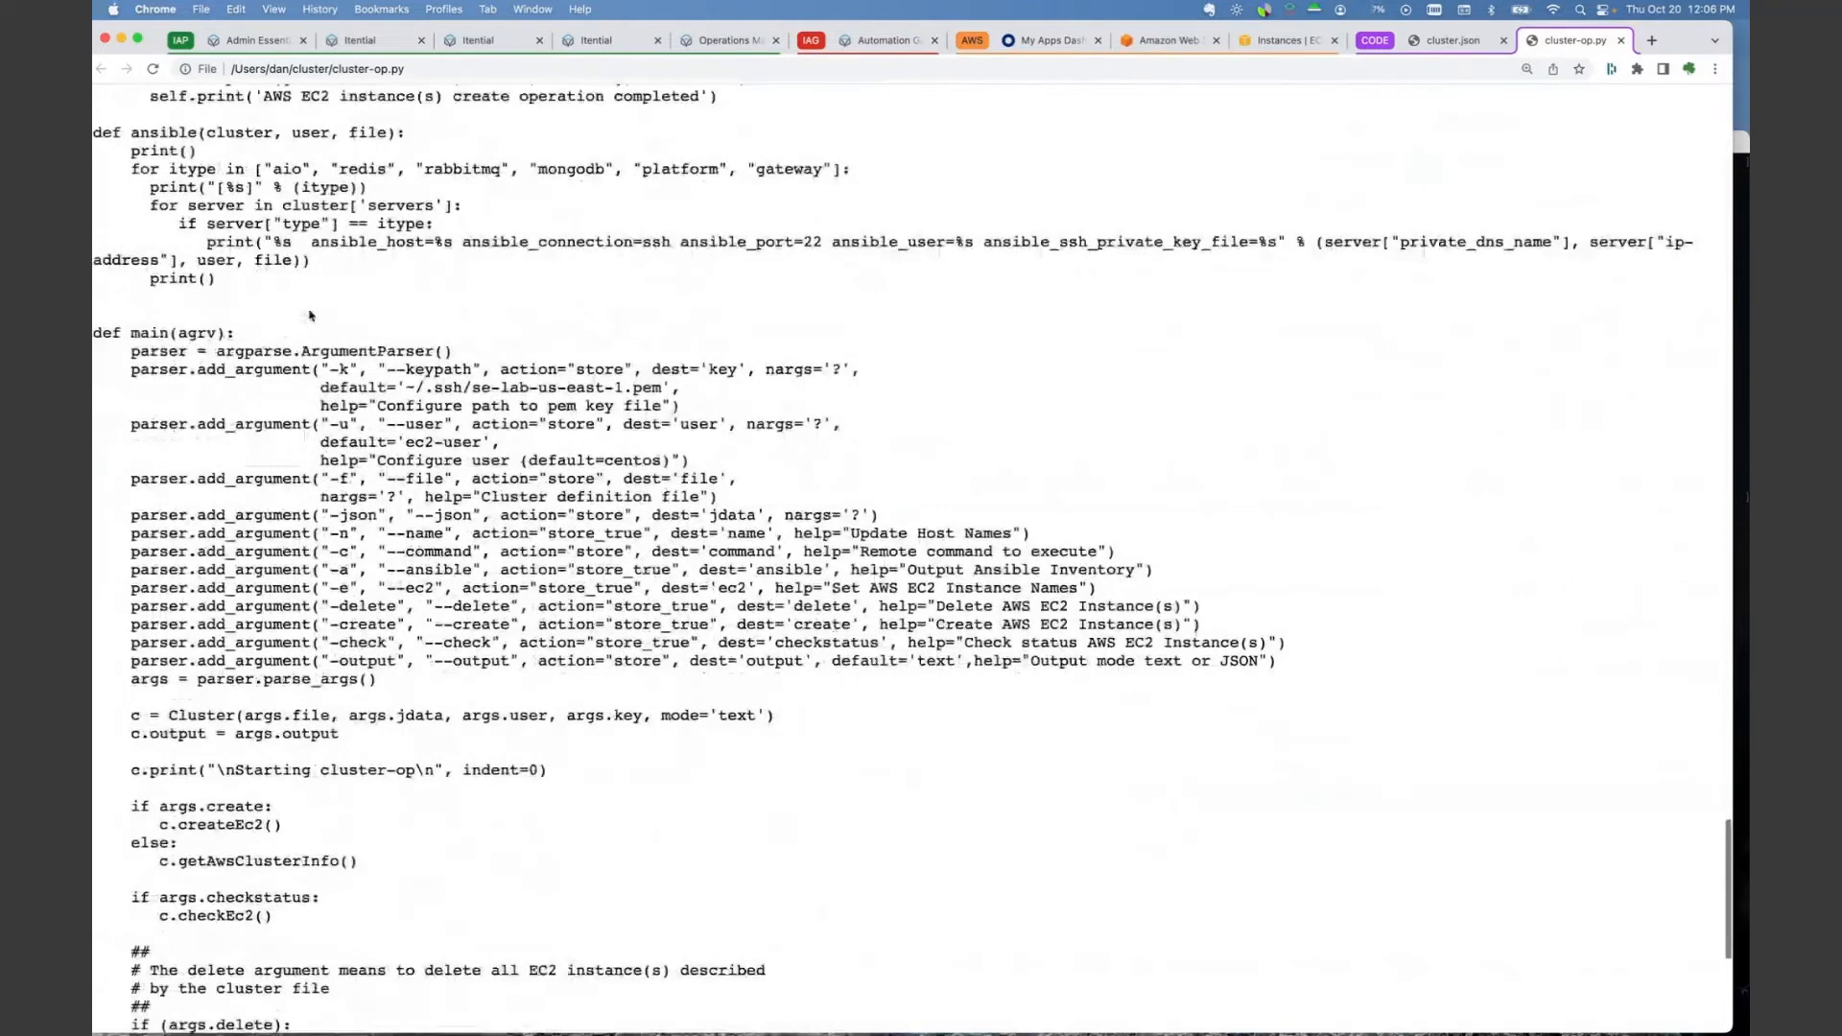
scroll(309, 314, "down", 1)
scroll(309, 315, "down", 1)
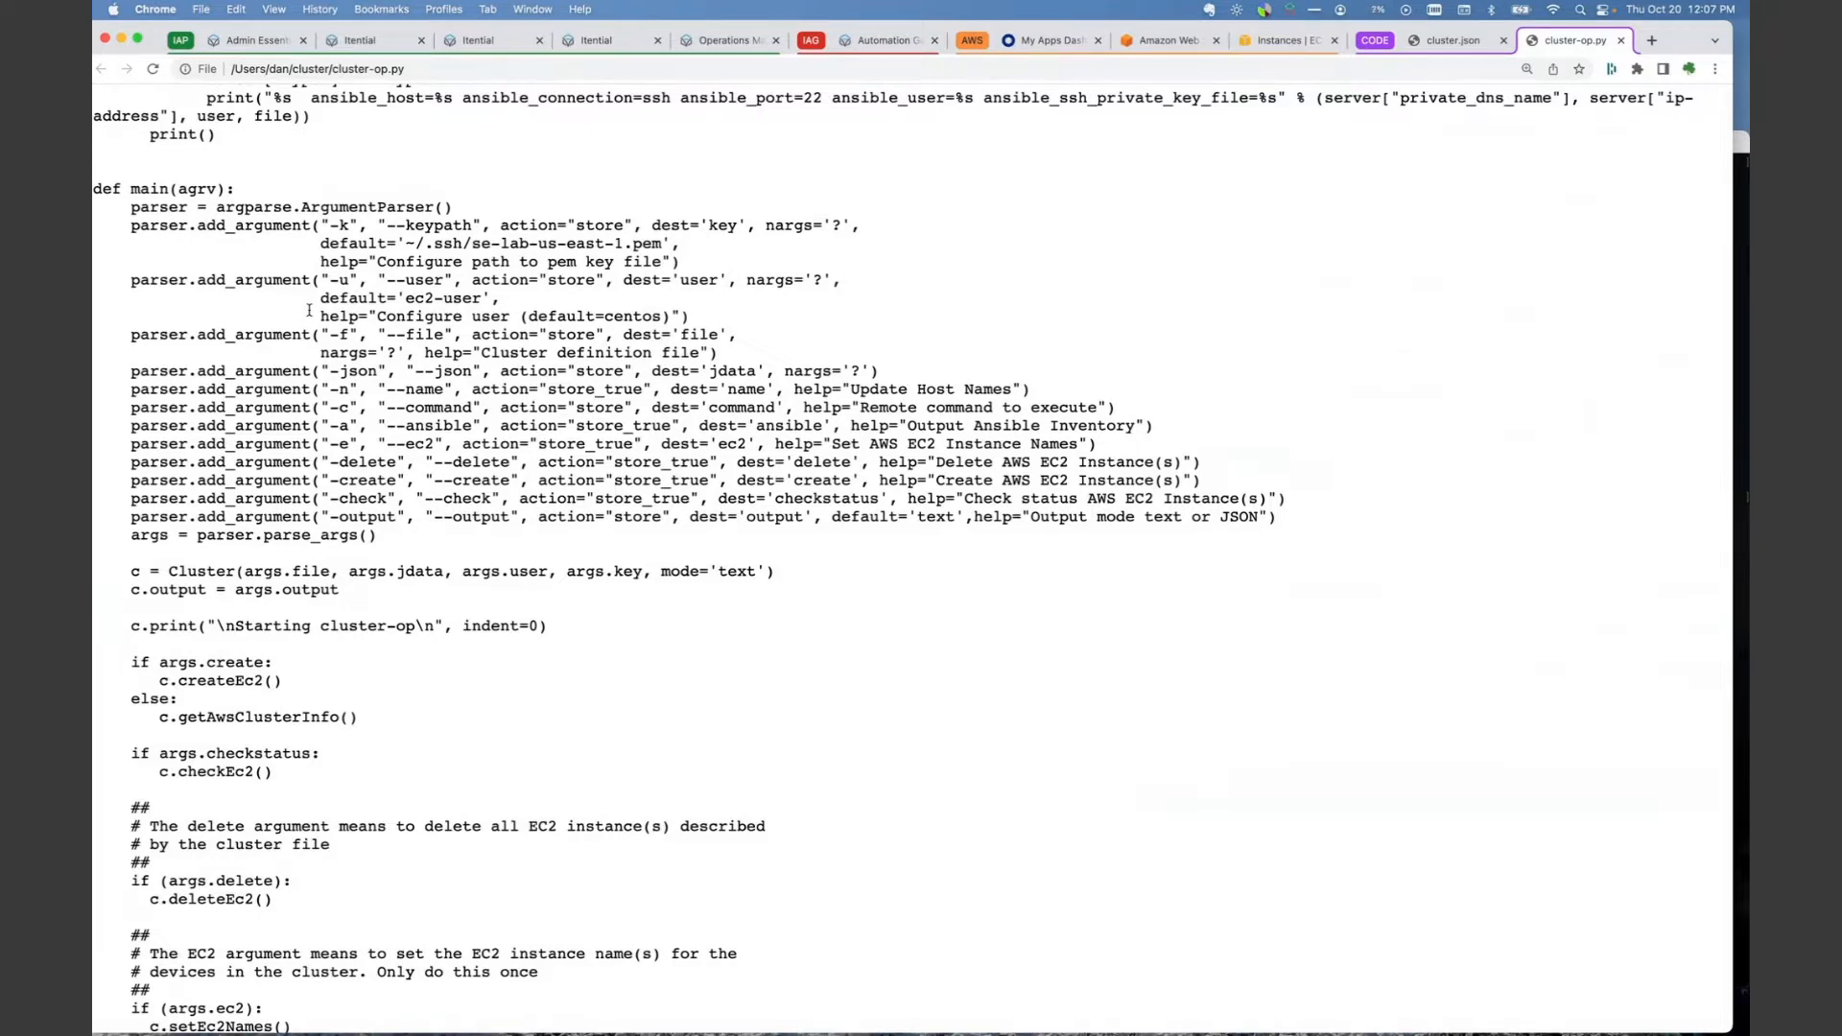
scroll(309, 310, "down", 3)
scroll(309, 310, "up", 4)
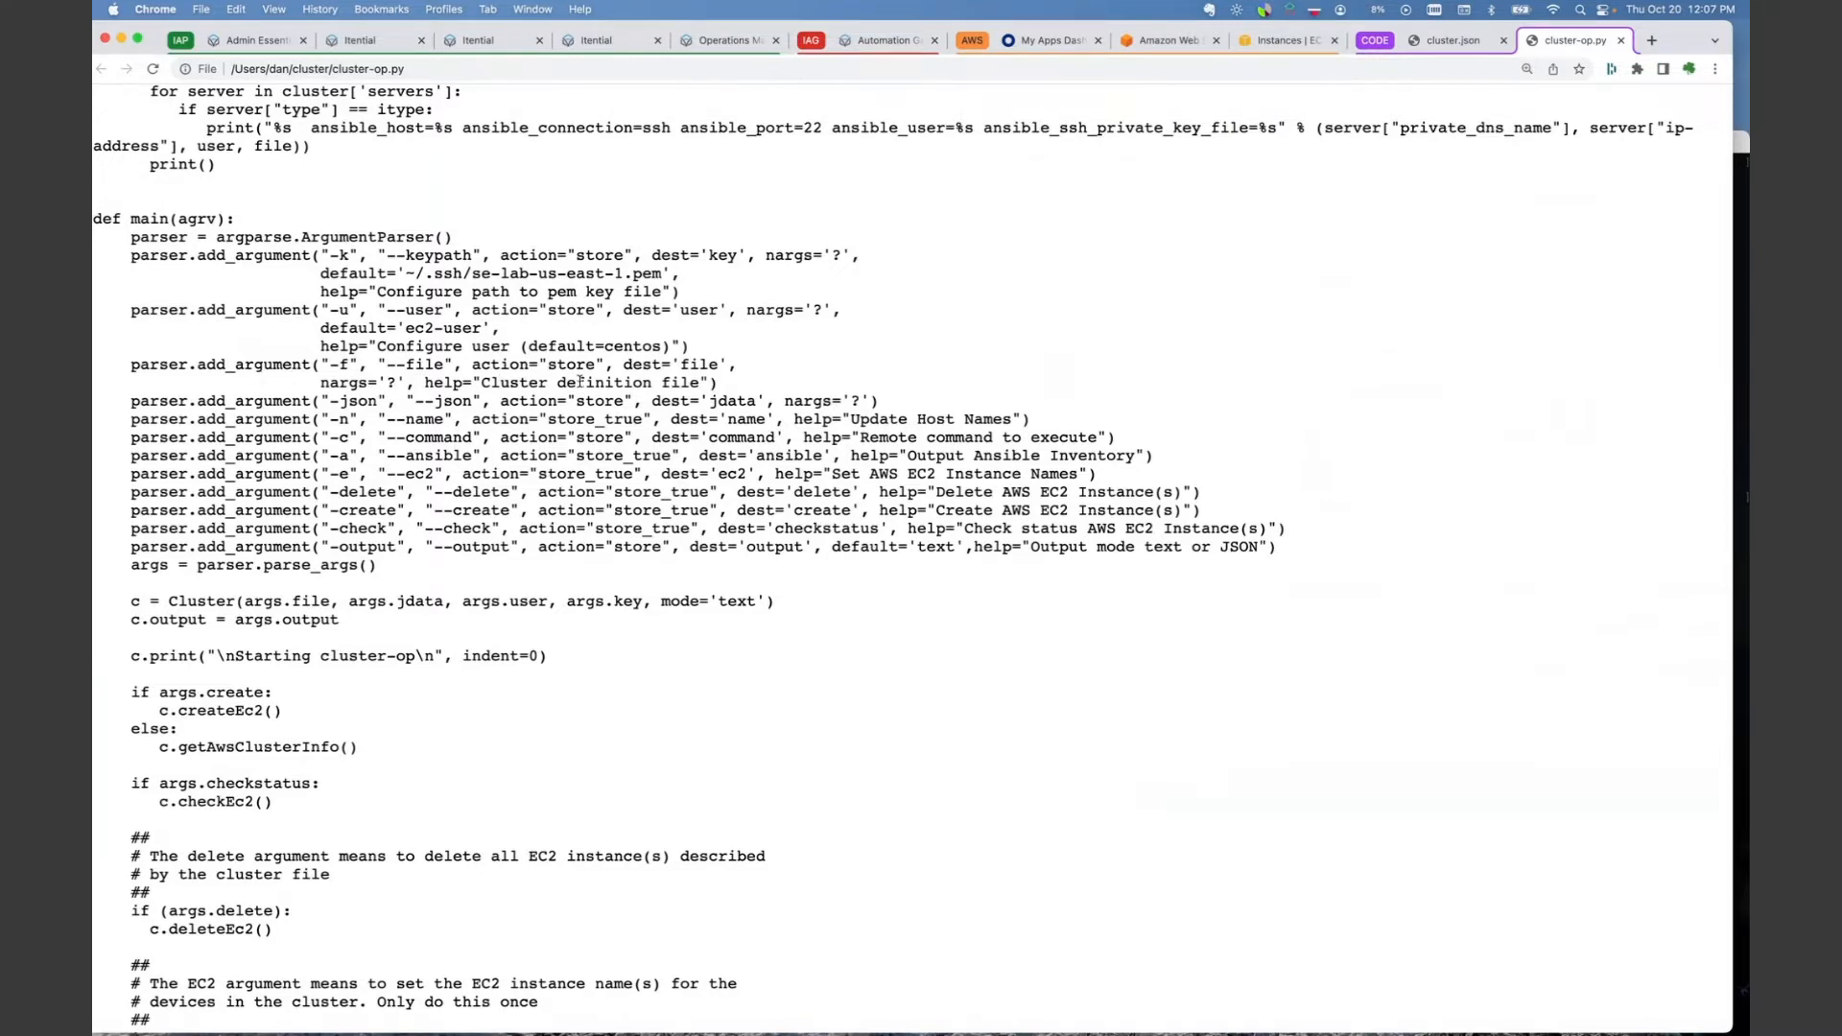
- Compare the prefix and server definitions in cluster.json with the running EC2 instances in the AWS console
left_click(1432, 44)
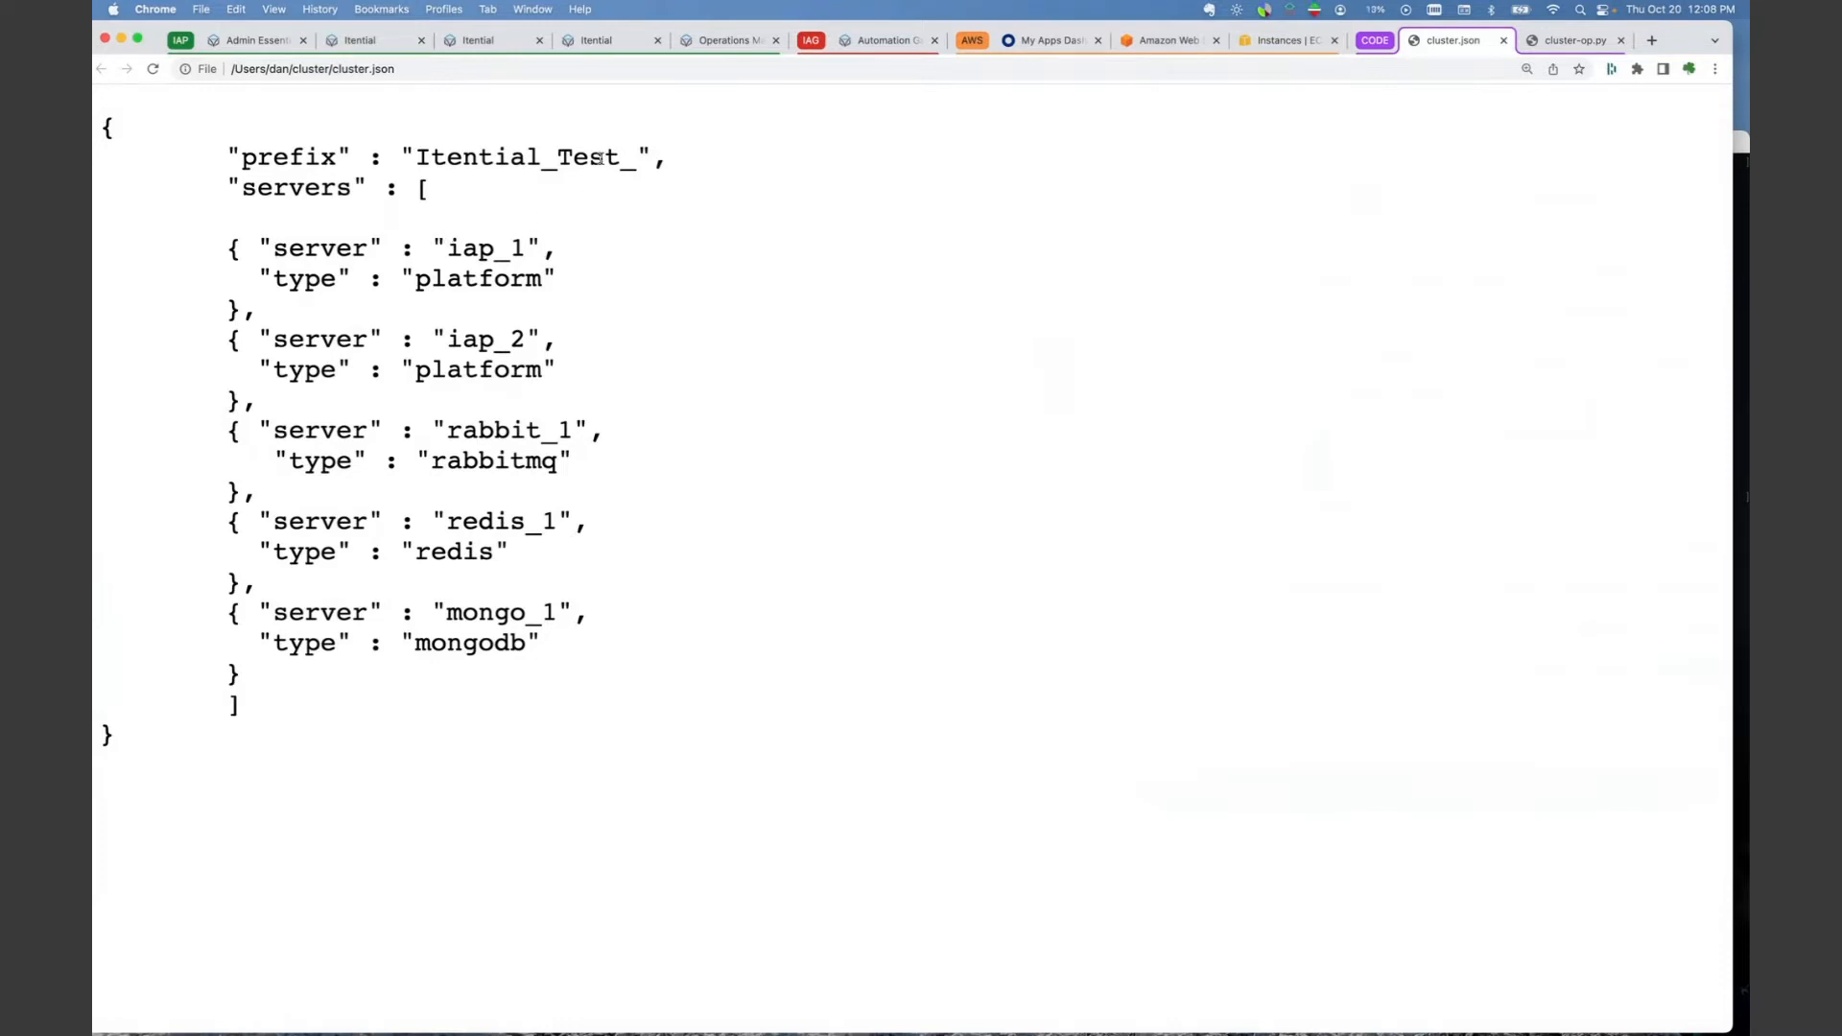
left_click(1268, 40)
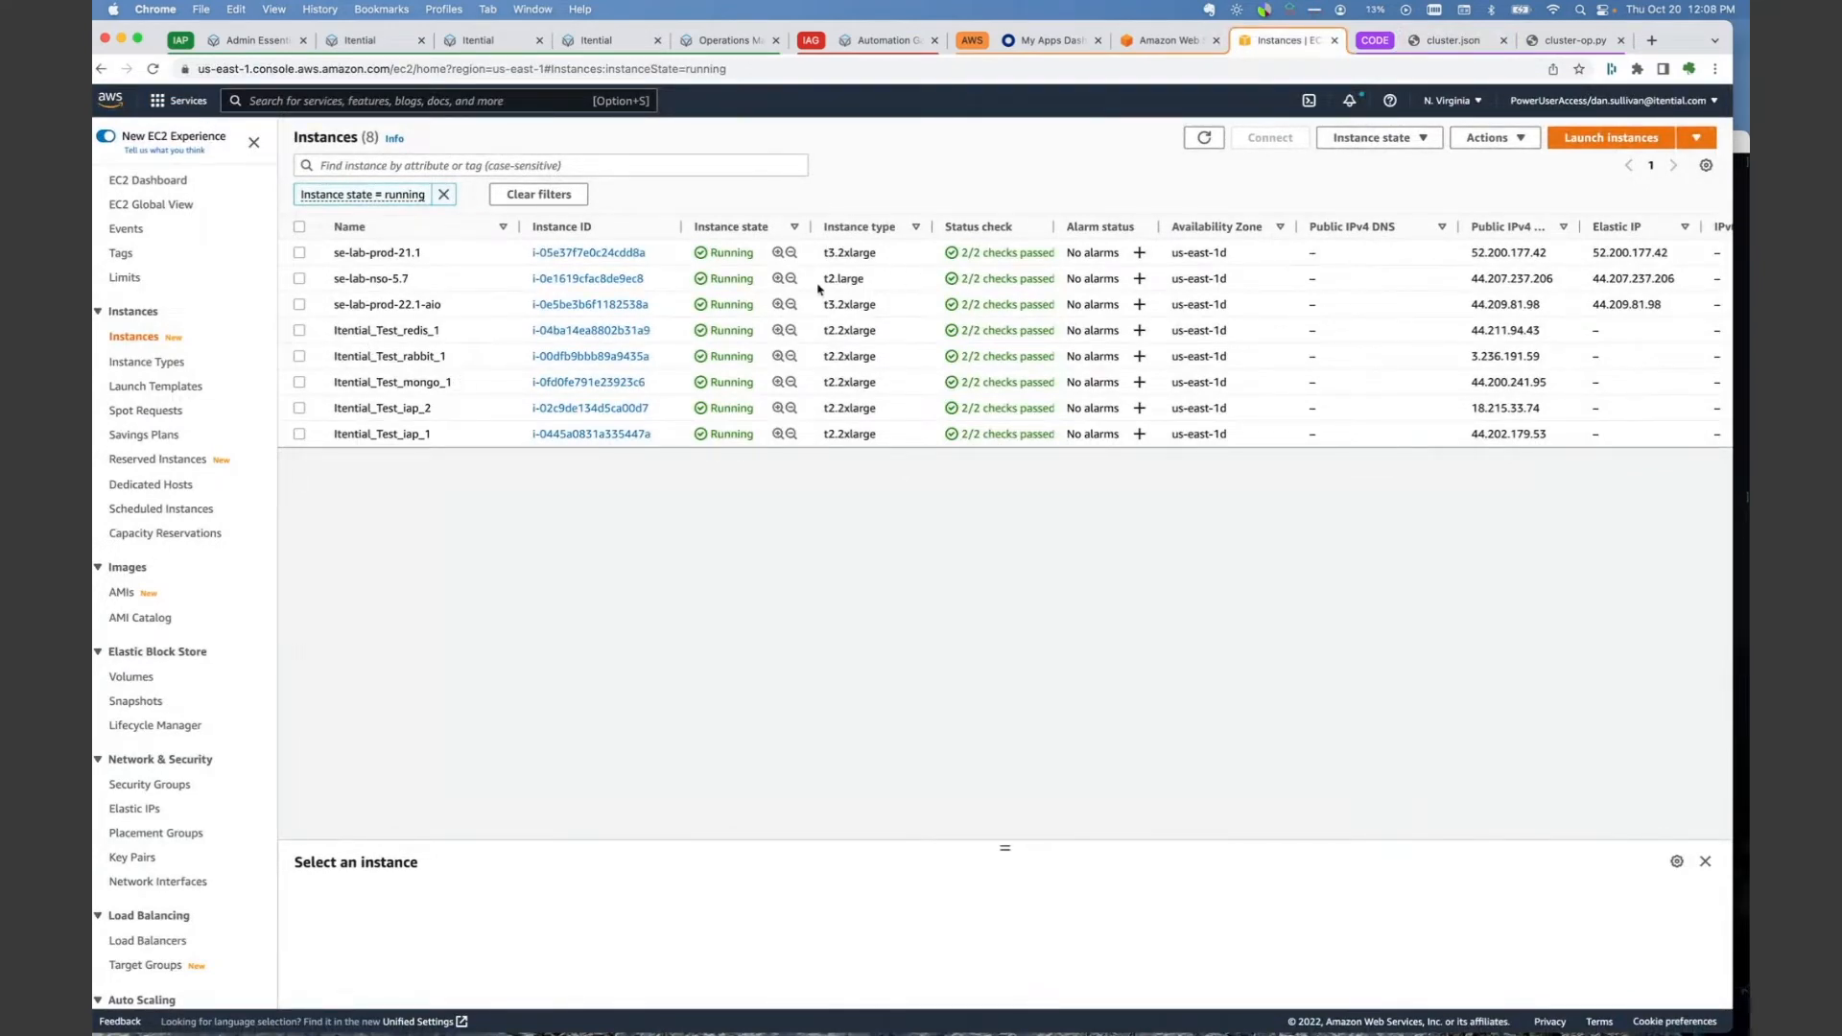
left_click(1437, 43)
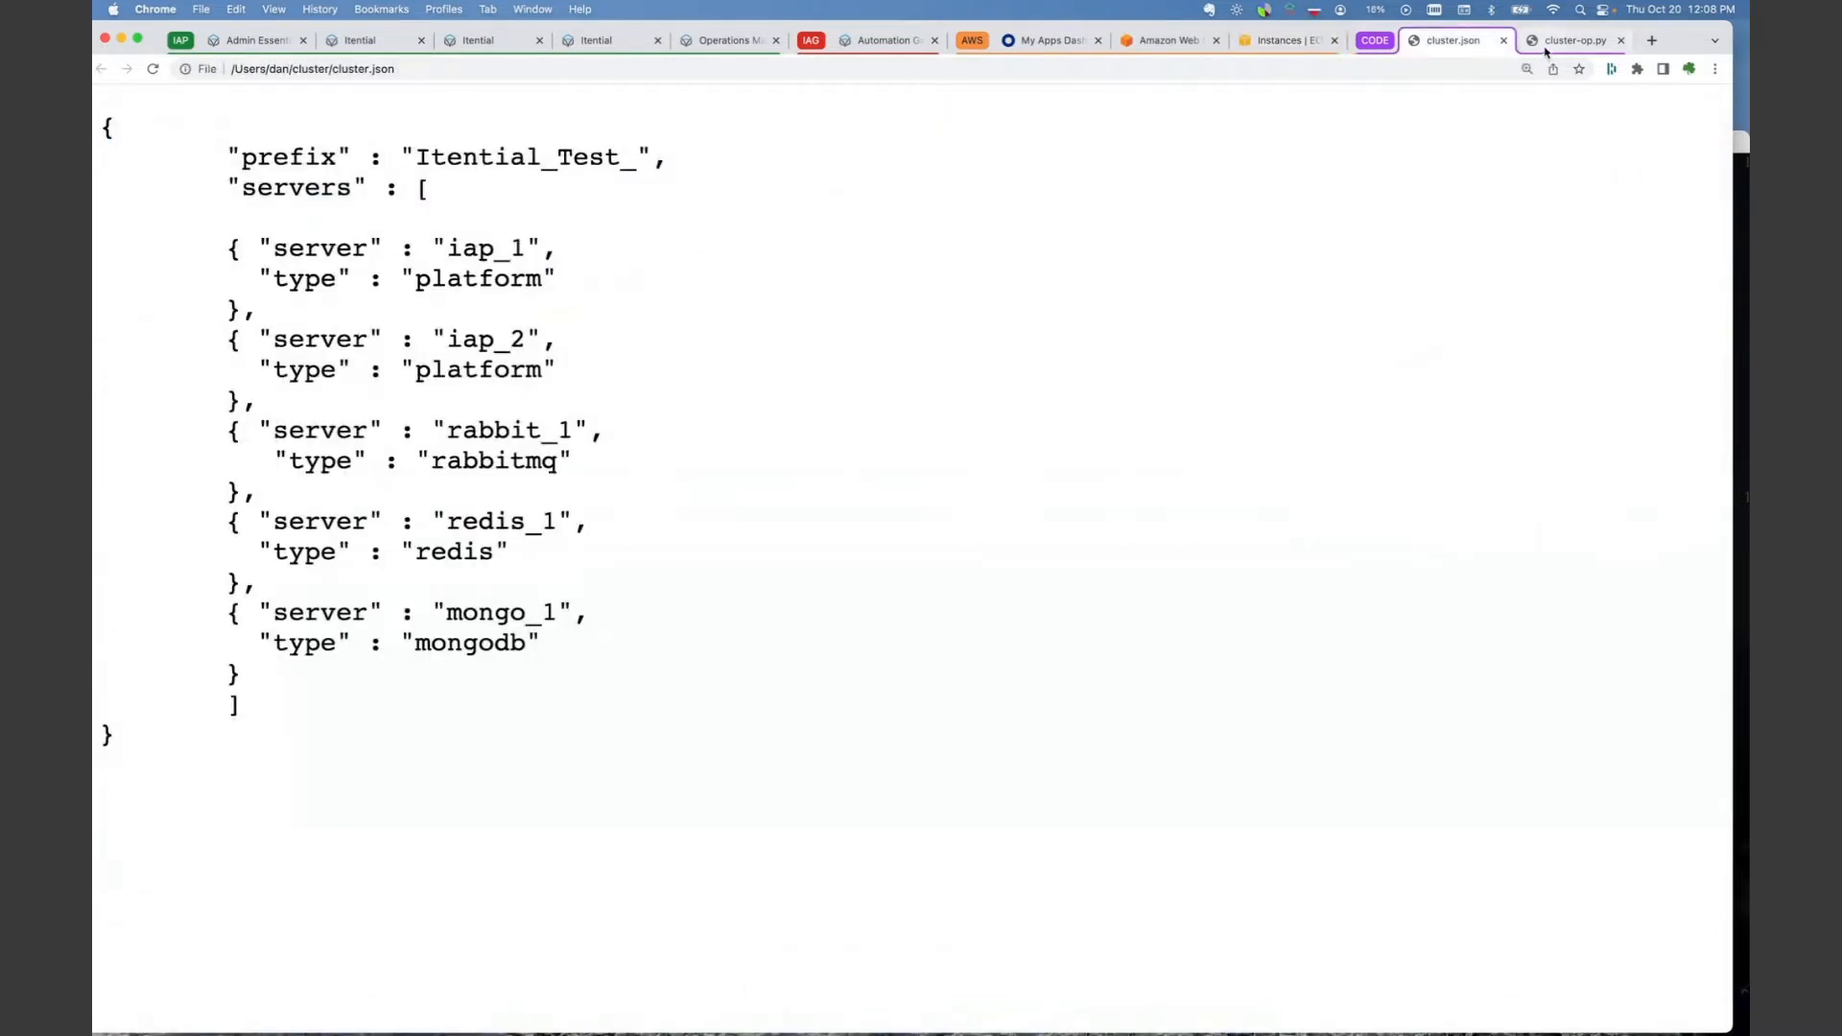
- Switch to Terminal, print the working directory with pwd, and highlight aaa-cluster-op.py in the file listing
left_click(1742, 144)
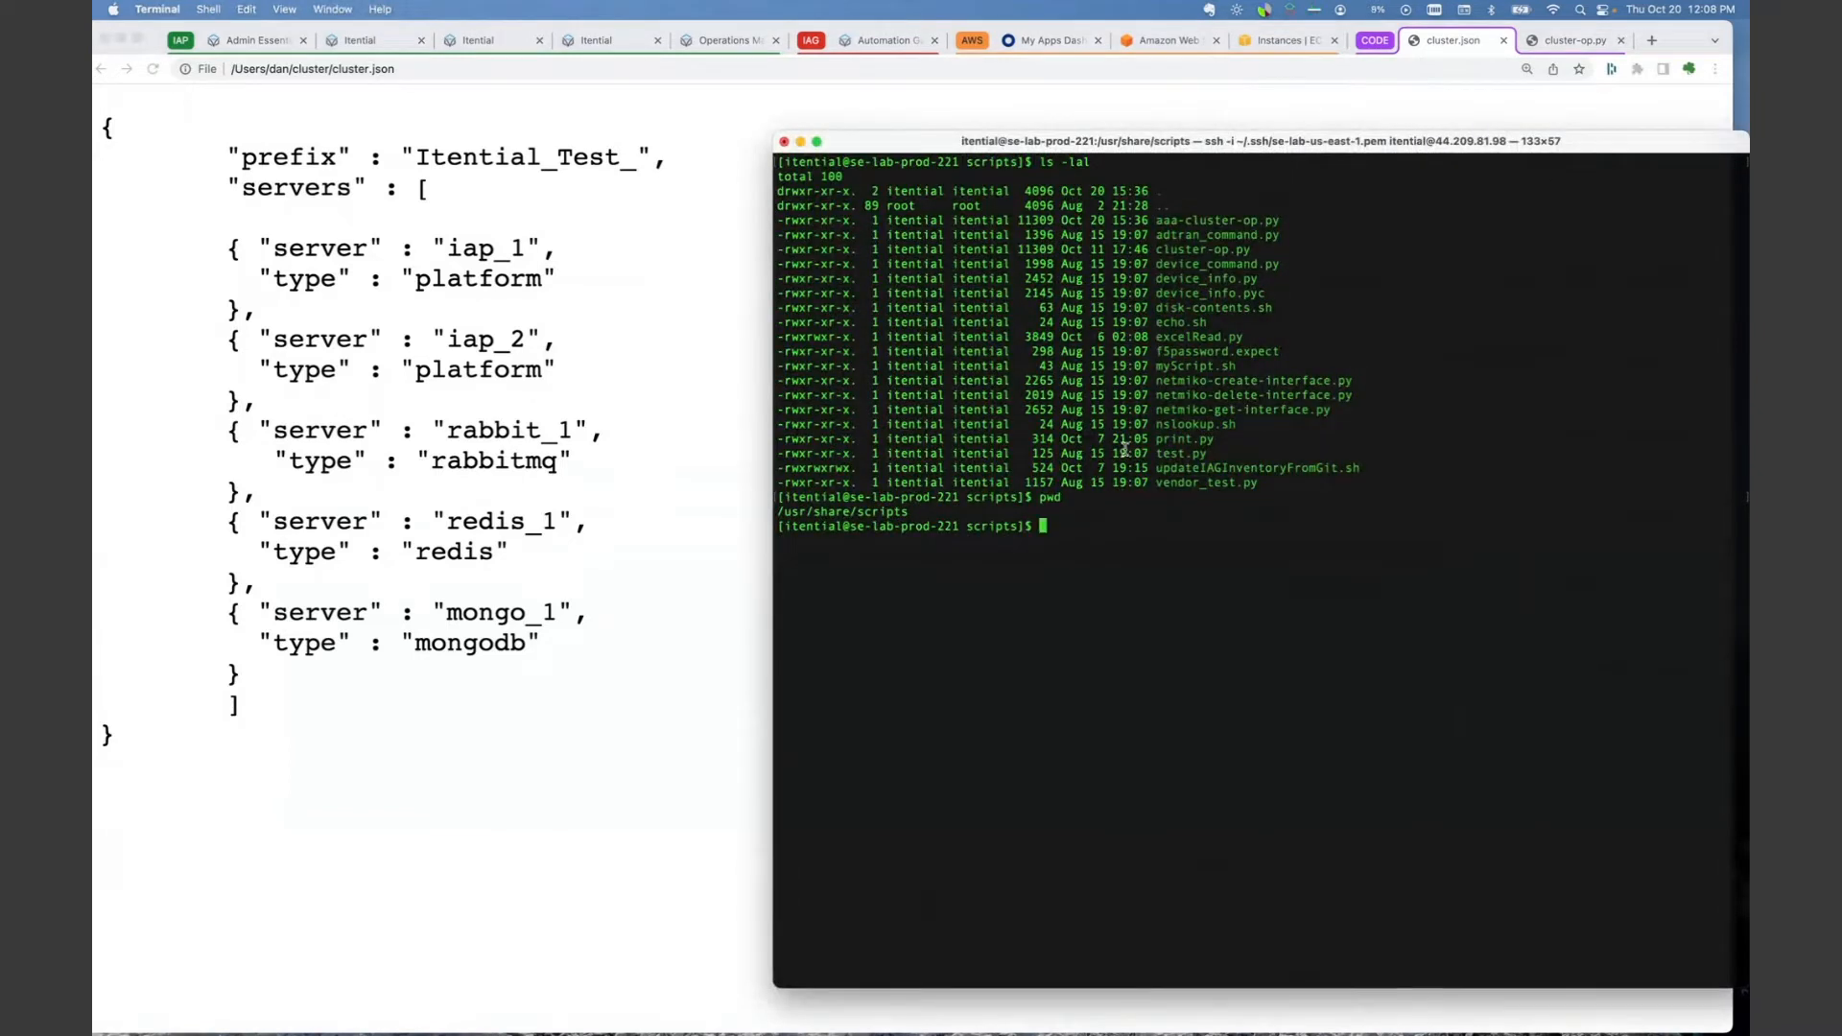
key("Return")
key("Return")
key("Return")
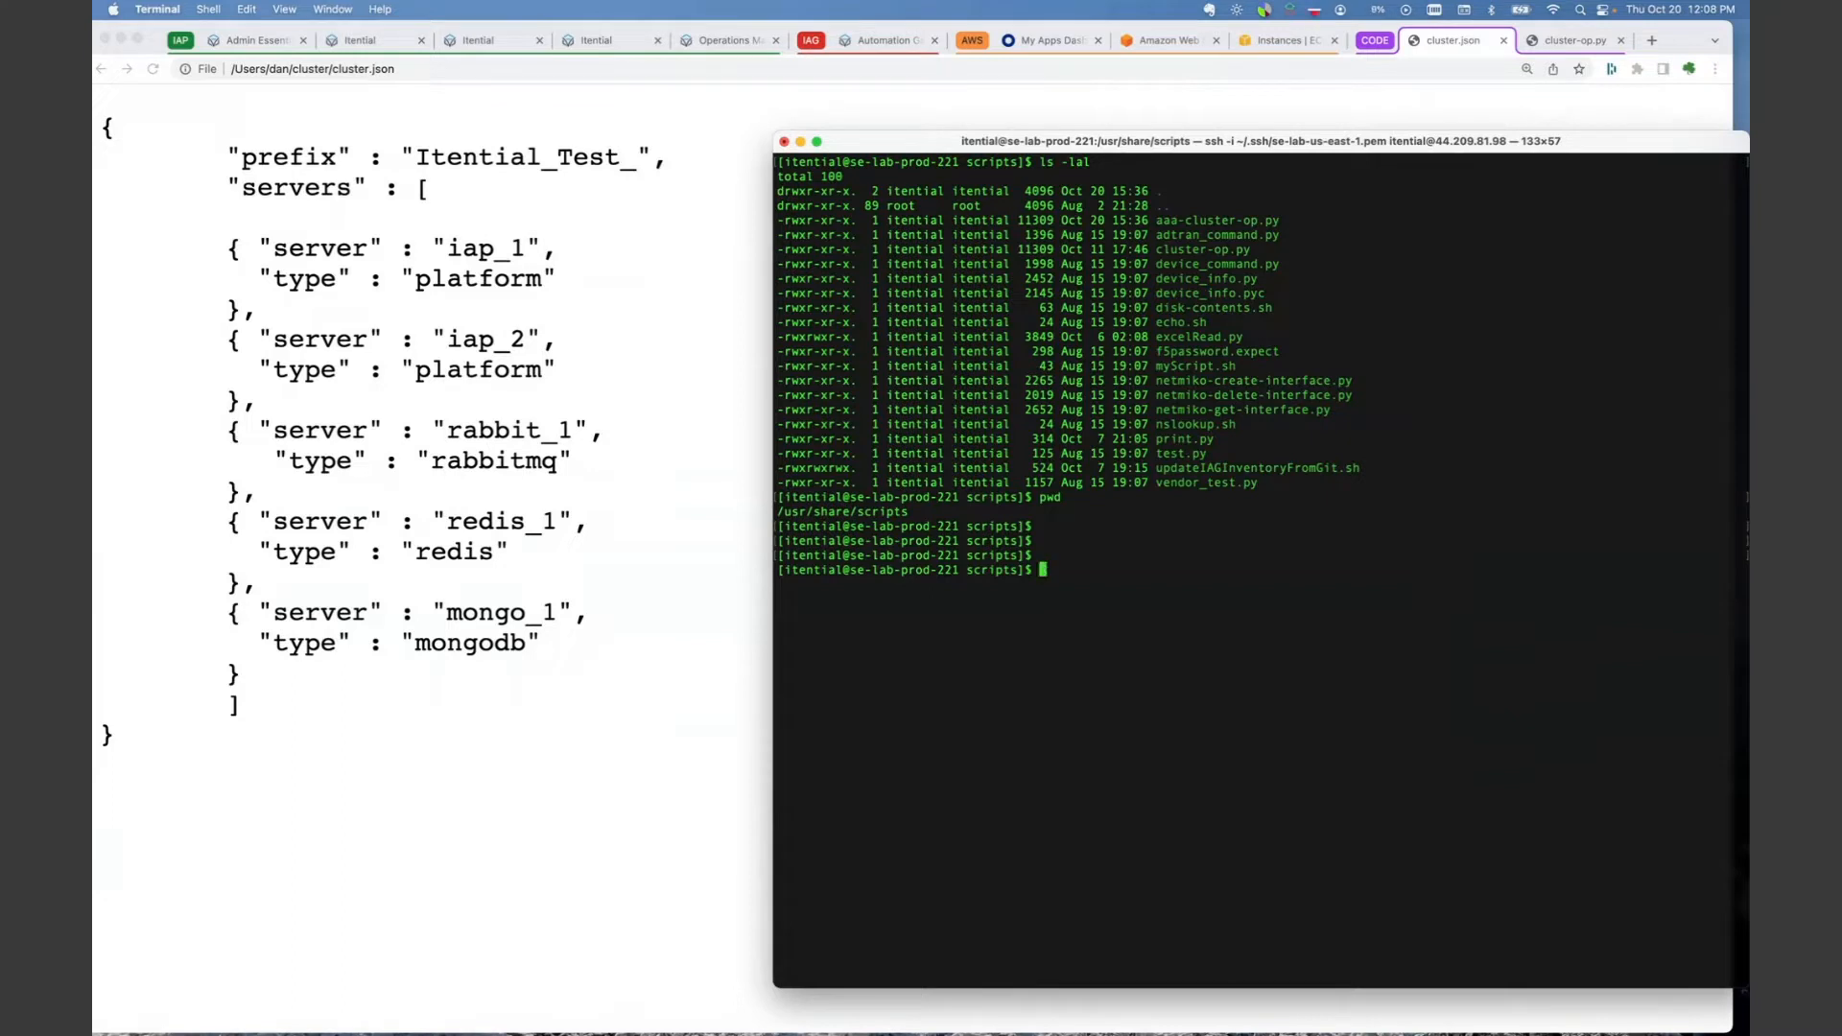
type("pwd")
key("Return")
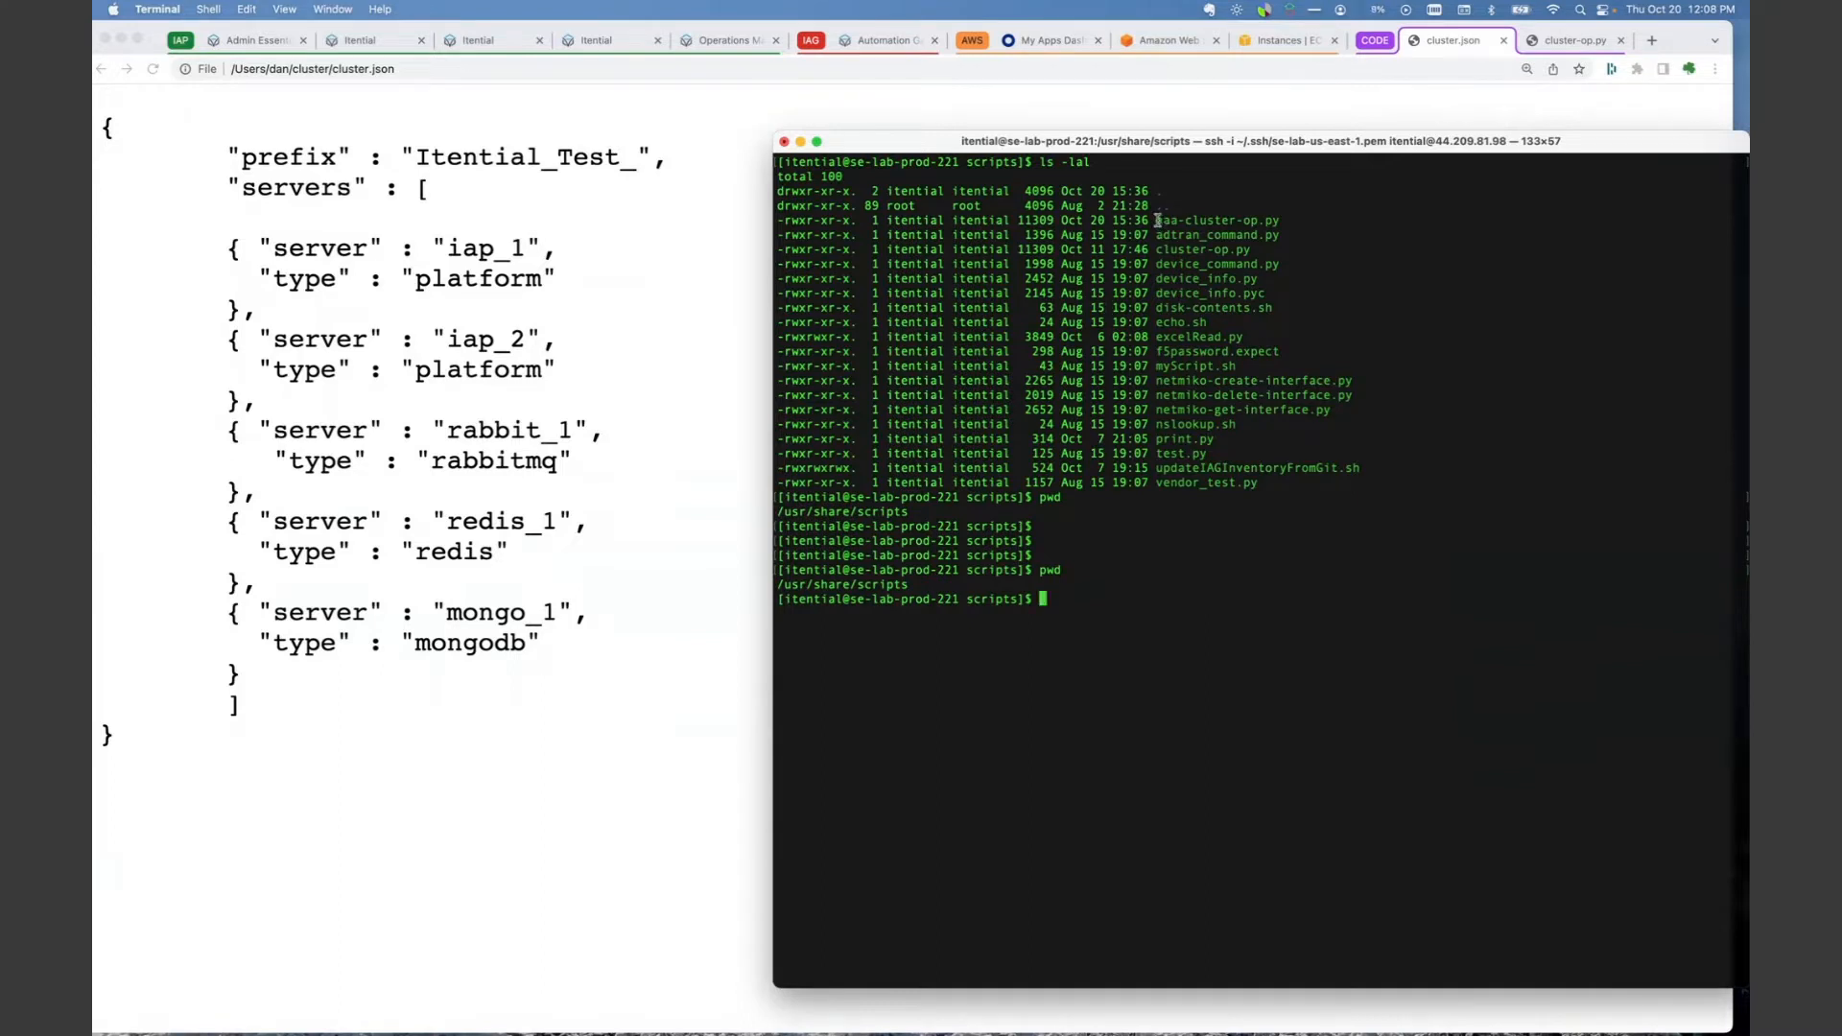
left_click_drag(1158, 221, 1293, 222)
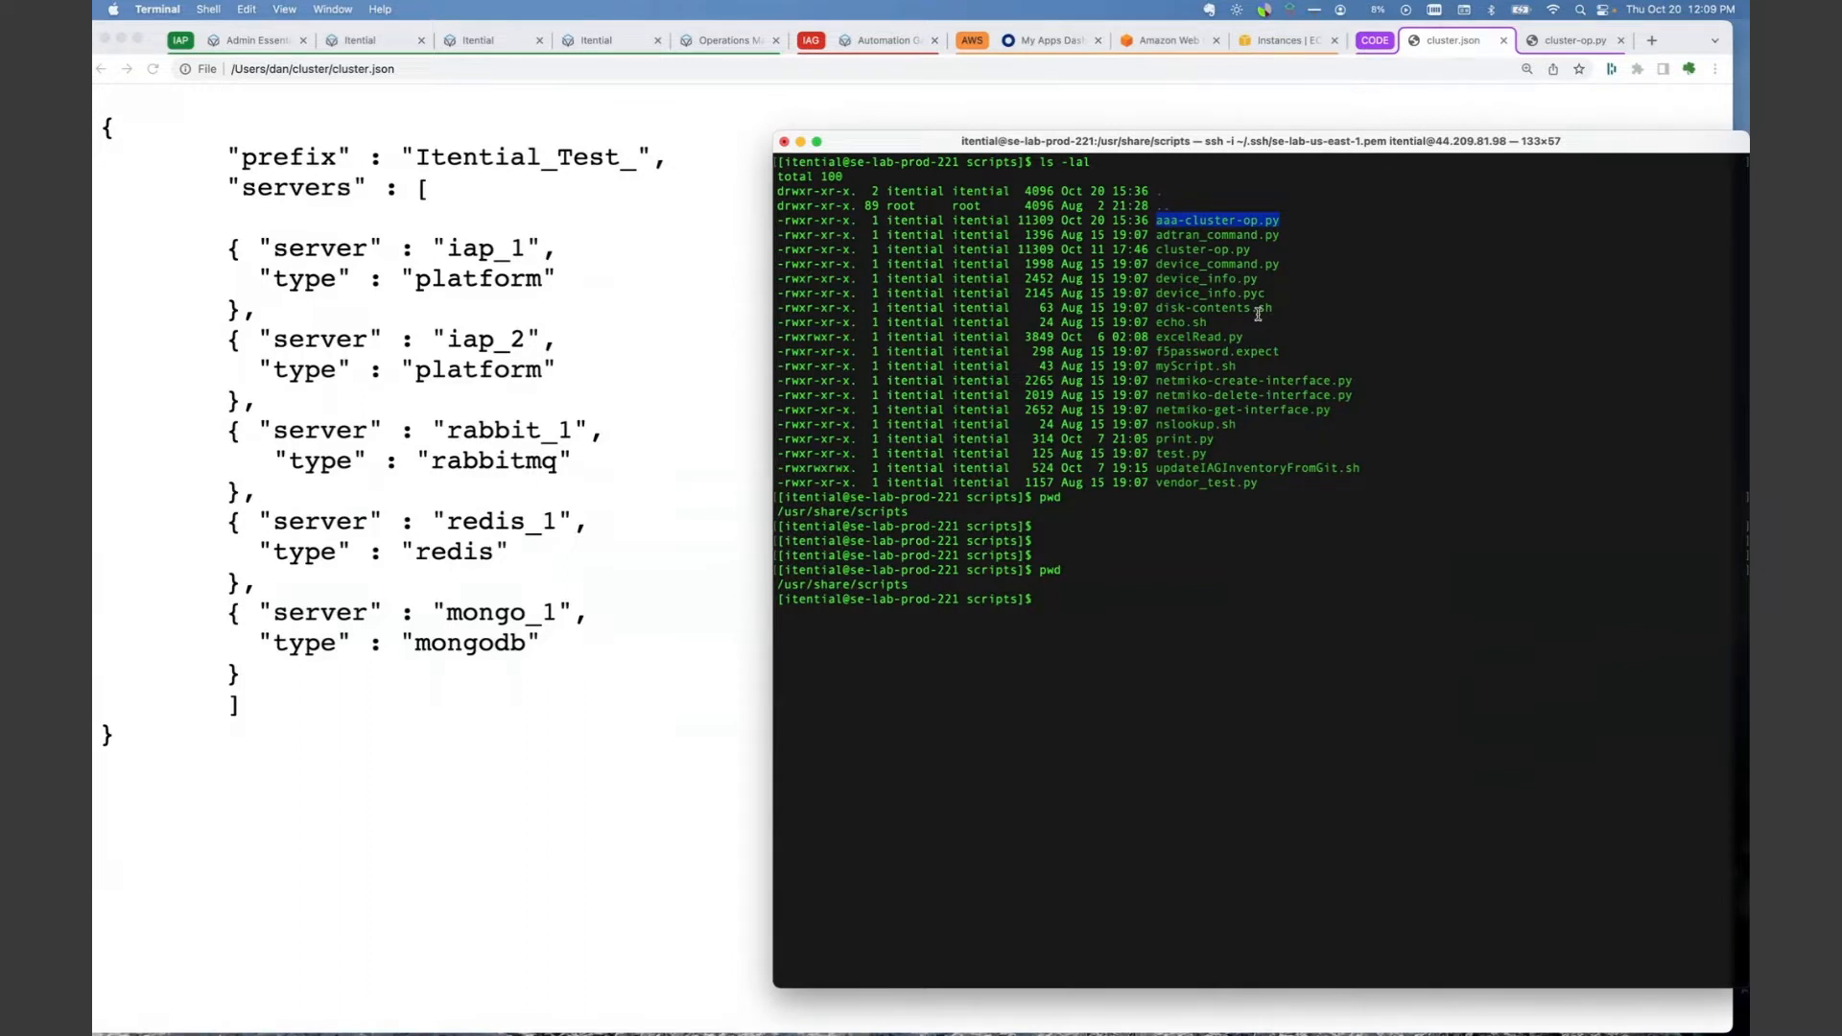
- Switch to Automation Gateway in Chrome, list its scripts, and open the API Documentation
left_click(882, 42)
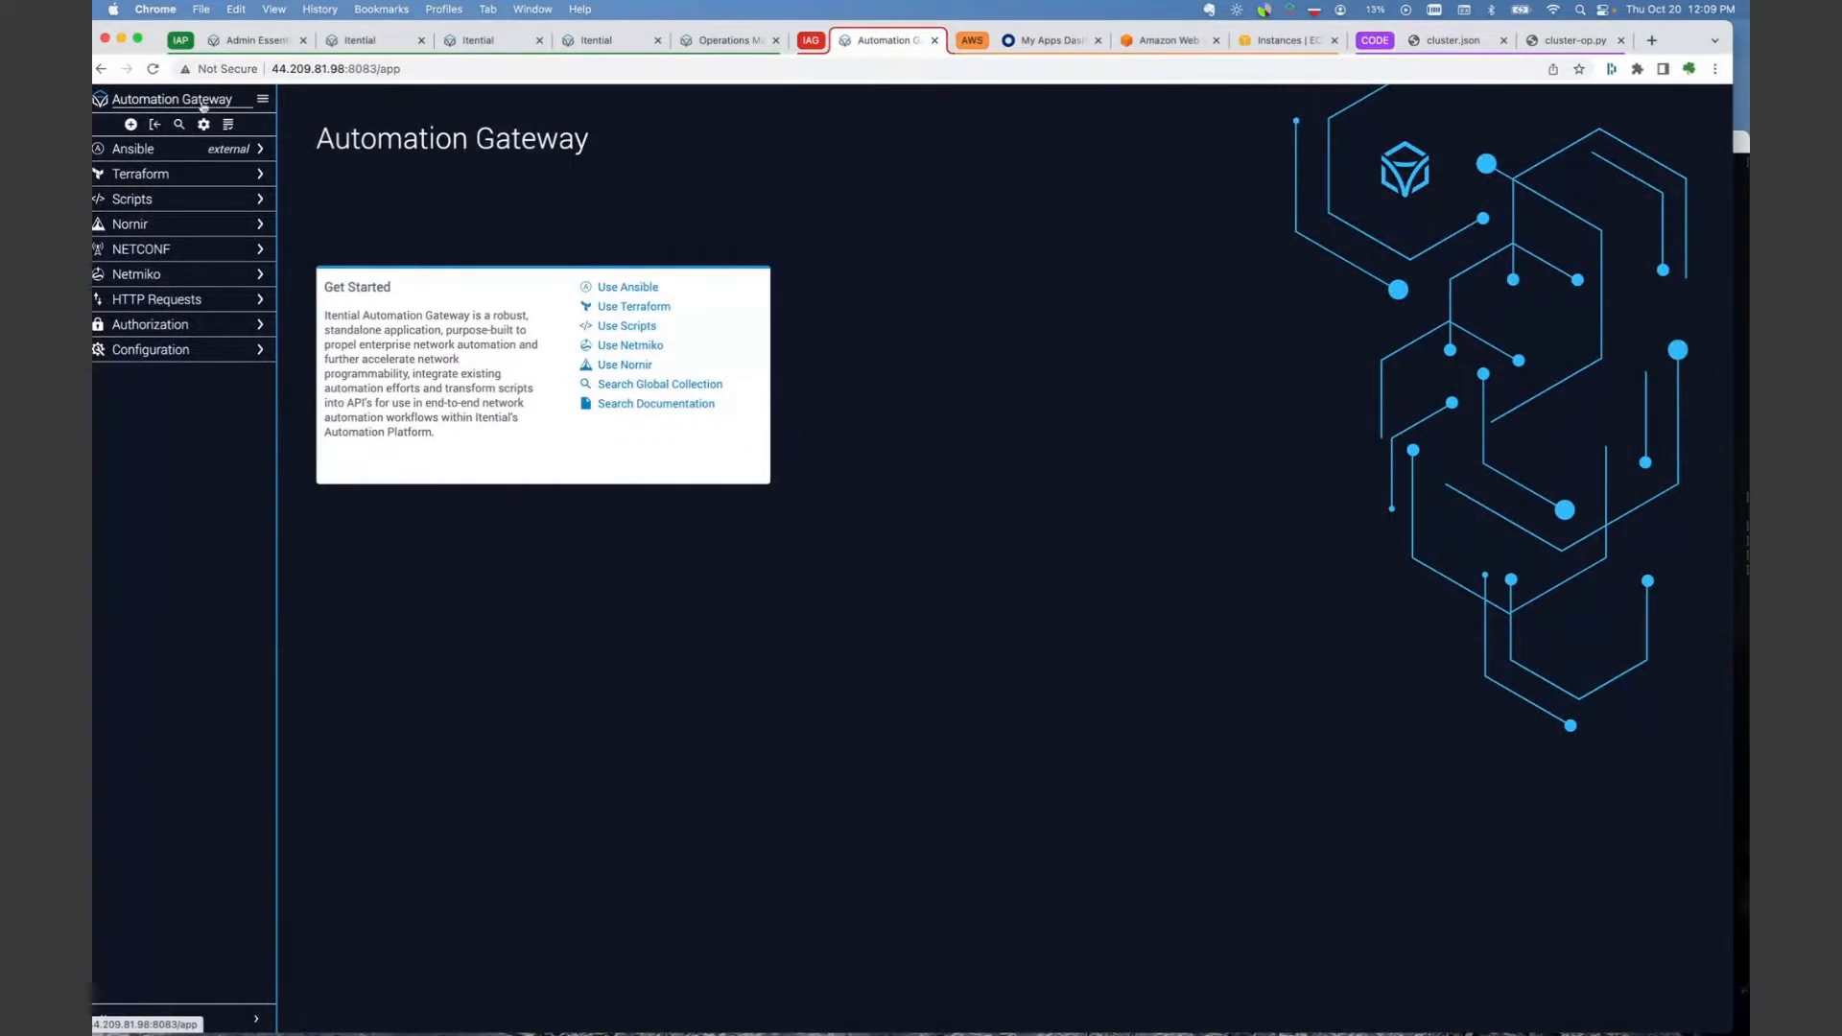
left_click(130, 199)
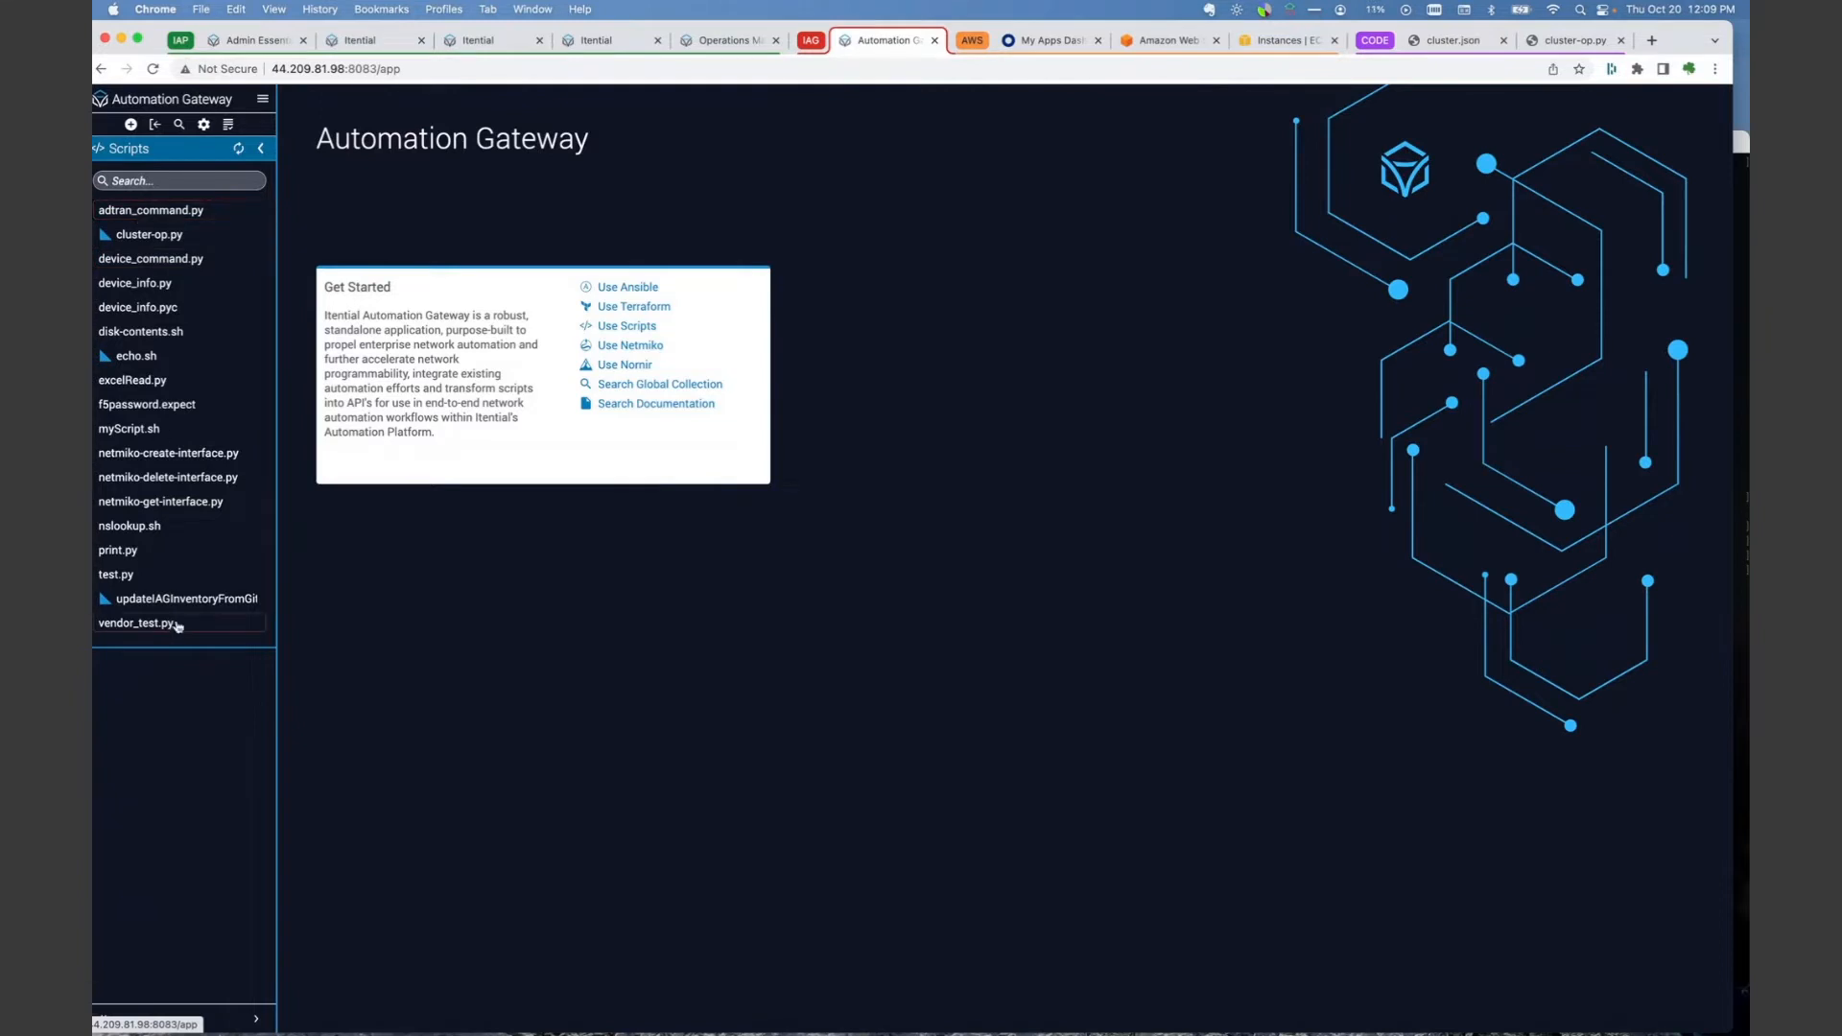
left_click(262, 98)
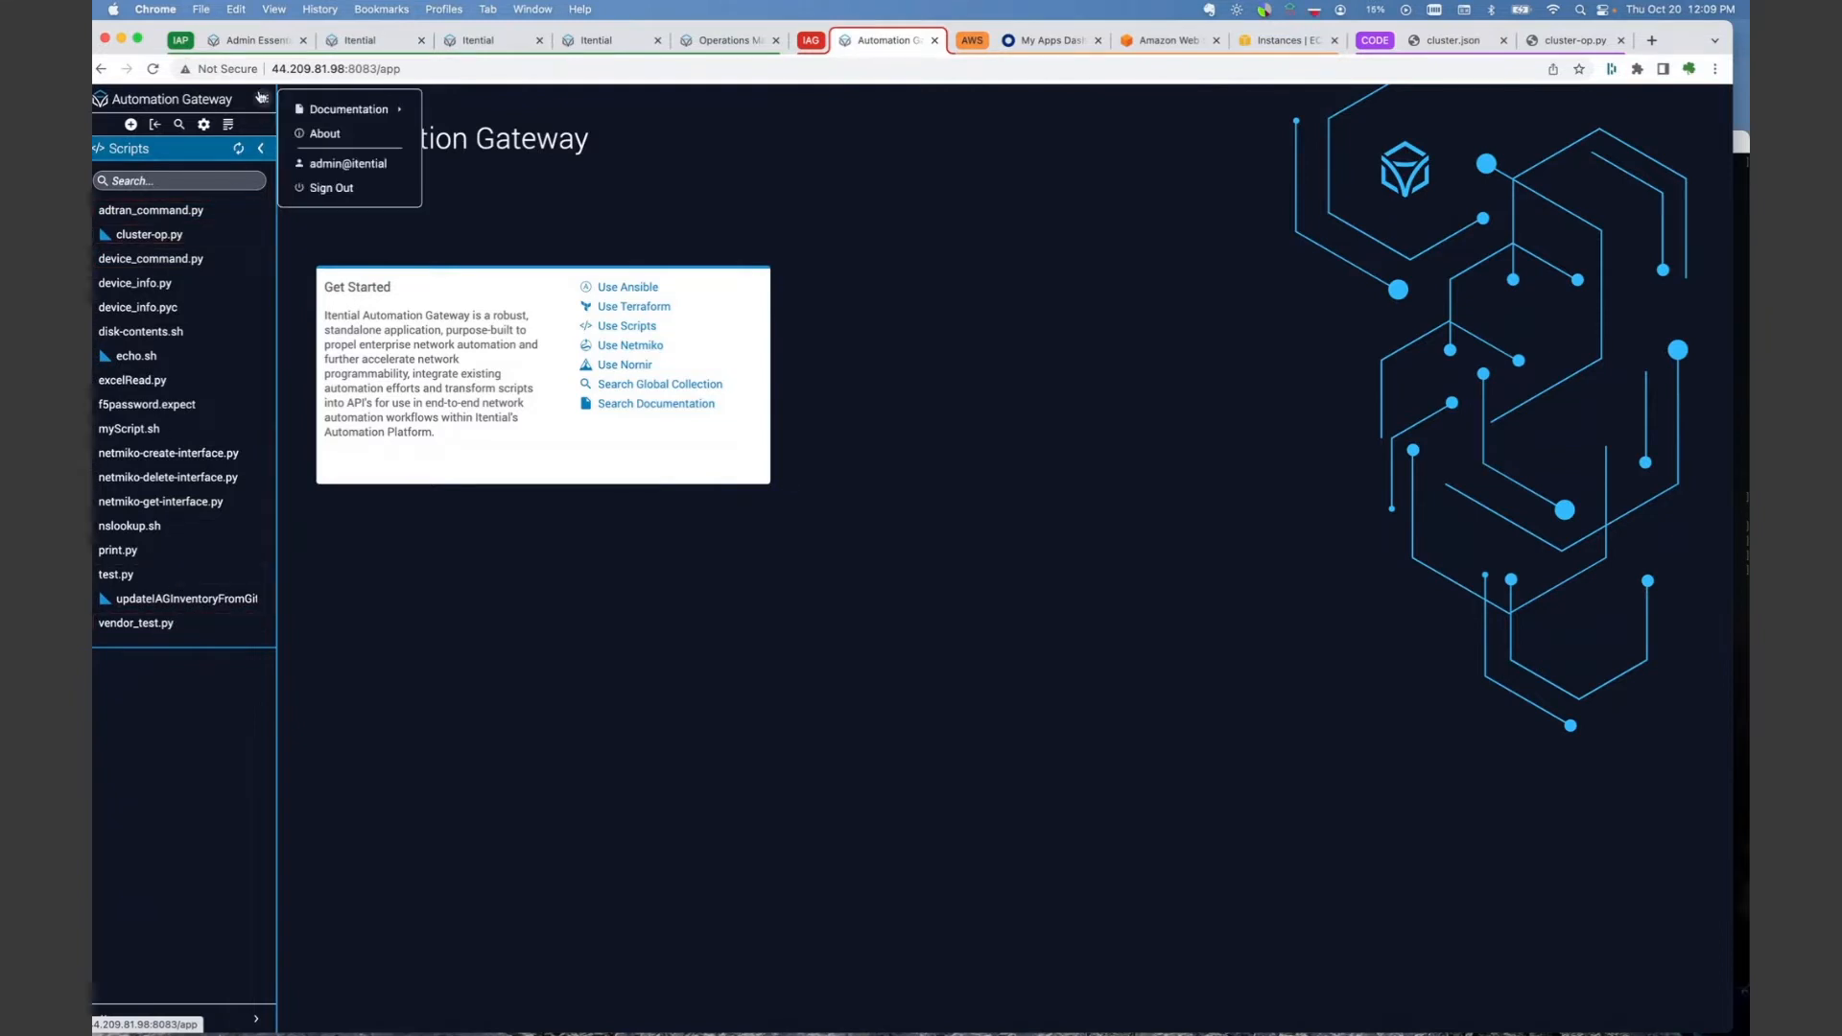
mouse_move(379, 112)
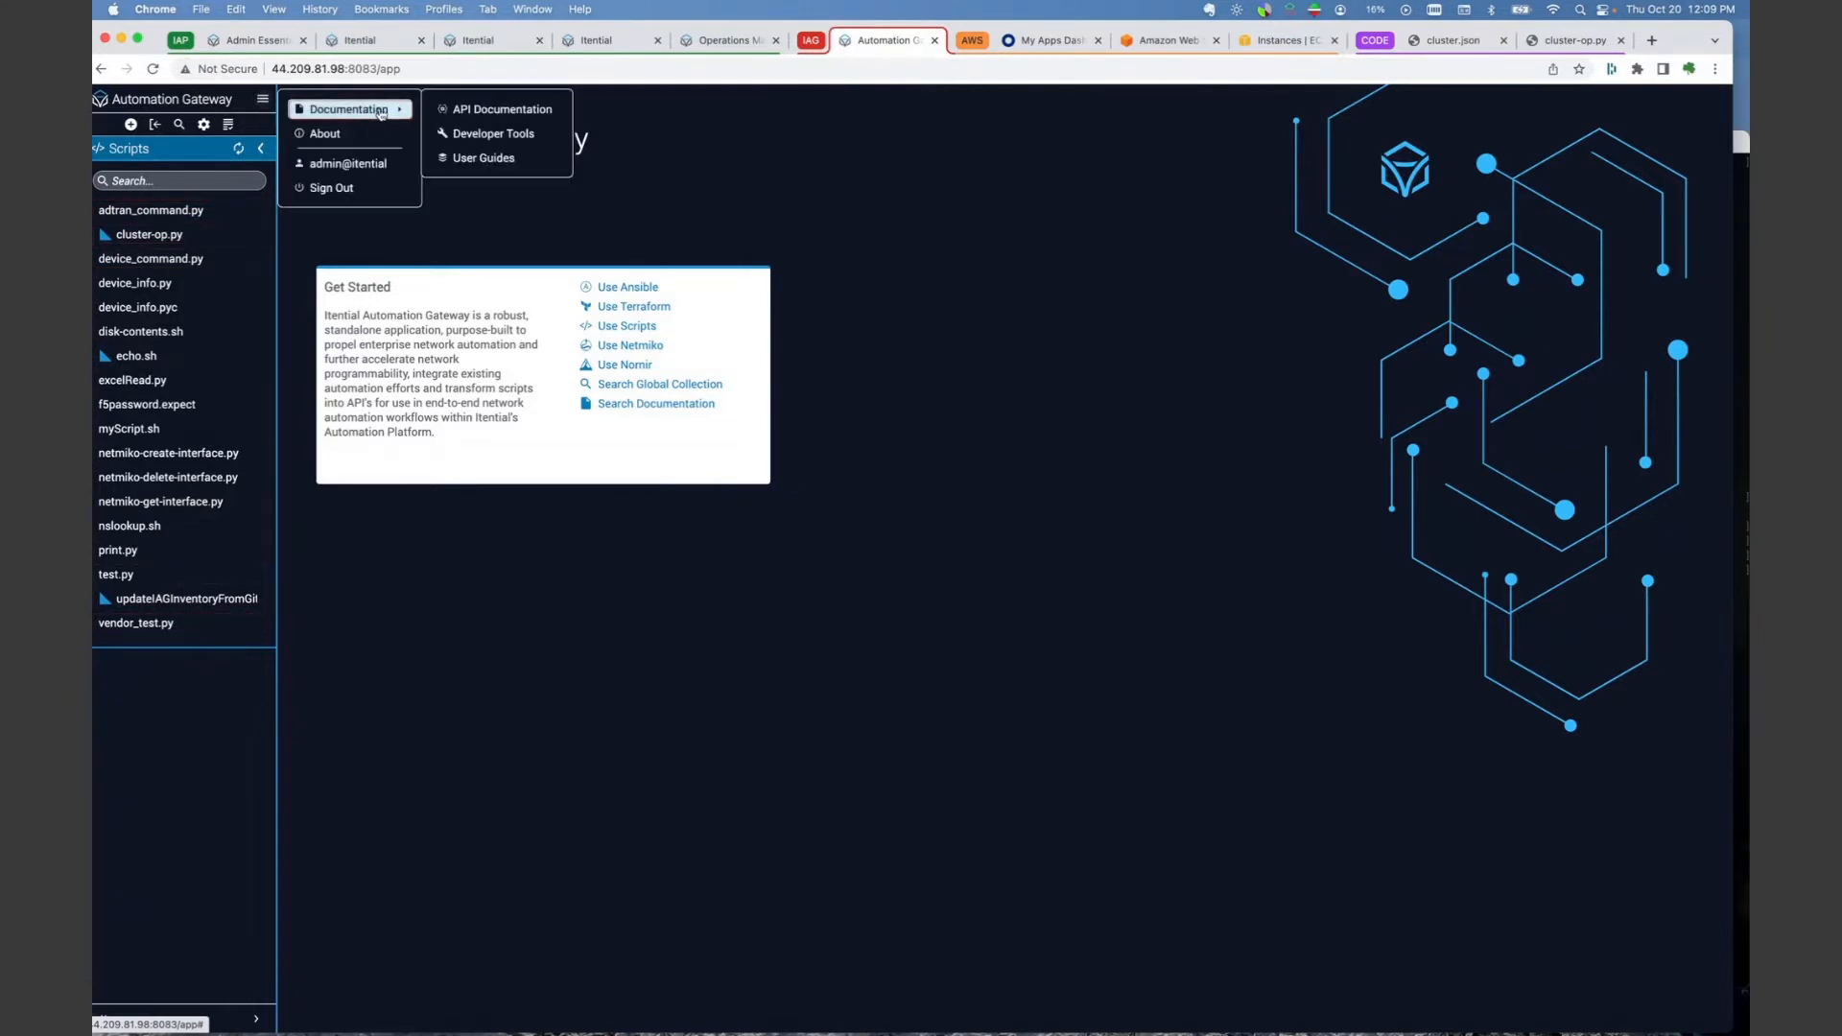
left_click(472, 111)
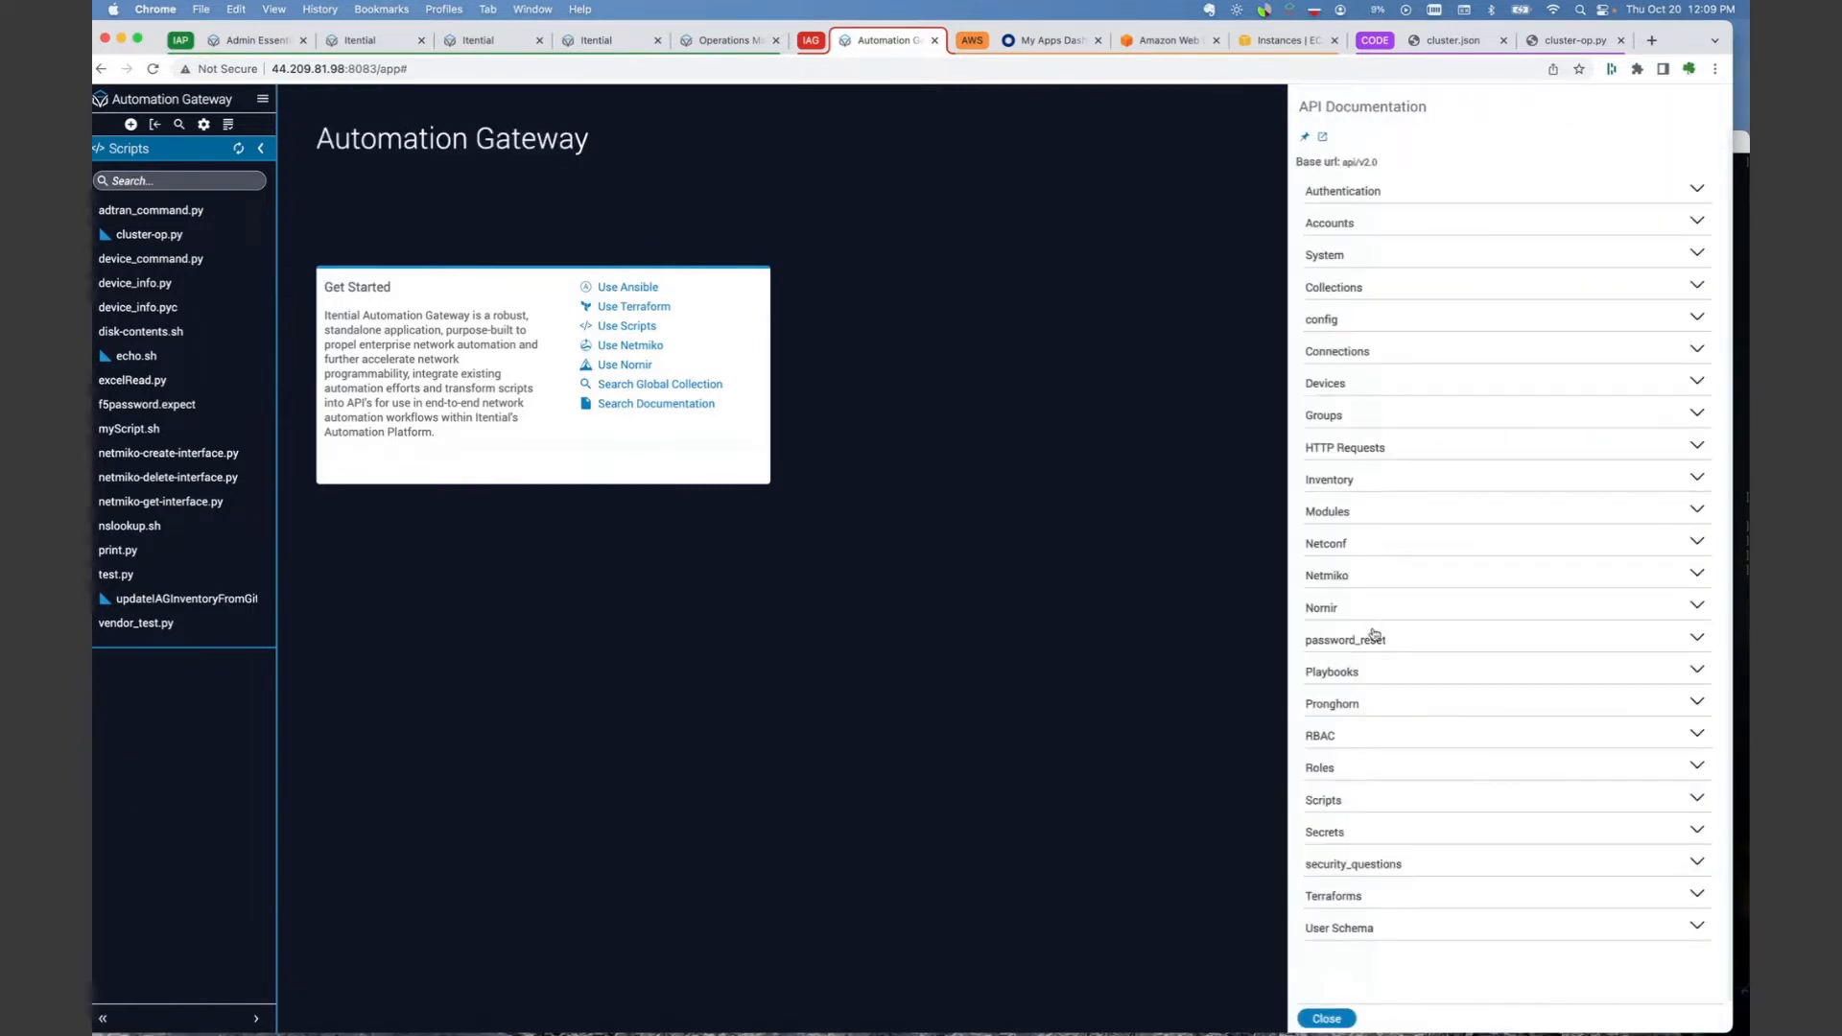
- Execute the POST /scripts/refresh request to refresh the script cache, check its response, and collapse the Scripts section
left_click(1324, 800)
scroll(1372, 796, "down", 3)
left_click(1488, 741)
scroll(1499, 734, "down", 3)
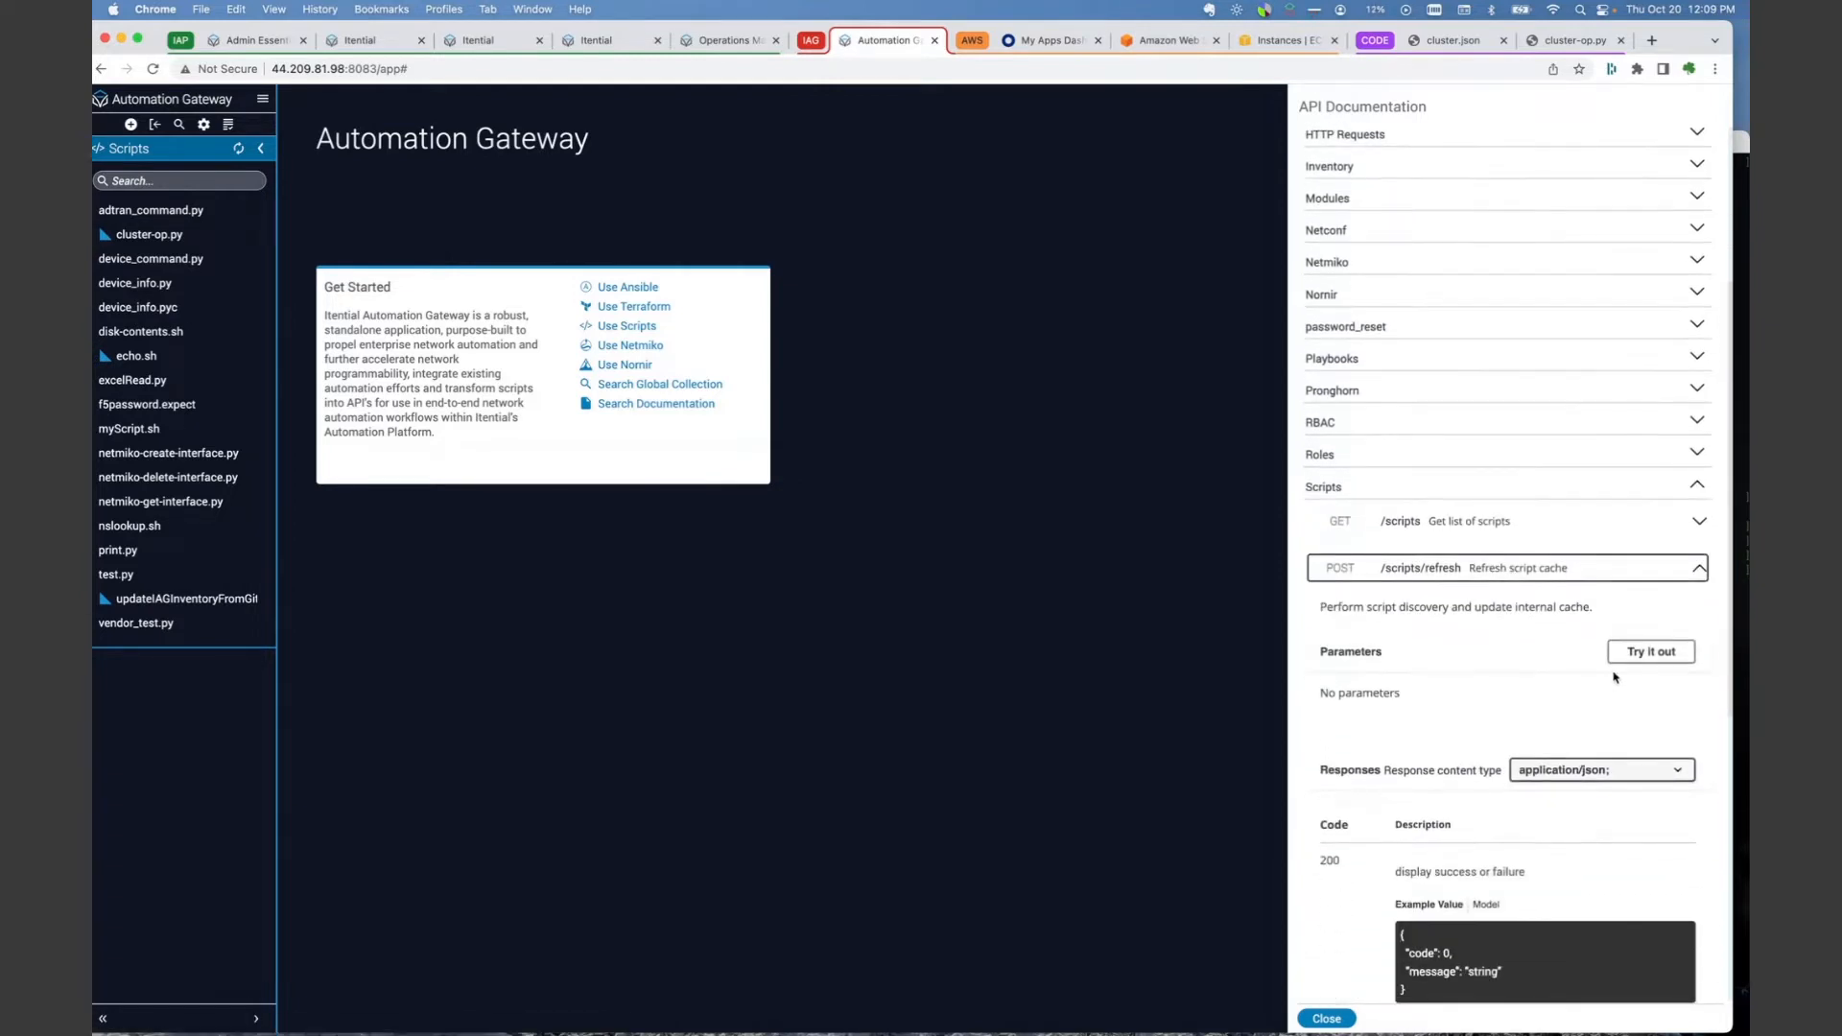
left_click(1626, 656)
left_click(1482, 749)
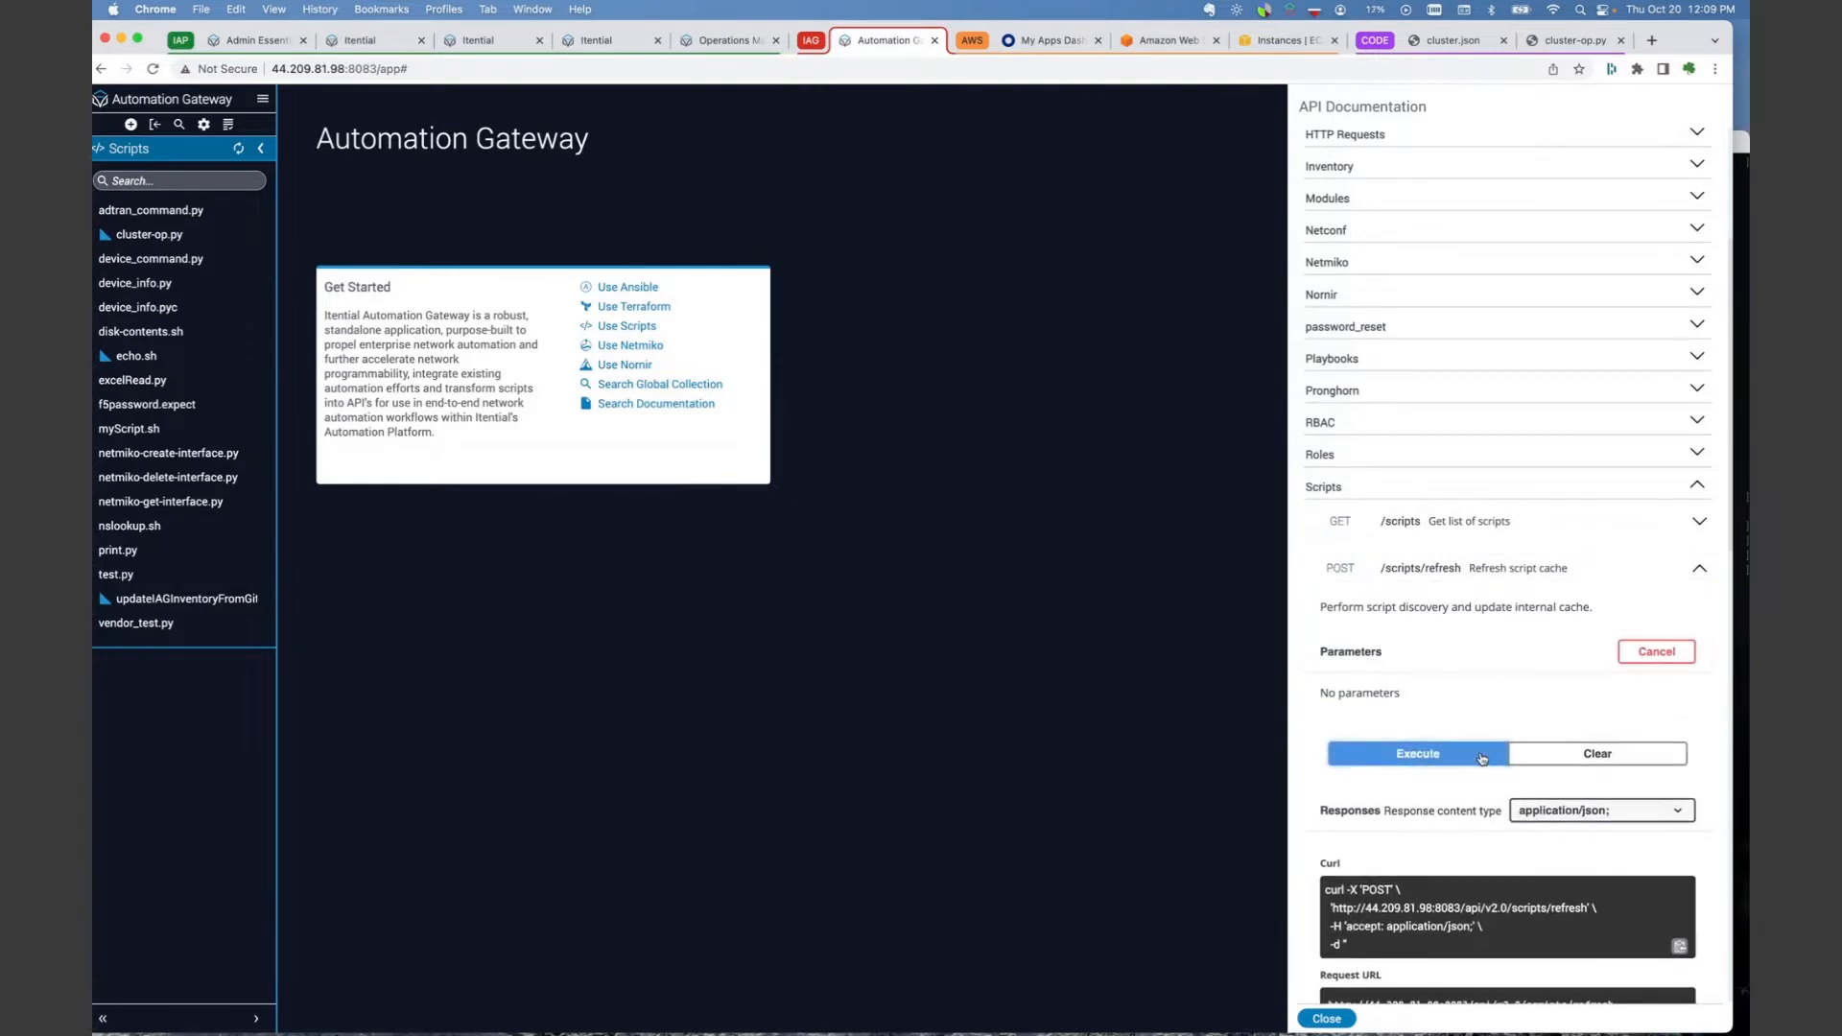
scroll(1482, 758, "down", 4)
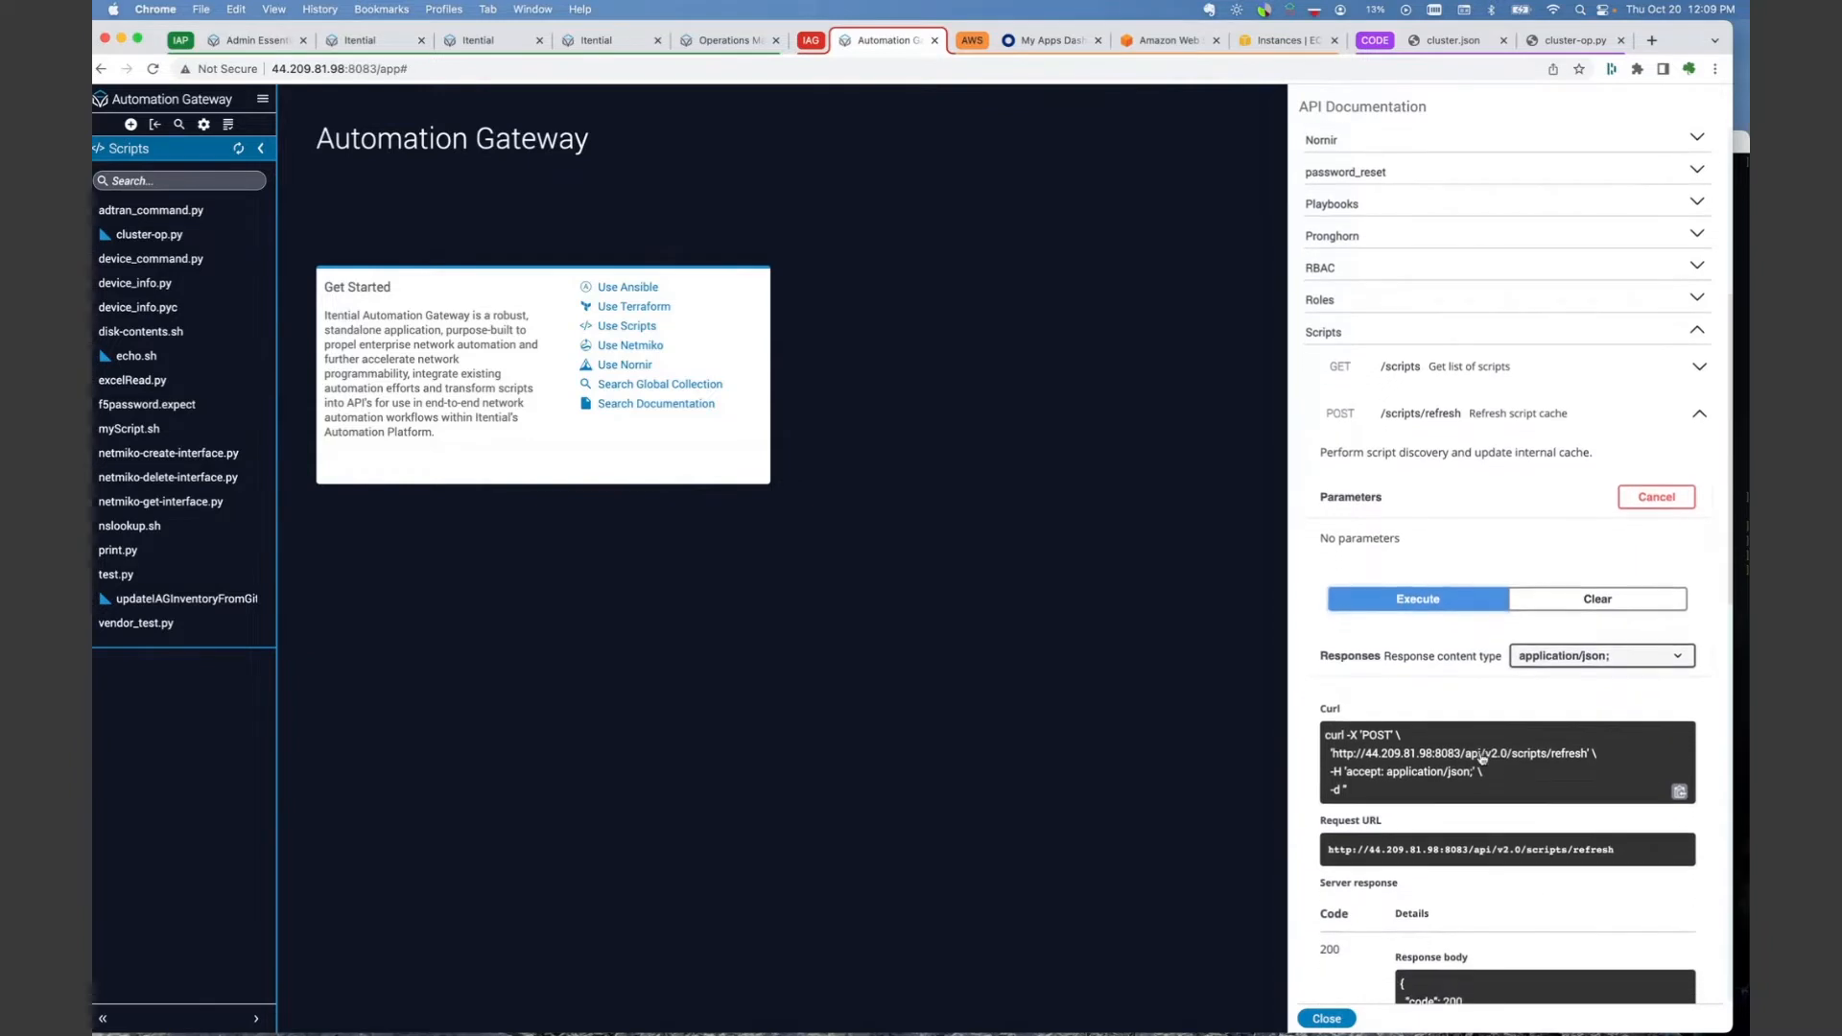
scroll(1482, 758, "up", 5)
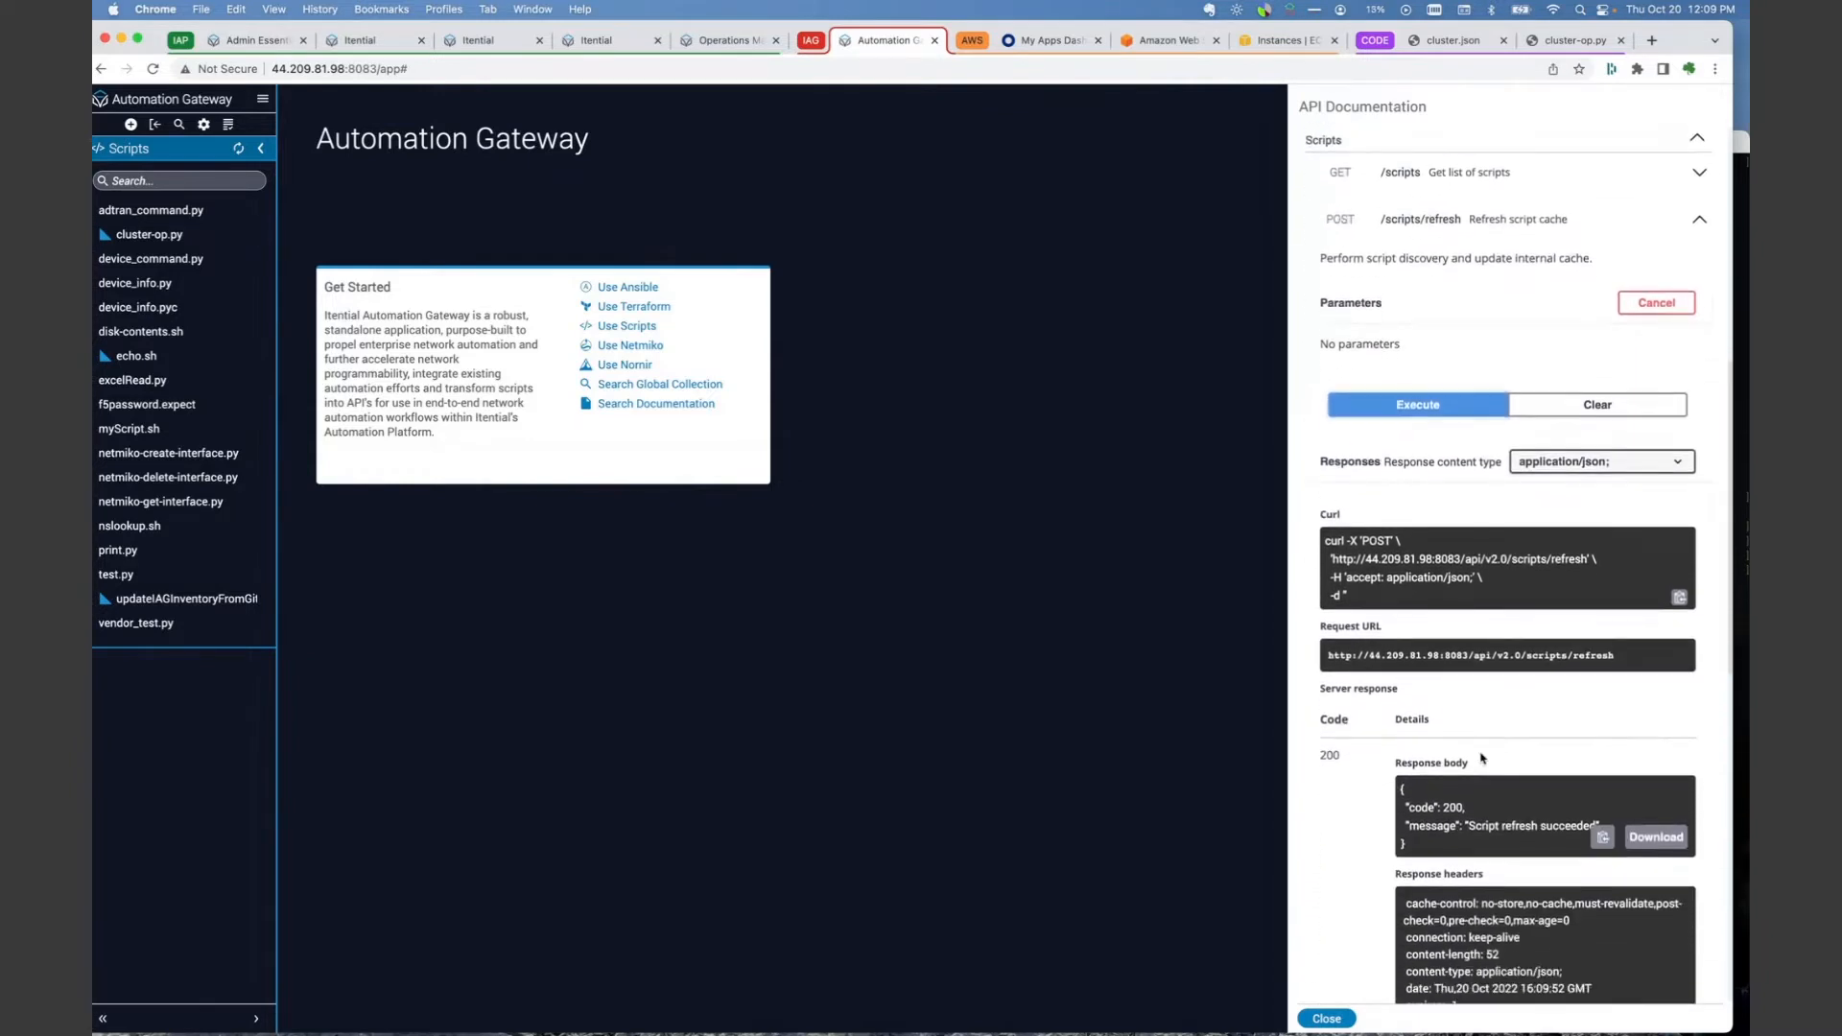
scroll(1482, 758, "up", 3)
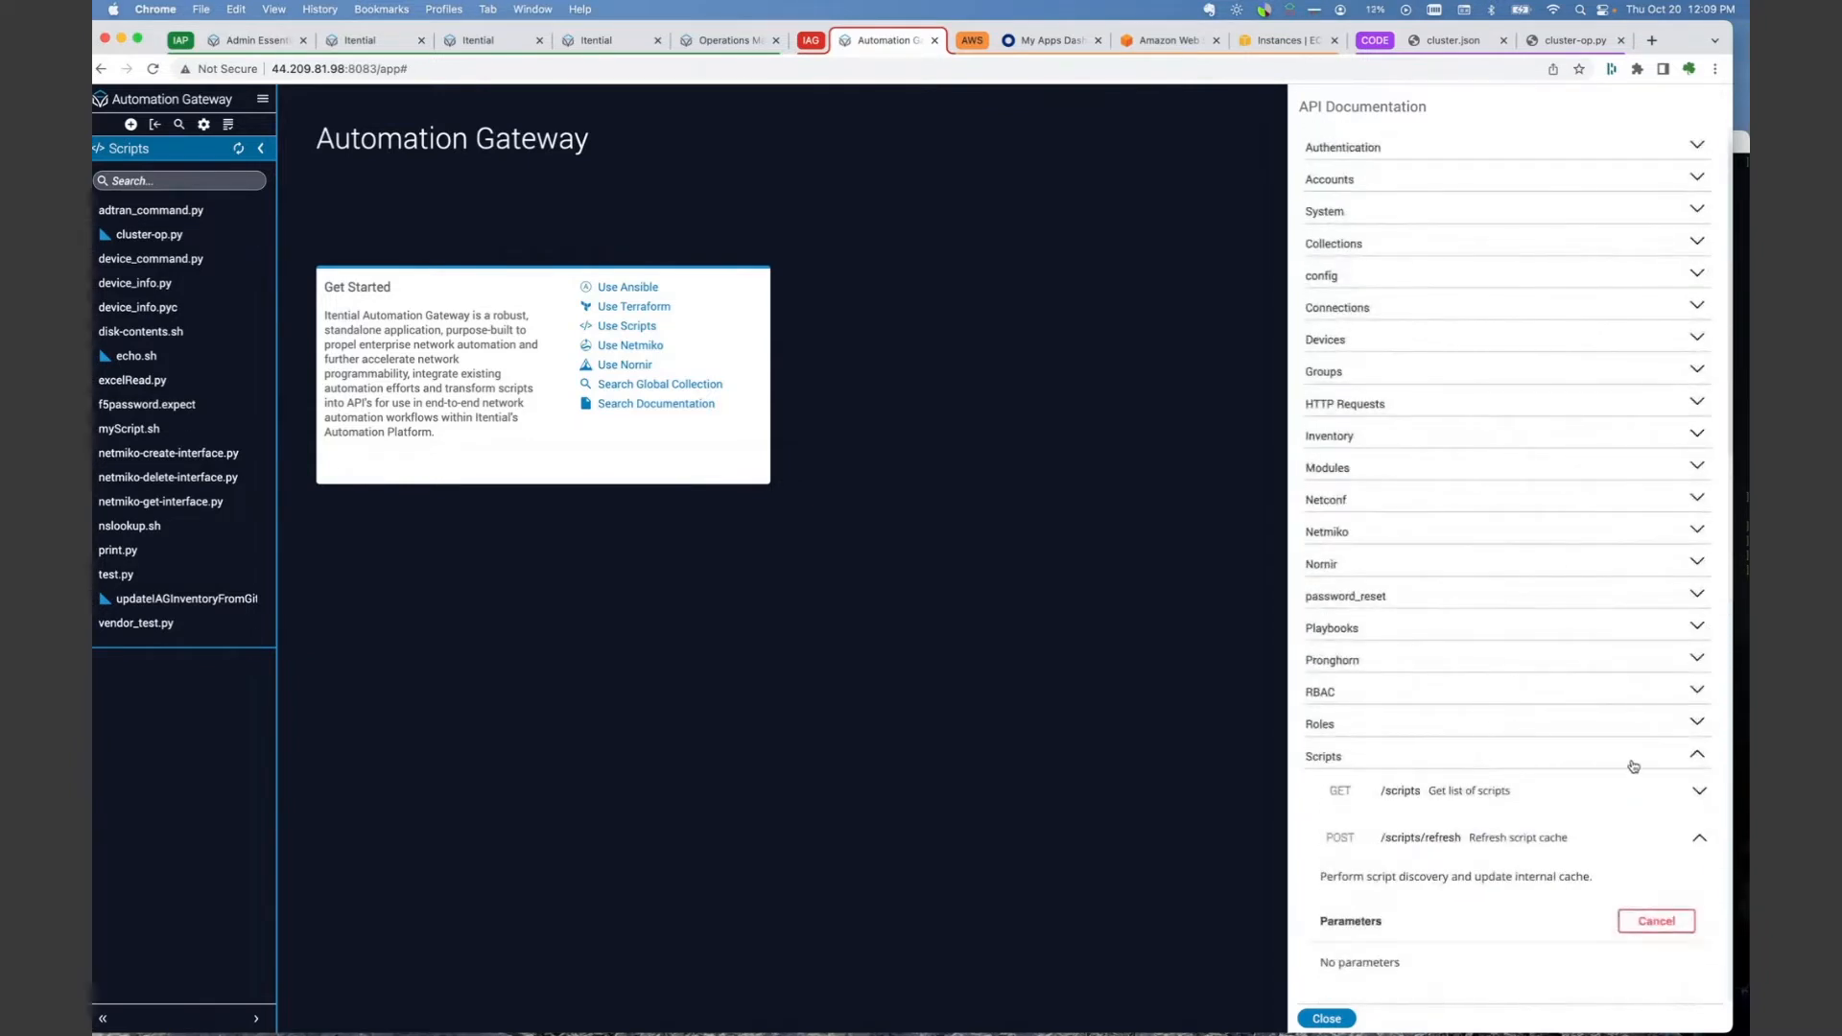
left_click(1695, 757)
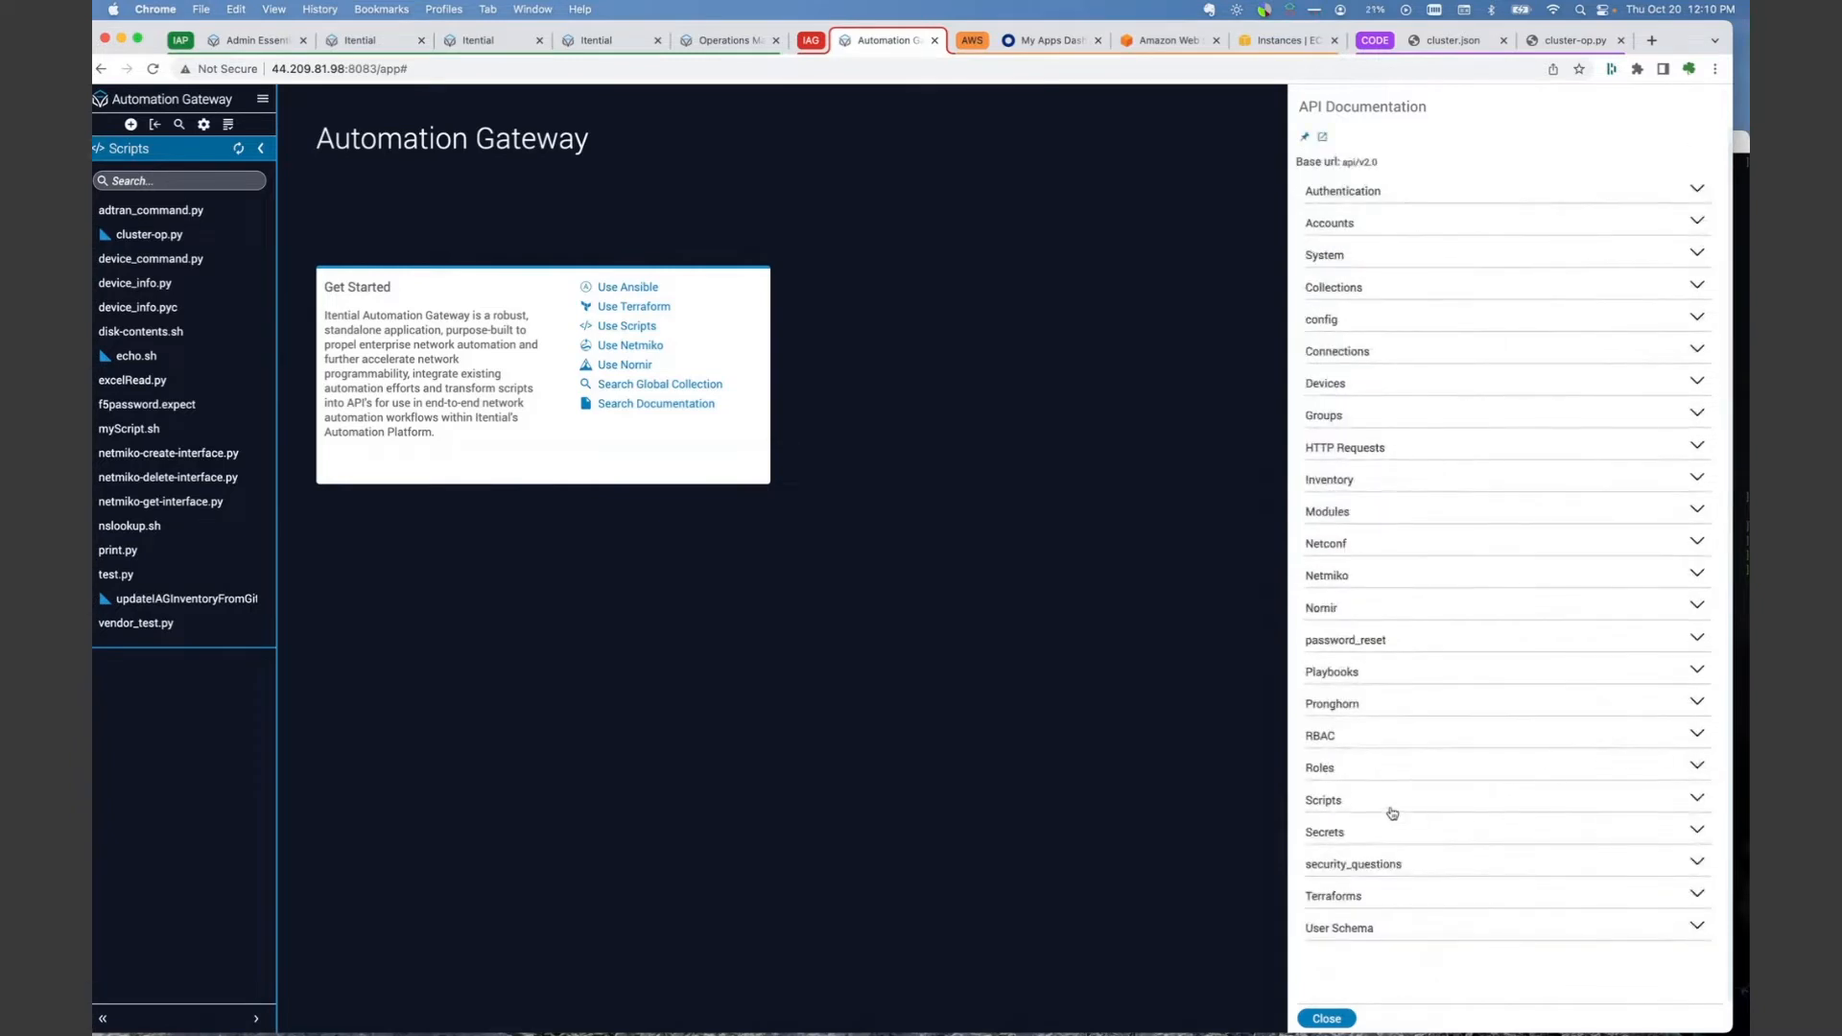
- Execute the GET /scripts request with ascending order and summary detail to retrieve the list of scripts
left_click(1356, 801)
scroll(1391, 787, "down", 1)
left_click(1420, 774)
scroll(1582, 879, "down", 5)
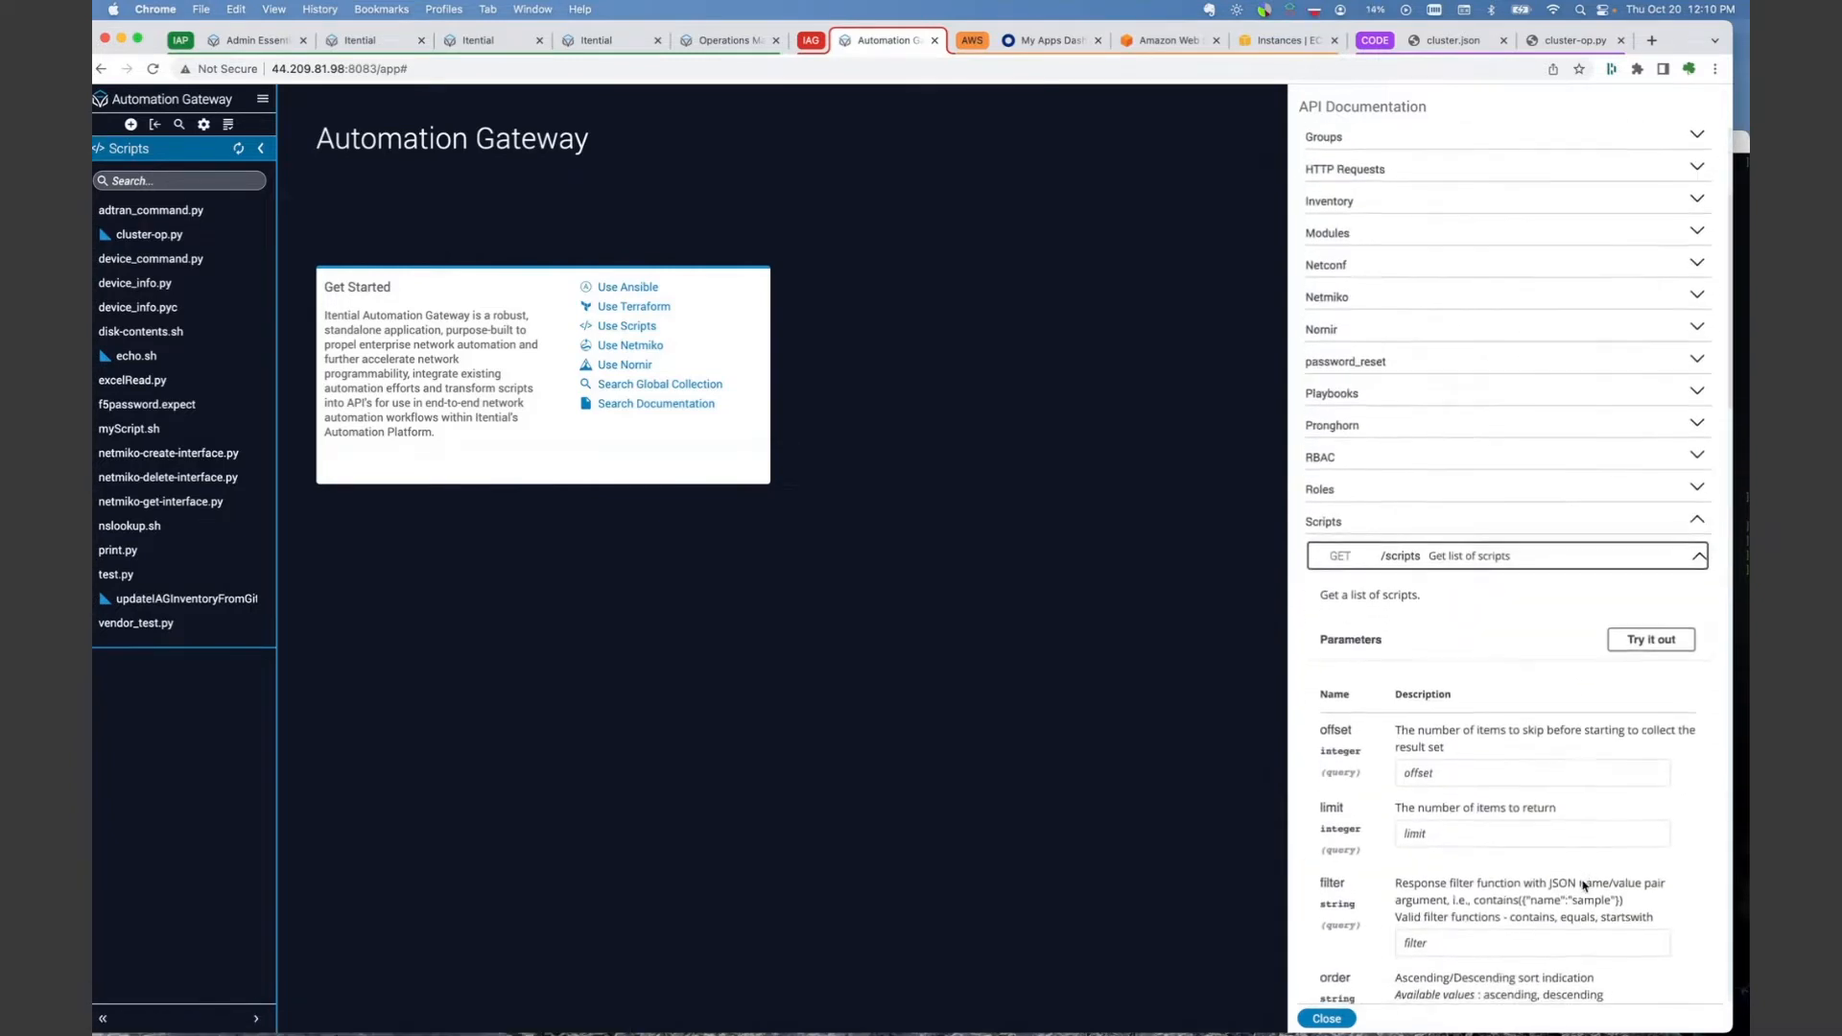
scroll(1583, 880, "down", 1)
left_click(1644, 415)
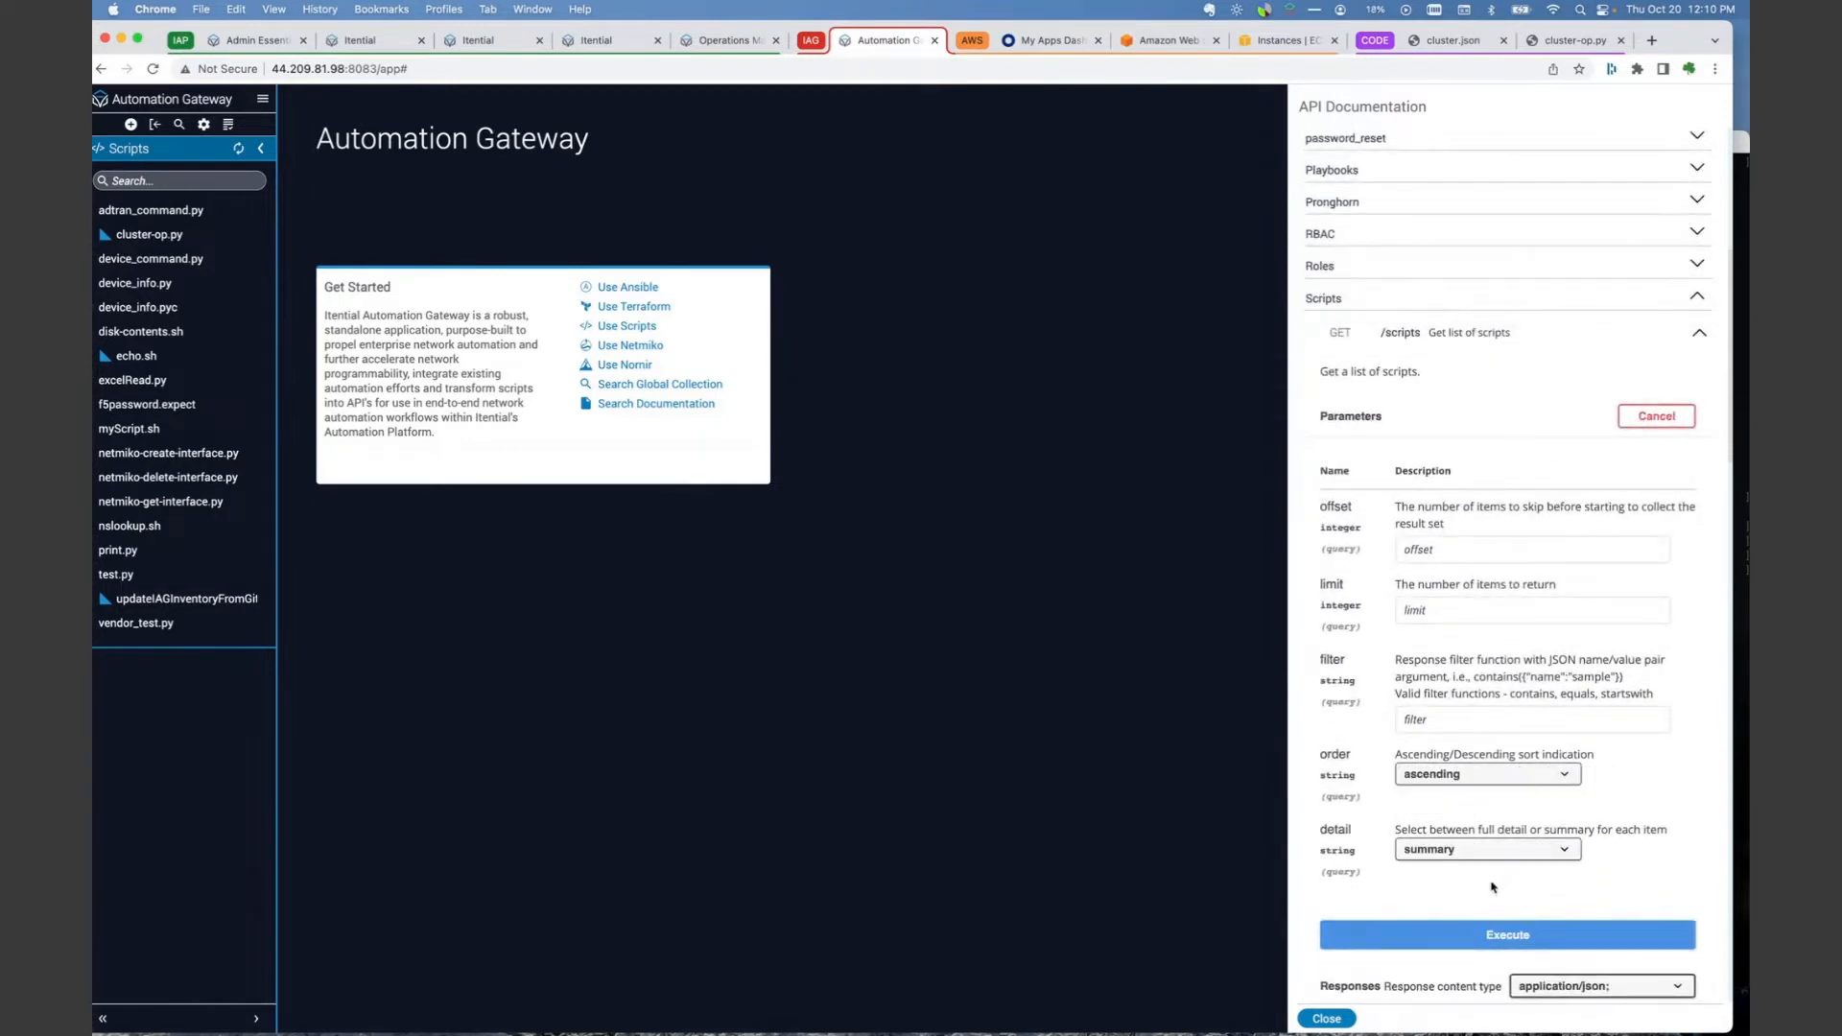
left_click(1447, 935)
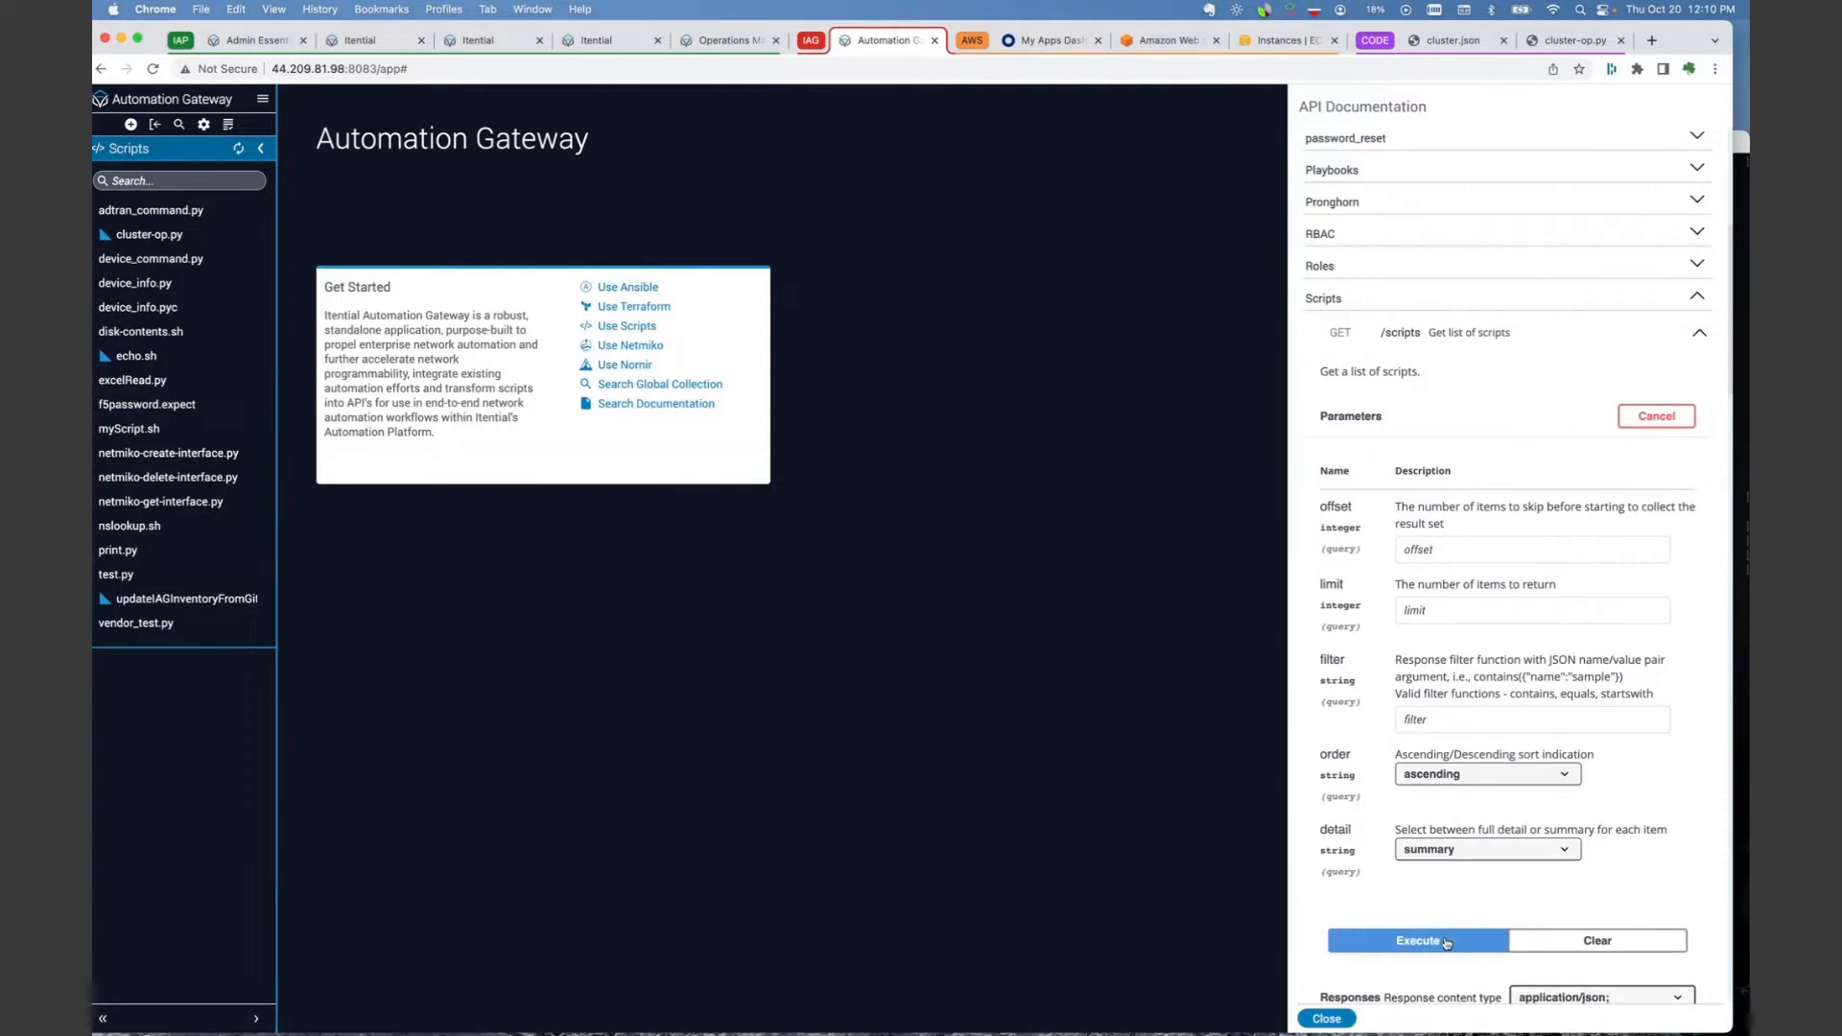
- Locate and highlight aaa-cluster-op.py in the GET /scripts response body, and close the API Documentation
scroll(1446, 944, "down", 5)
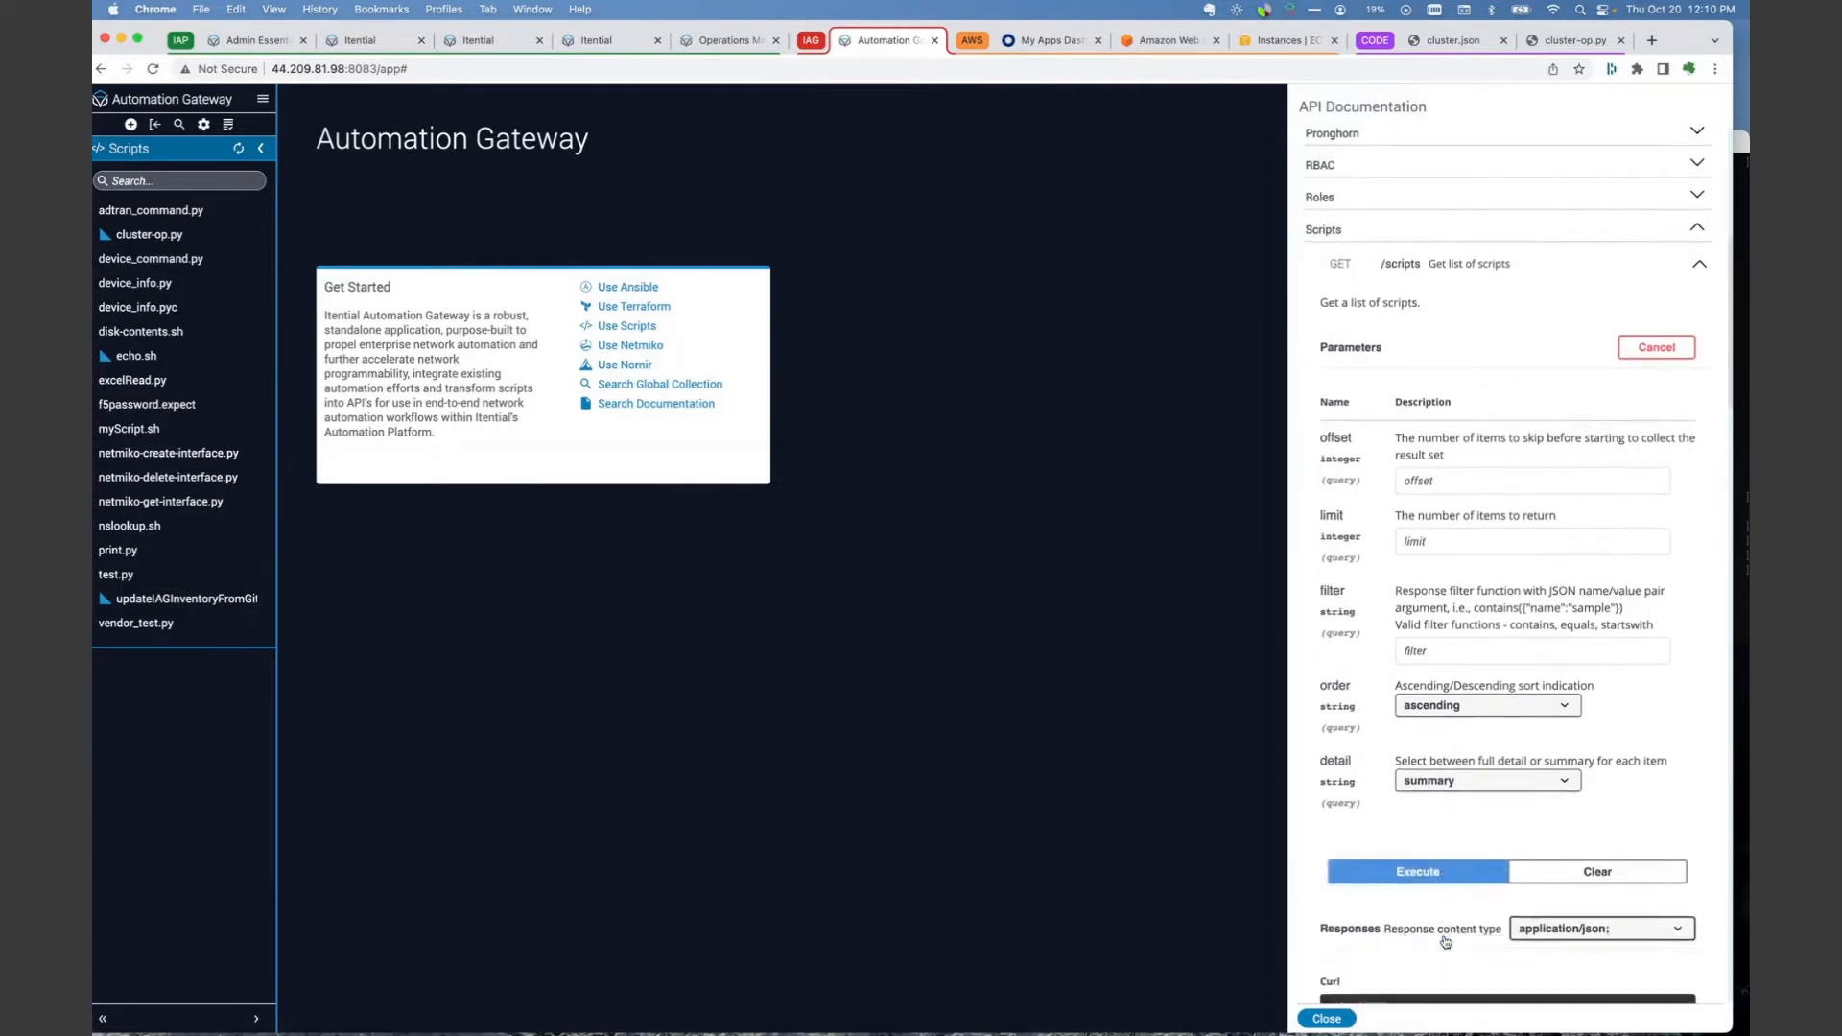
scroll(1444, 936, "down", 2)
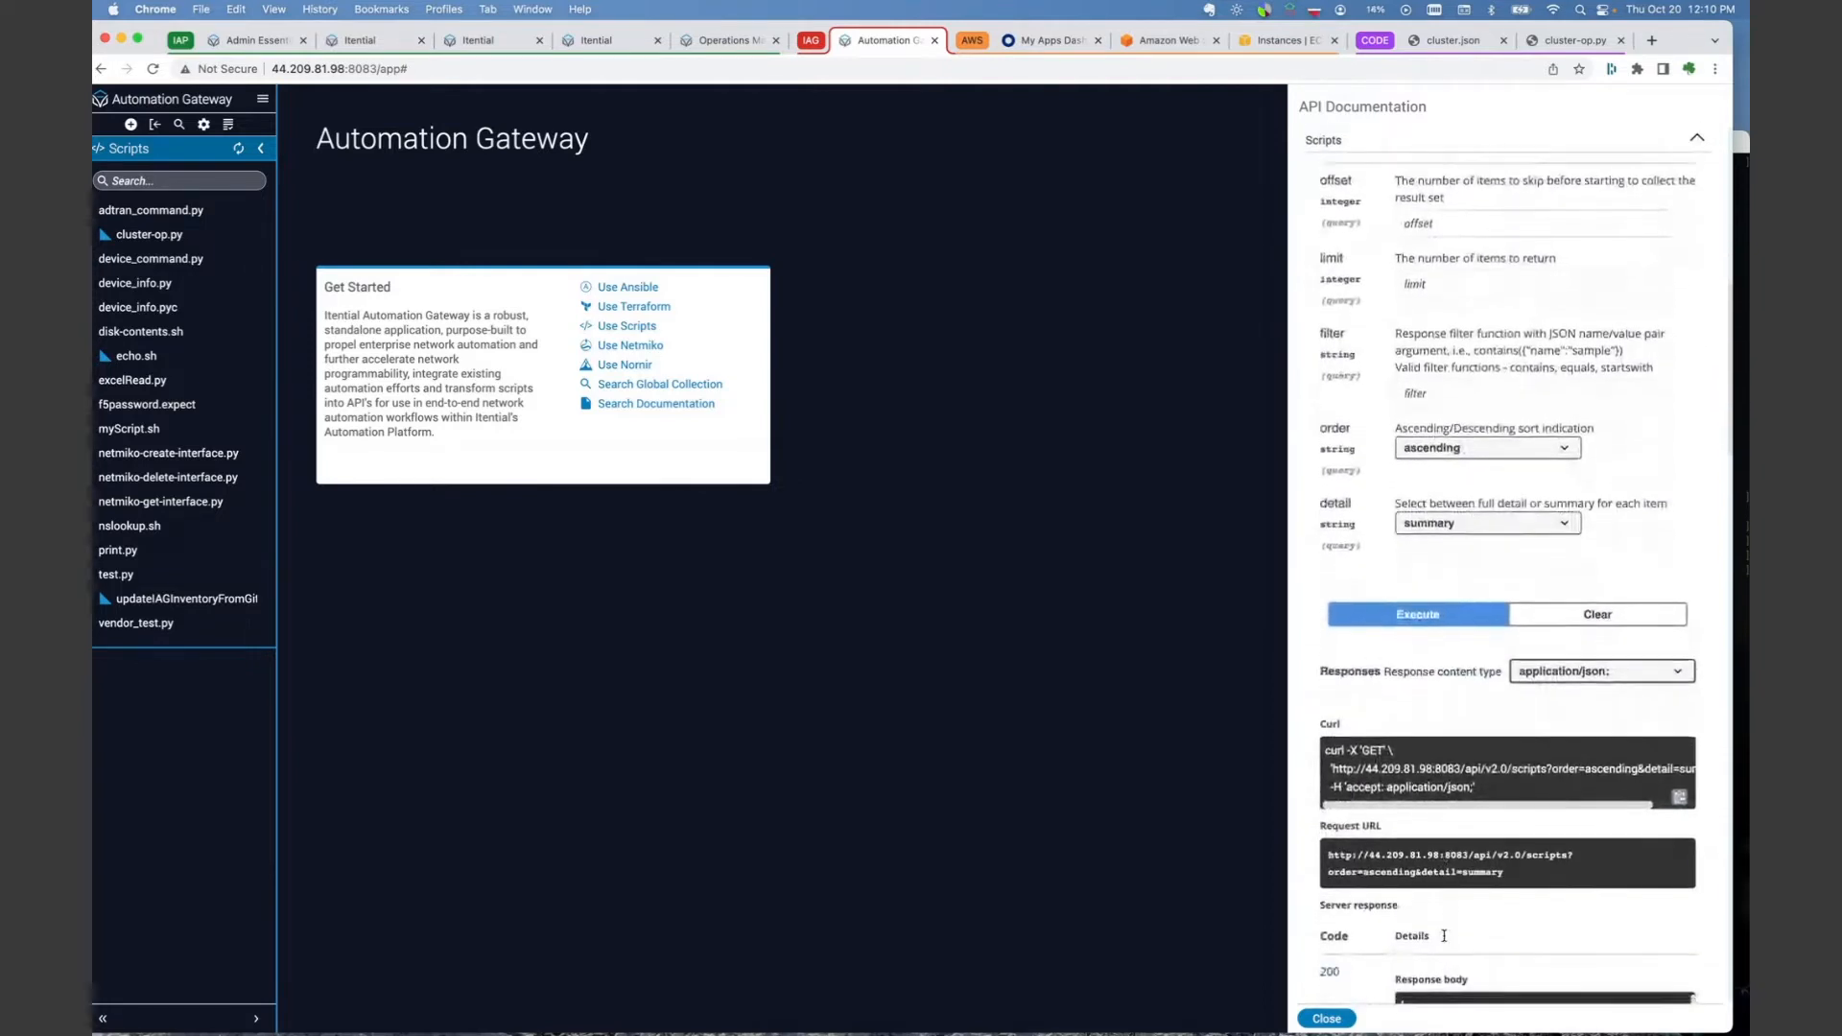
scroll(1444, 935, "down", 3)
scroll(1444, 936, "down", 2)
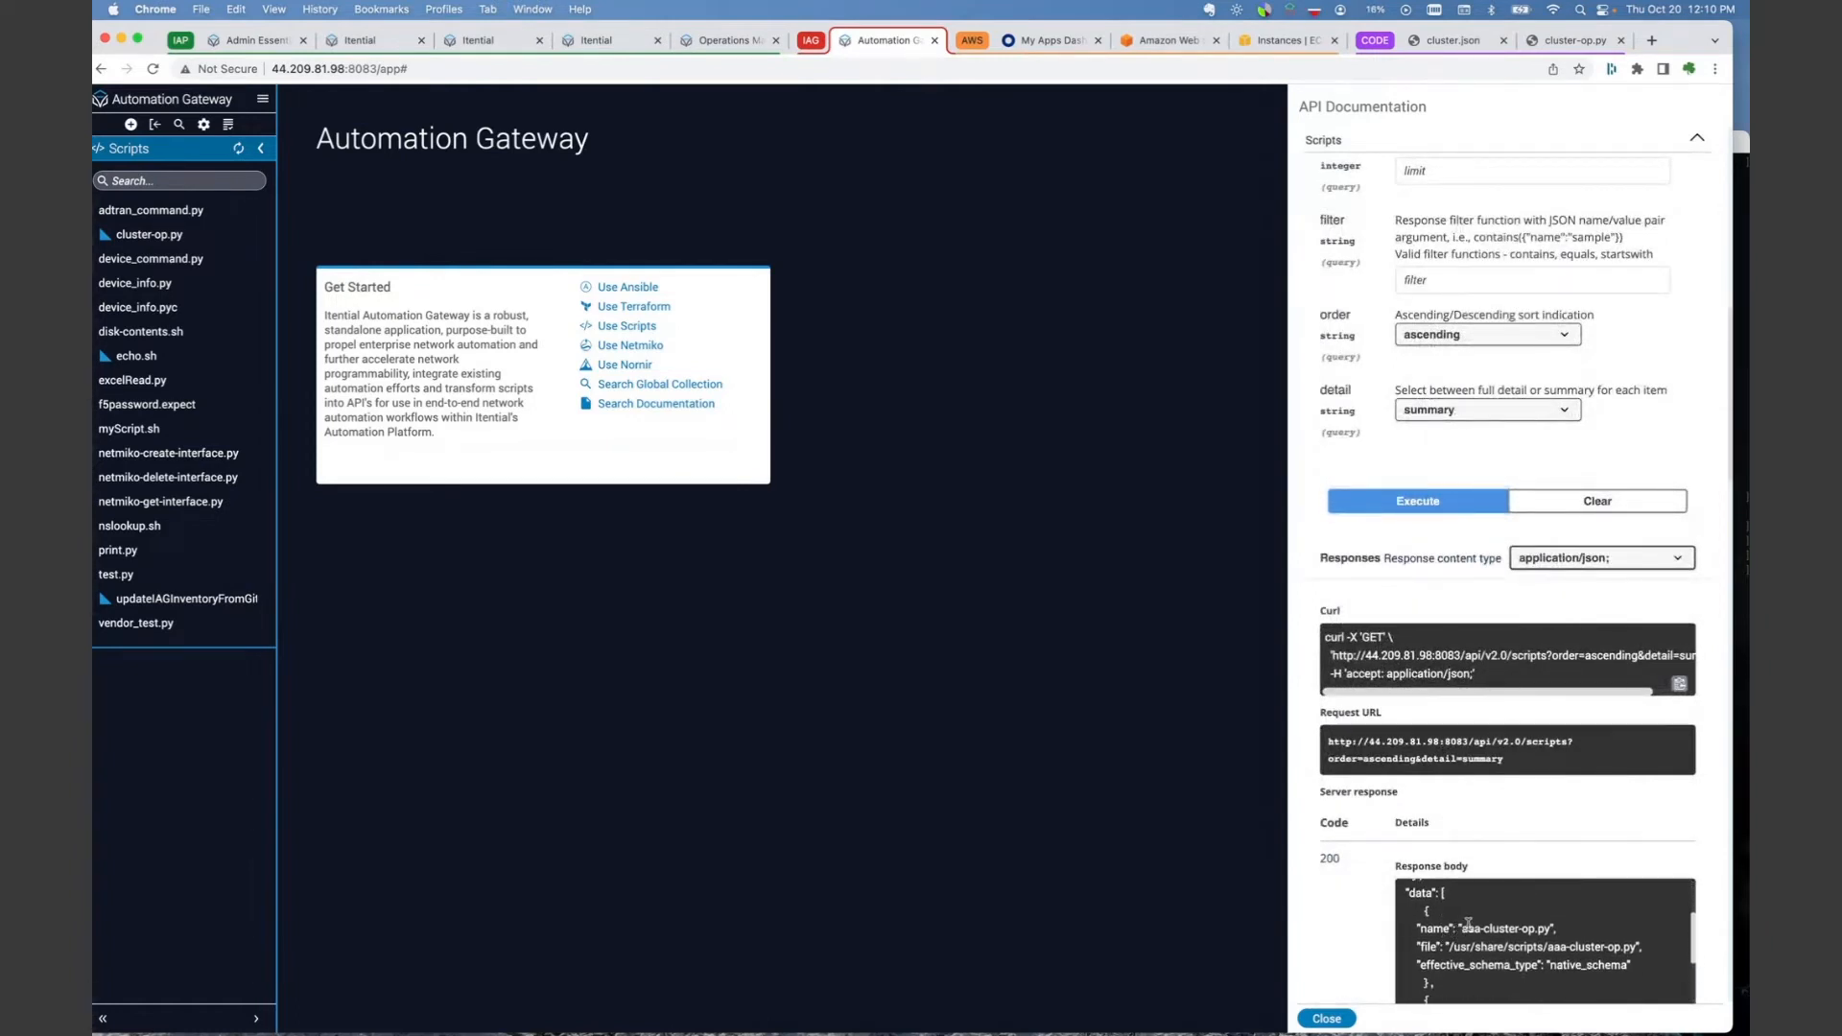
left_click_drag(1461, 929, 1553, 928)
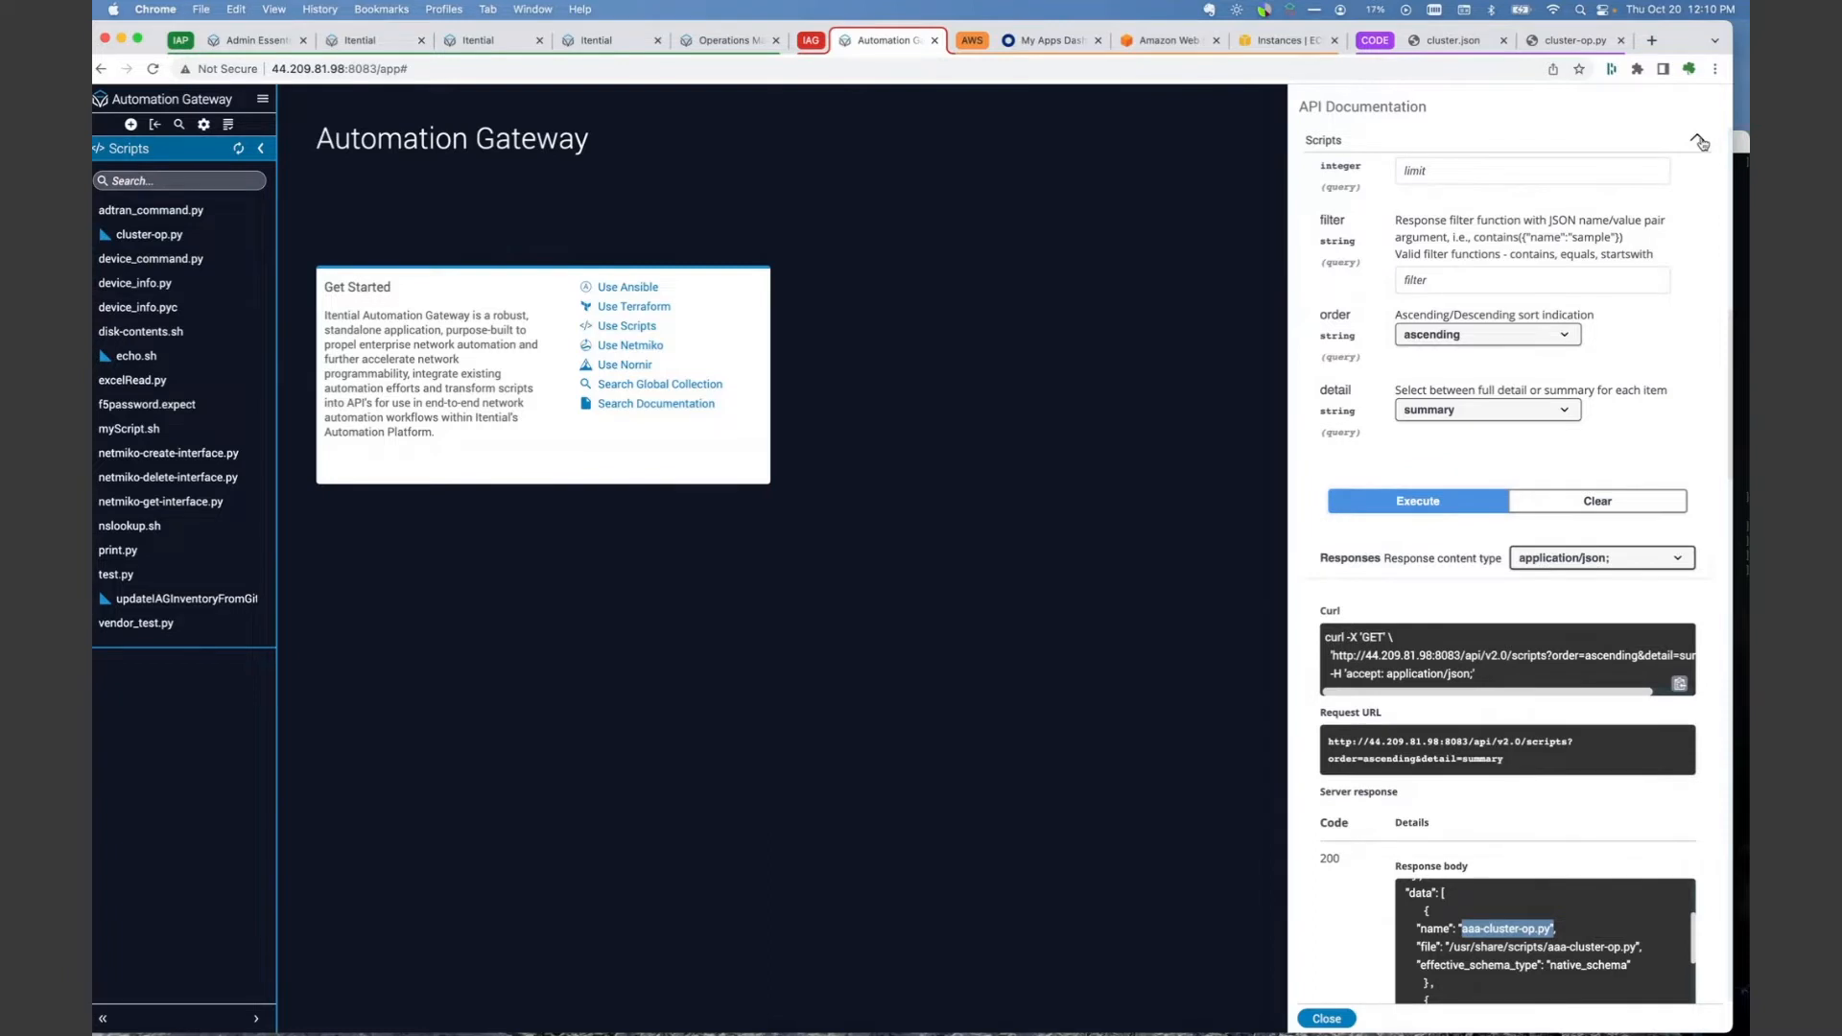
left_click(1701, 142)
left_click(1098, 283)
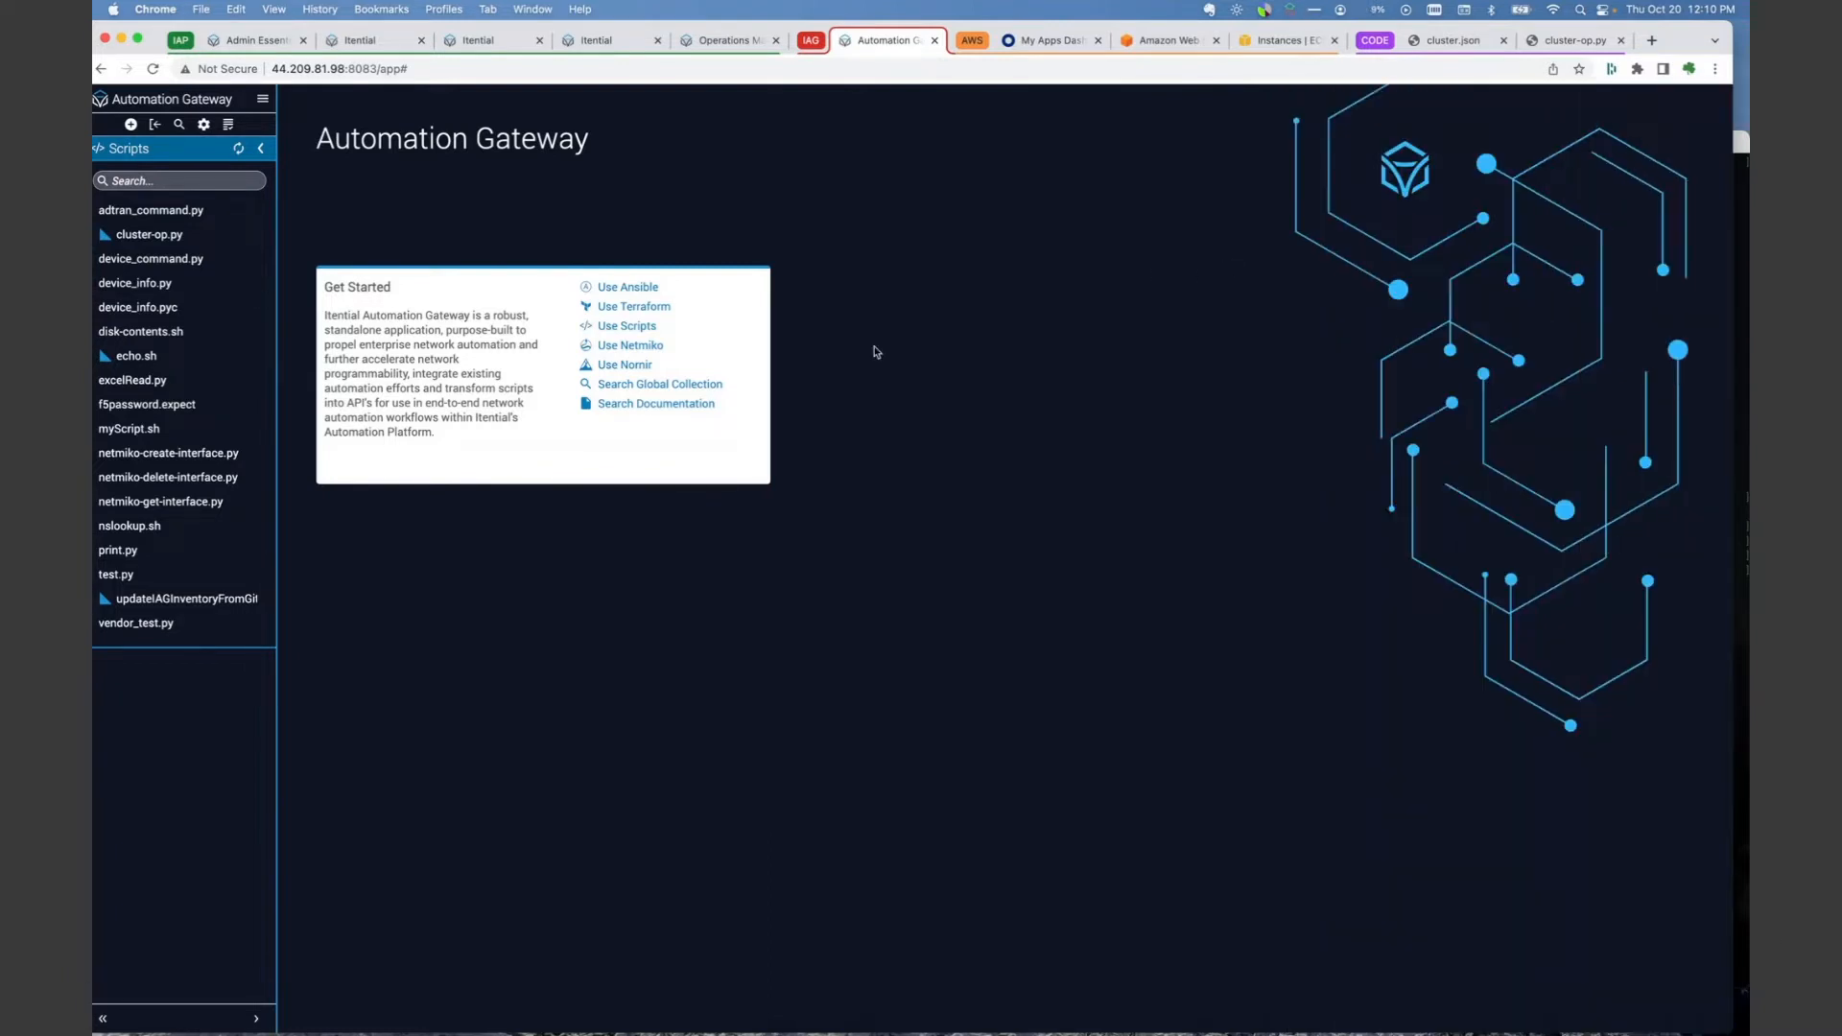
- Reload the Automation Gateway page and expand the list of scripts
left_click(154, 70)
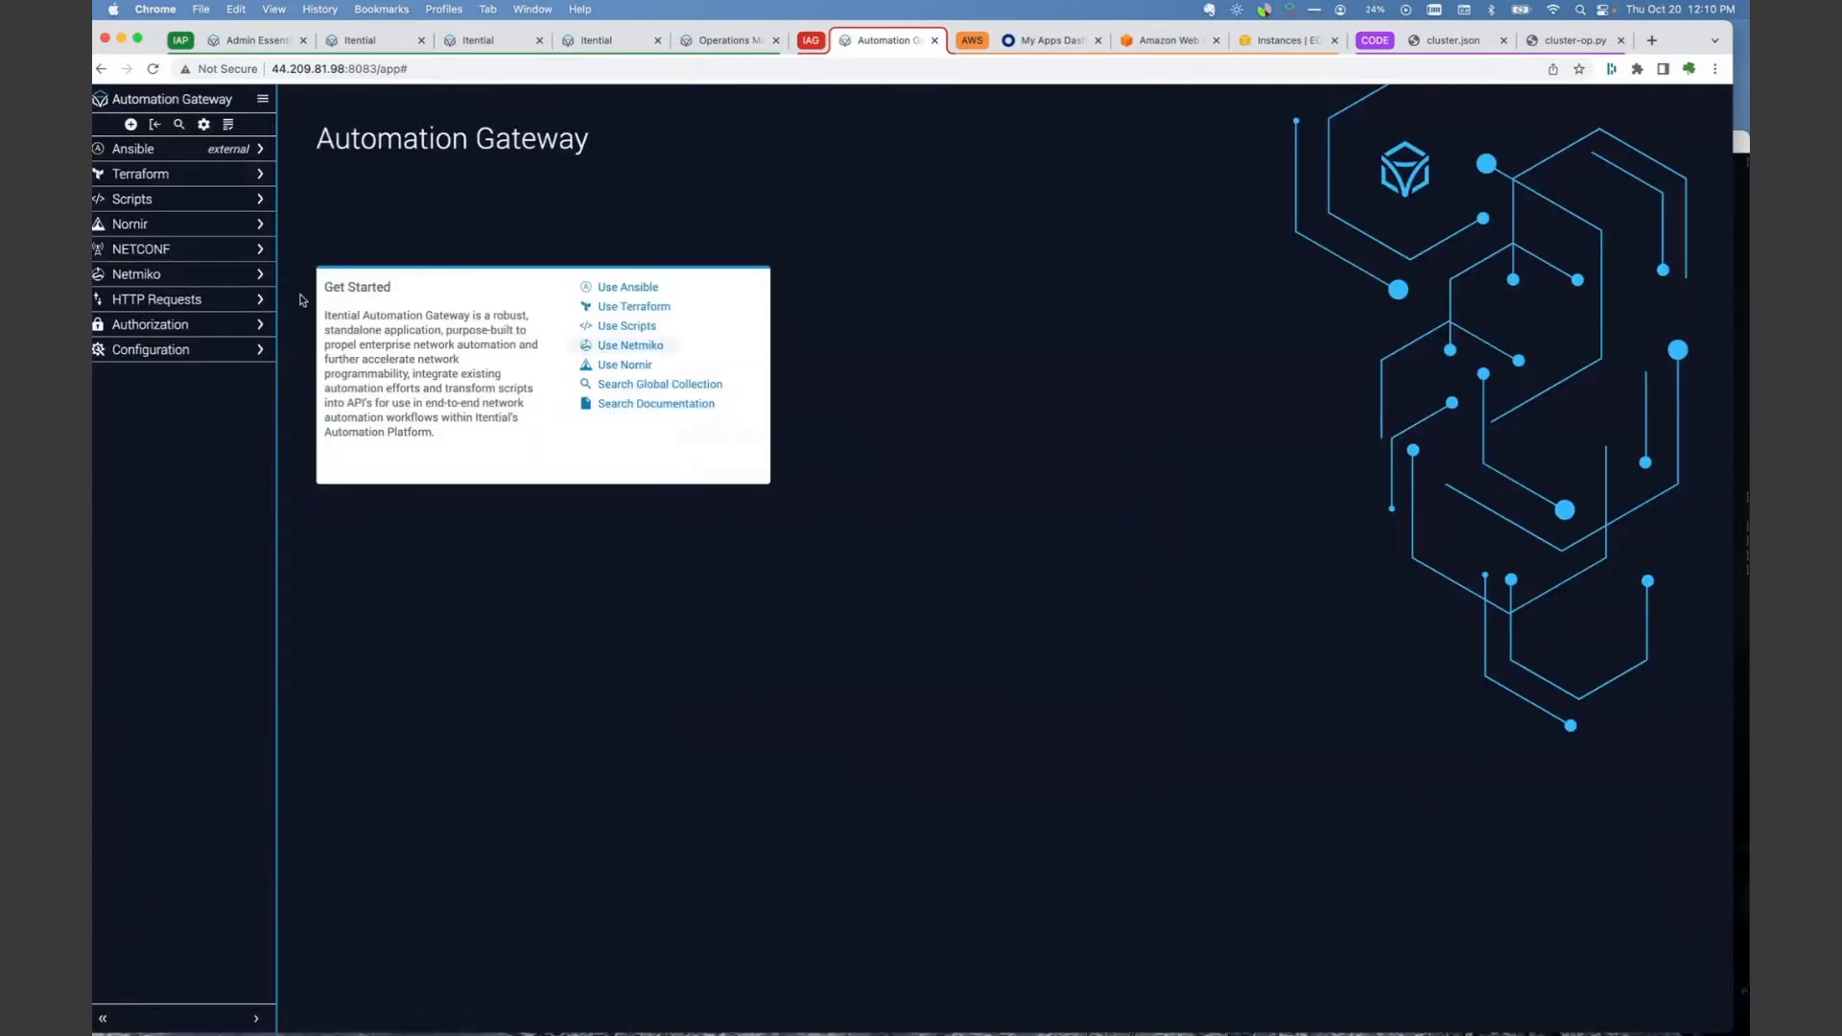
left_click(144, 206)
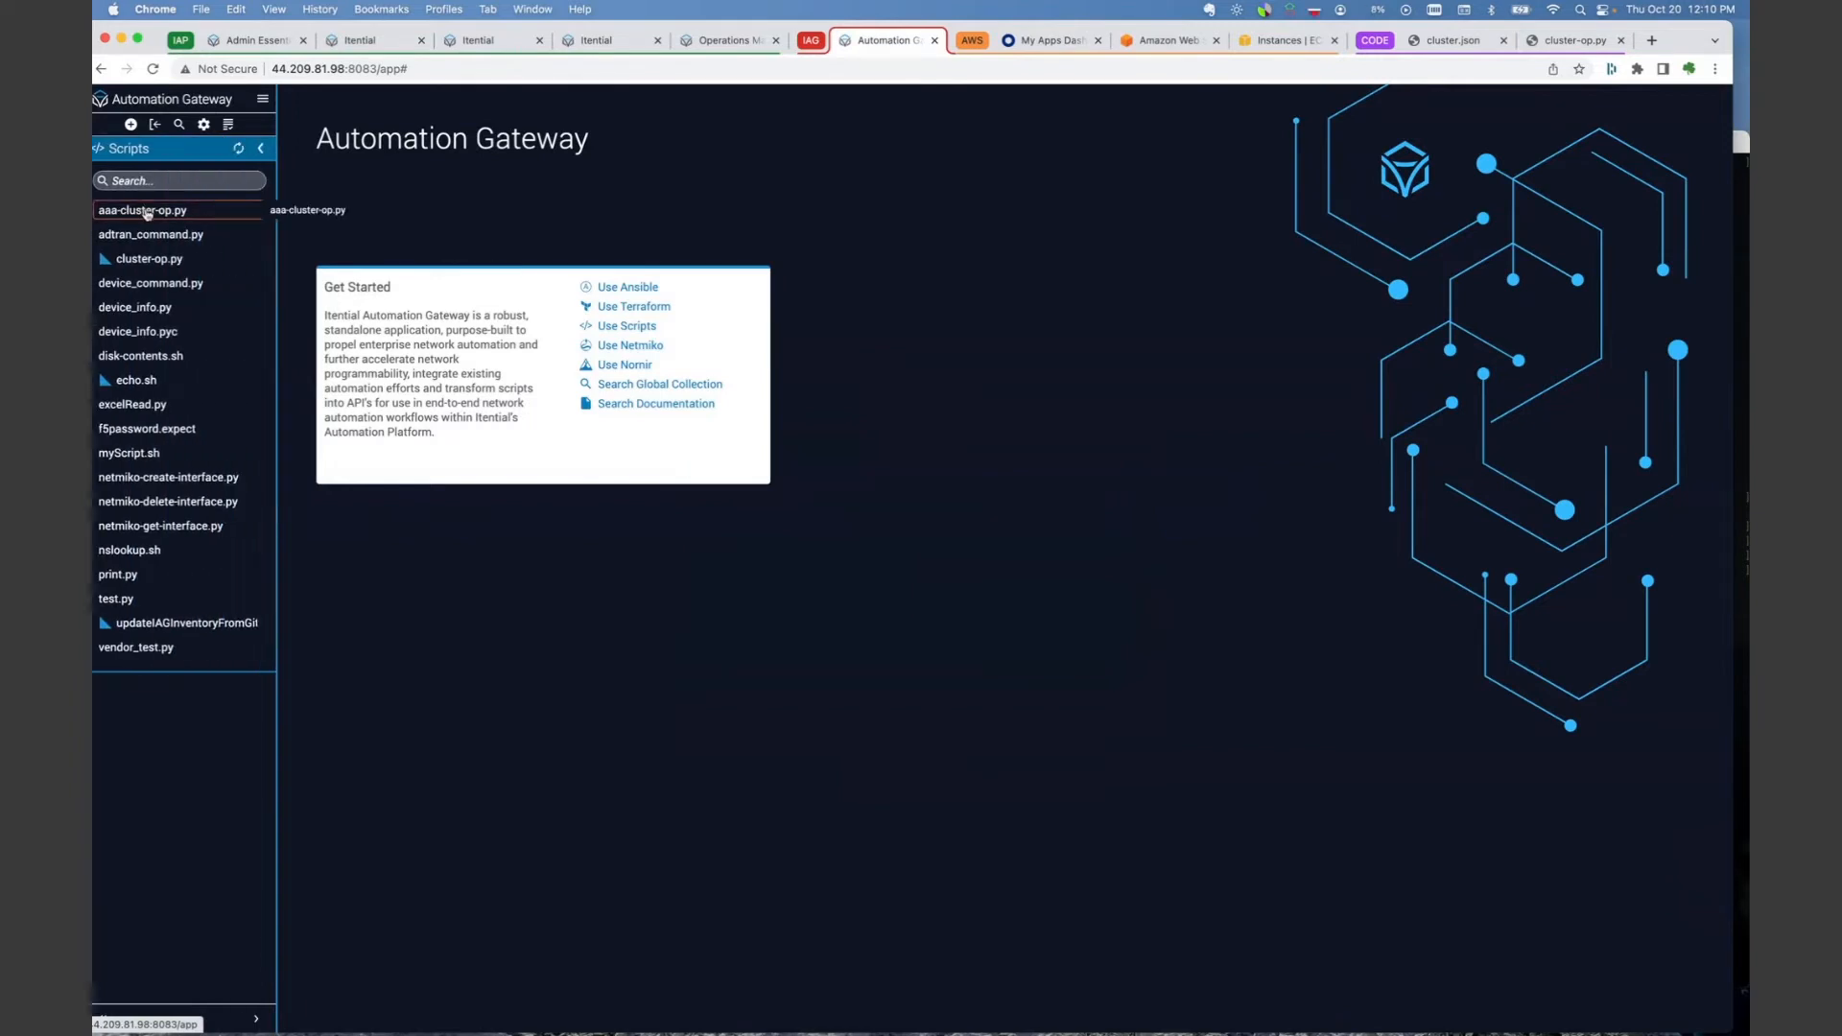
- Run the aaa-cluster-op.py script in Automation Gateway with -h as its only argument_list entry
left_click(147, 212)
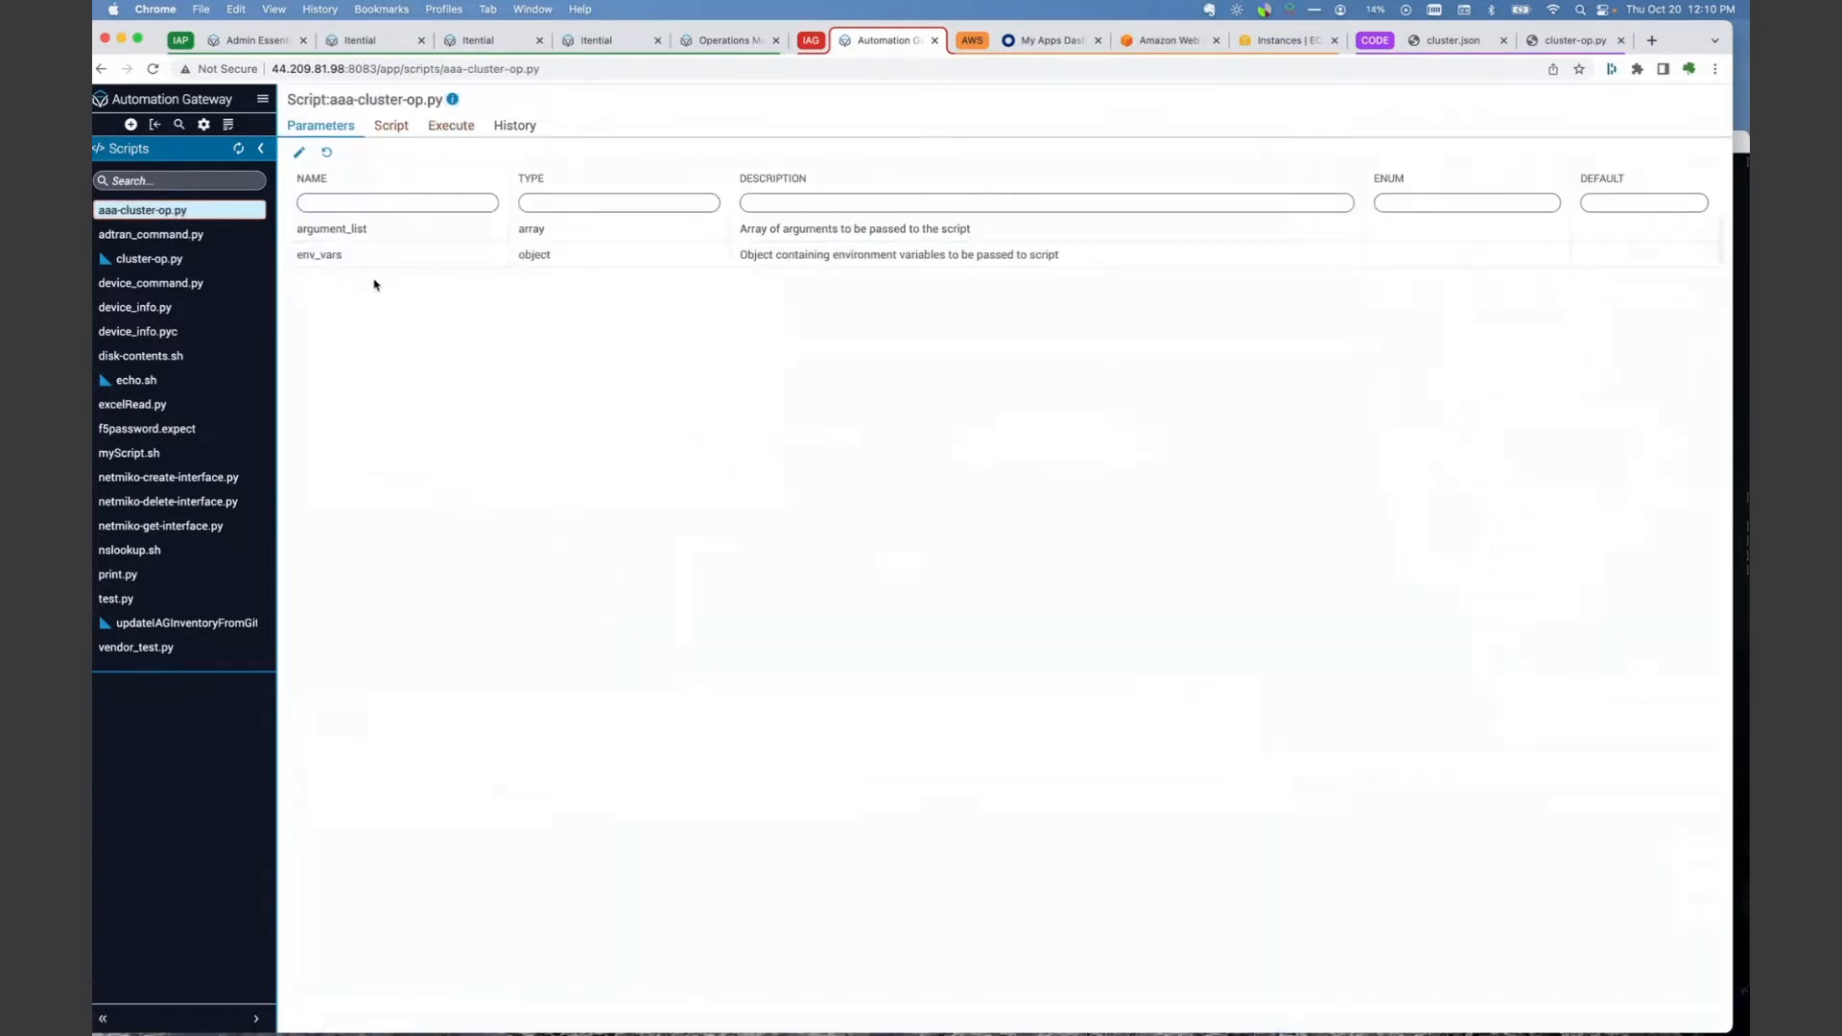
left_click(453, 126)
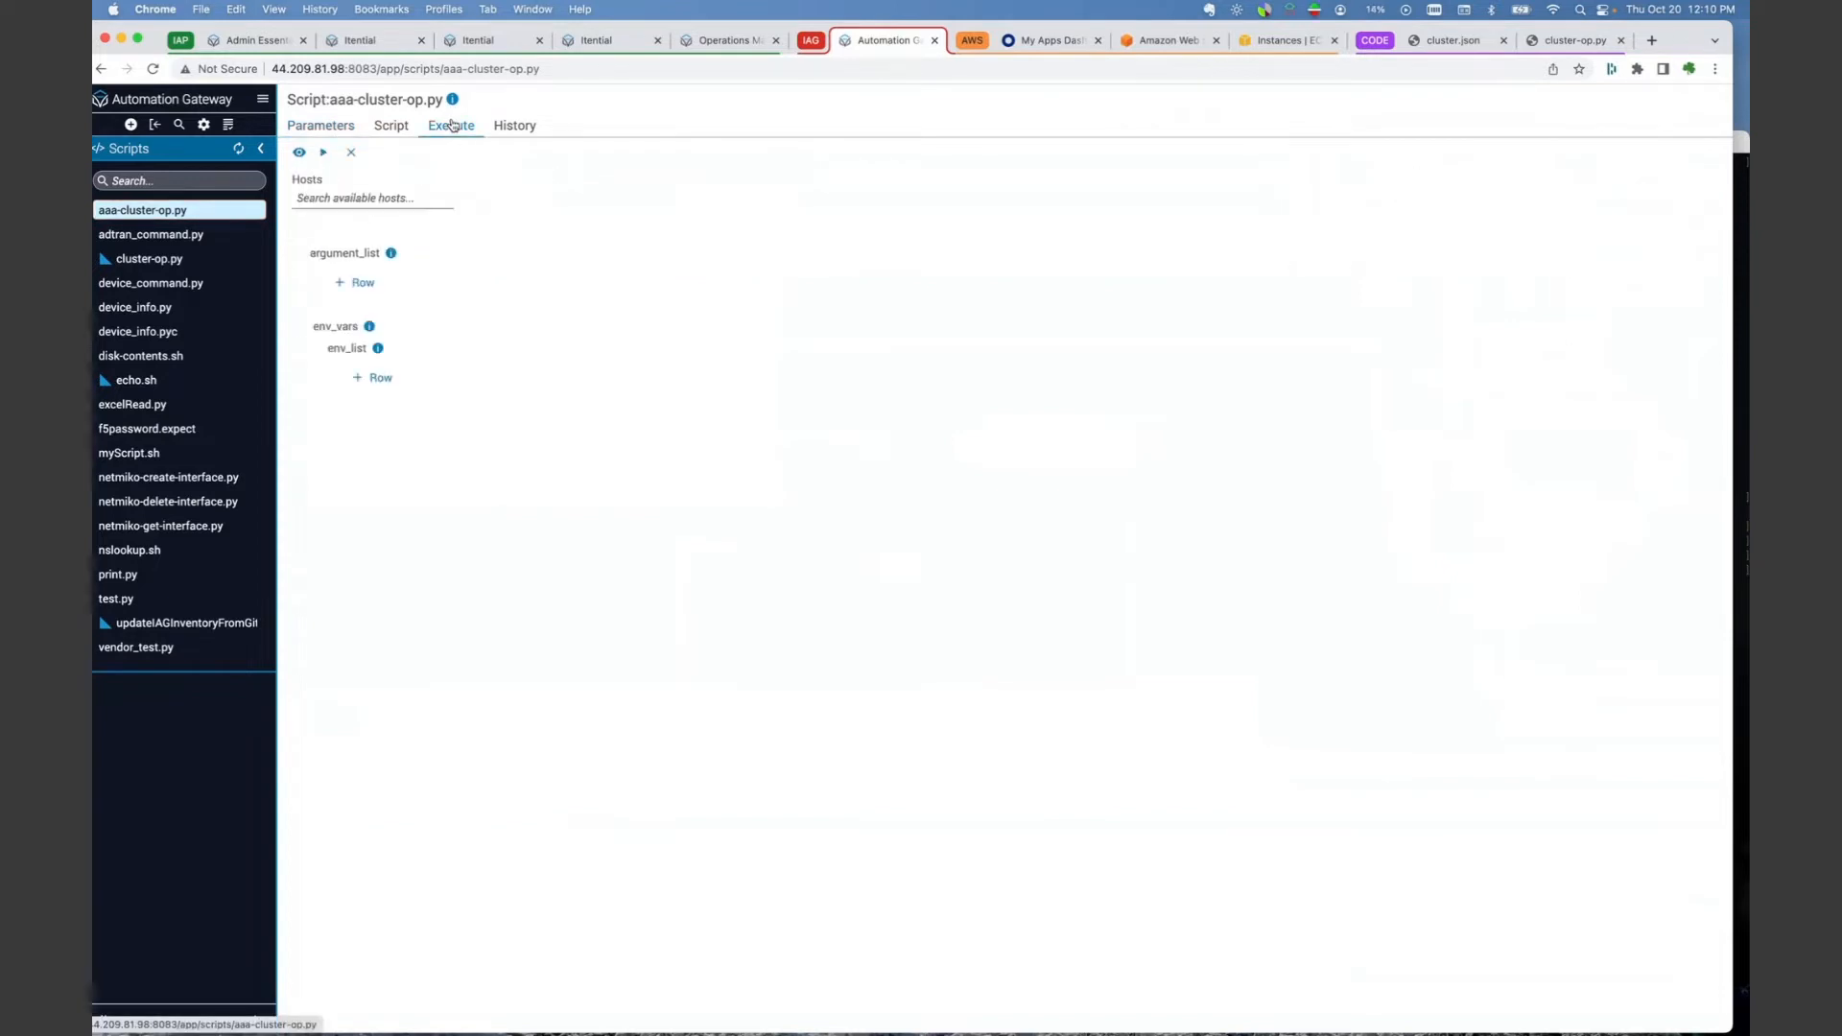
left_click(354, 283)
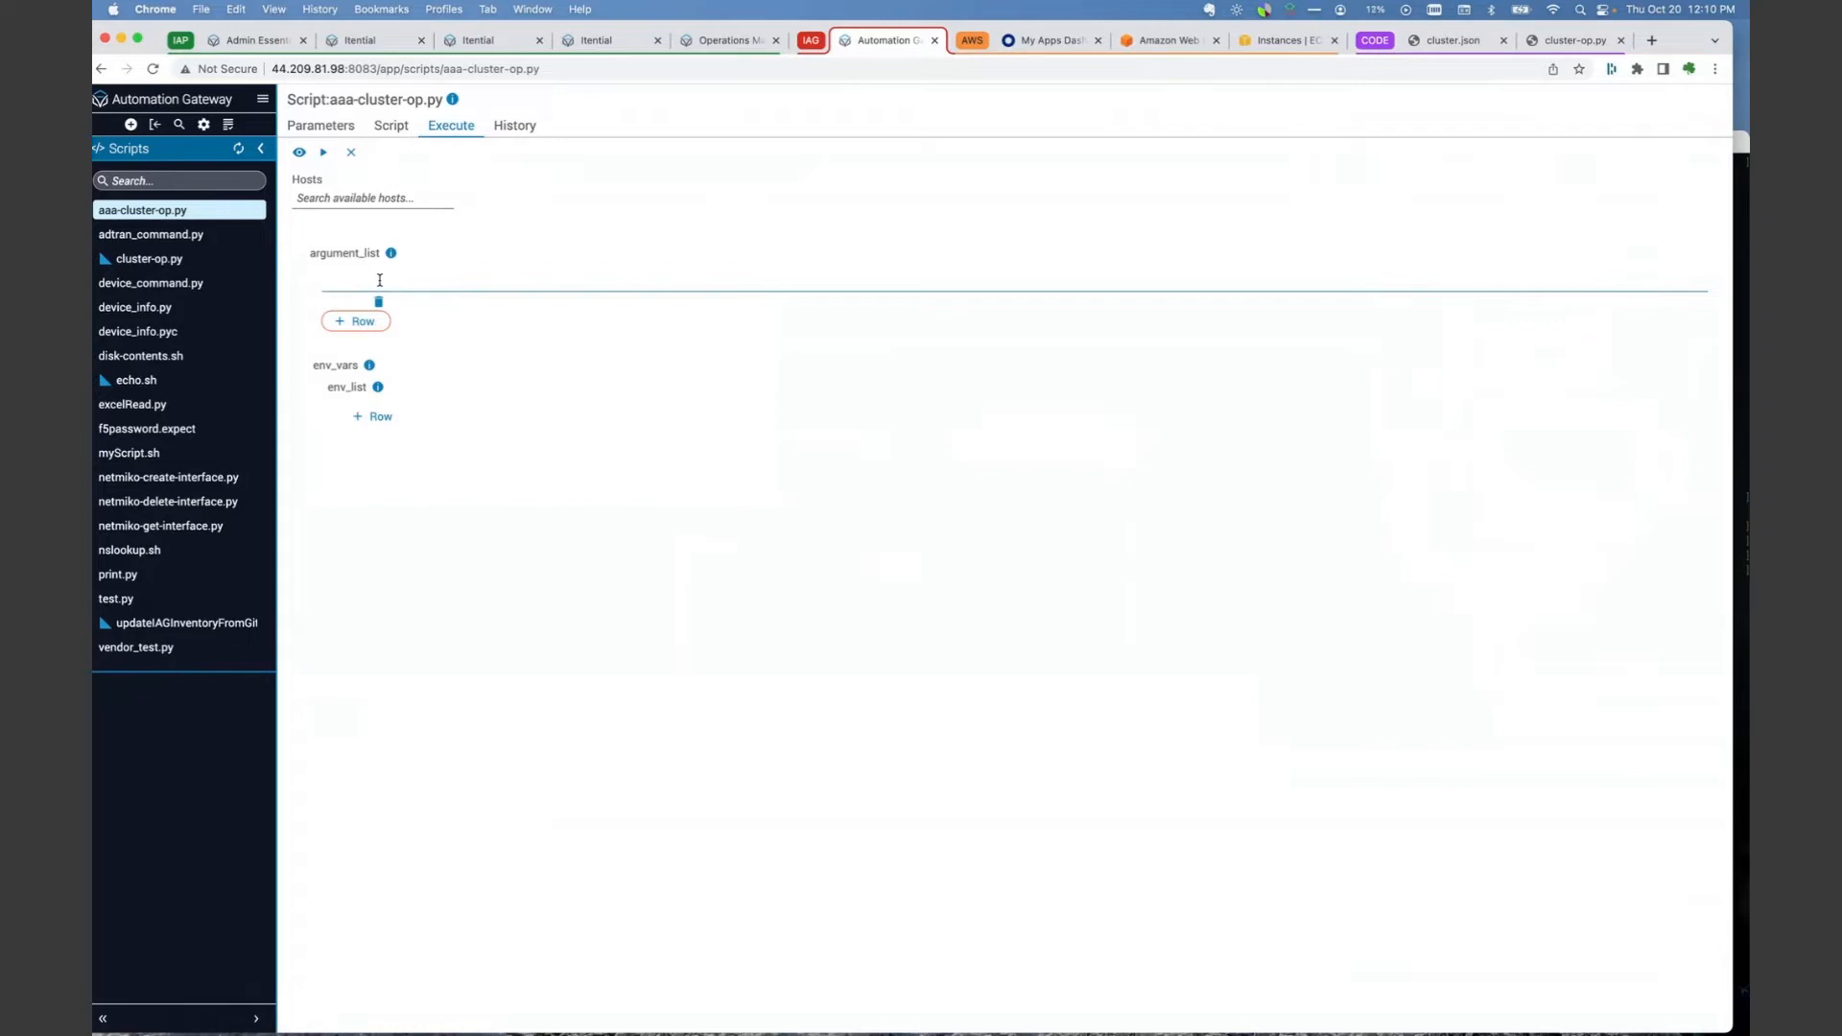
left_click(380, 280)
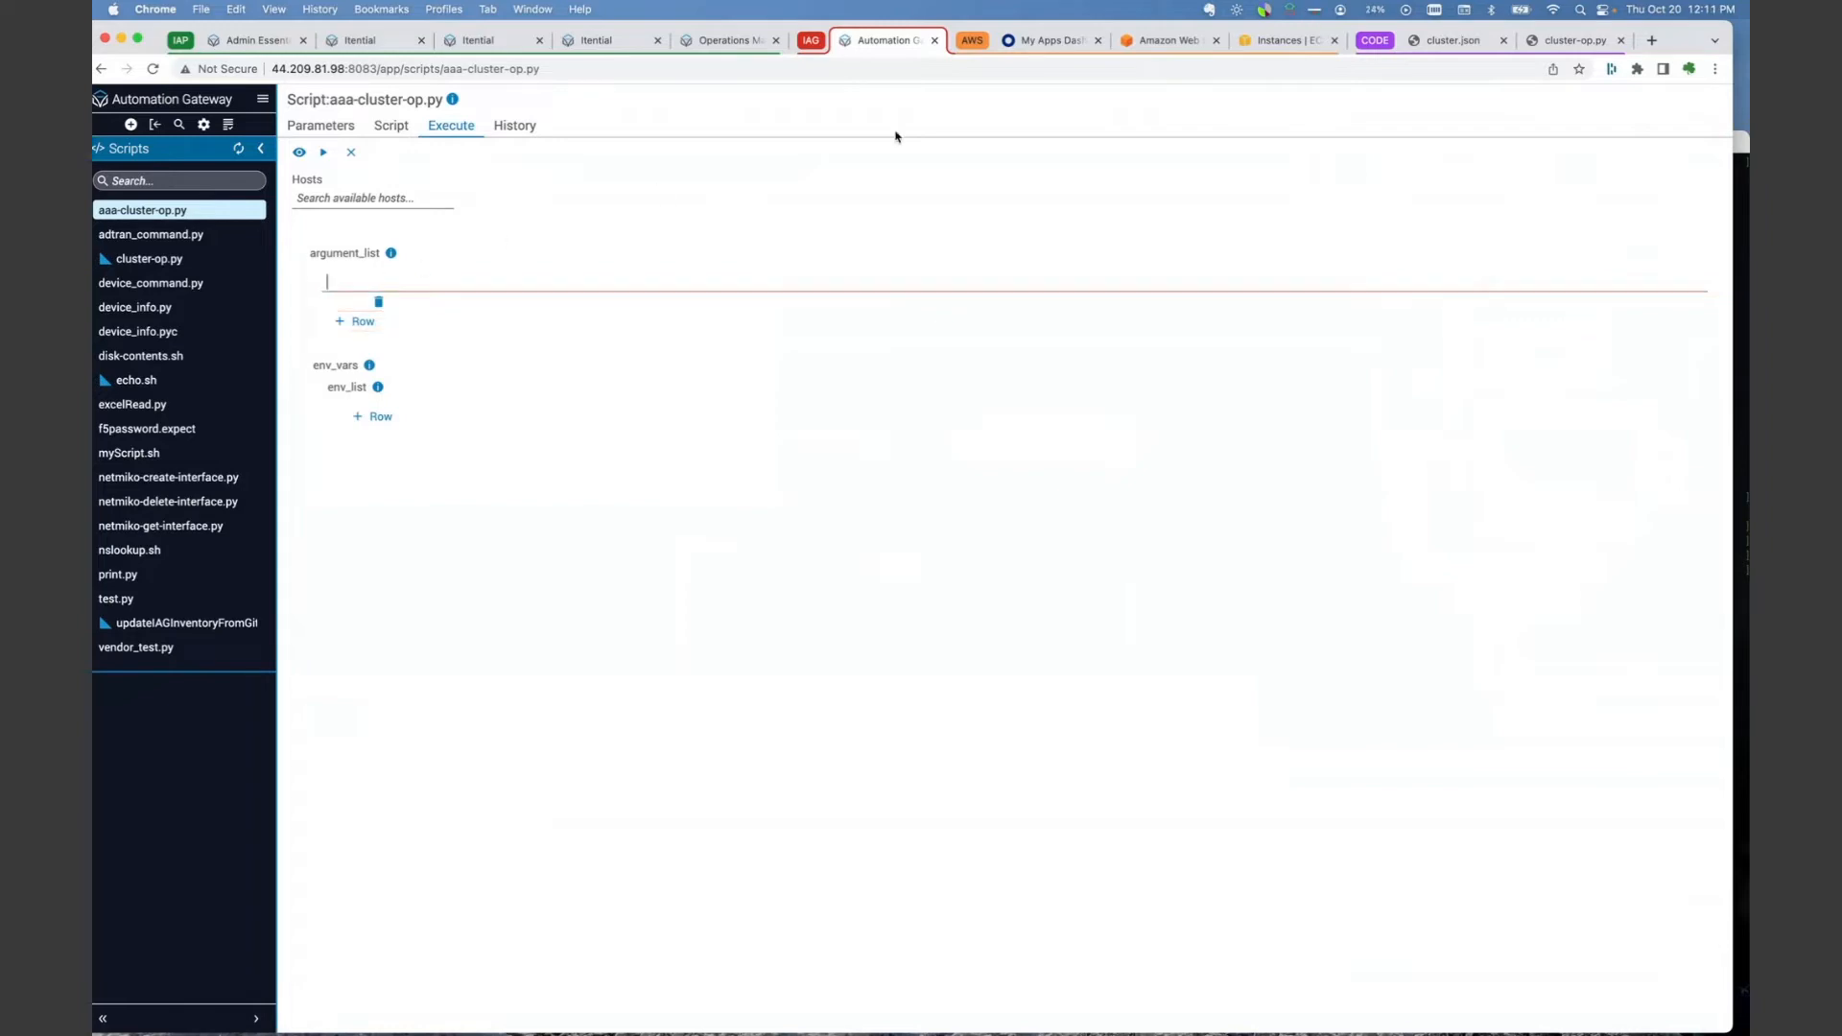
left_click(1577, 46)
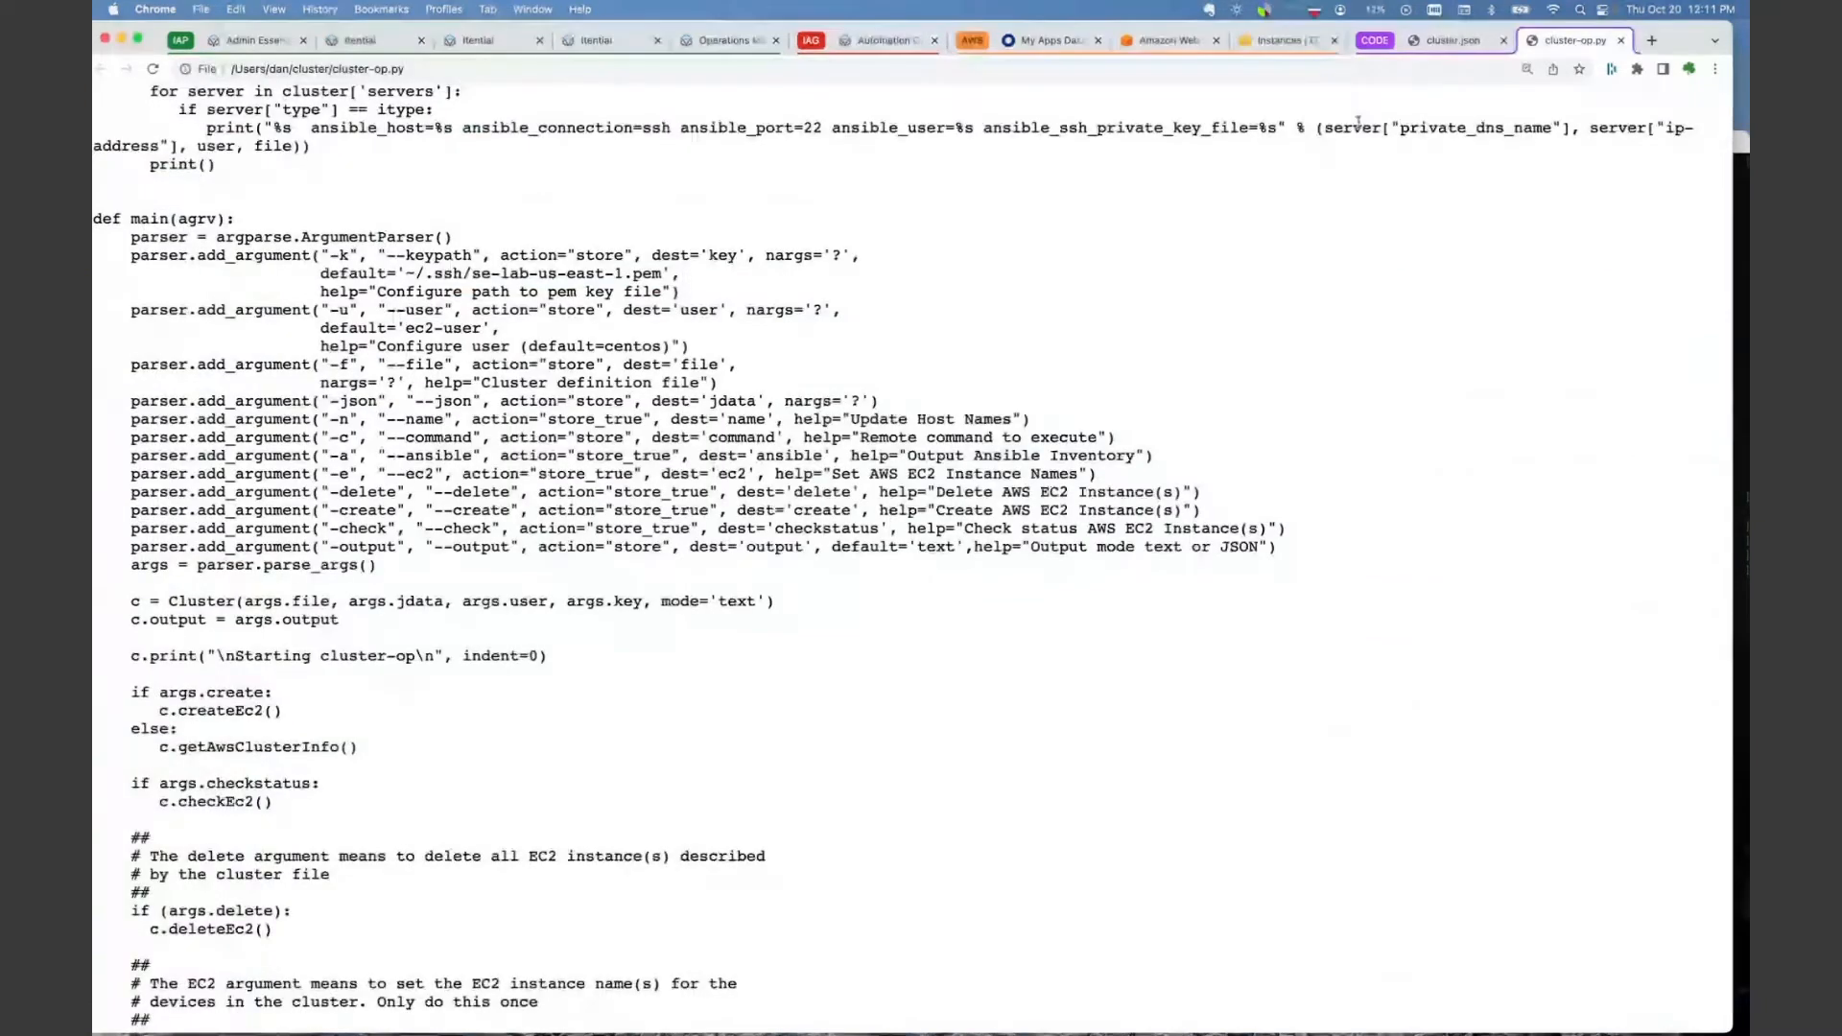
left_click(1428, 48)
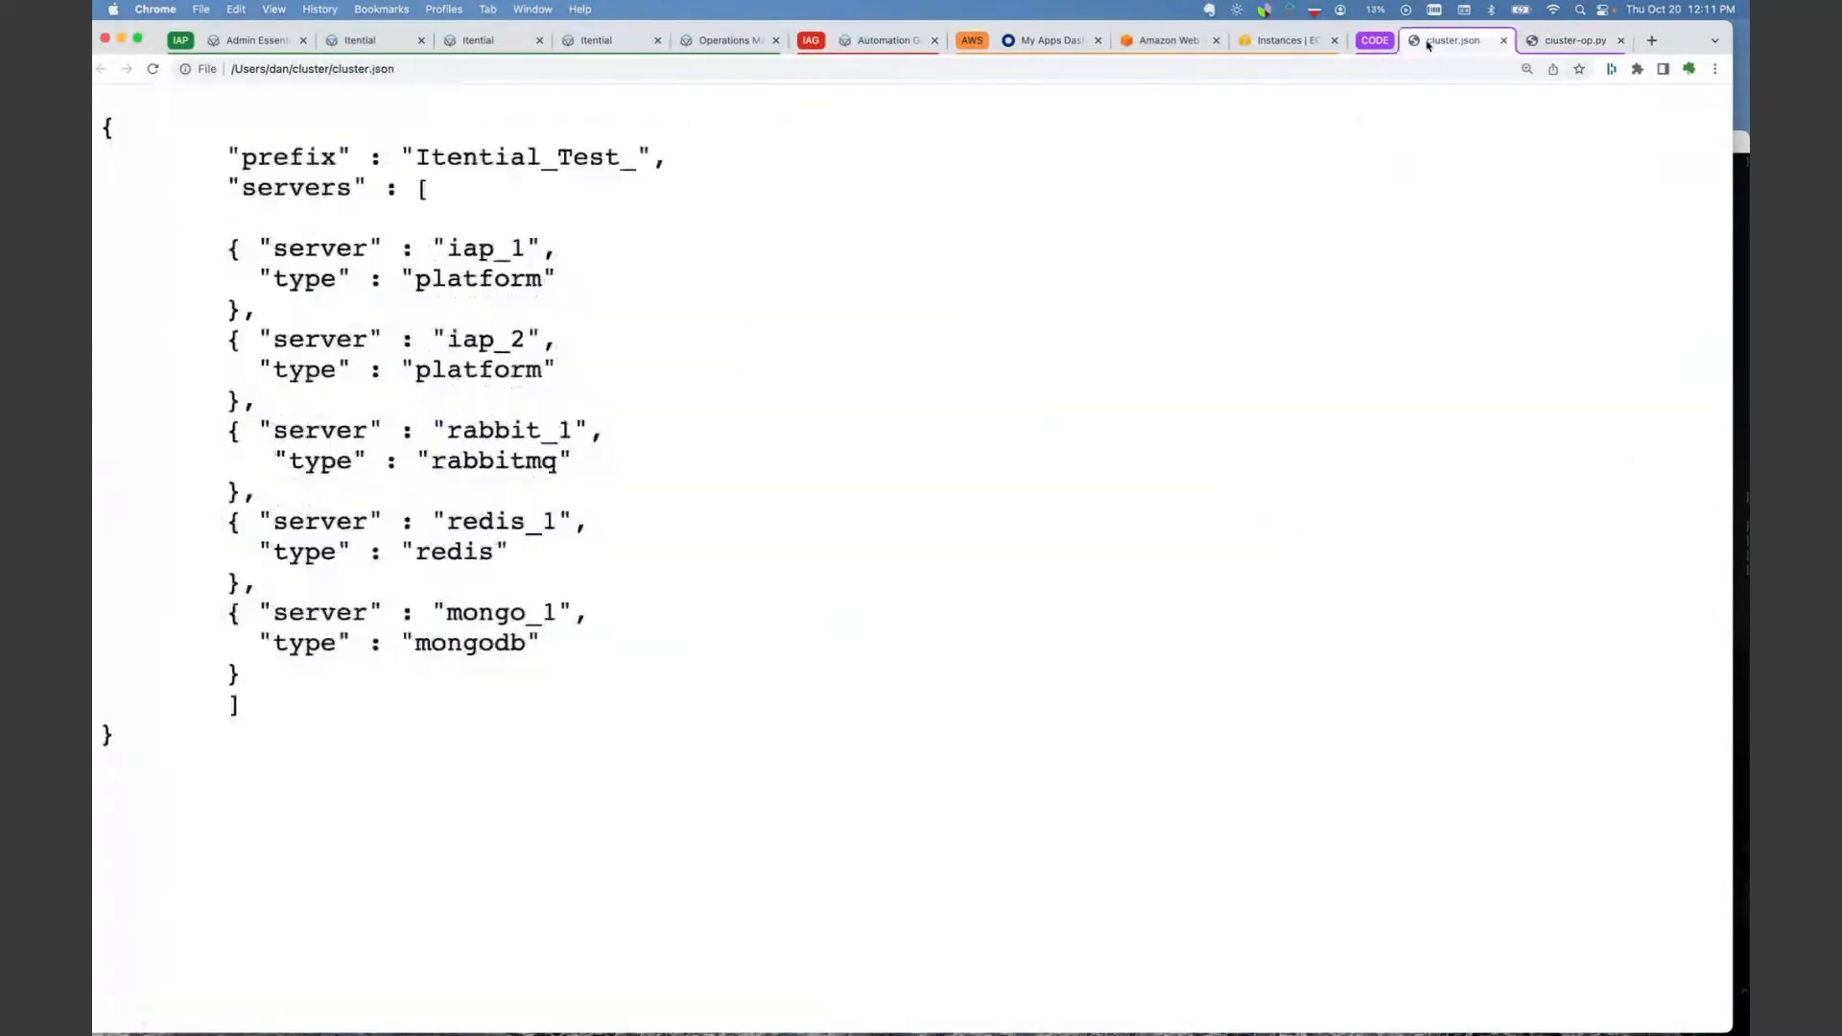
left_click(864, 41)
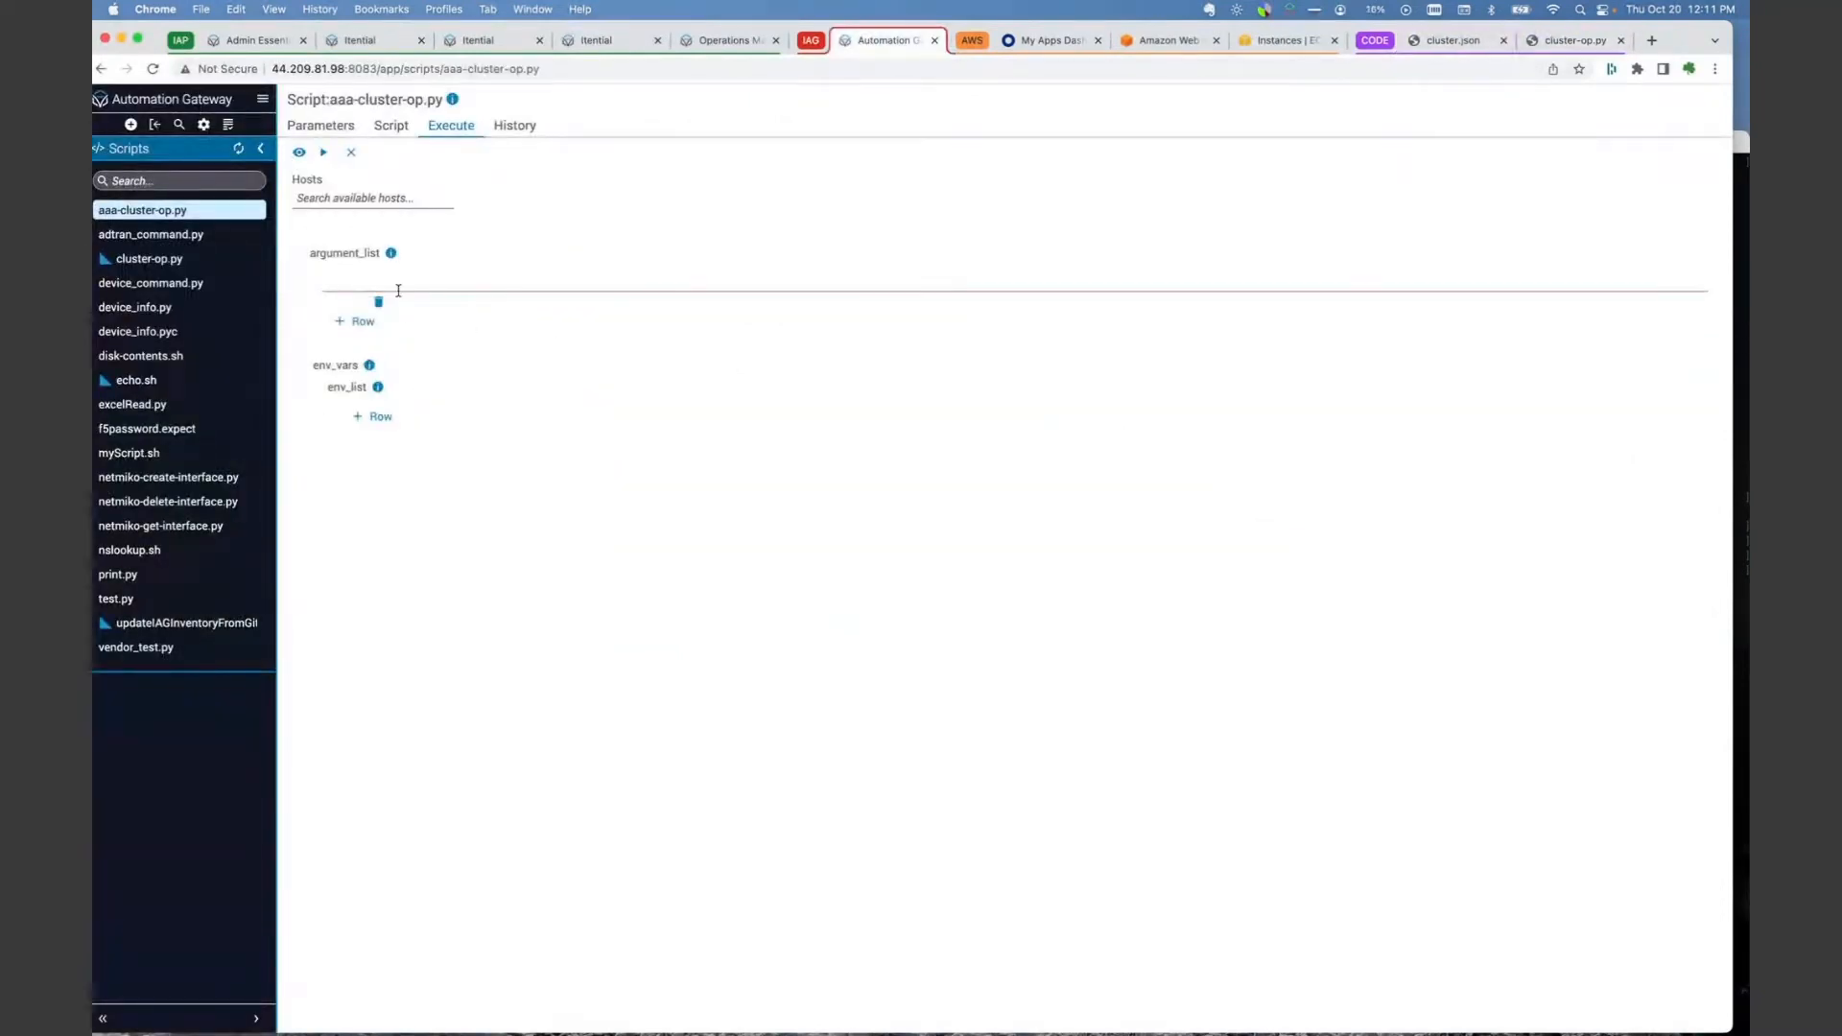
type("-h")
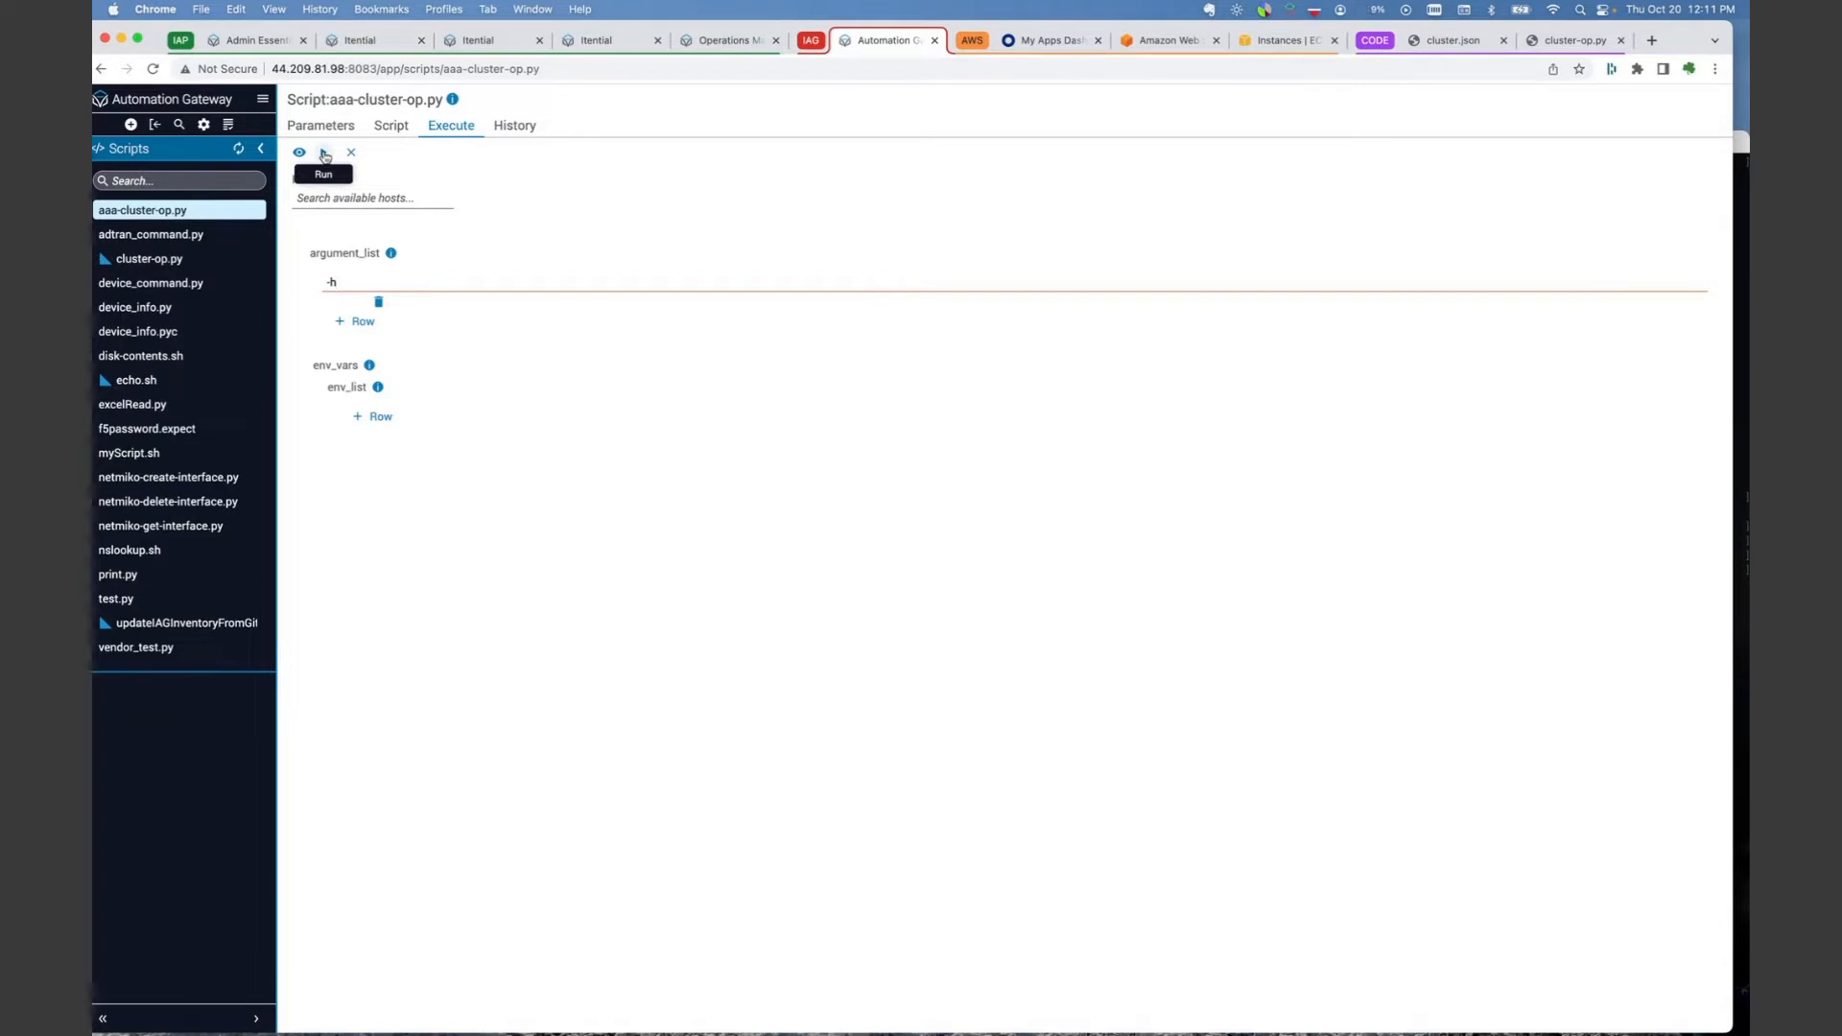
left_click(324, 155)
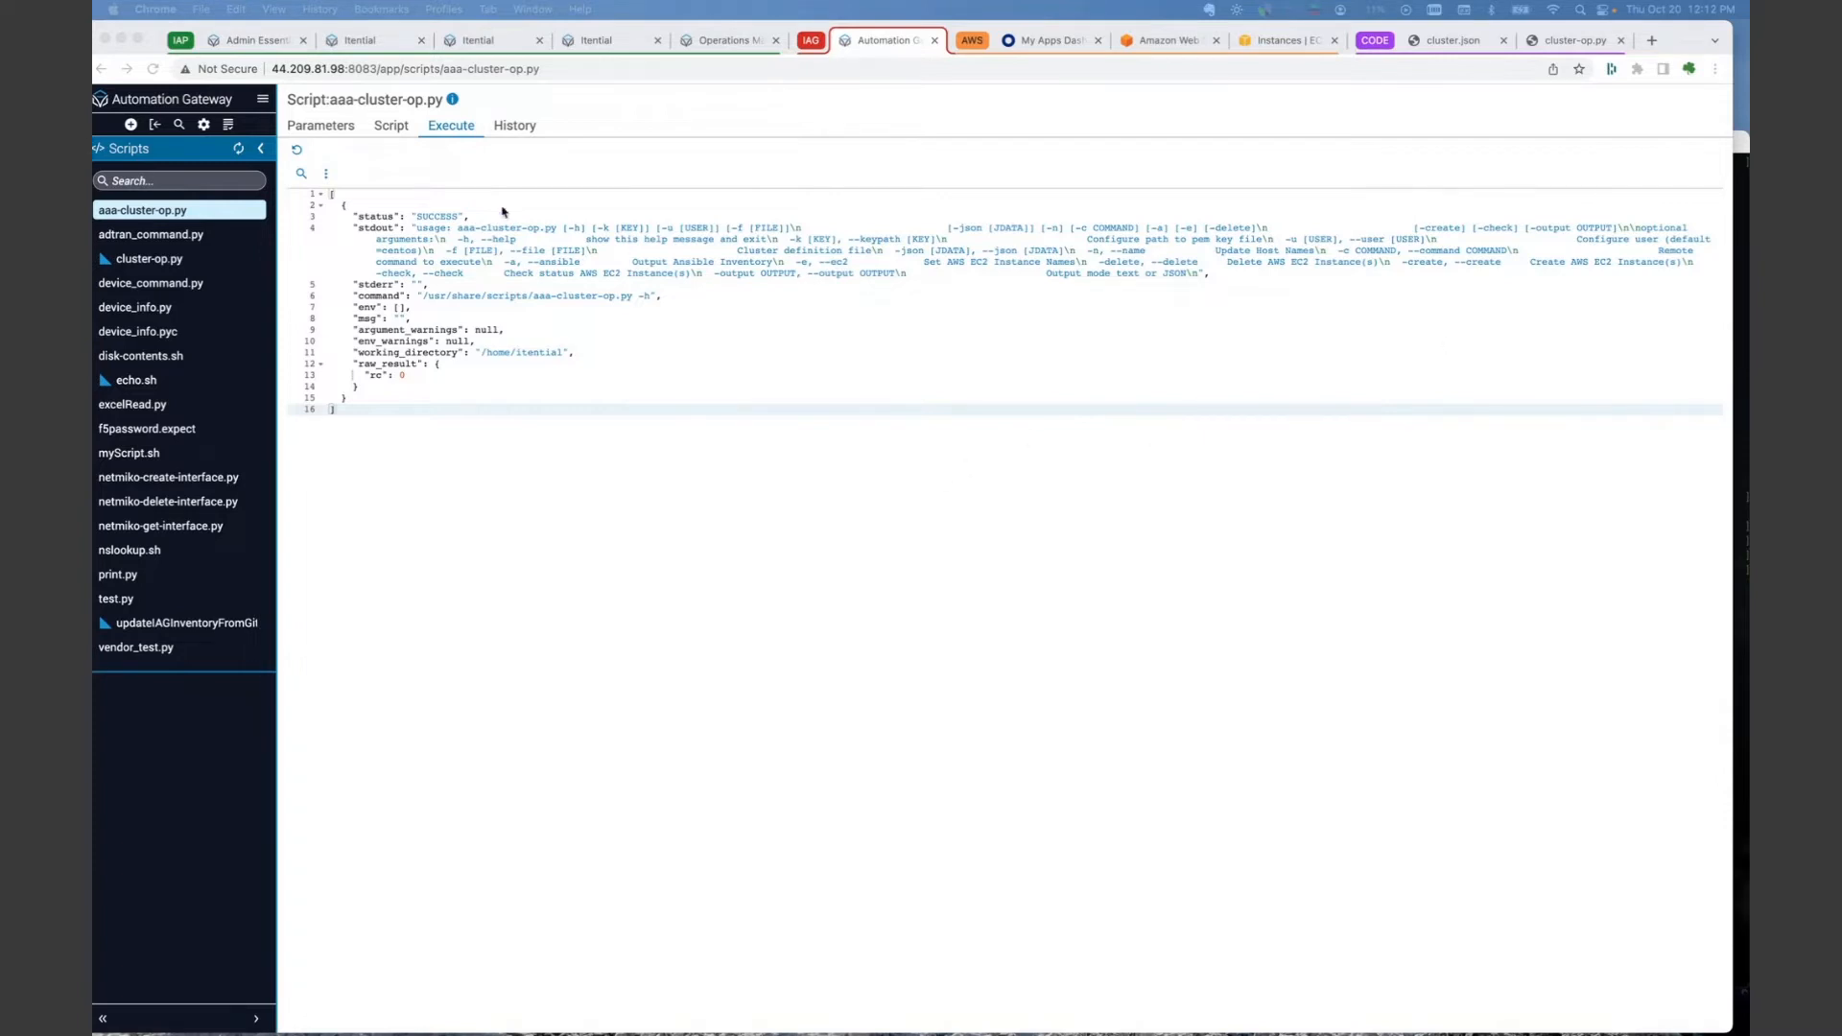
- Replace aaa-cluster-op.py's parameter schema with the copied JSON defining file, json, create, delete, check, command and output-format, and save it
left_click(311, 129)
left_click(310, 129)
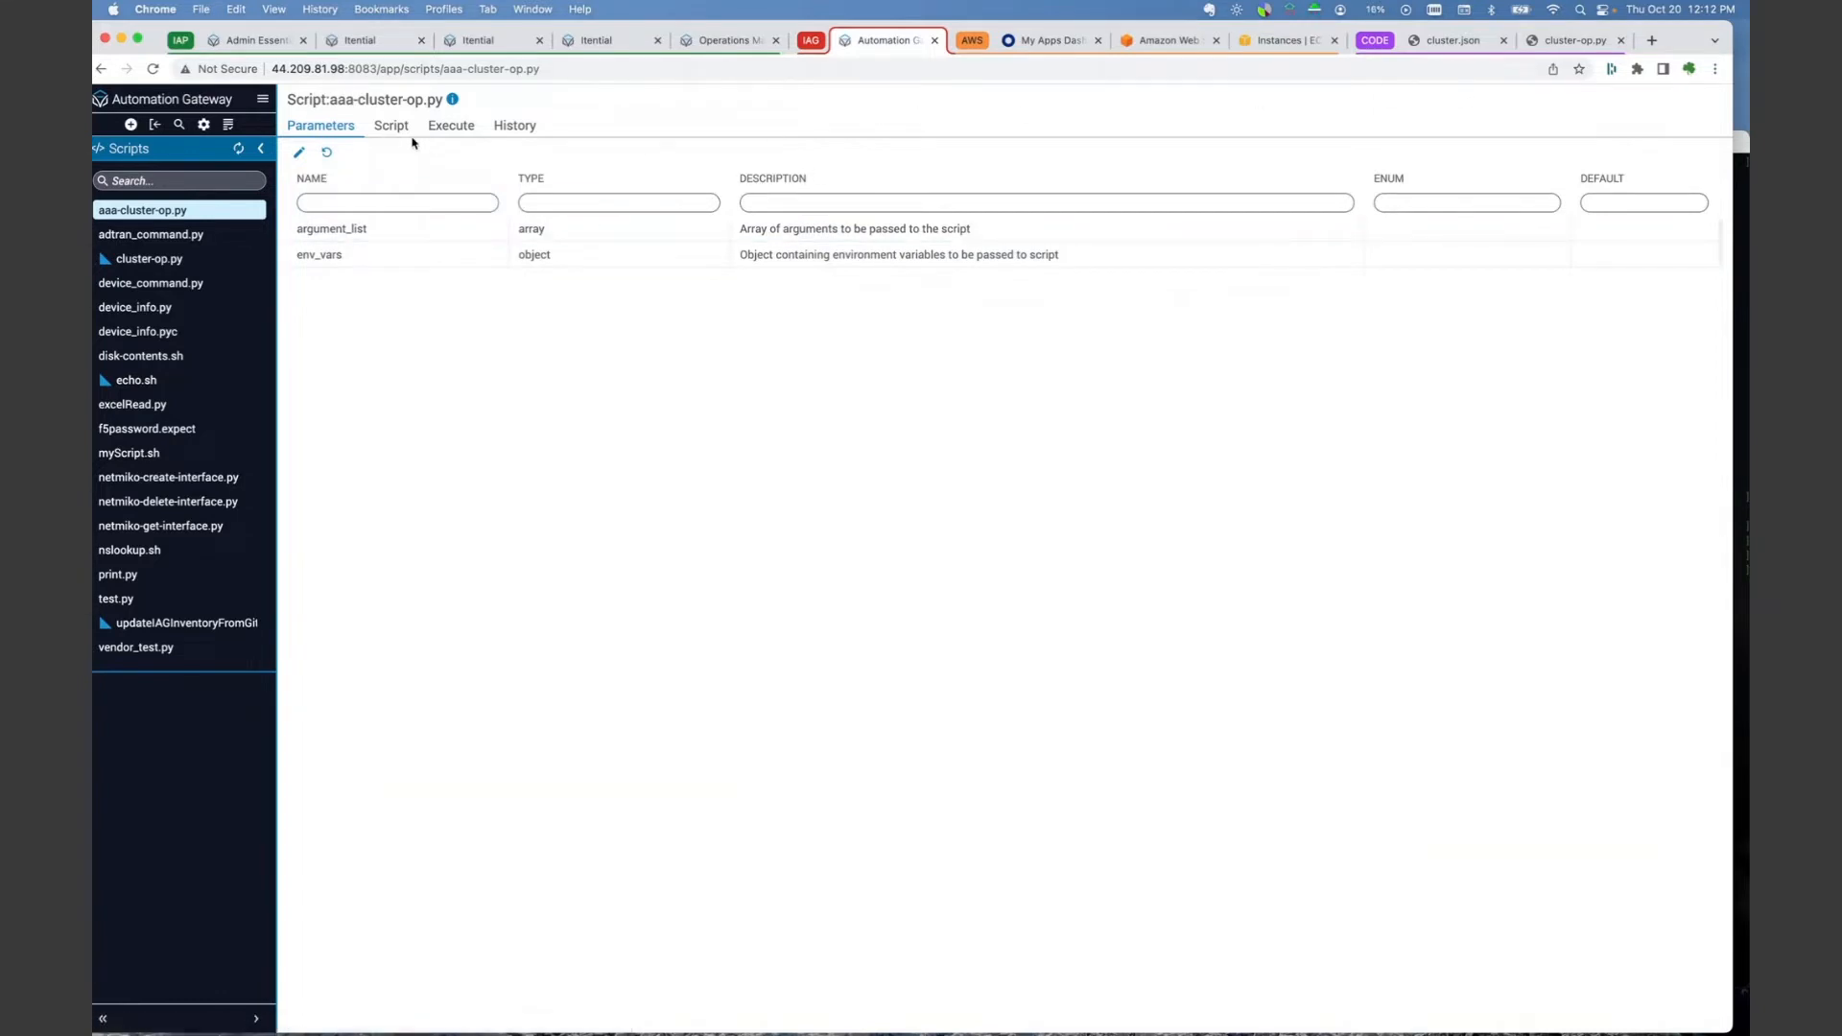
left_click(299, 153)
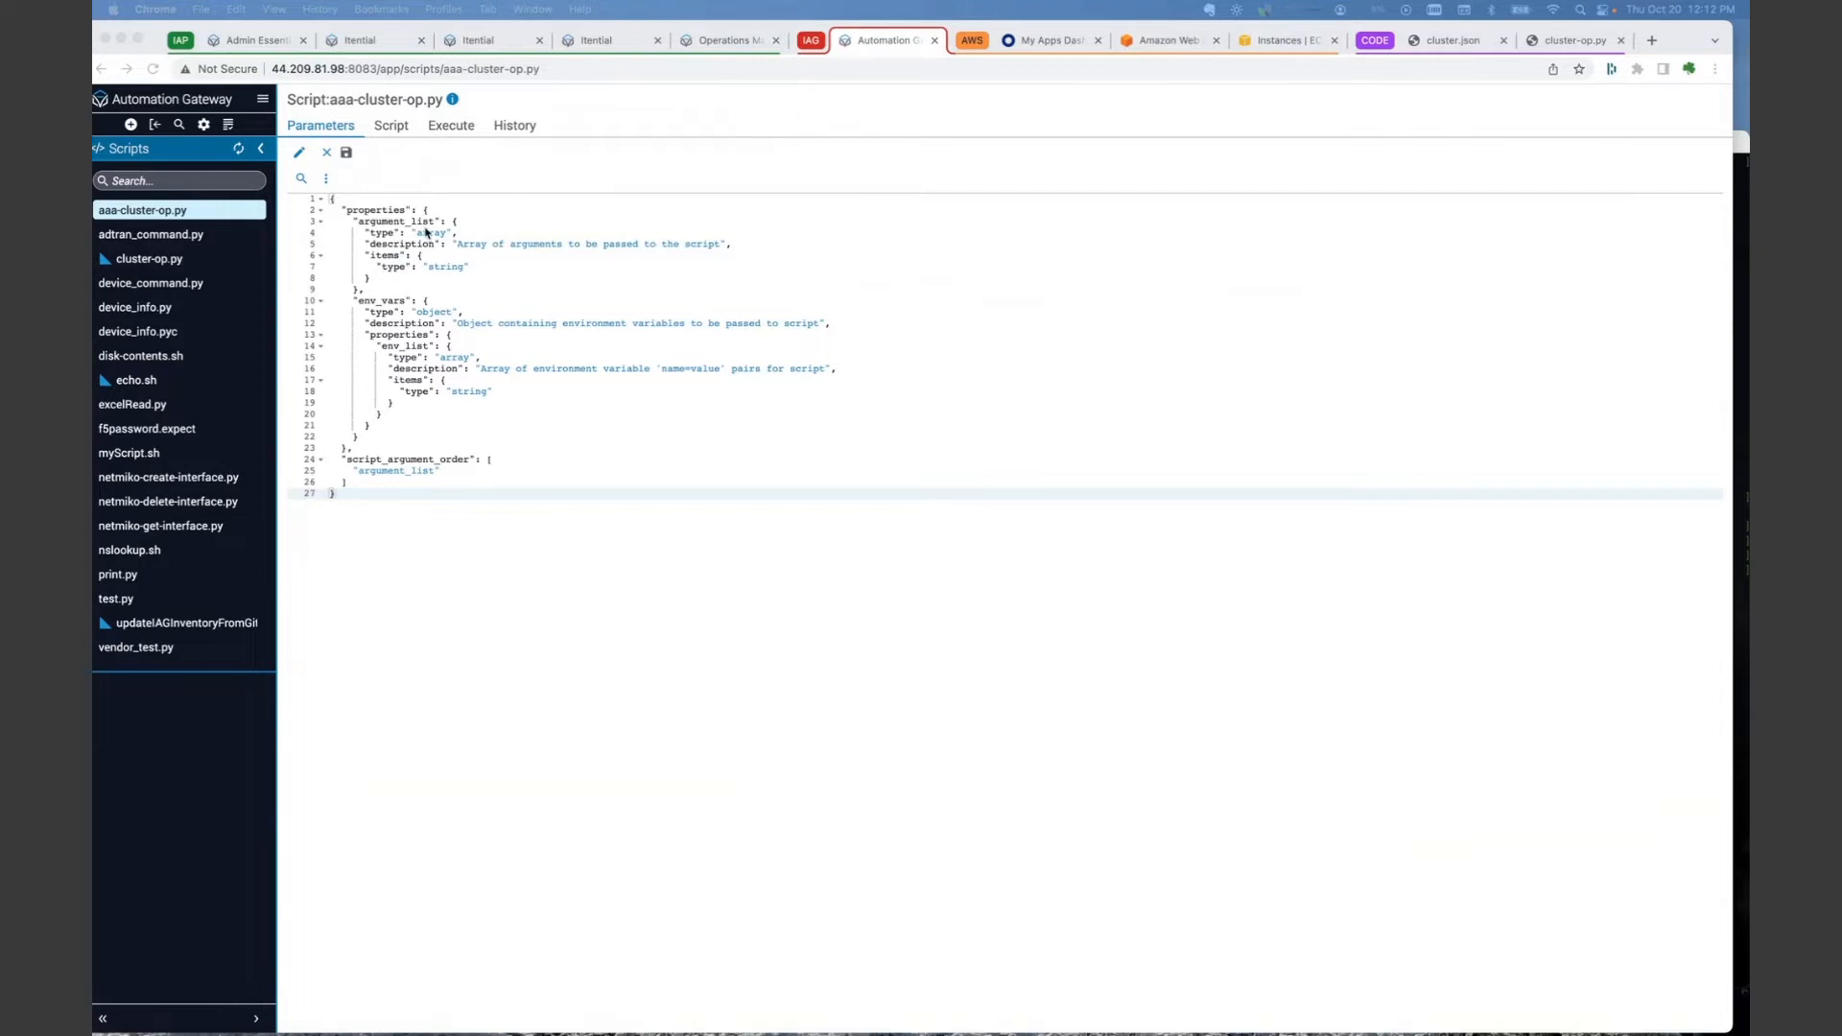
left_click(329, 197)
left_click_drag(329, 197, 370, 515)
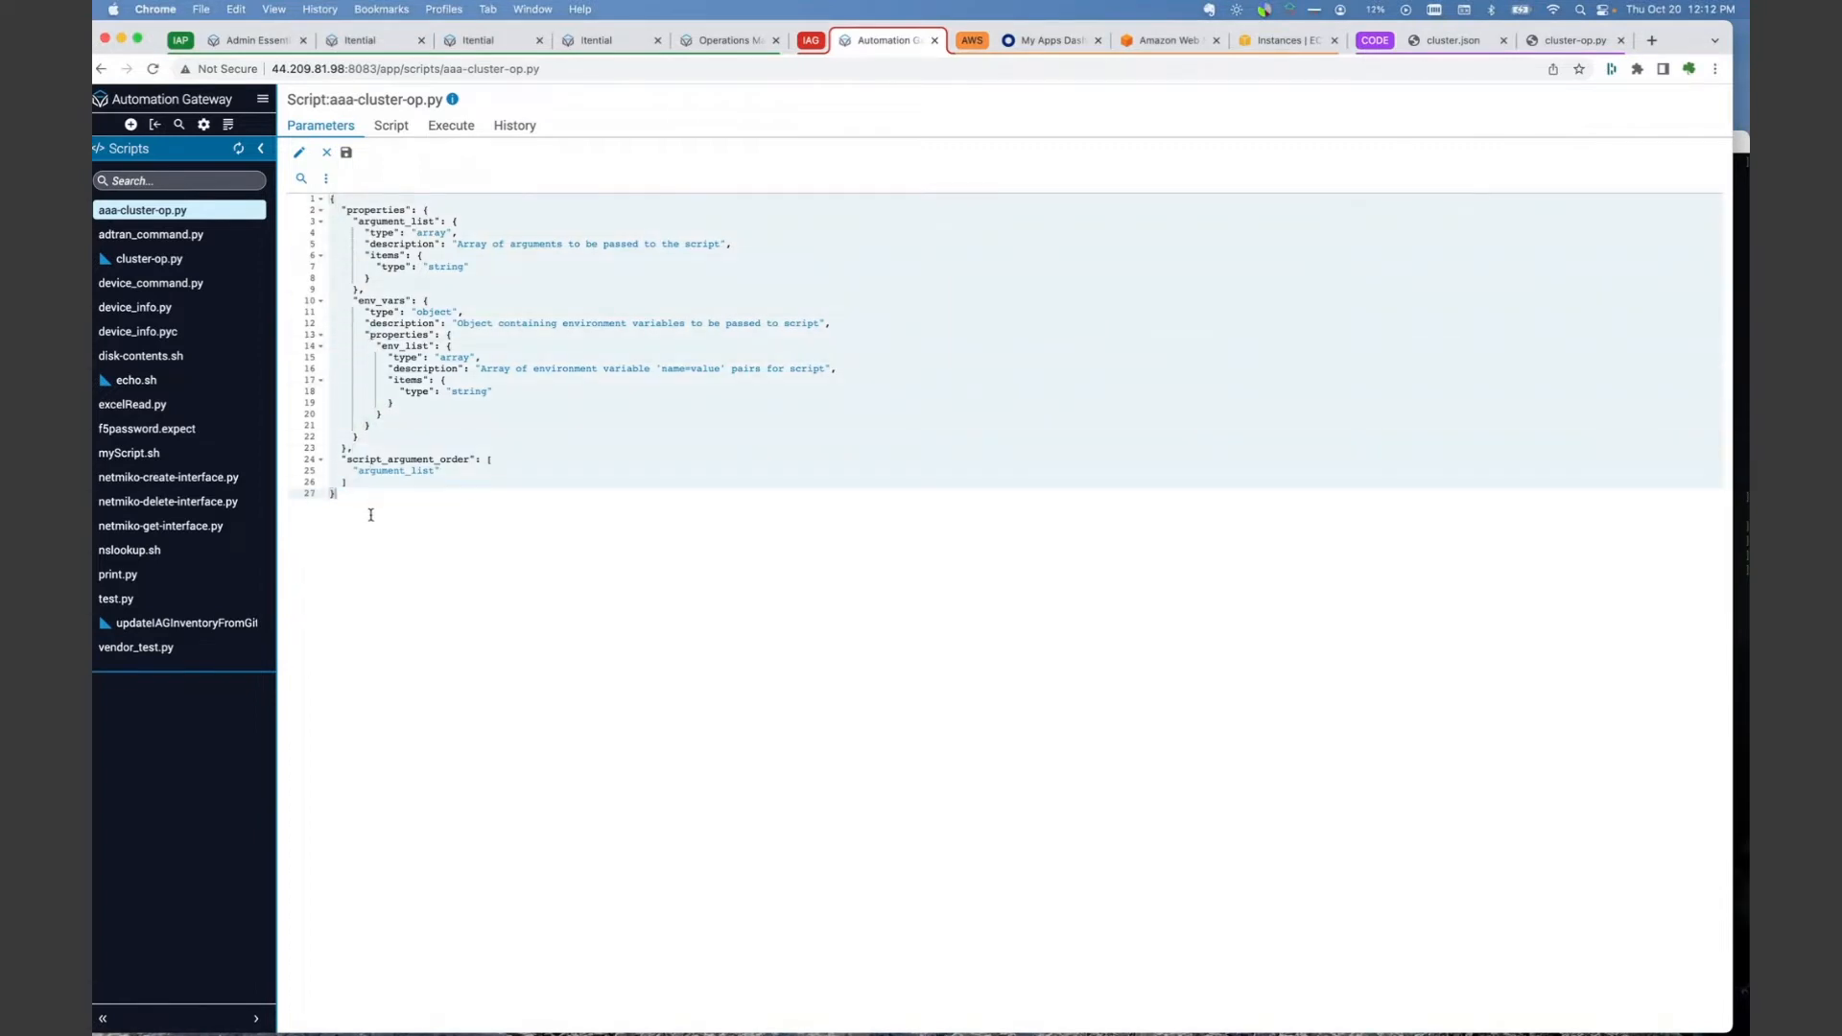
key("super+v")
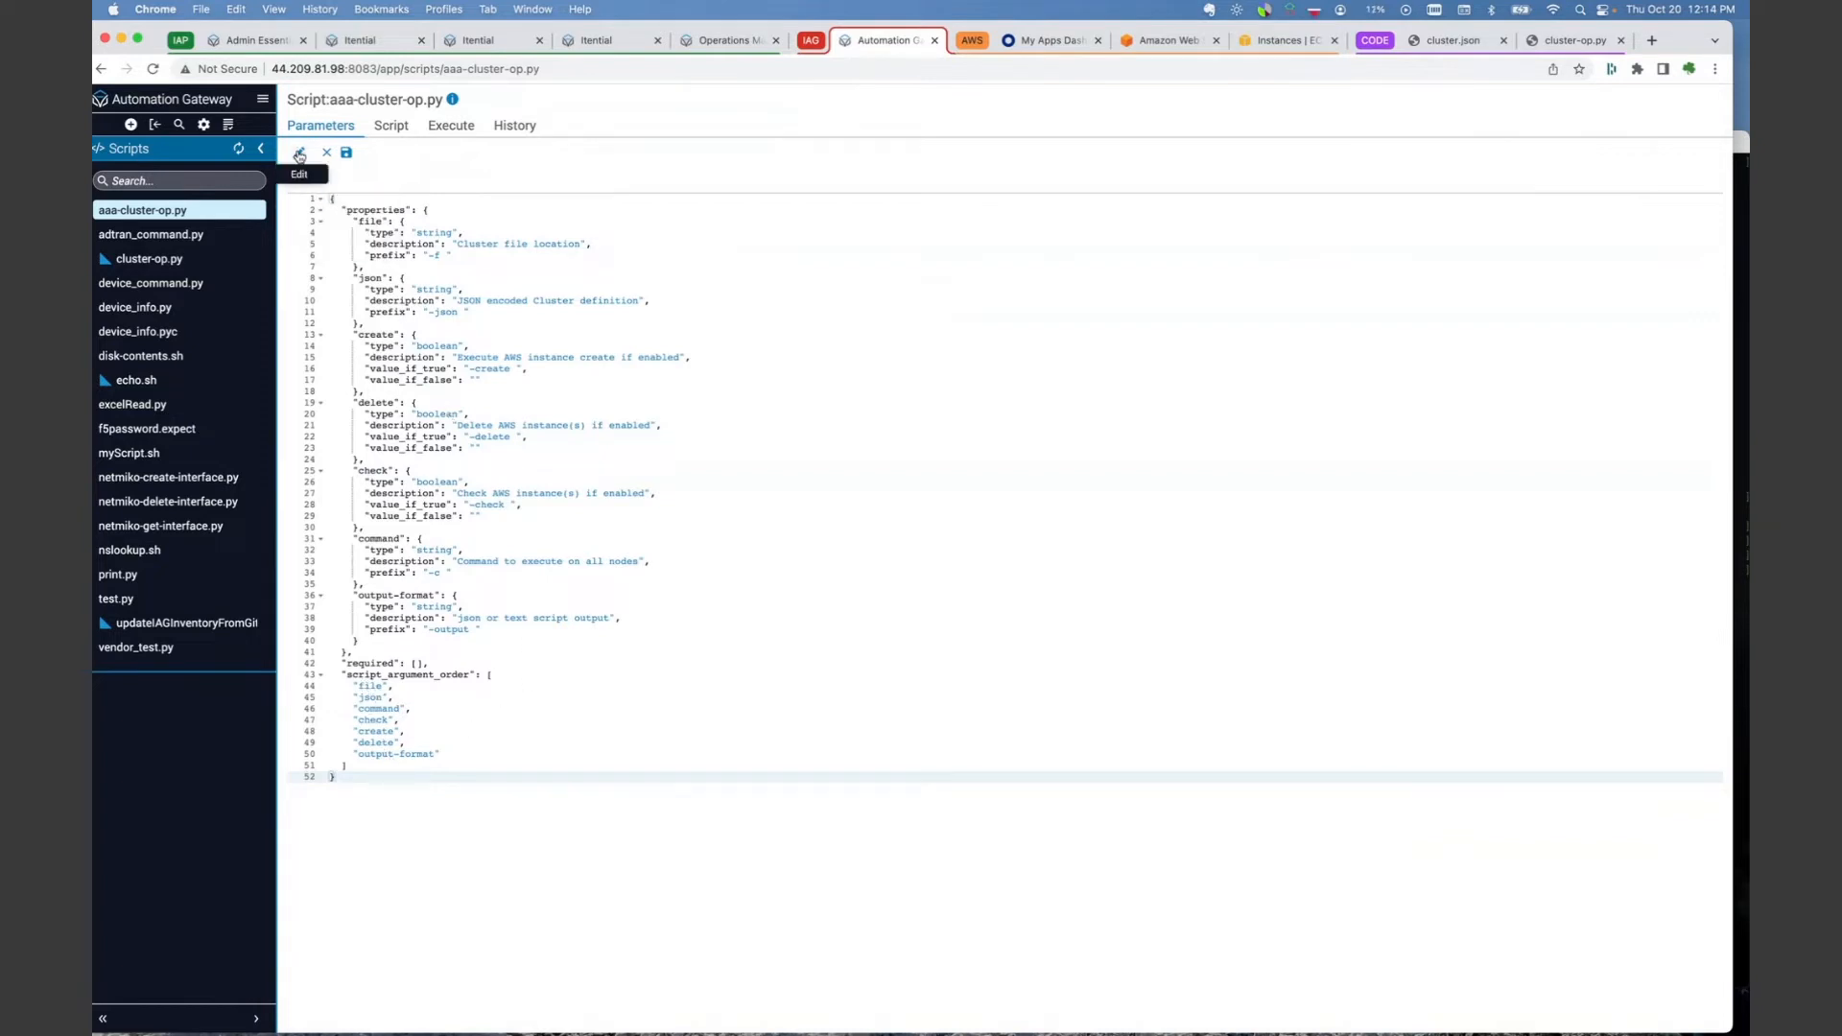
left_click(349, 155)
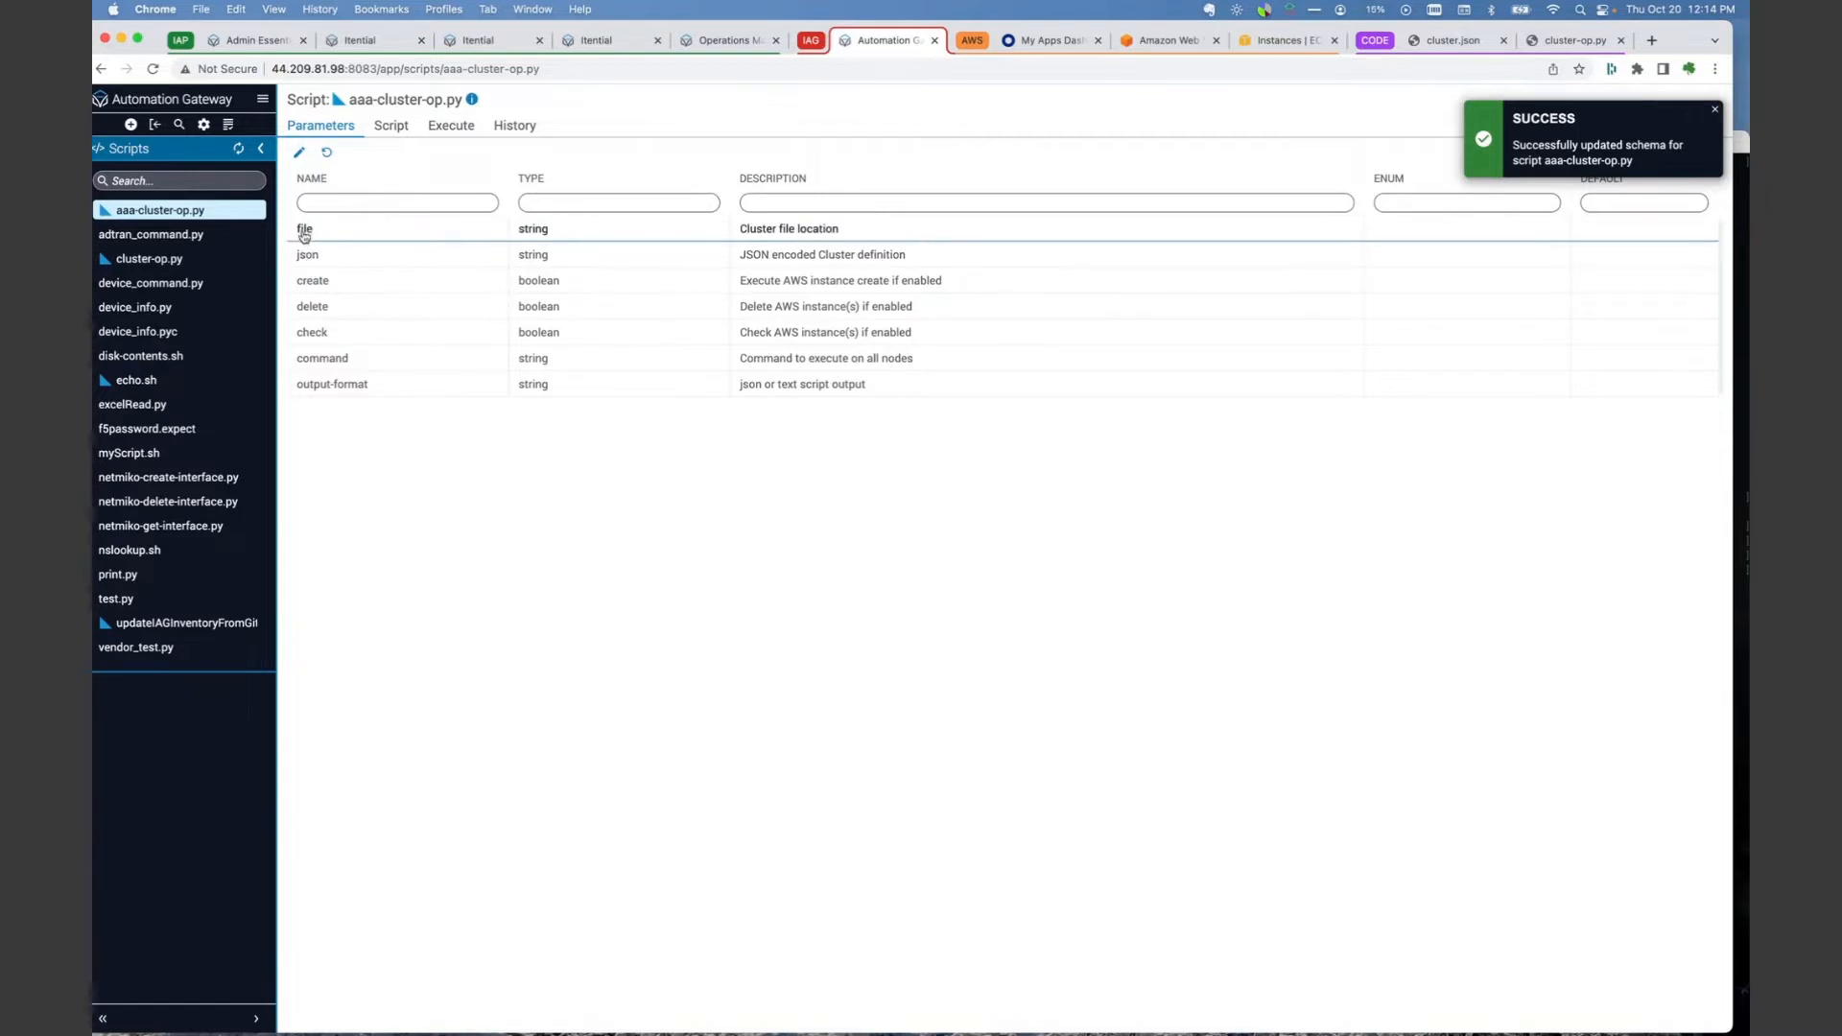
- Reload the Automation Gateway page and open aaa-cluster-op.py's execution form with the updated parameters
left_click(447, 126)
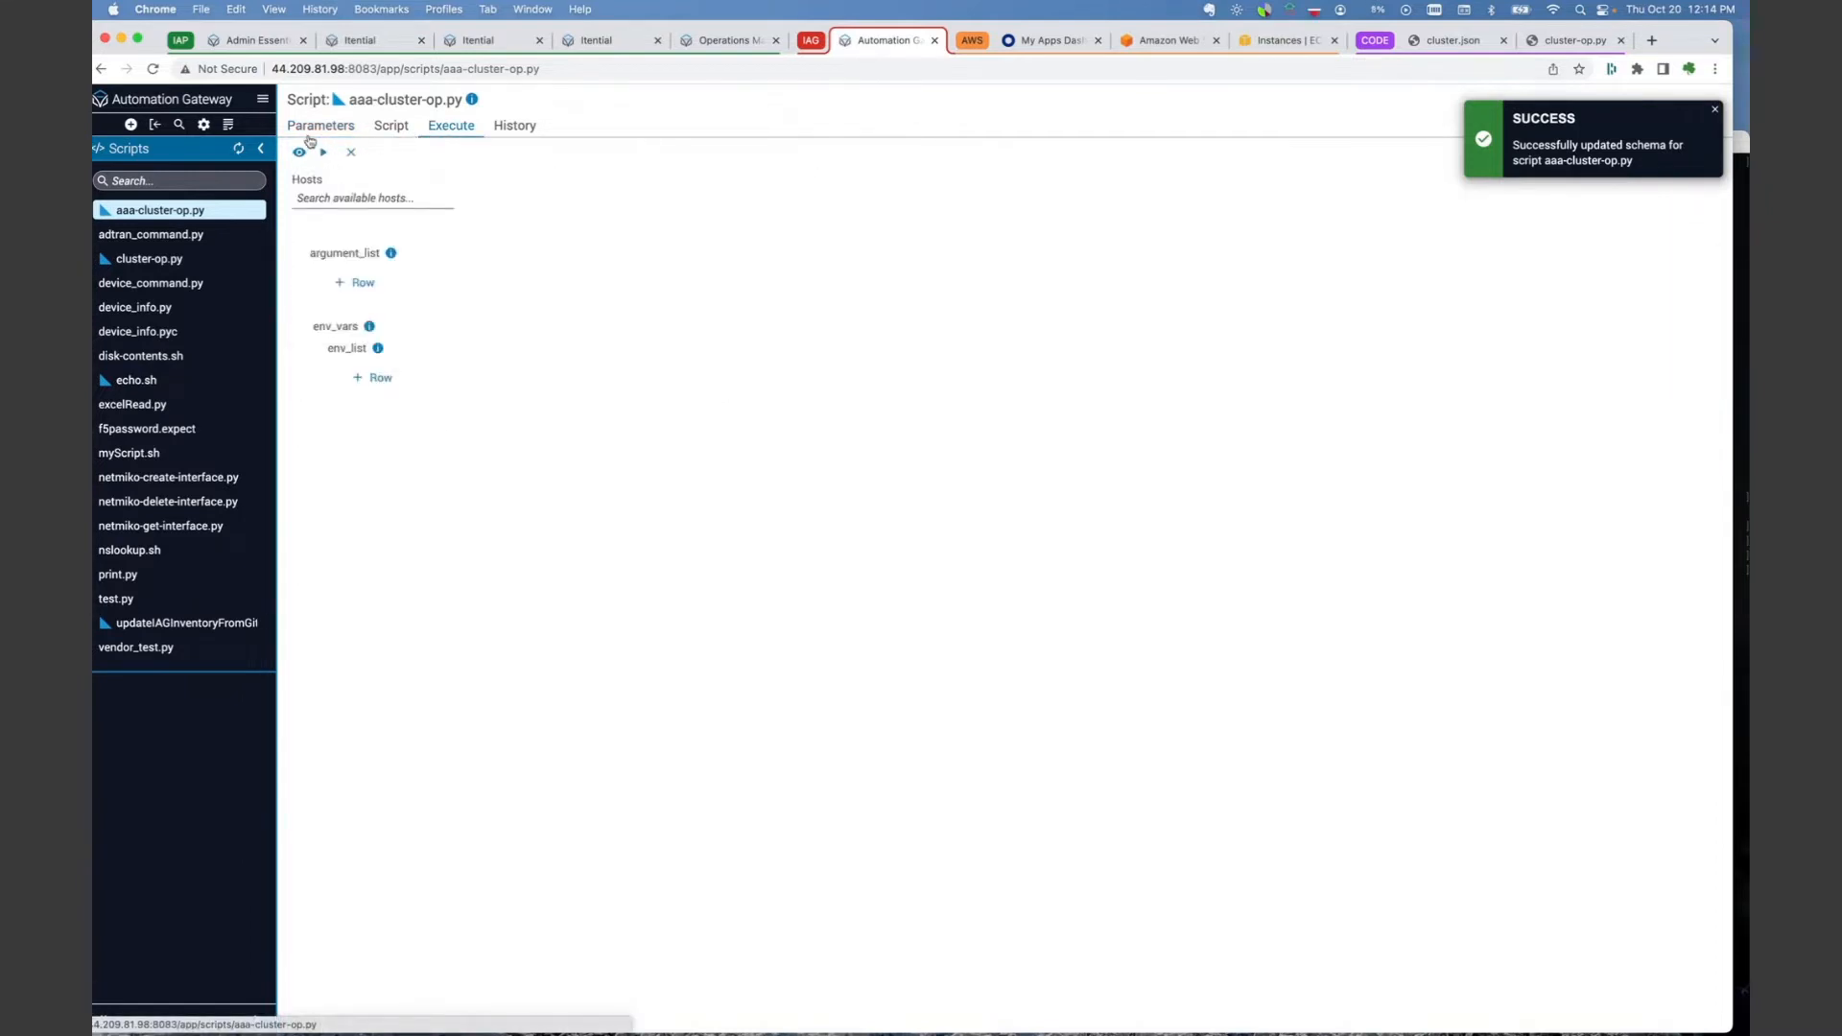
left_click(151, 70)
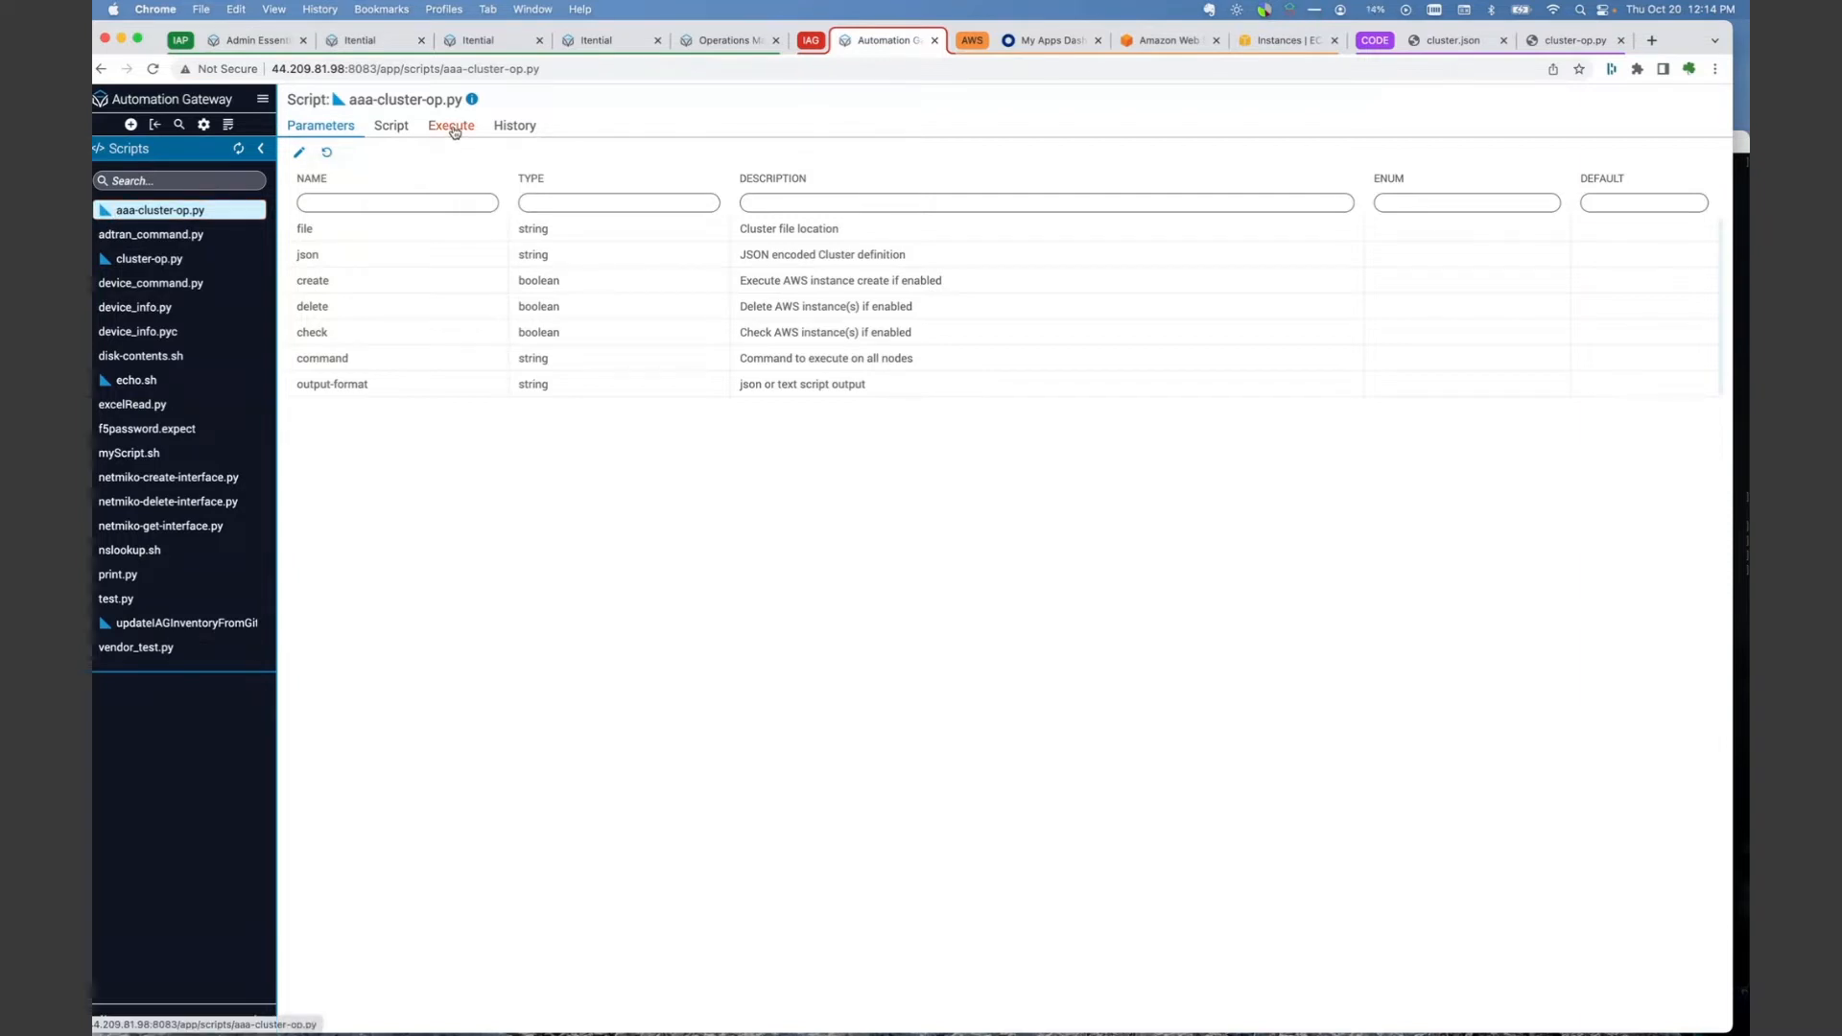
left_click(454, 132)
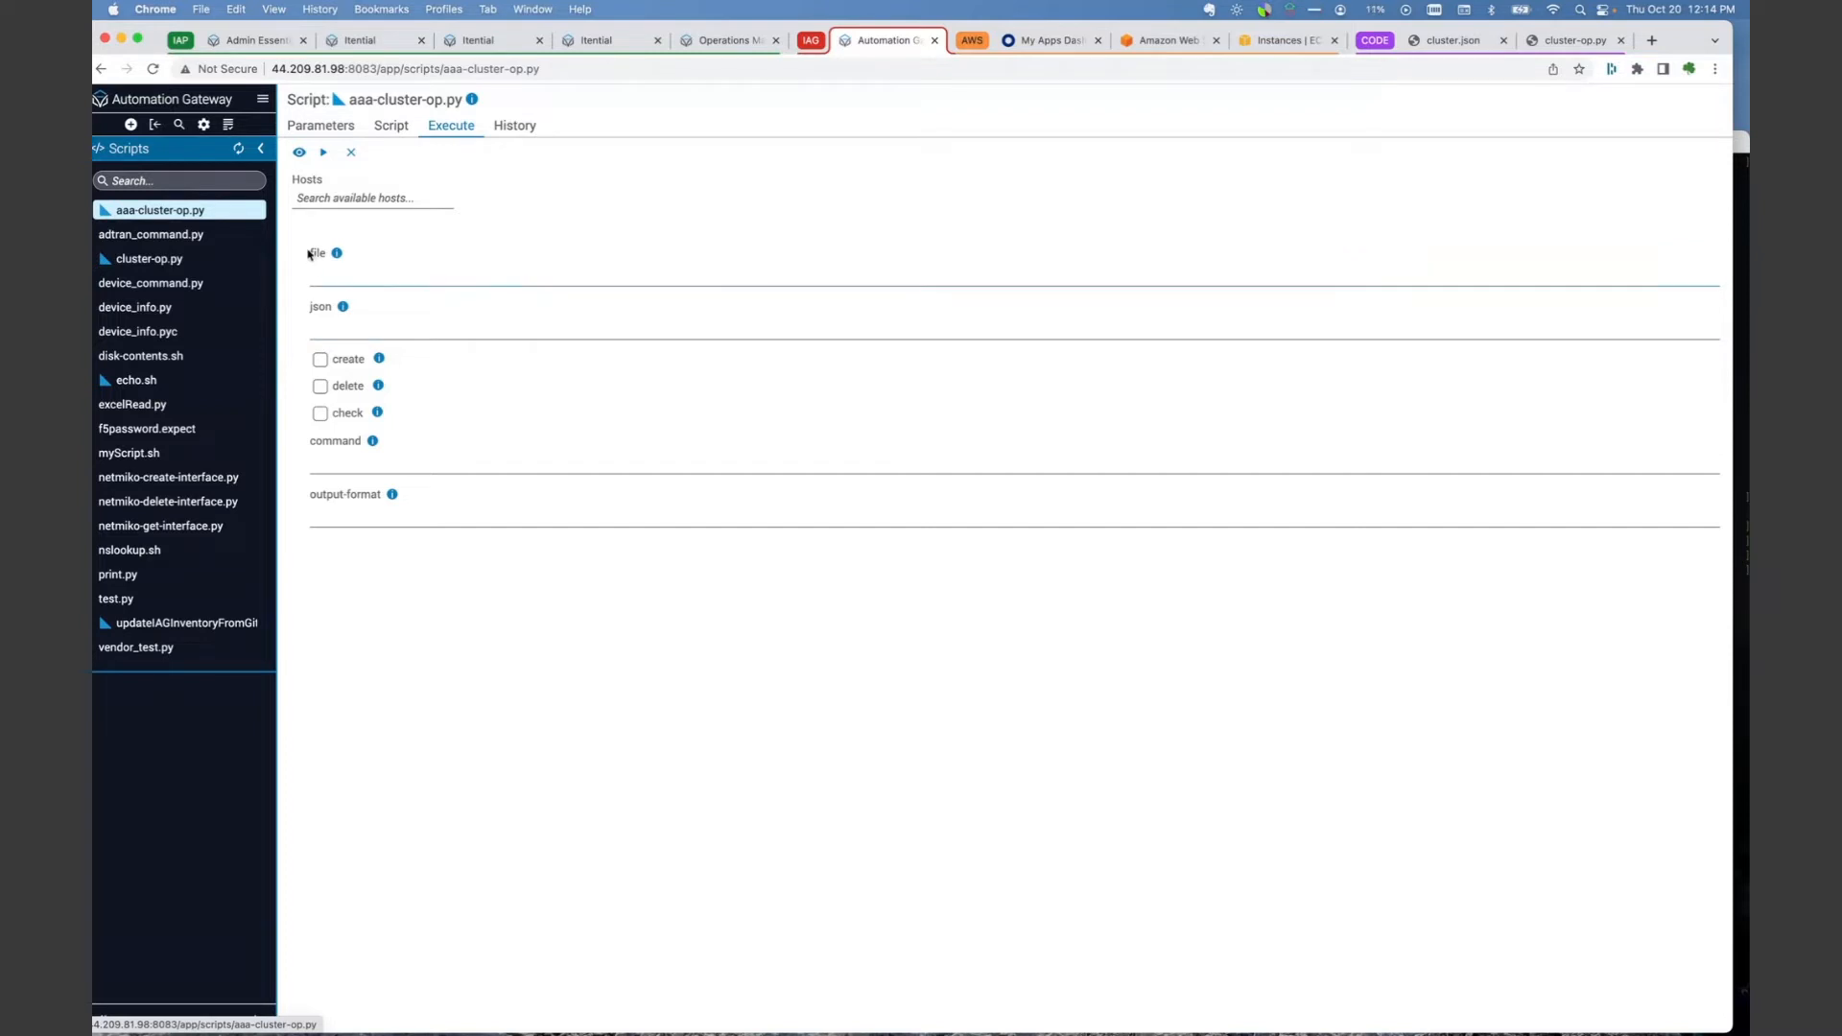
- Run aaa-cluster-op.py with file /home/itential/cluster.json and check enabled, and compare its output with the running instances in the AWS EC2 console
type("/home/i")
type("e")
type("tenti")
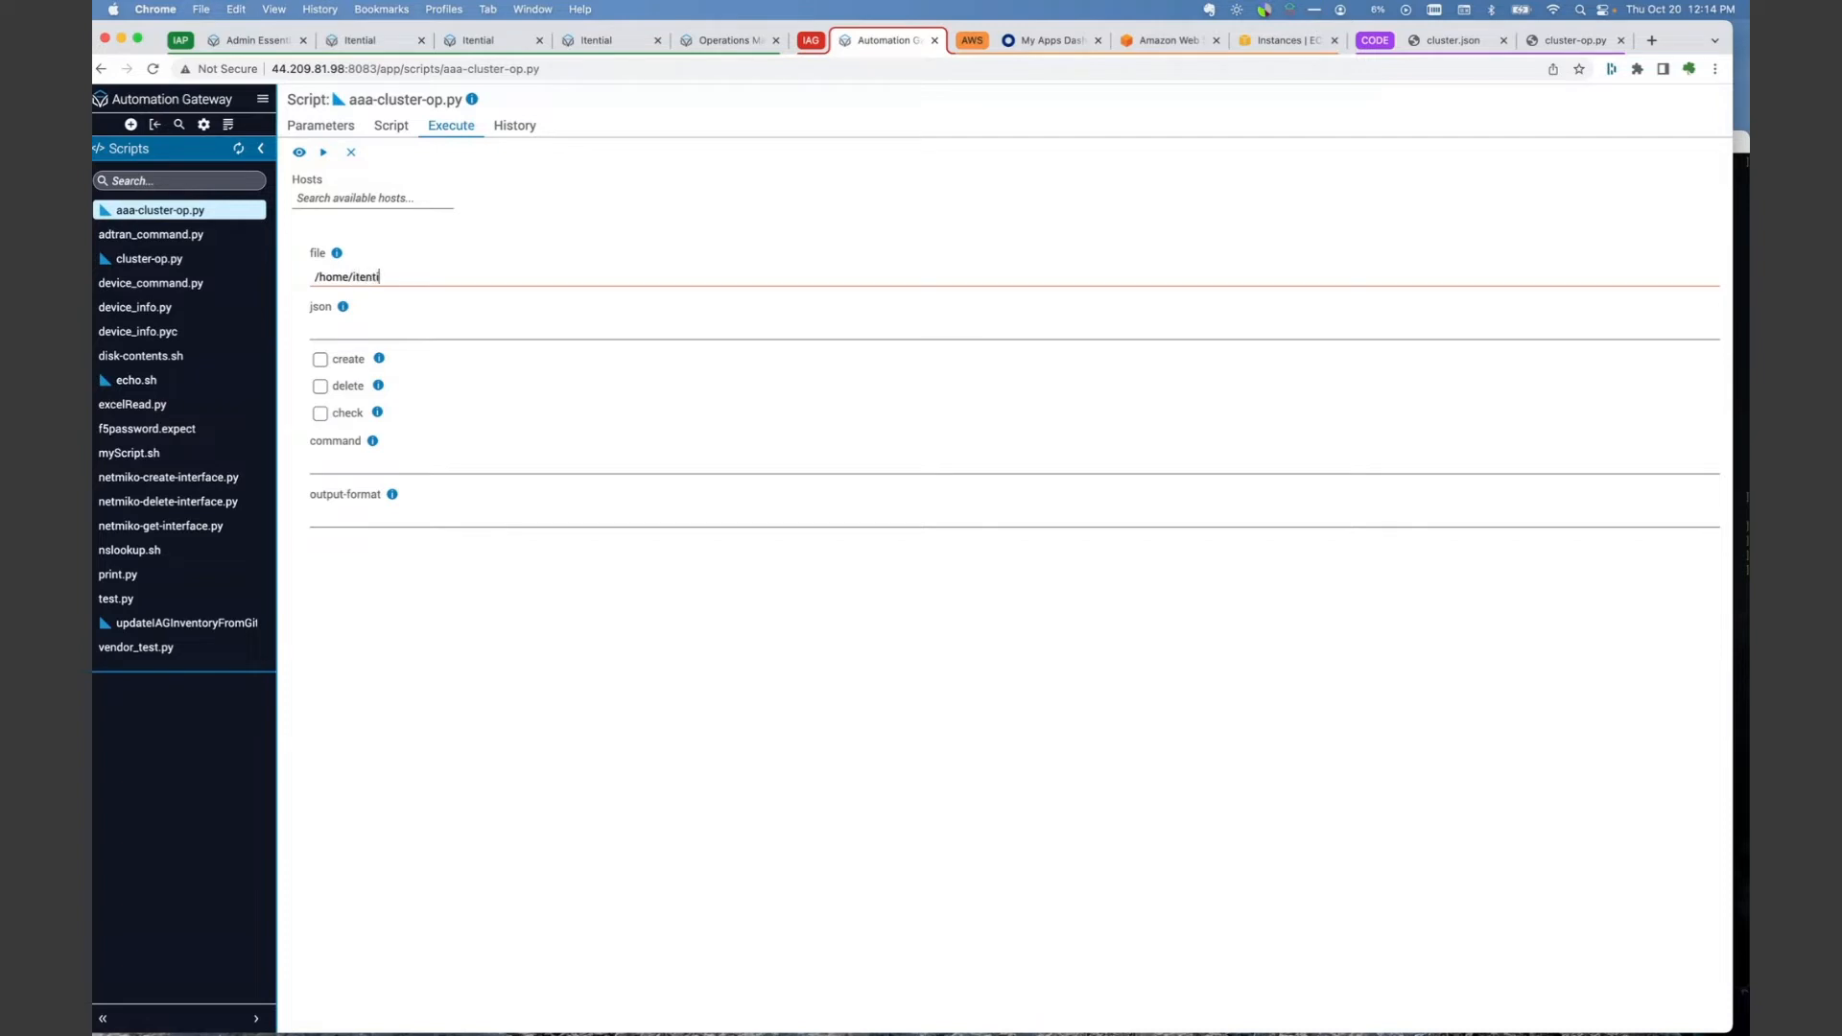
type("al/cluster.json")
left_click(320, 413)
left_click(325, 151)
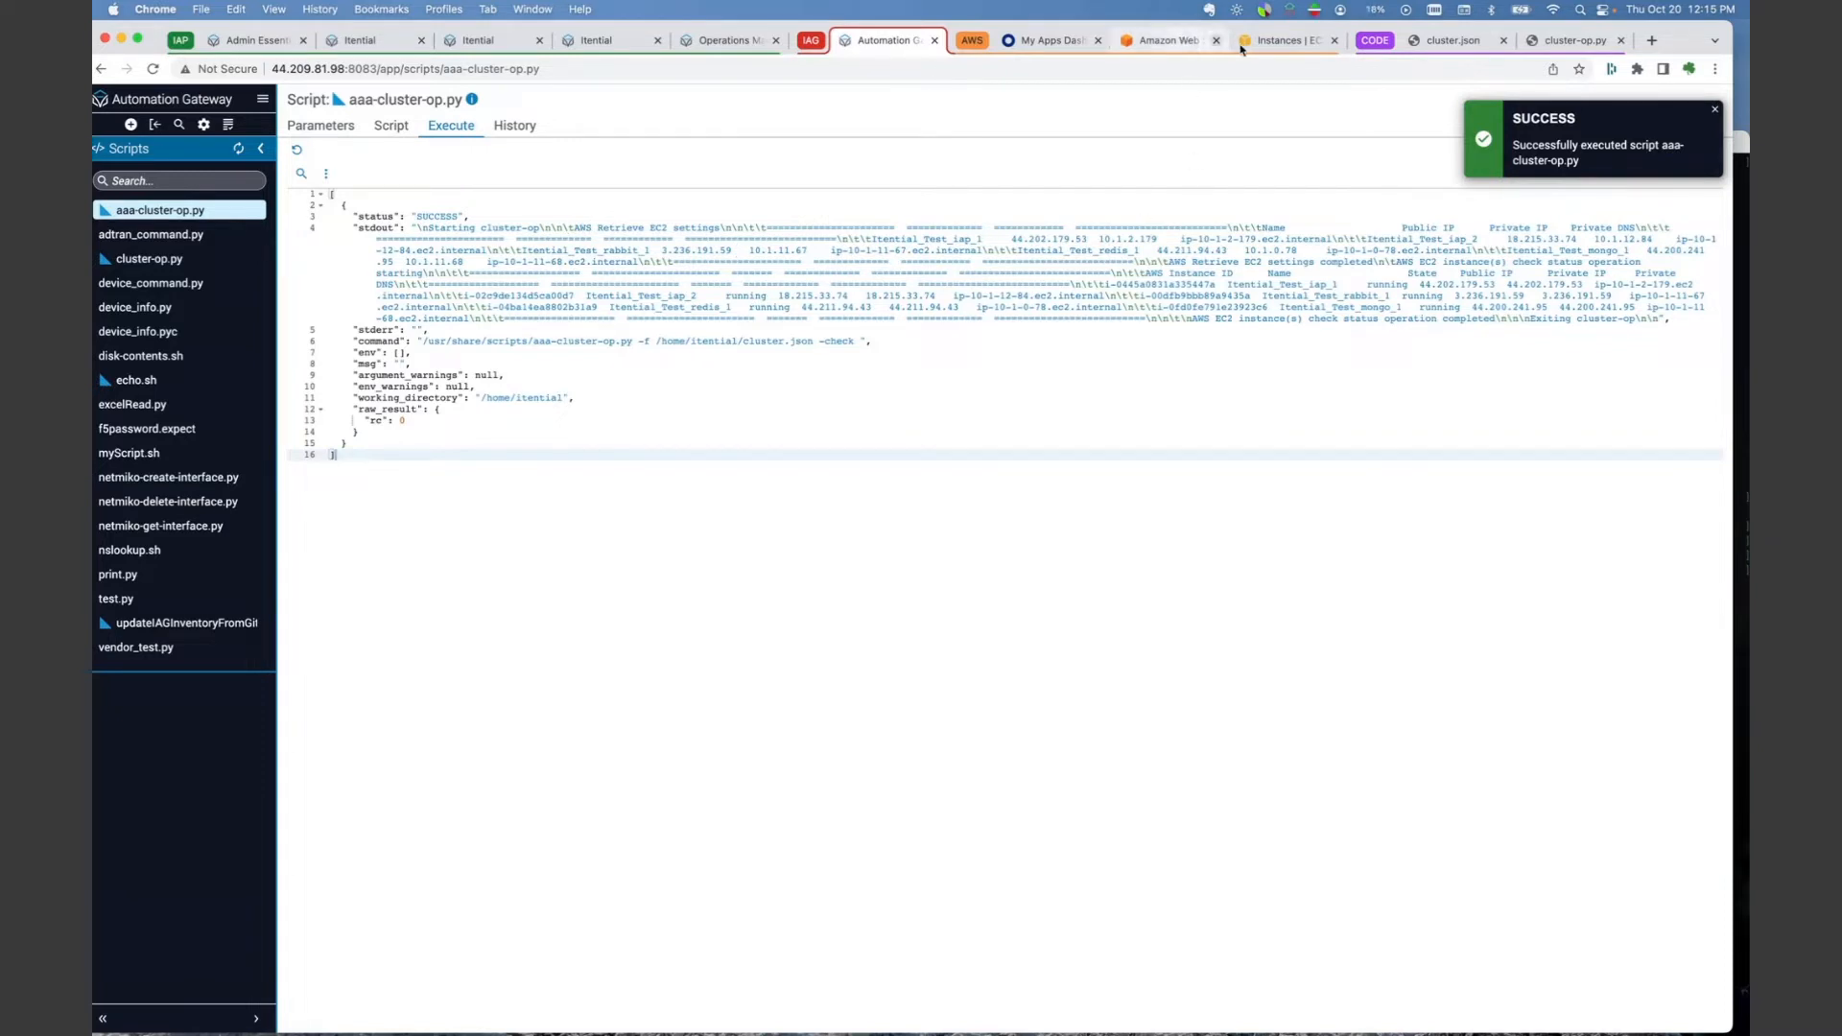
left_click(1274, 42)
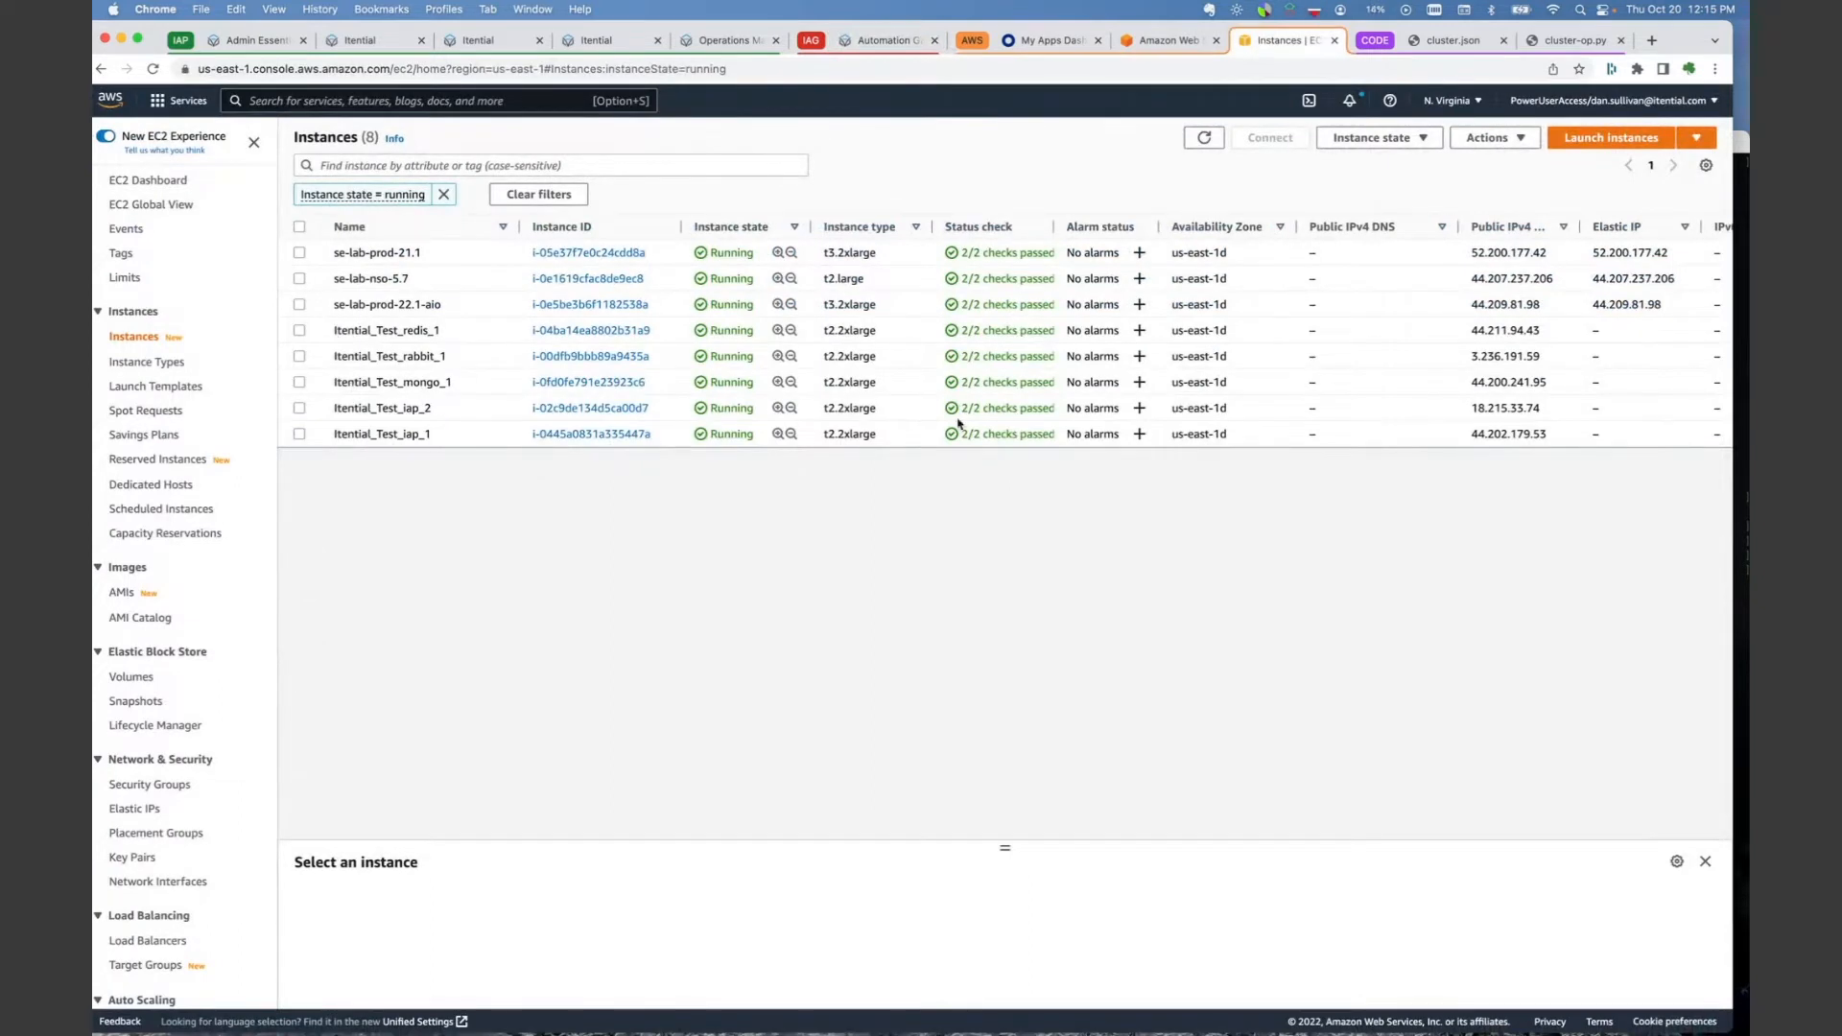
left_click(883, 48)
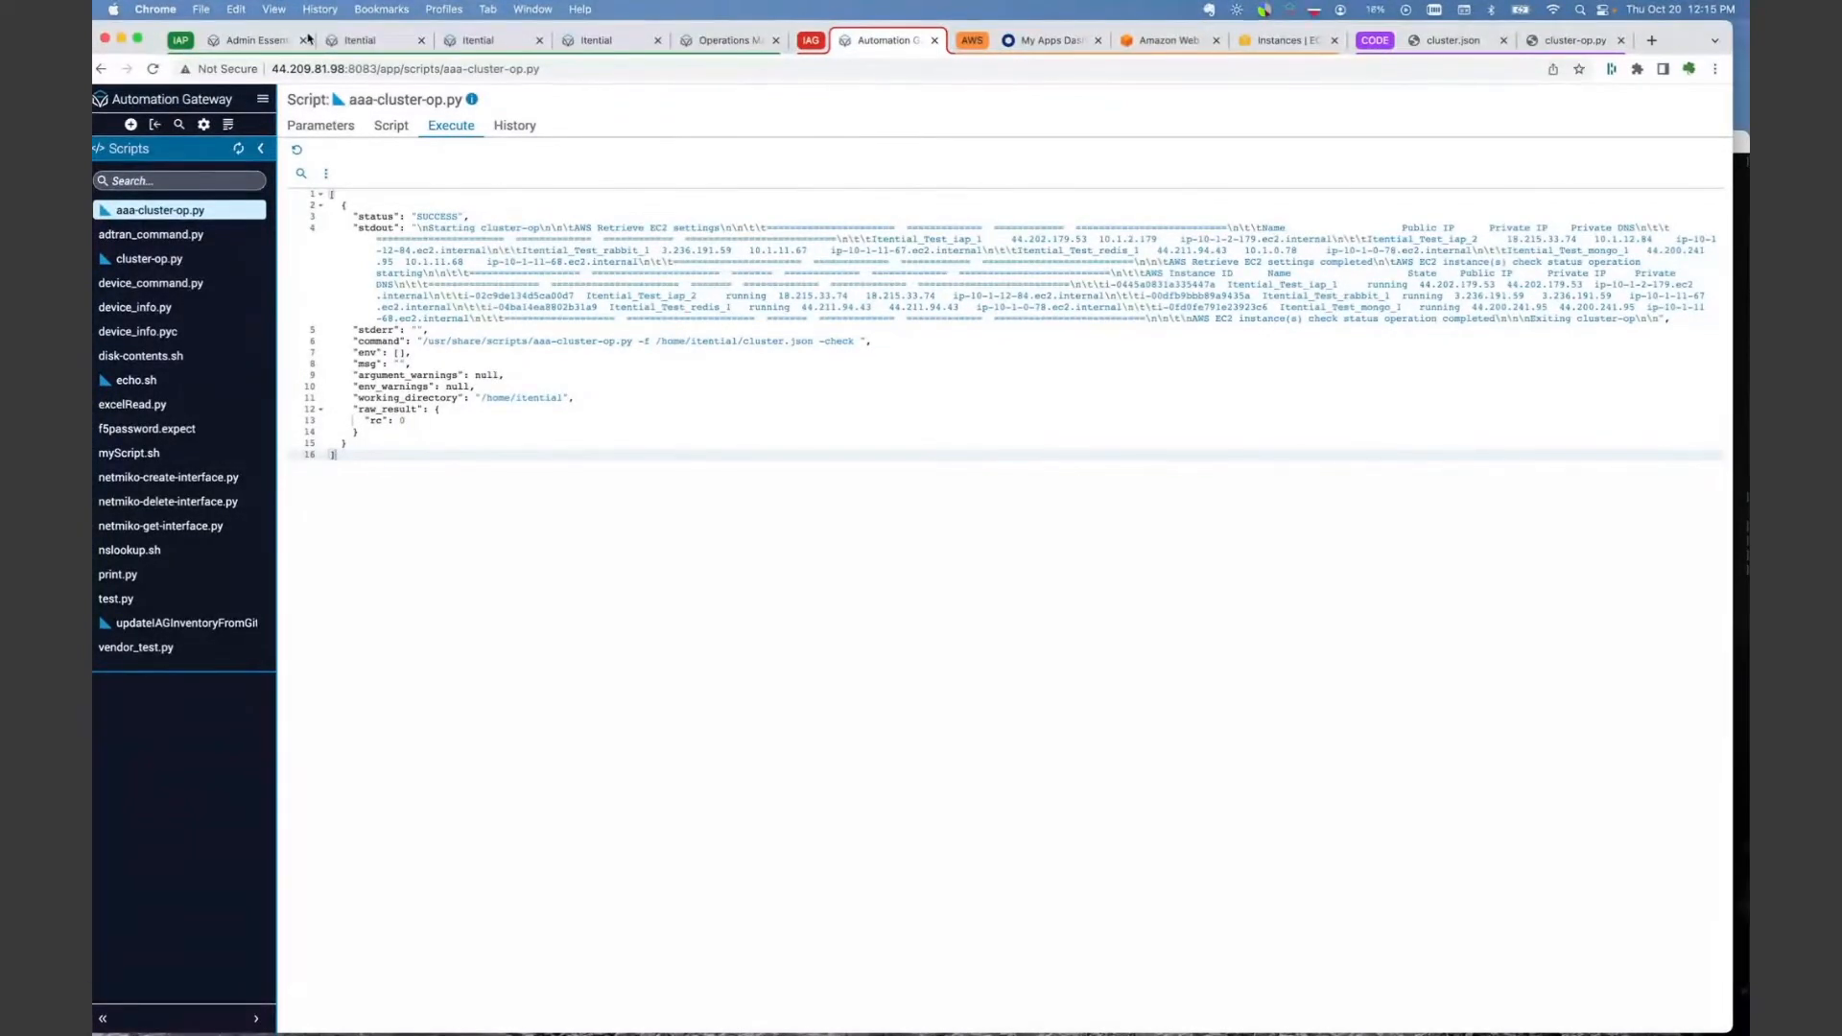
- View profile1's adapters in Admin Essentials, and search the tasks available to the Cluster Operations Script workflow in Automation Studio for aaa-
left_click(259, 40)
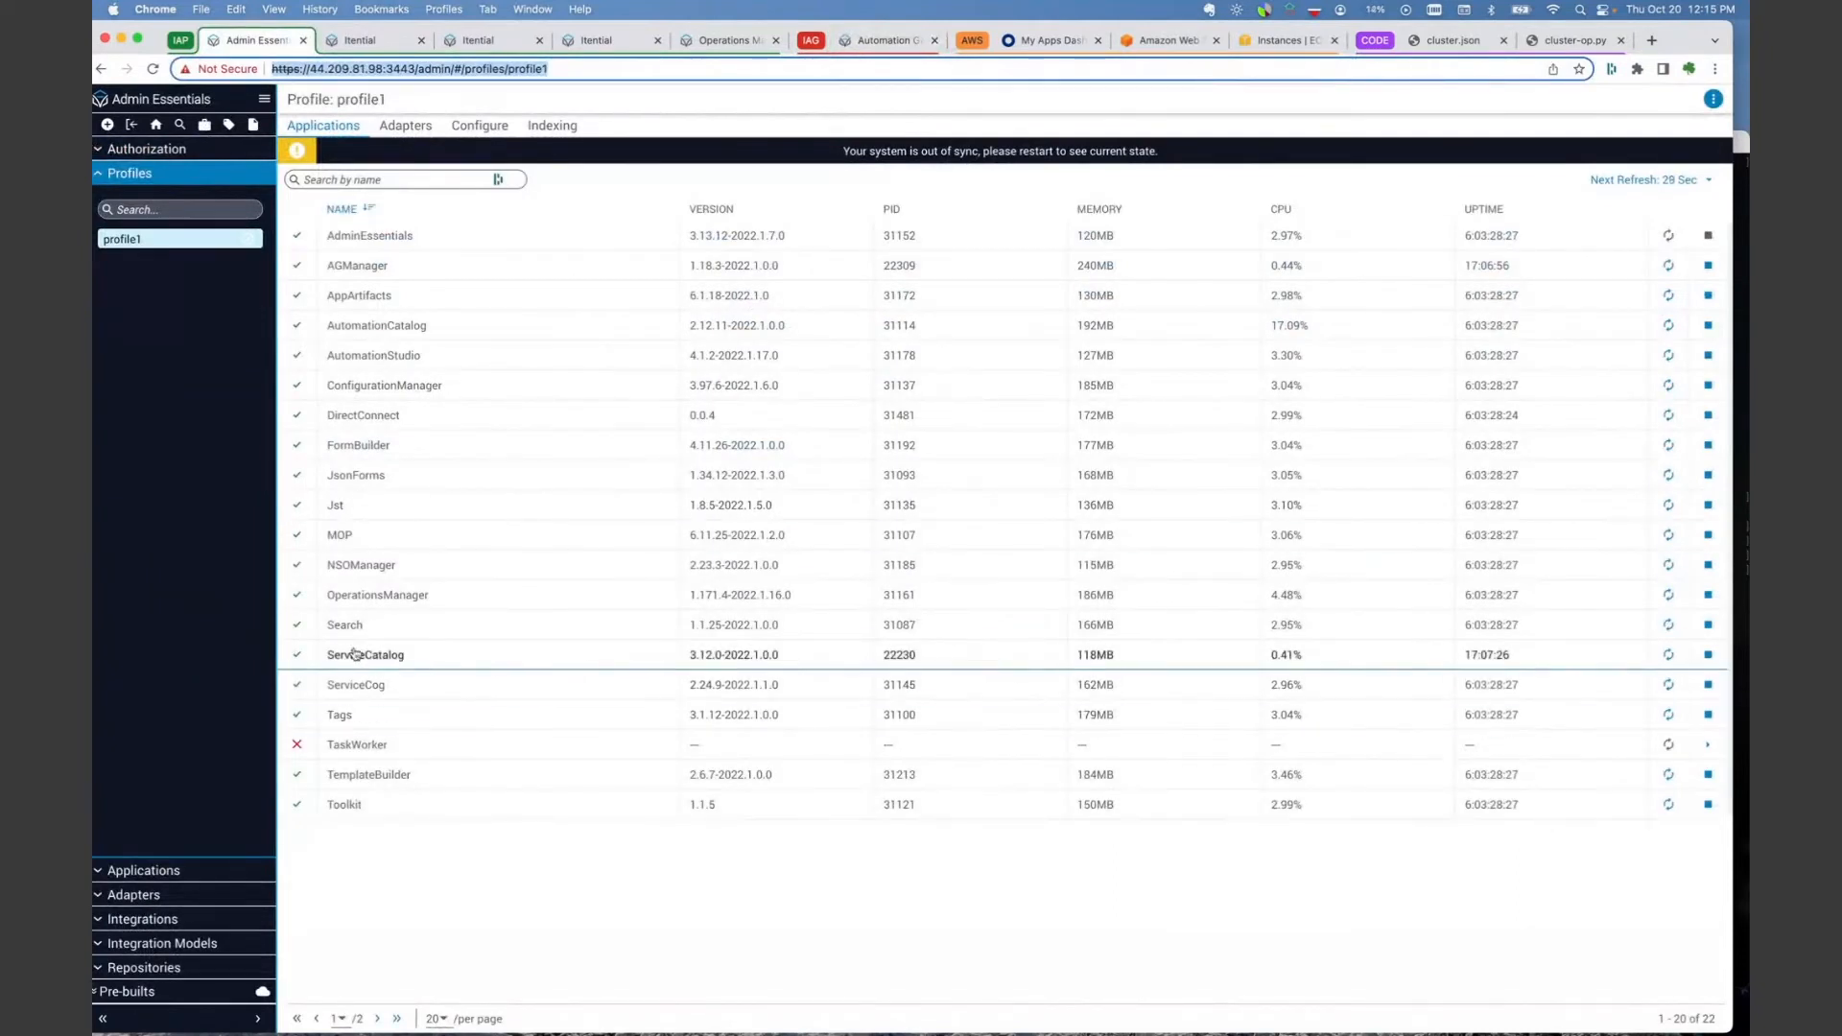
left_click(389, 133)
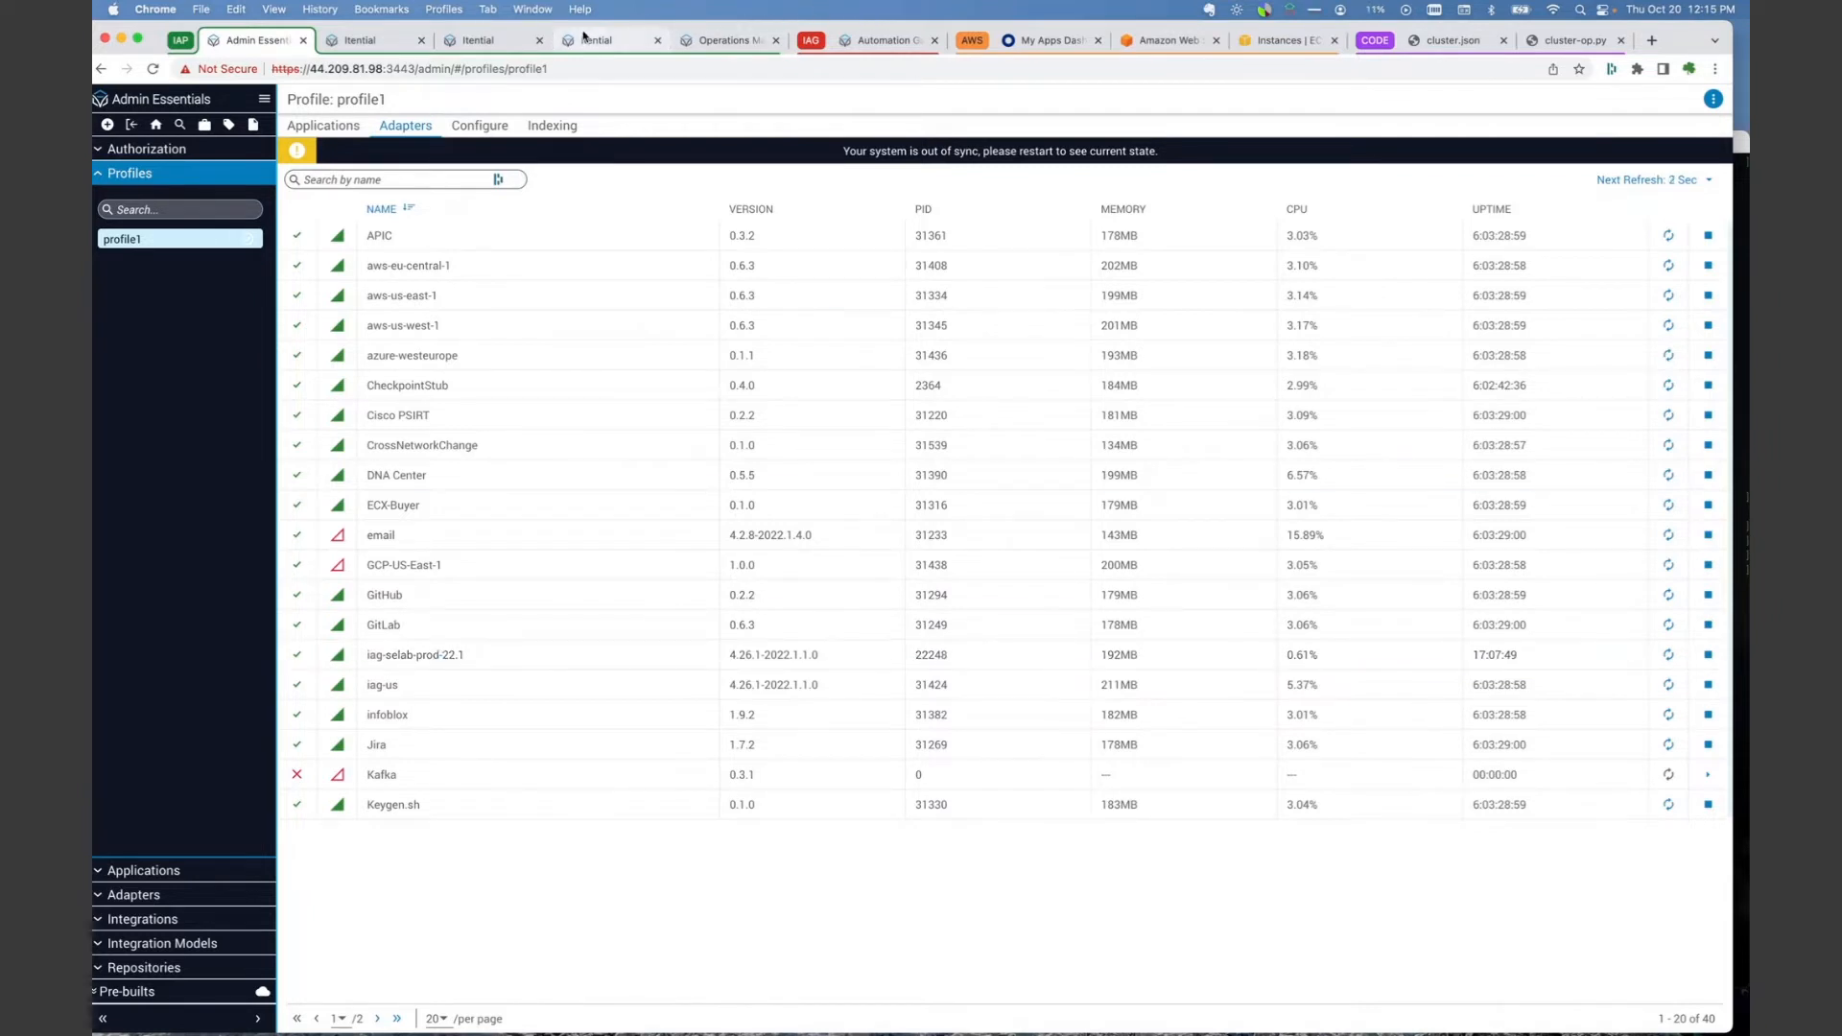
left_click(439, 43)
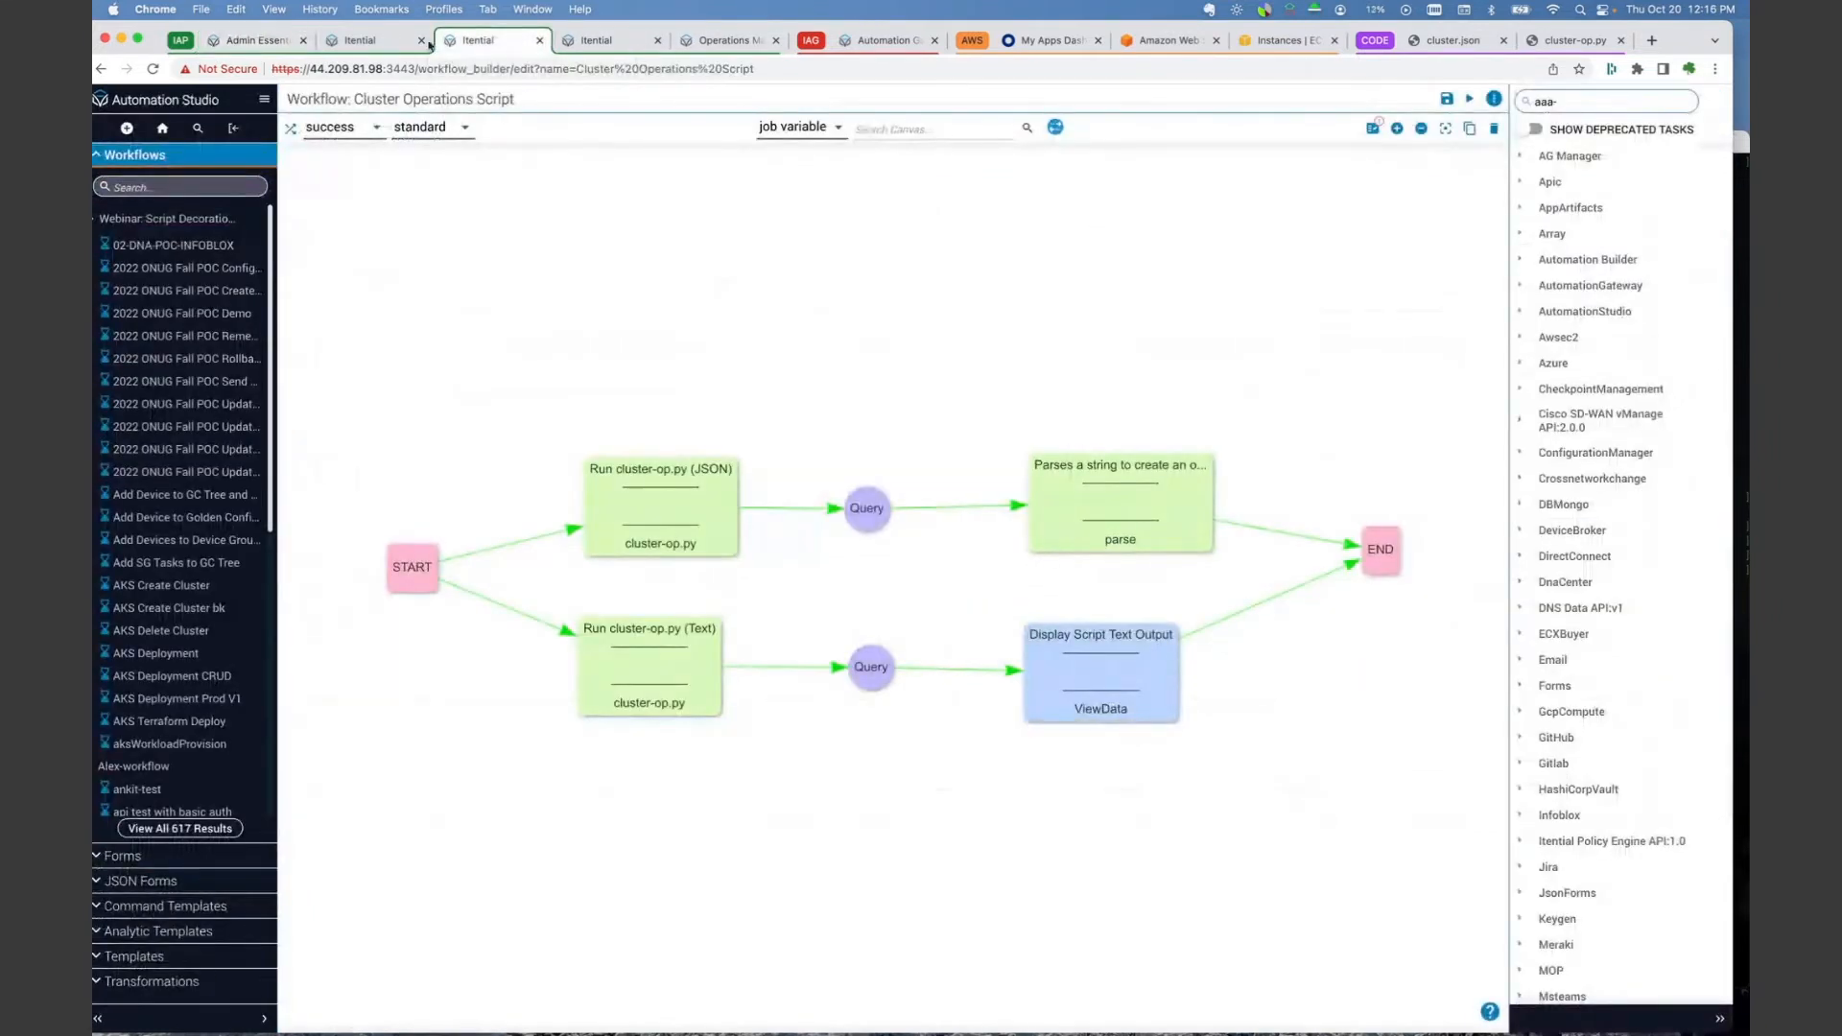
left_click(600, 46)
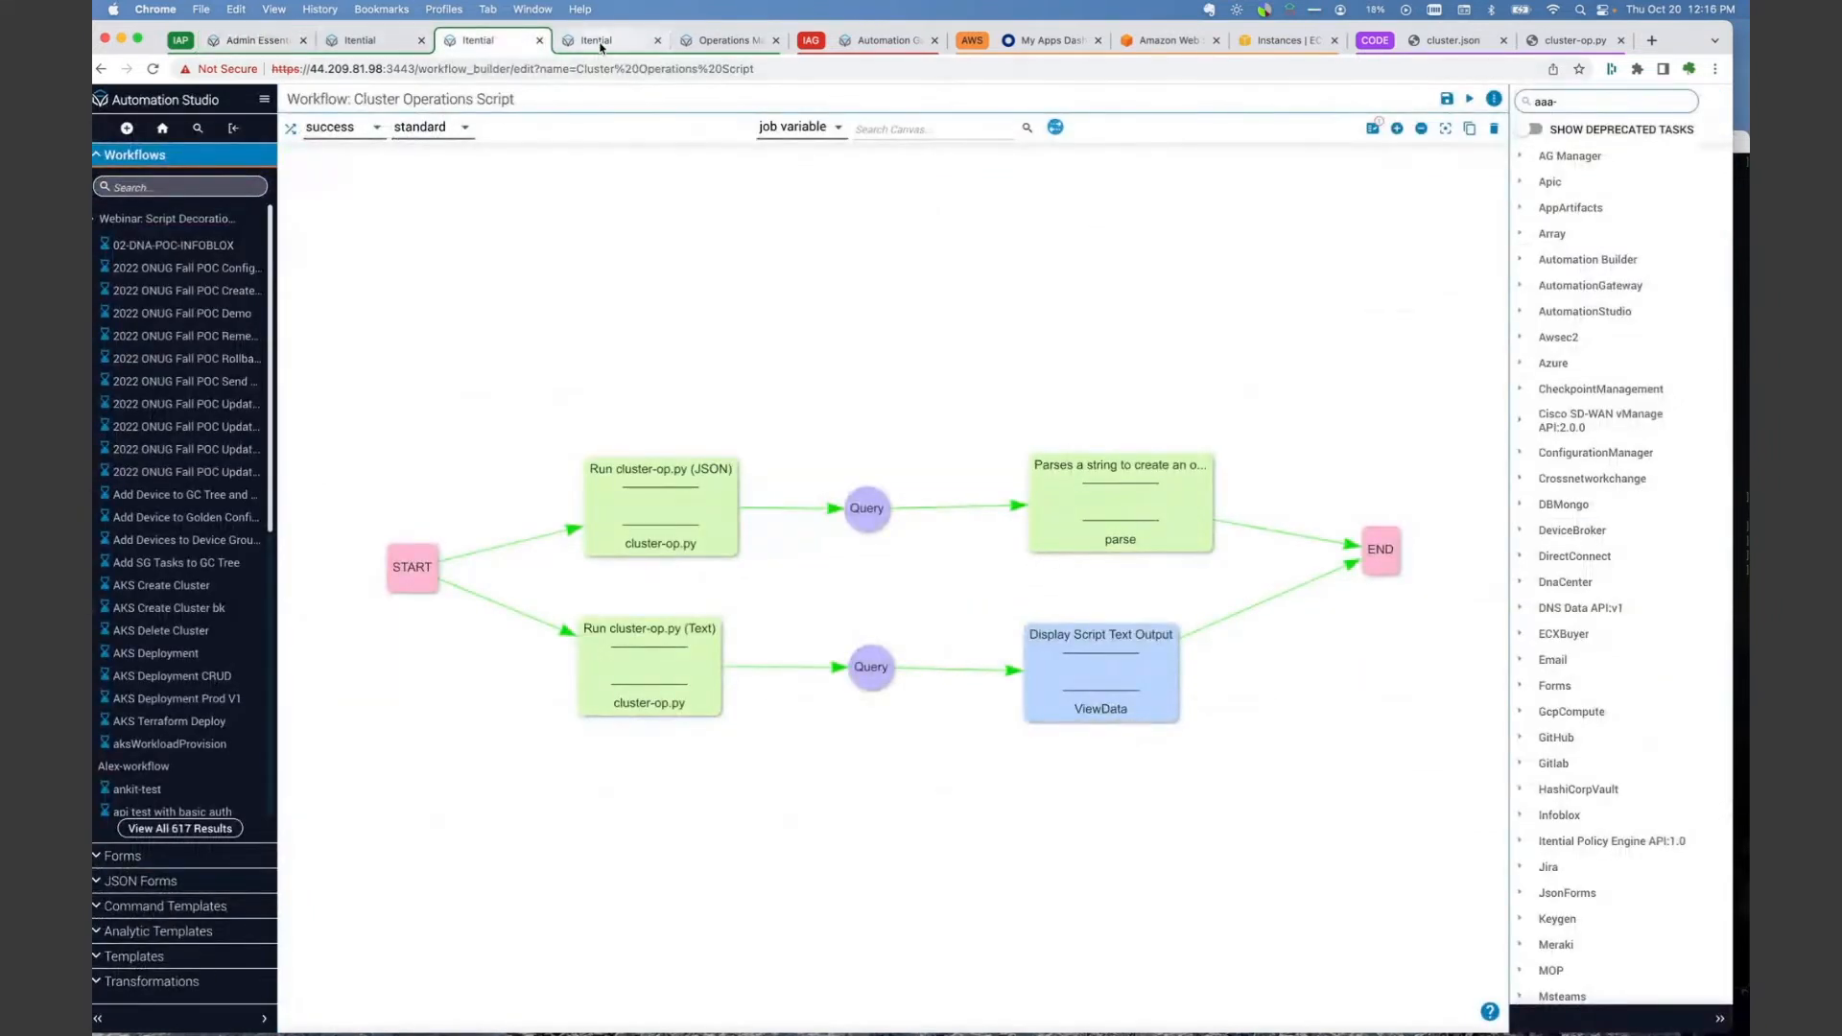
left_click(724, 48)
left_click(509, 44)
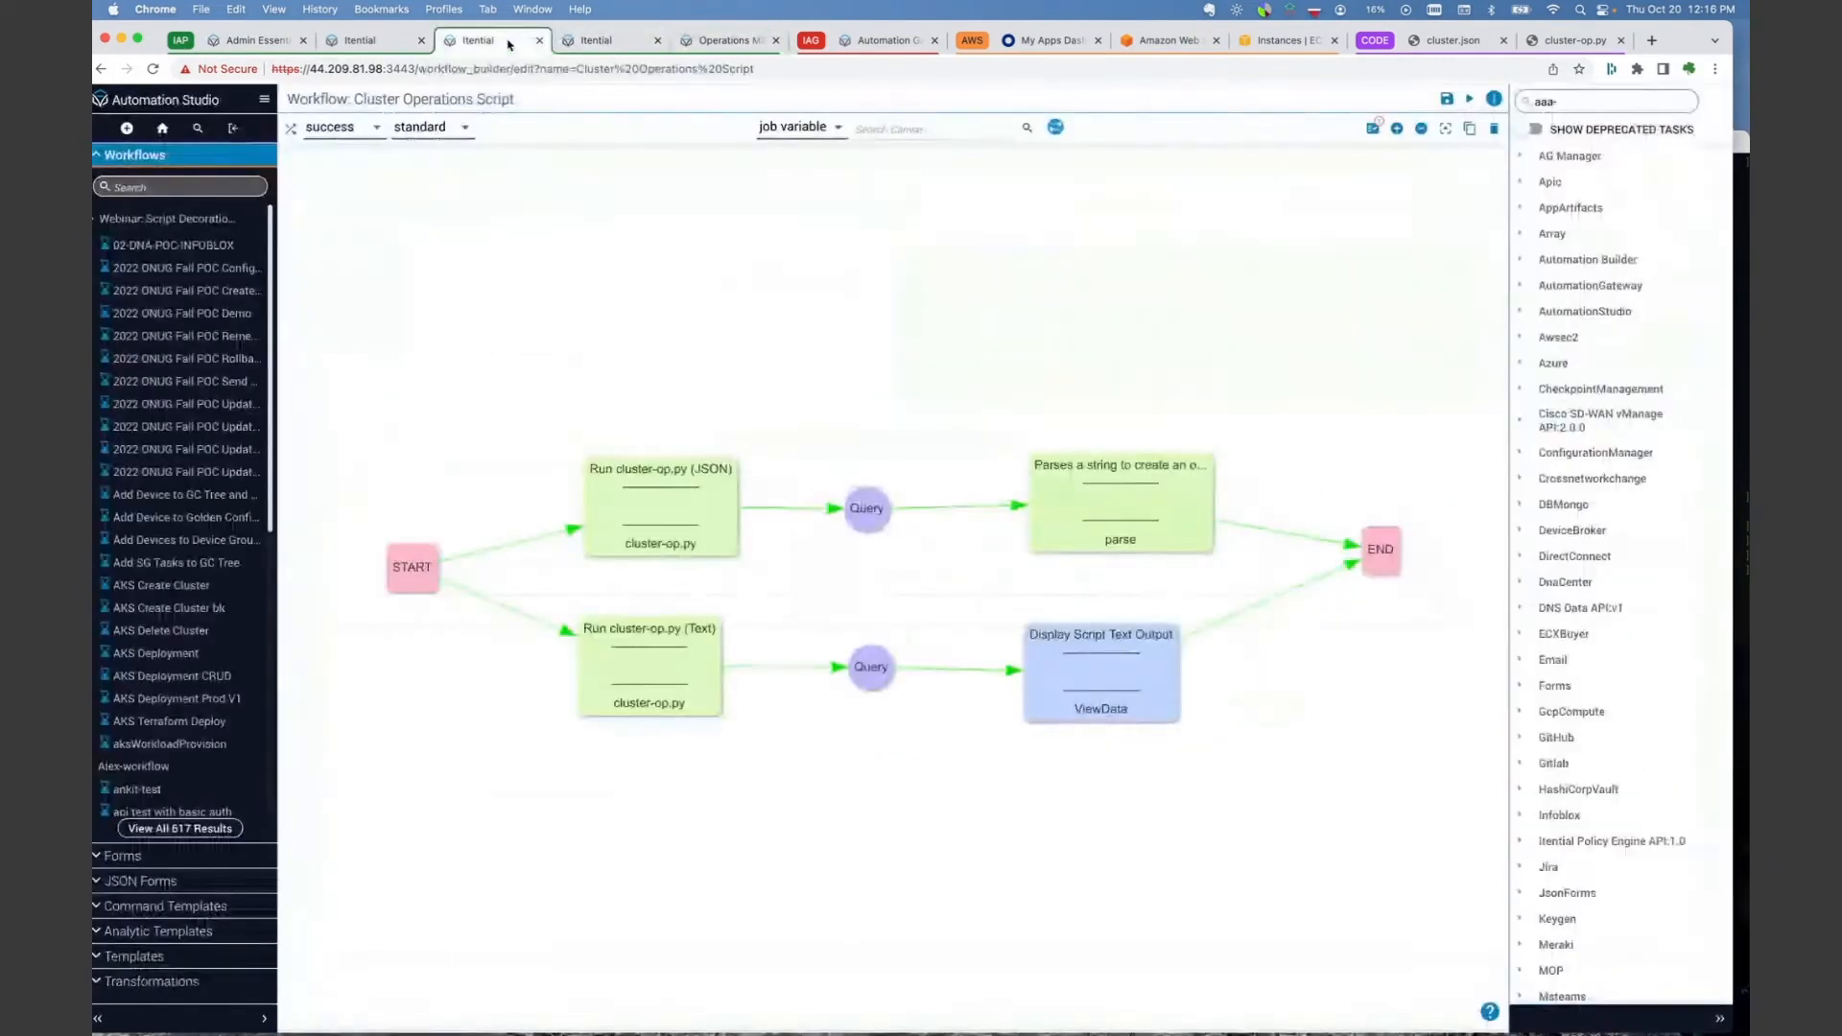
left_click(1571, 99)
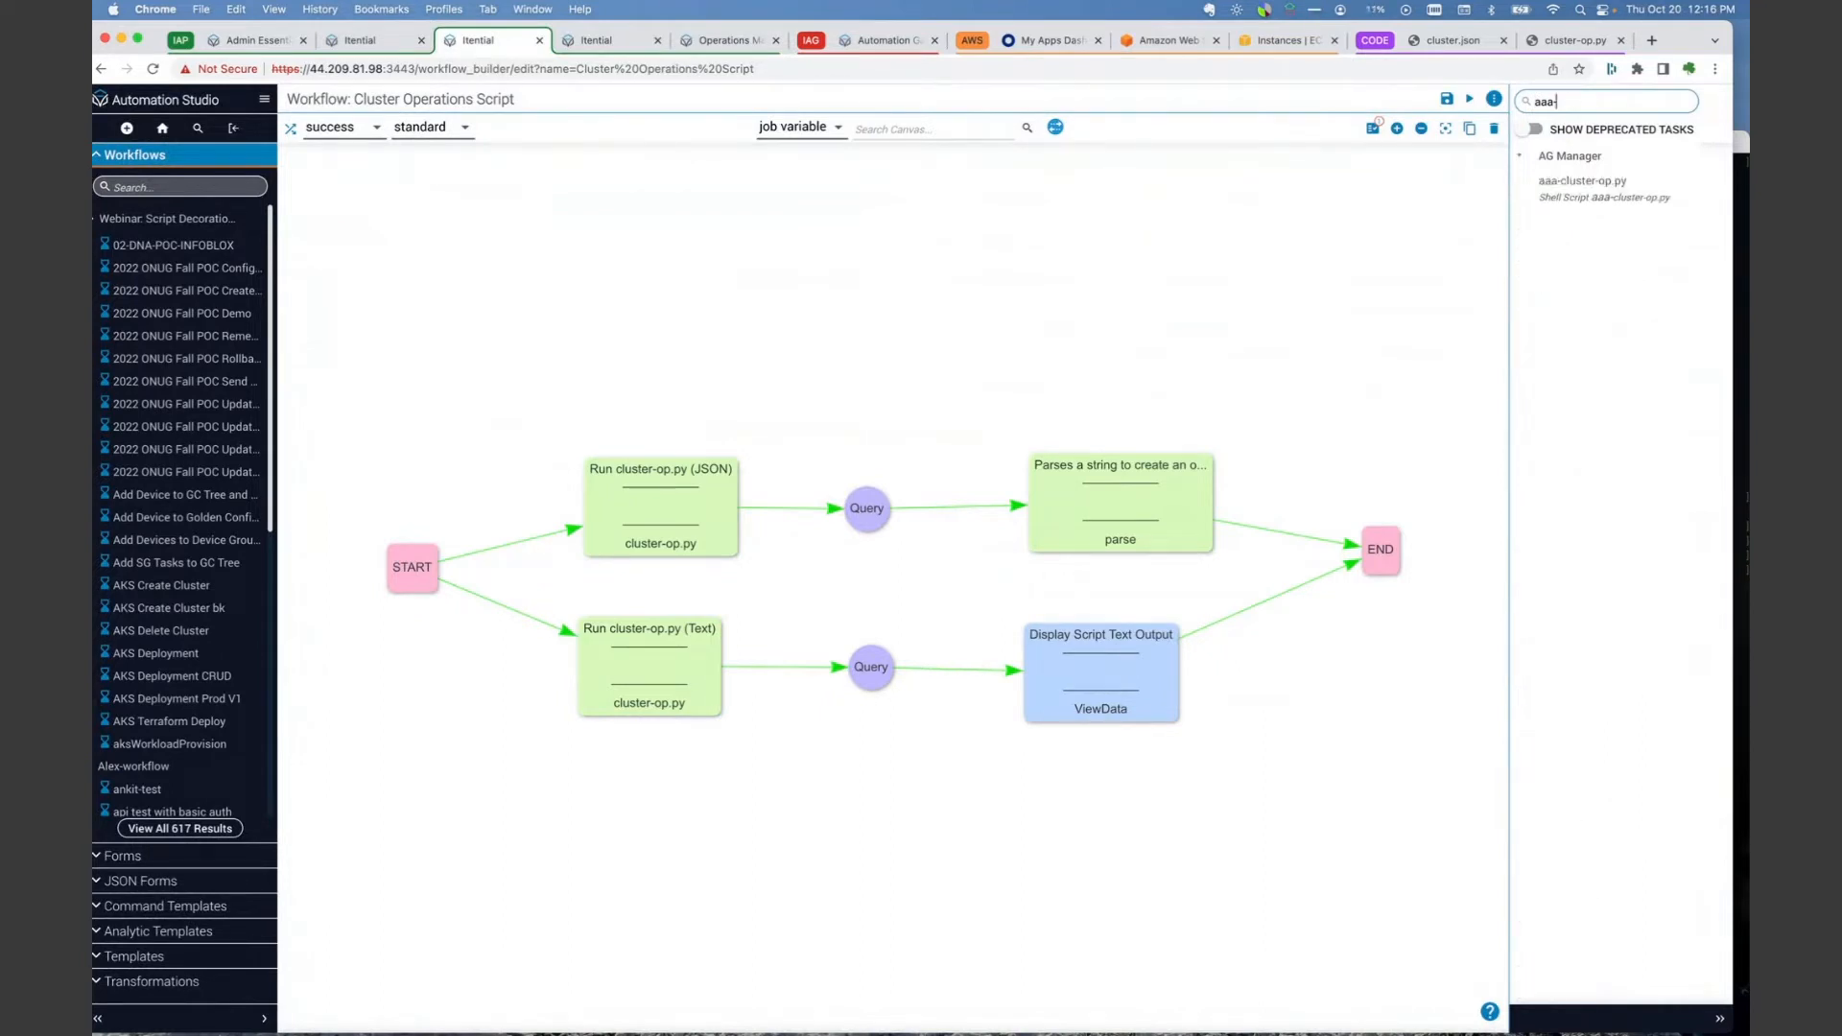
mouse_move(1565, 192)
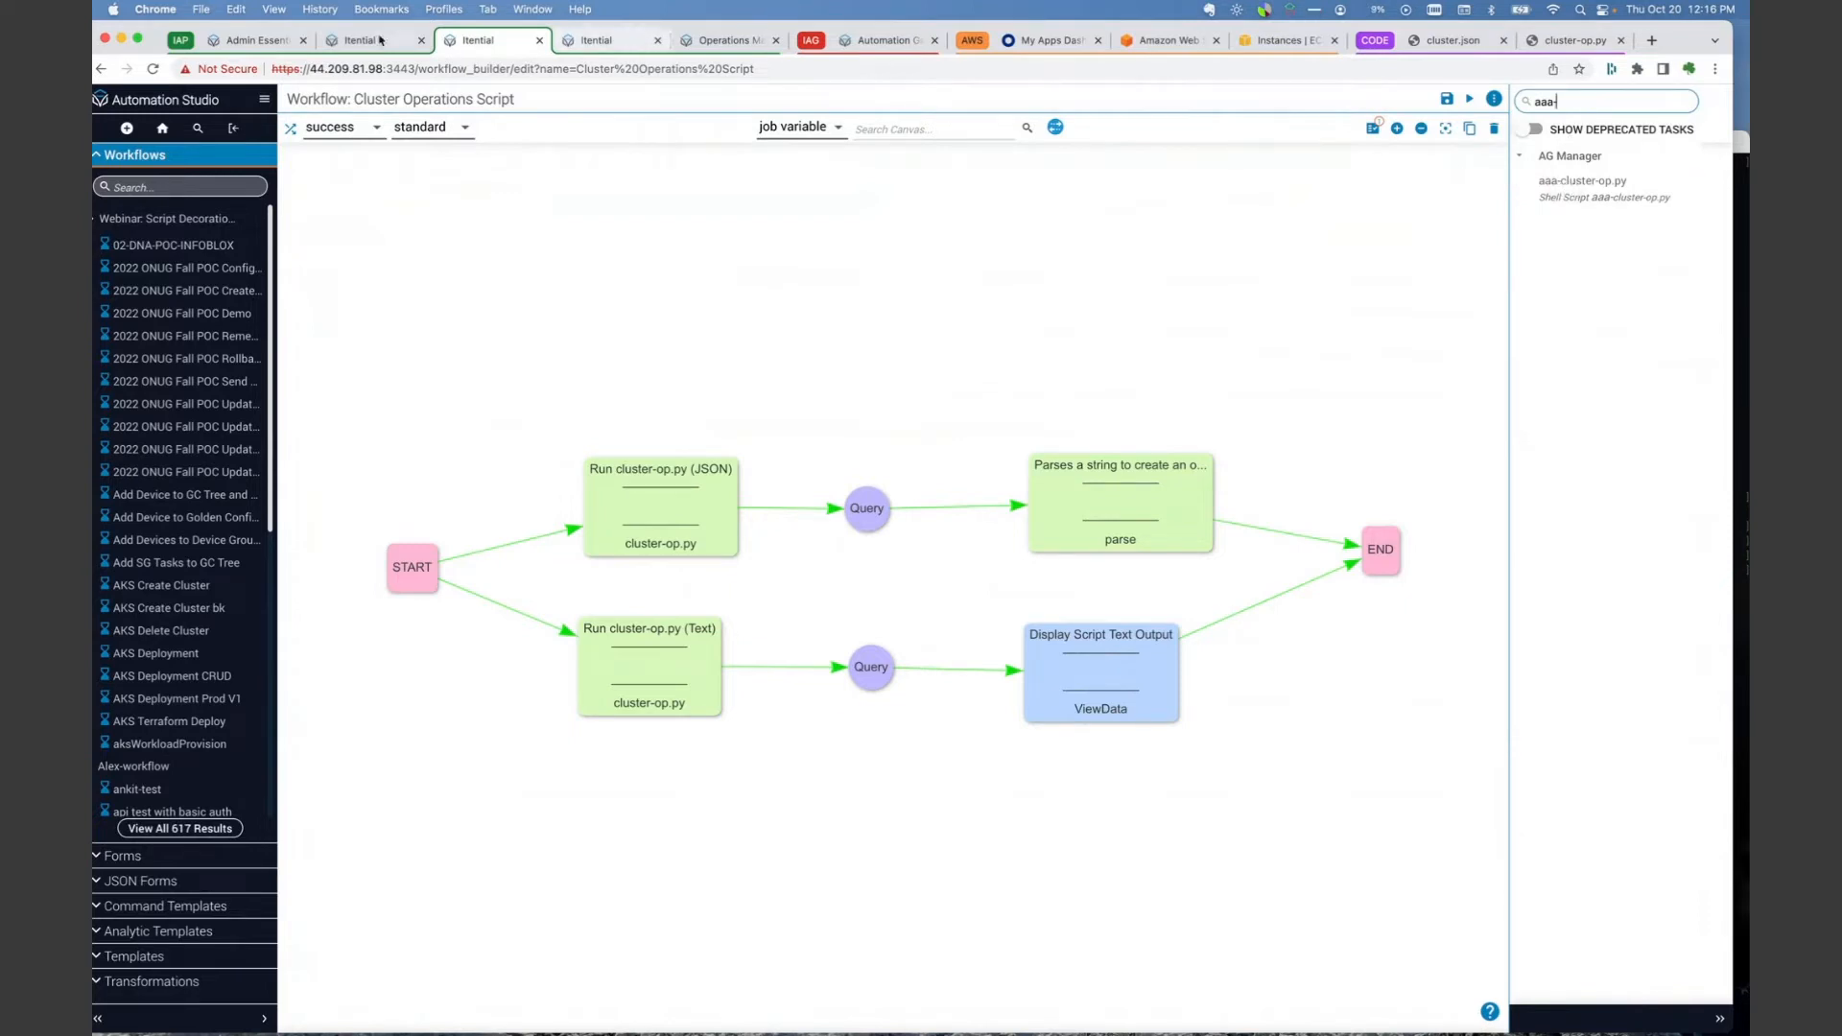
- Restart the iag-selab-prod-22.1 adapter of profile1 in Admin Essentials
left_click(248, 43)
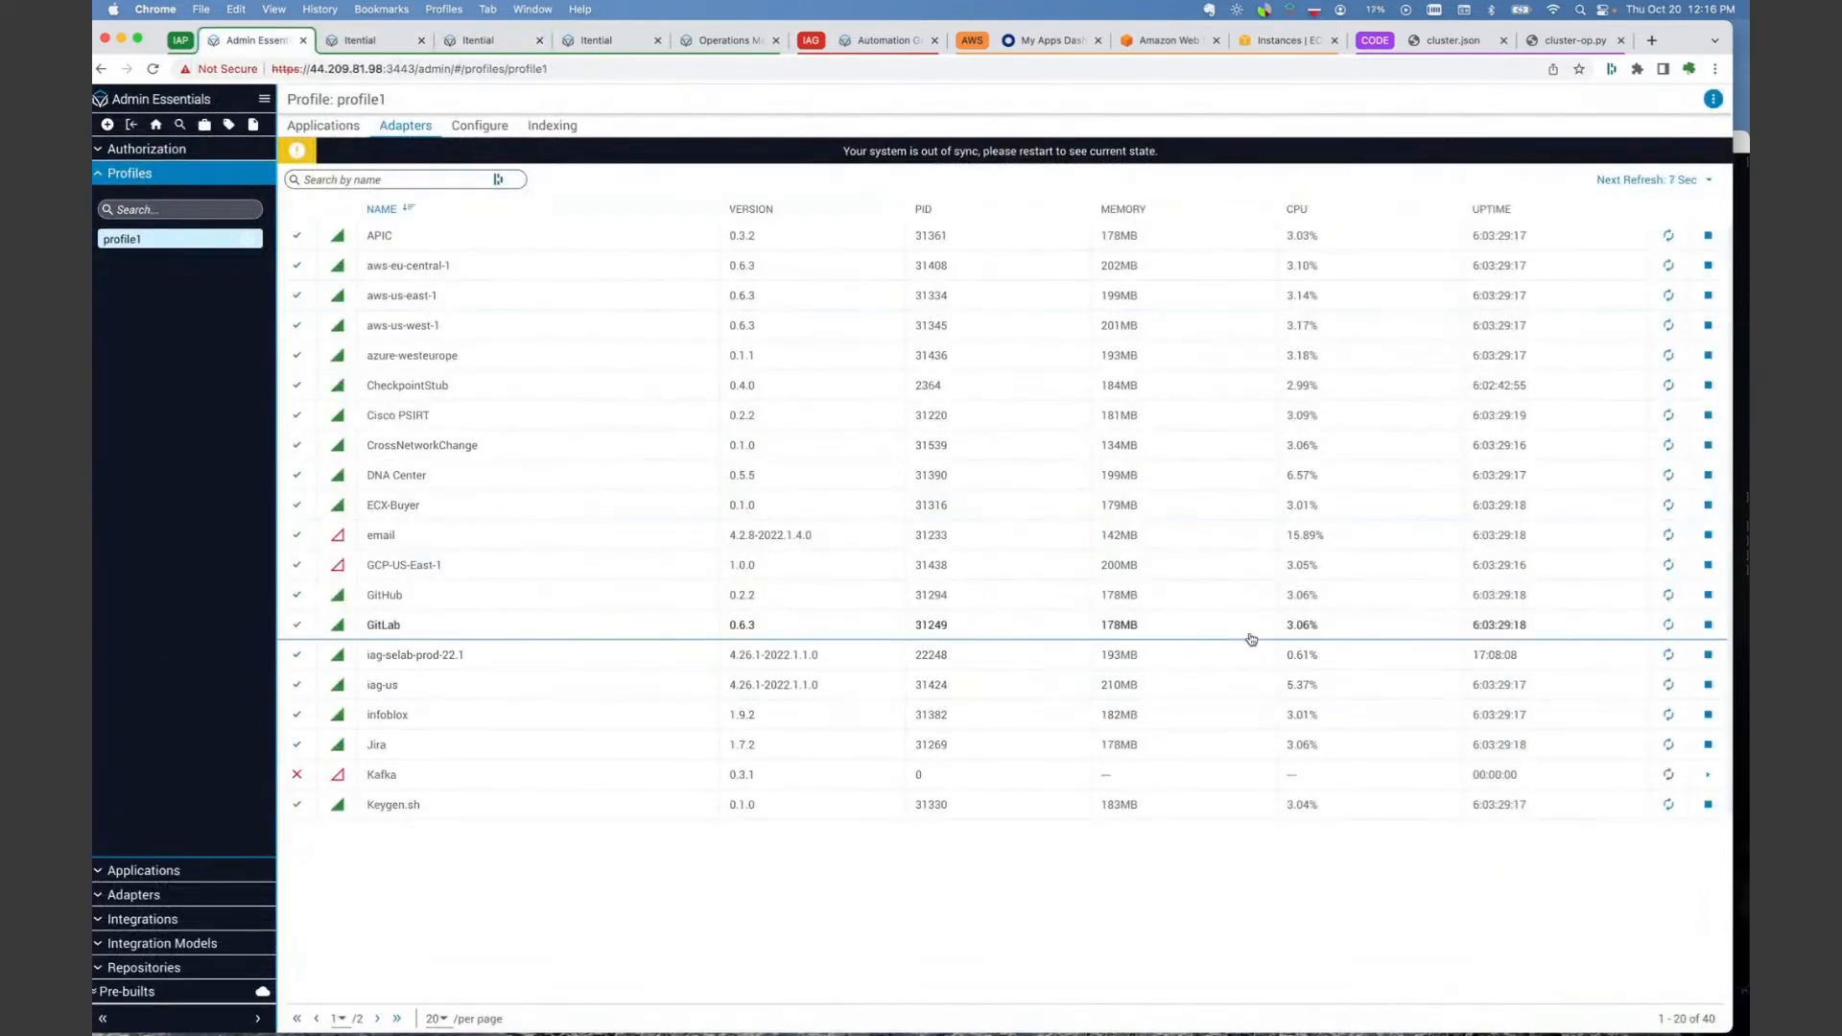
left_click(1668, 657)
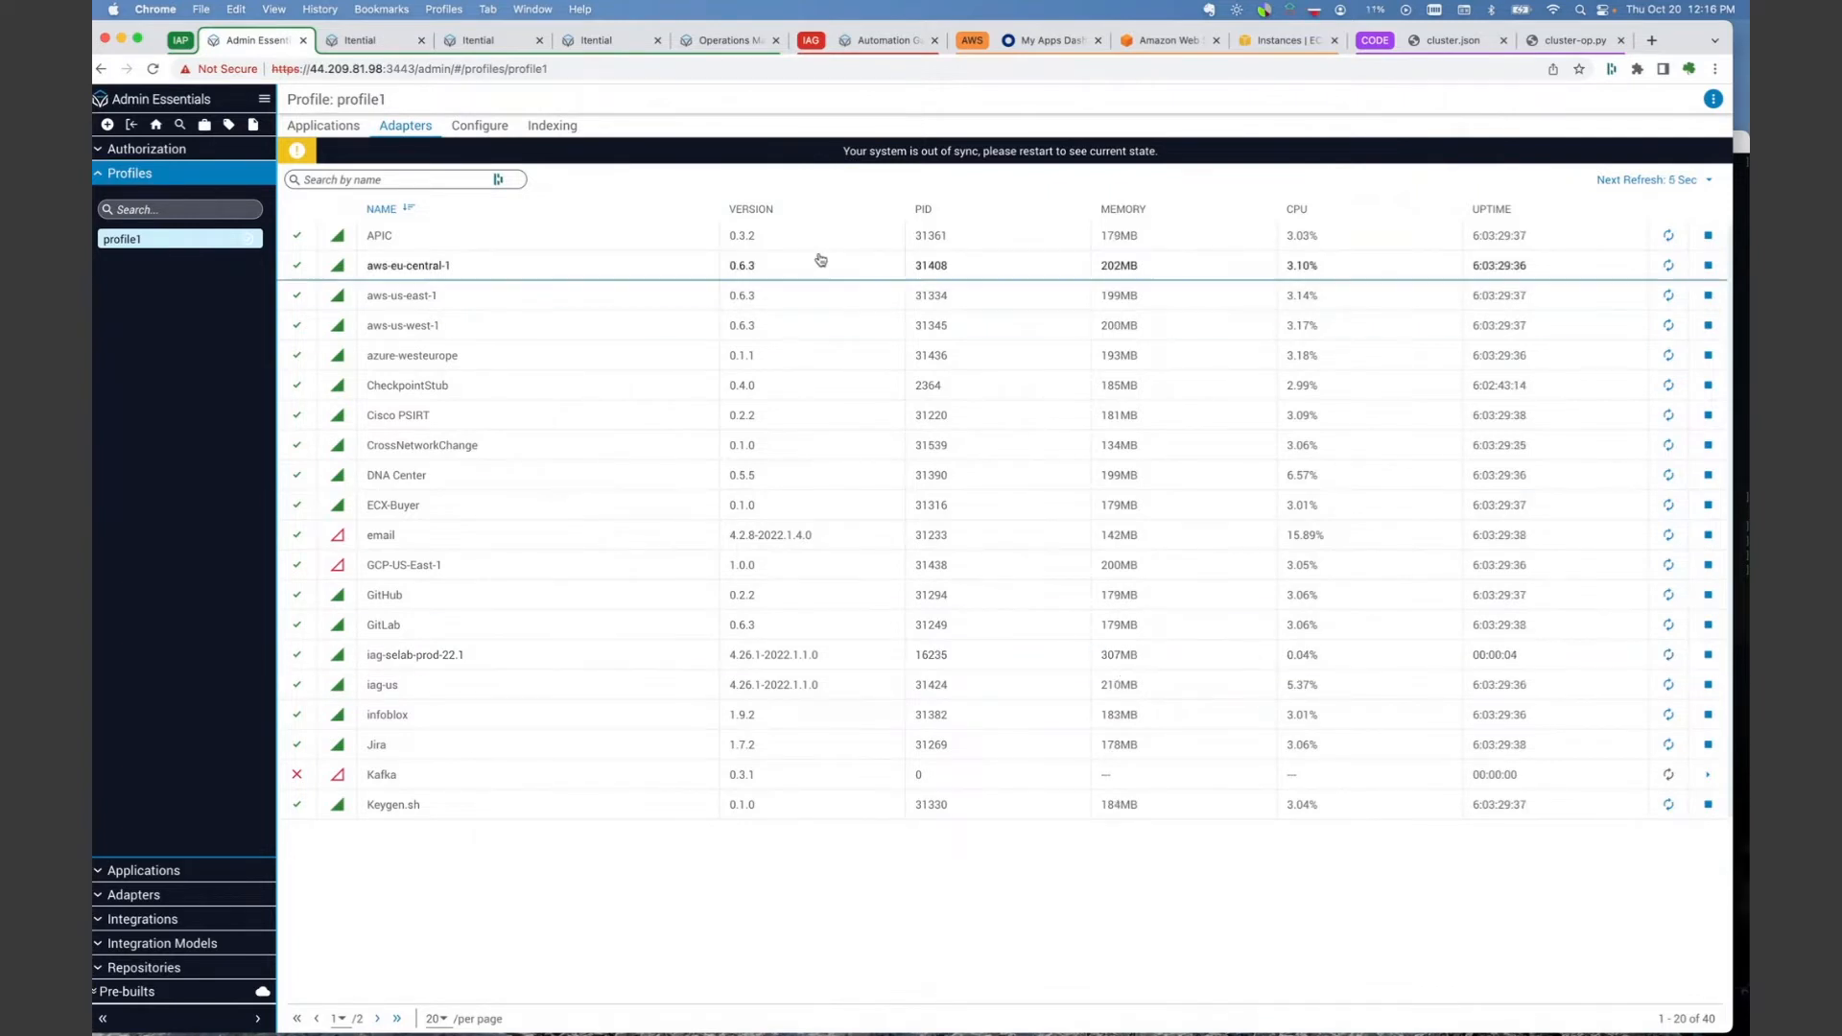
- Open the Script Onboarding Test workflow in Automation Studio and move its Stub task slightly closer to START
left_click(374, 40)
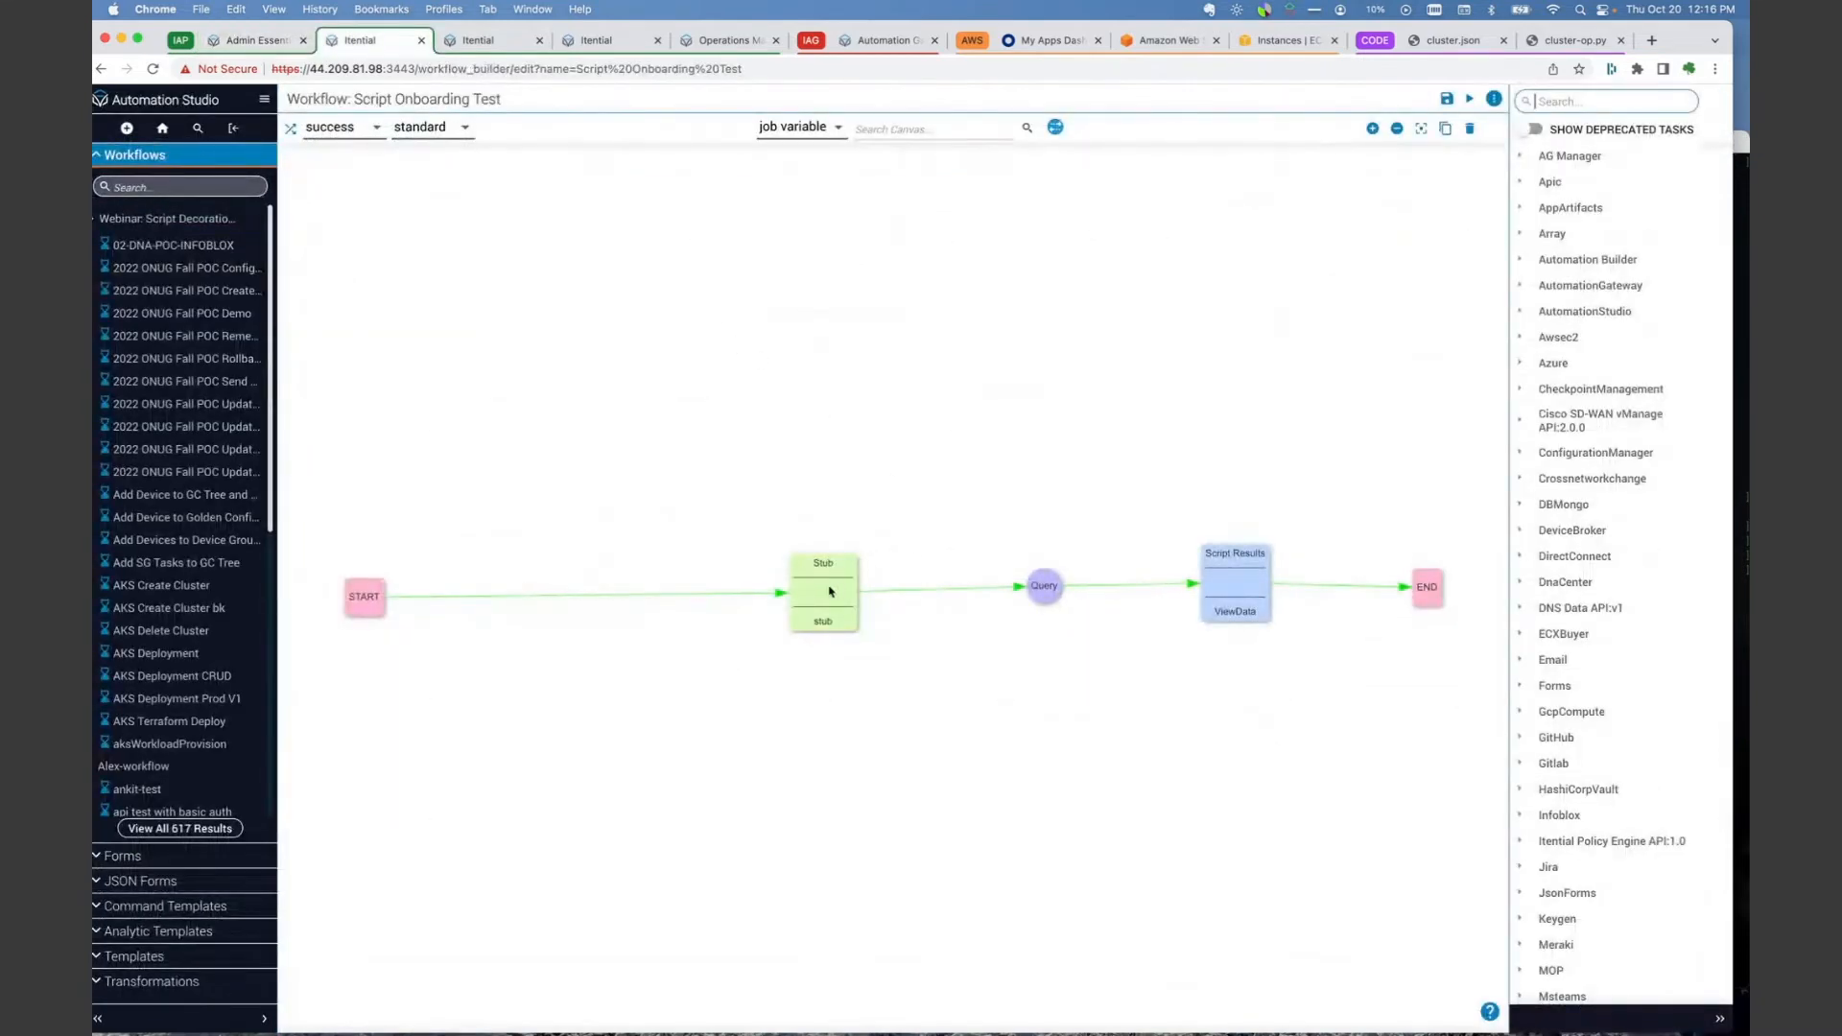
left_click_drag(829, 593, 776, 587)
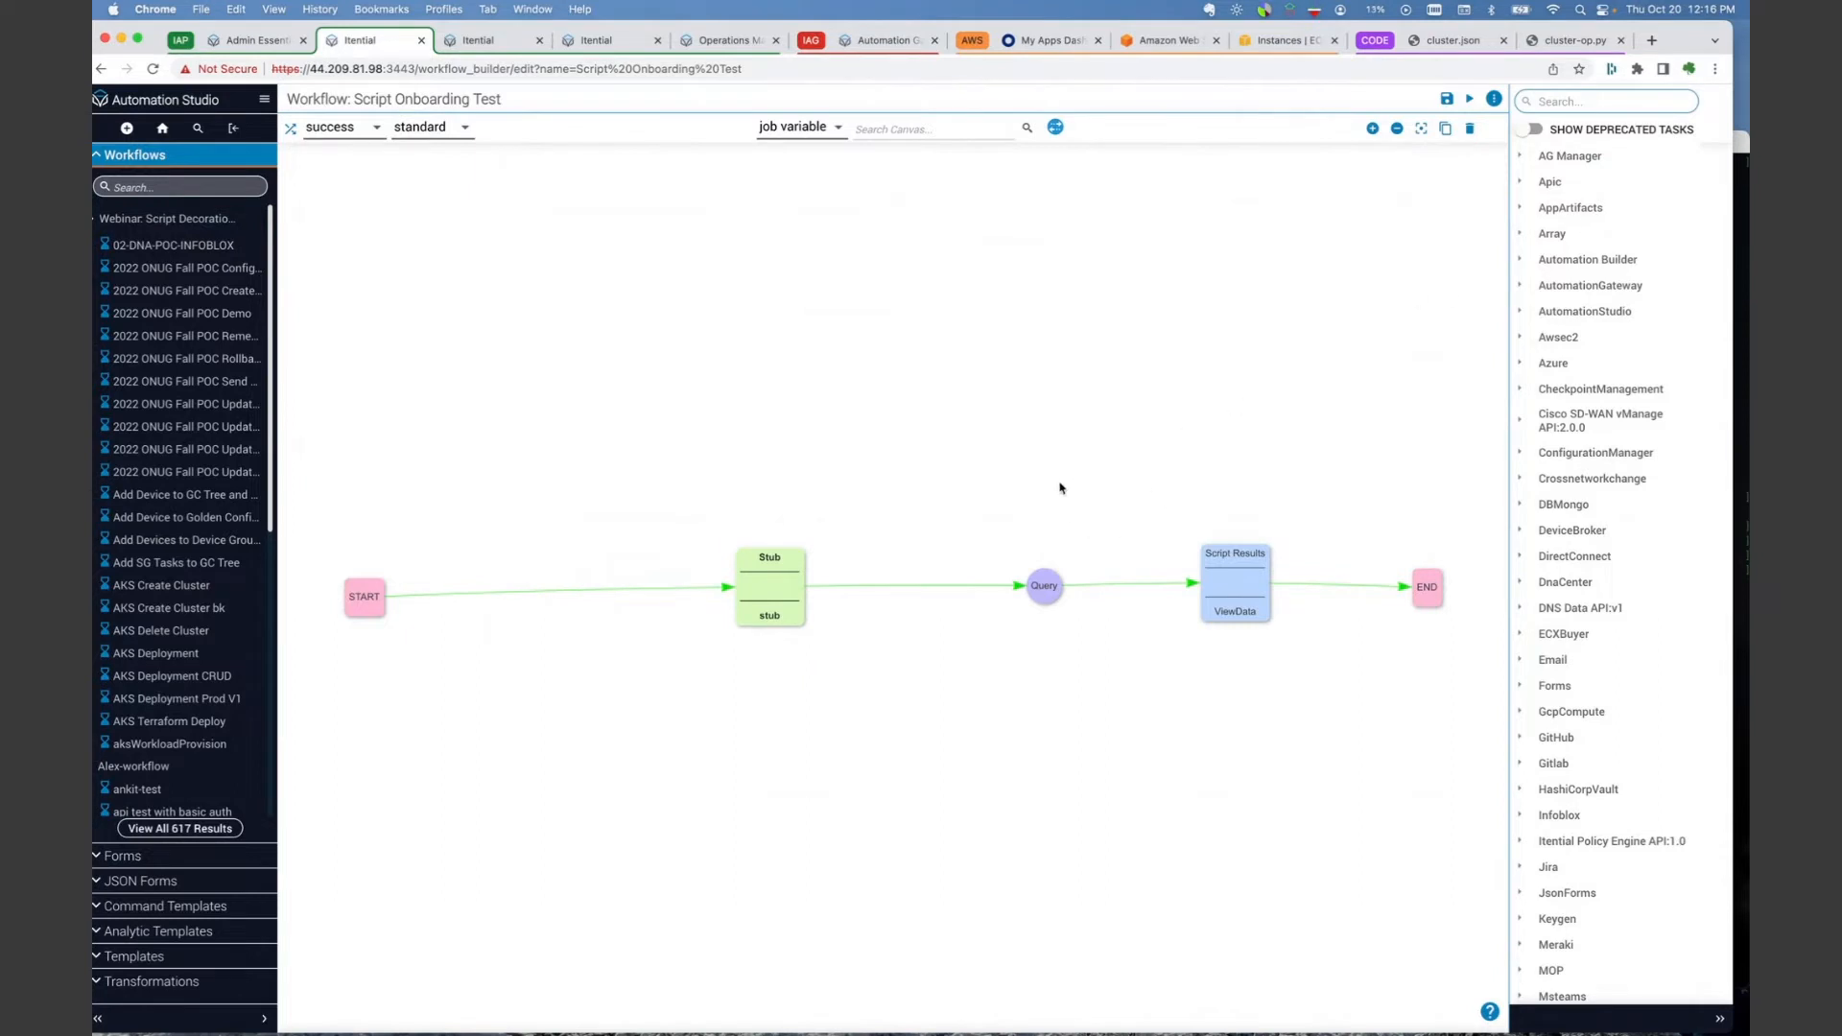
- Search the available tasks for aaa-, and reload the Script Onboarding Test workflow page, discarding its unsaved changes
type("aaa")
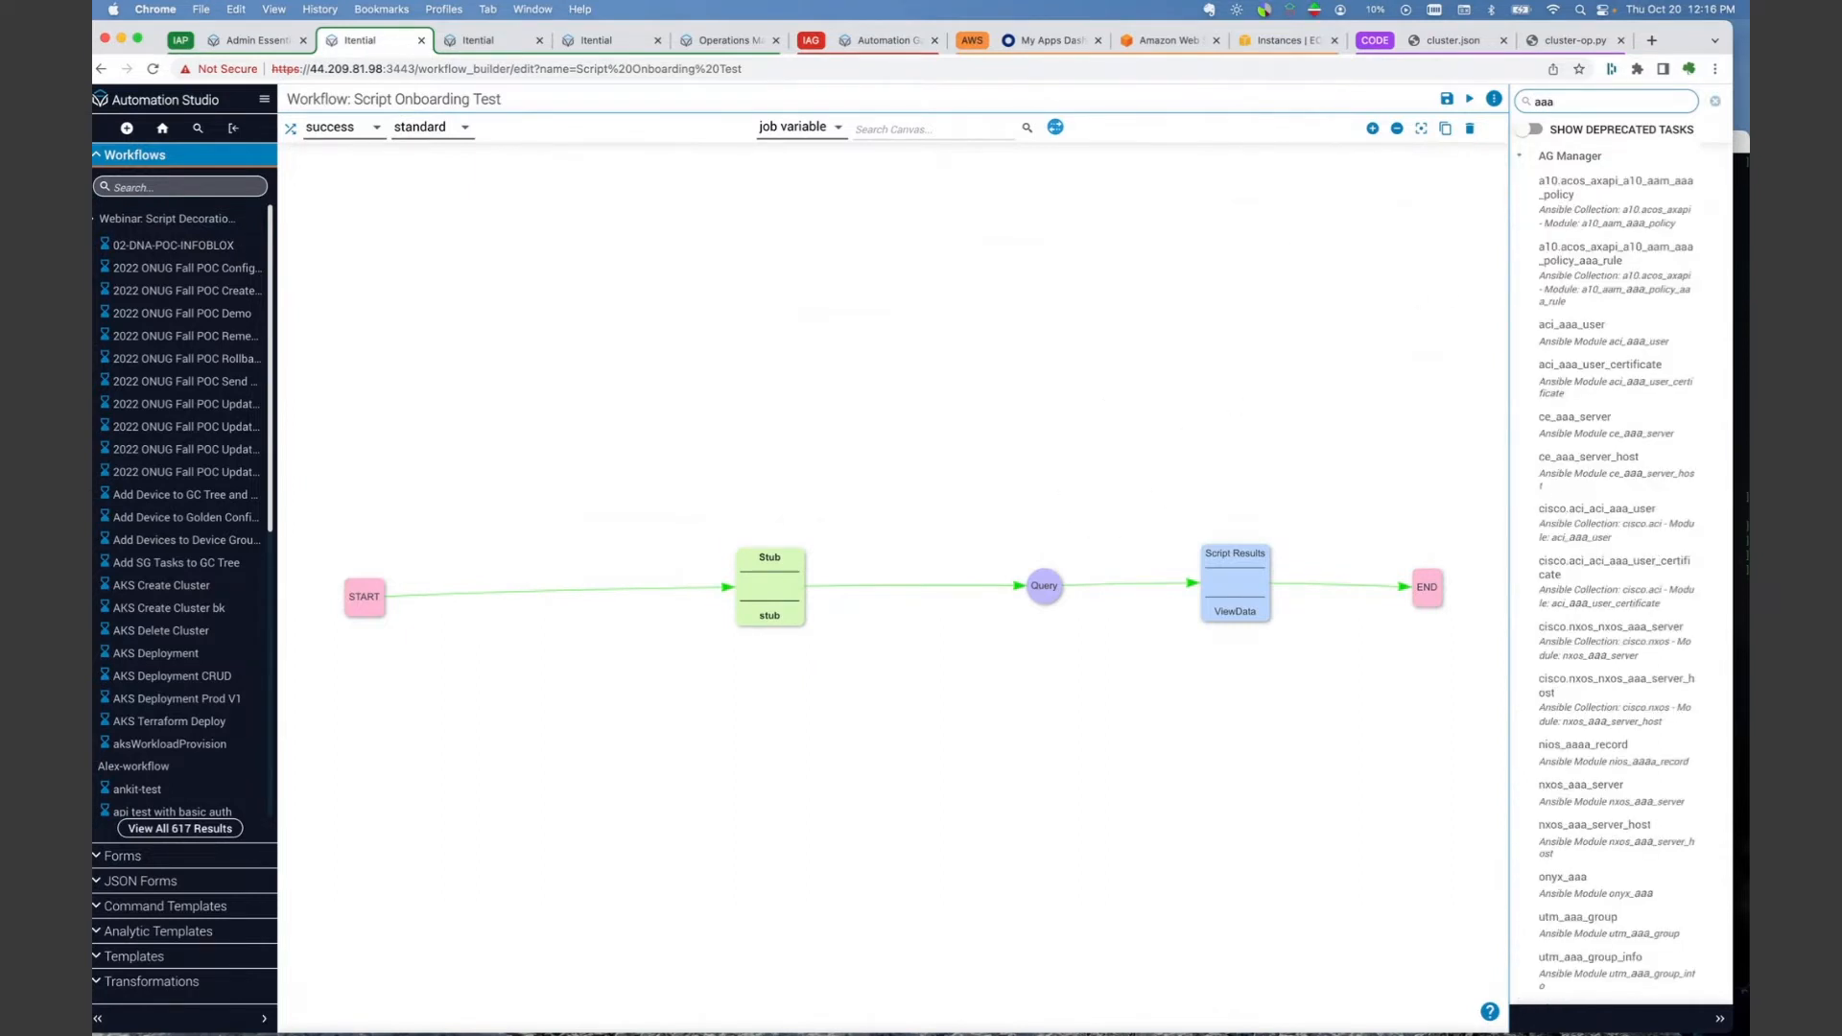
type("-")
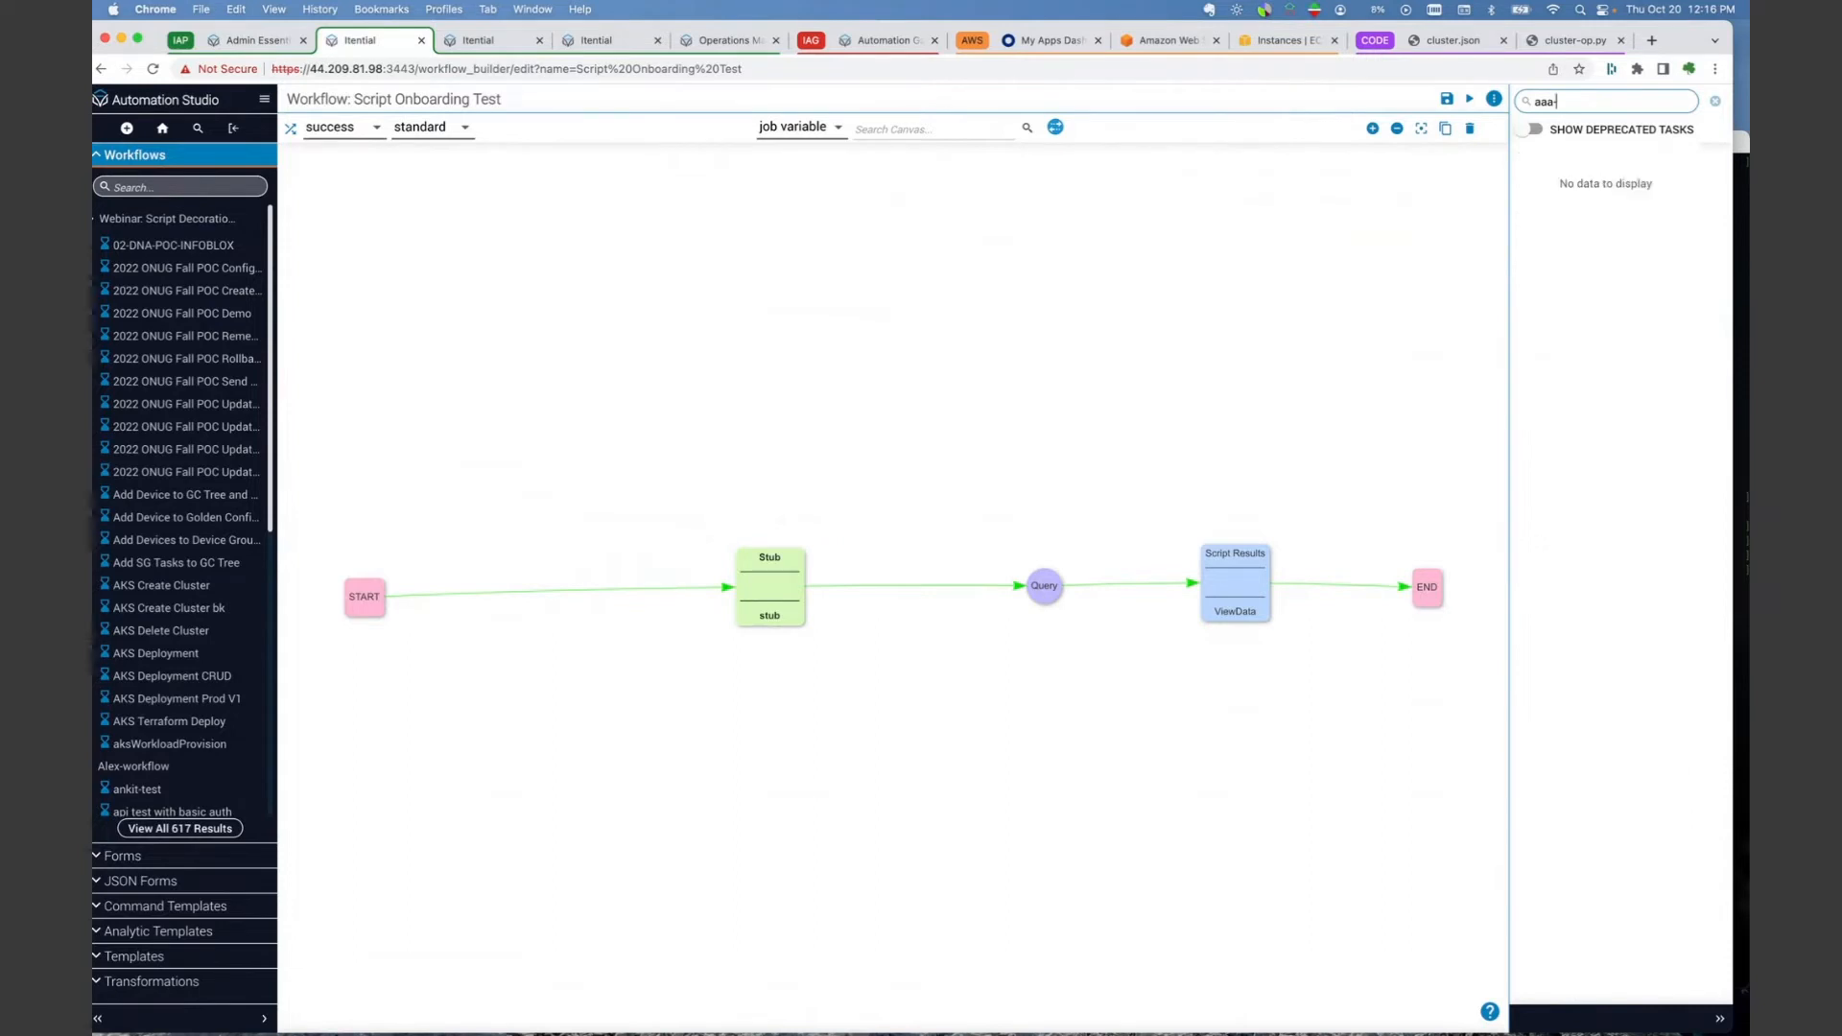
left_click(151, 70)
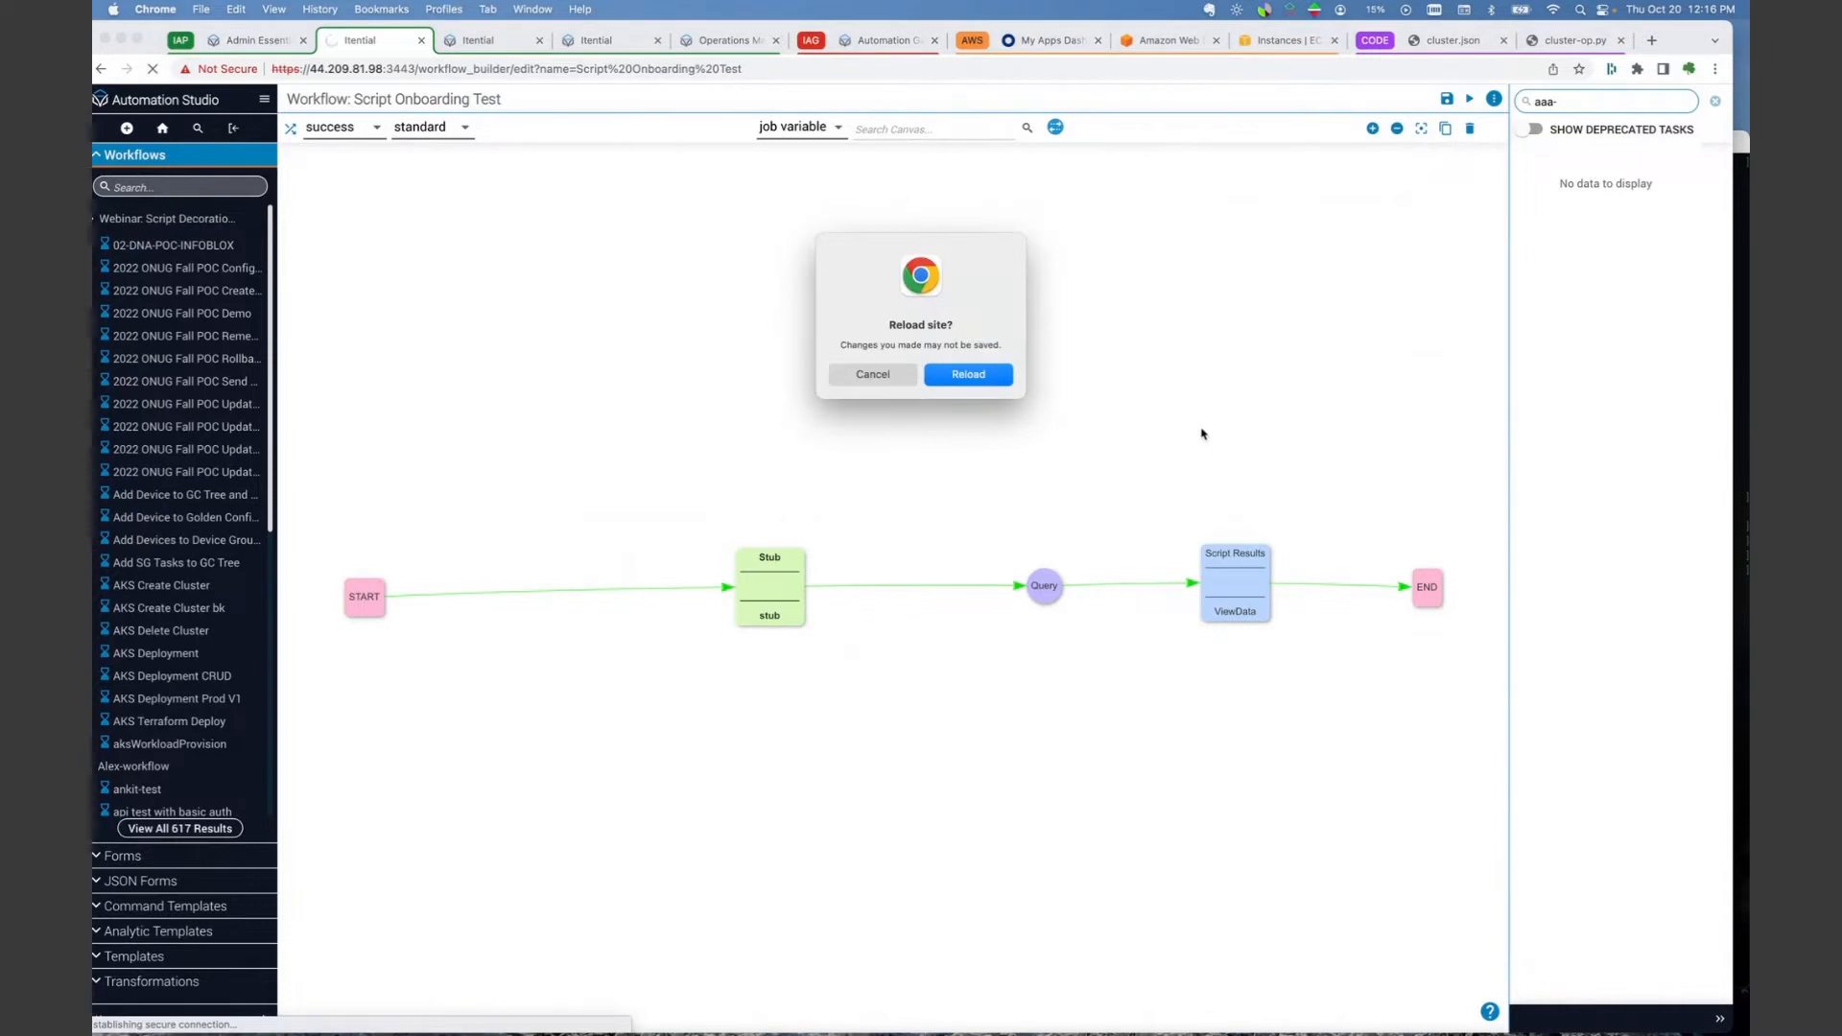
left_click(969, 376)
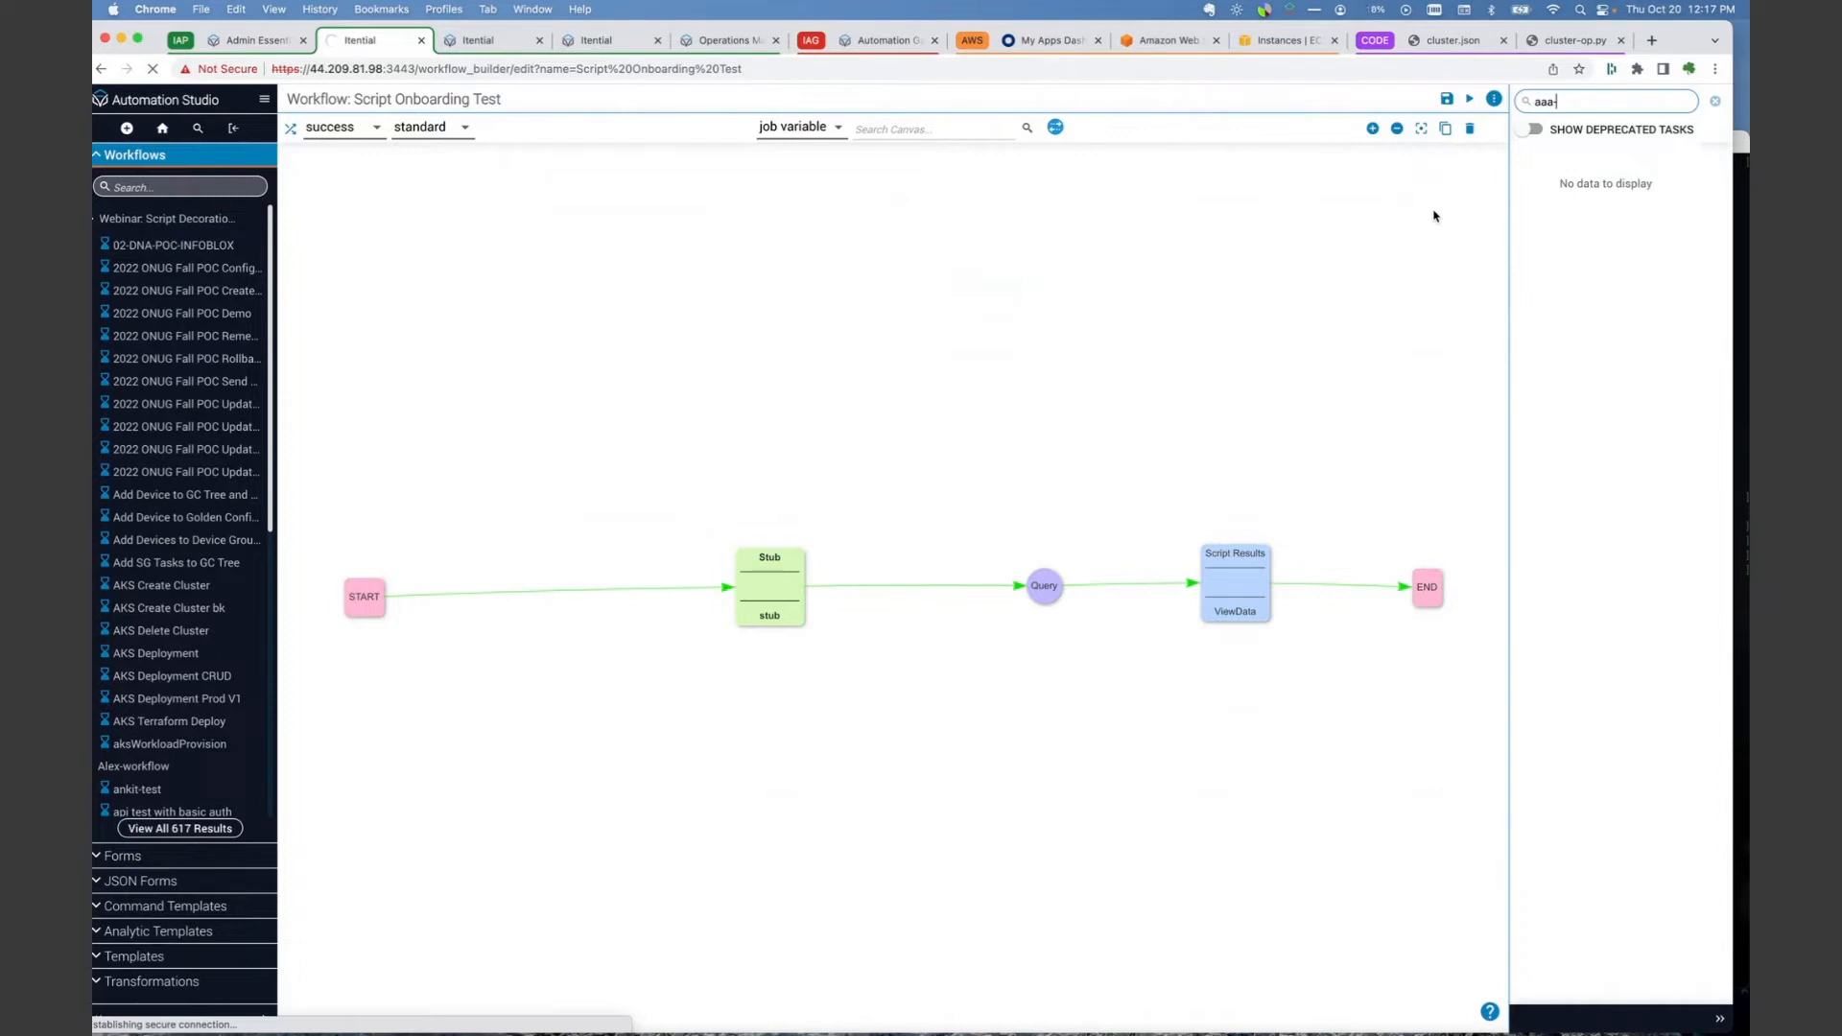
- Find the aaa-cluster-op.py task with the search aaa-, place it above Stub, and connect it from START to Query
left_click(1562, 100)
type("aaa")
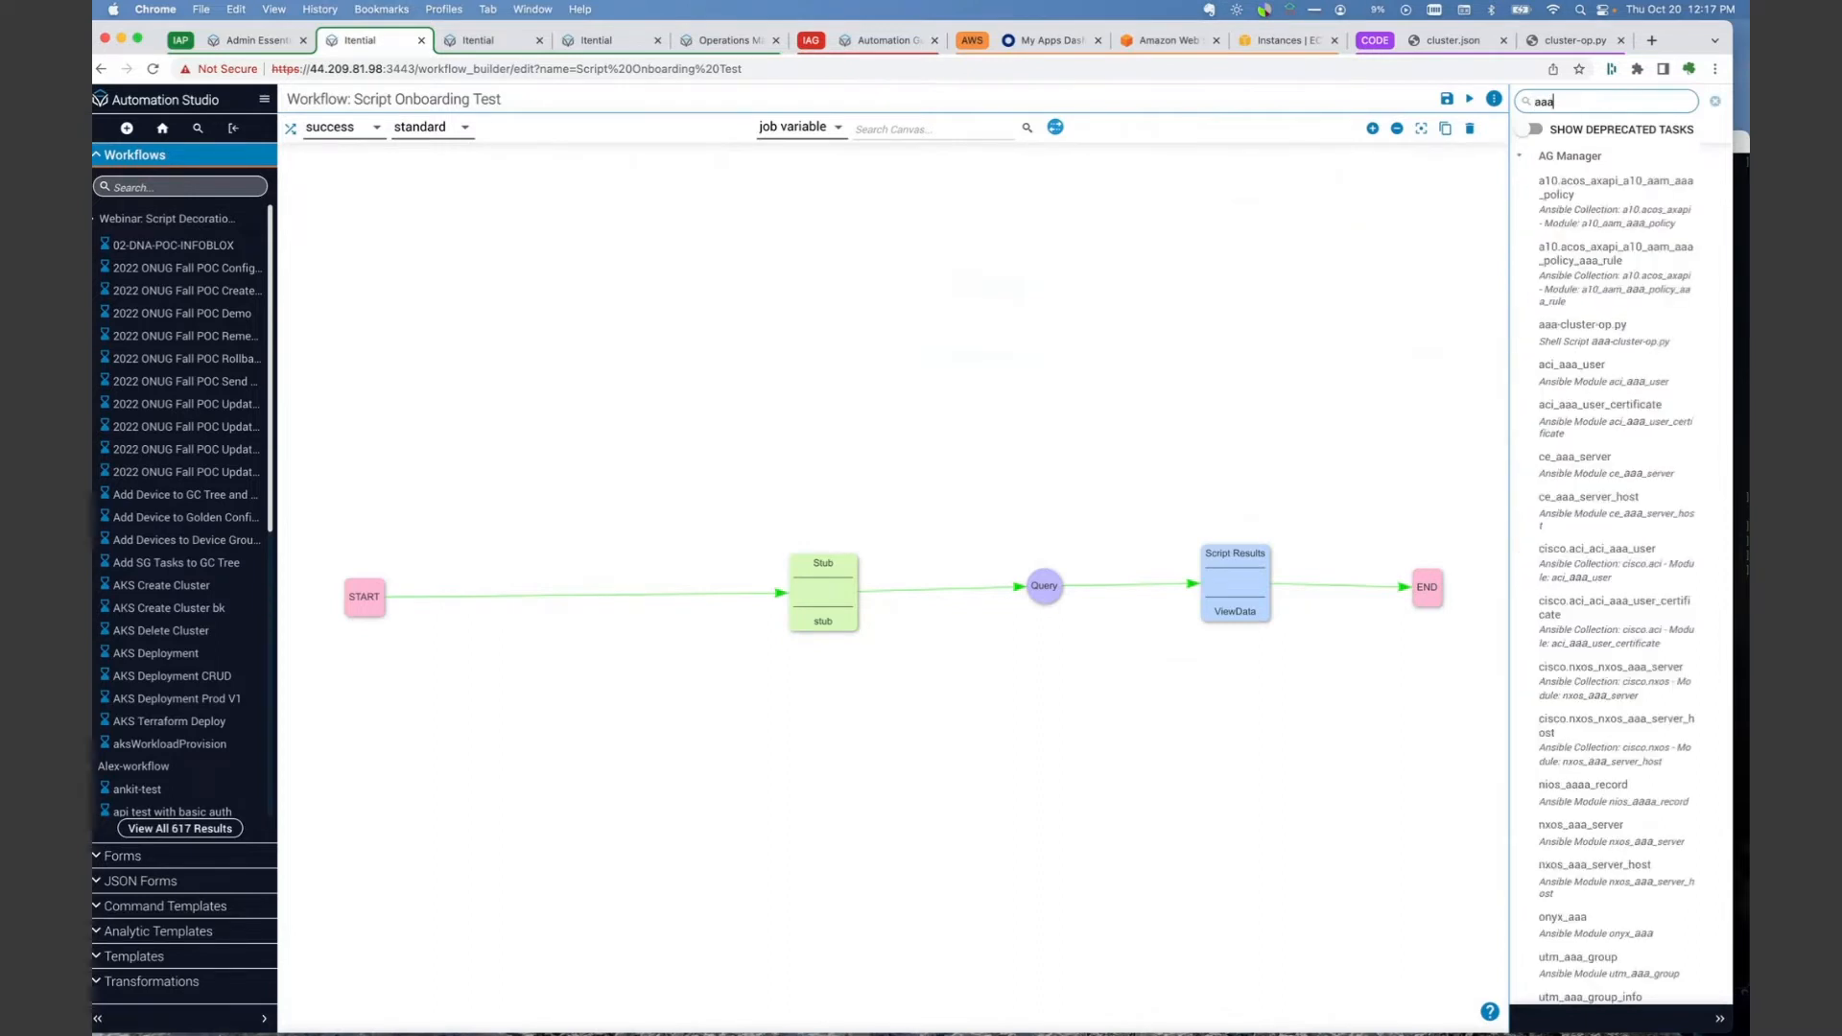
type("-")
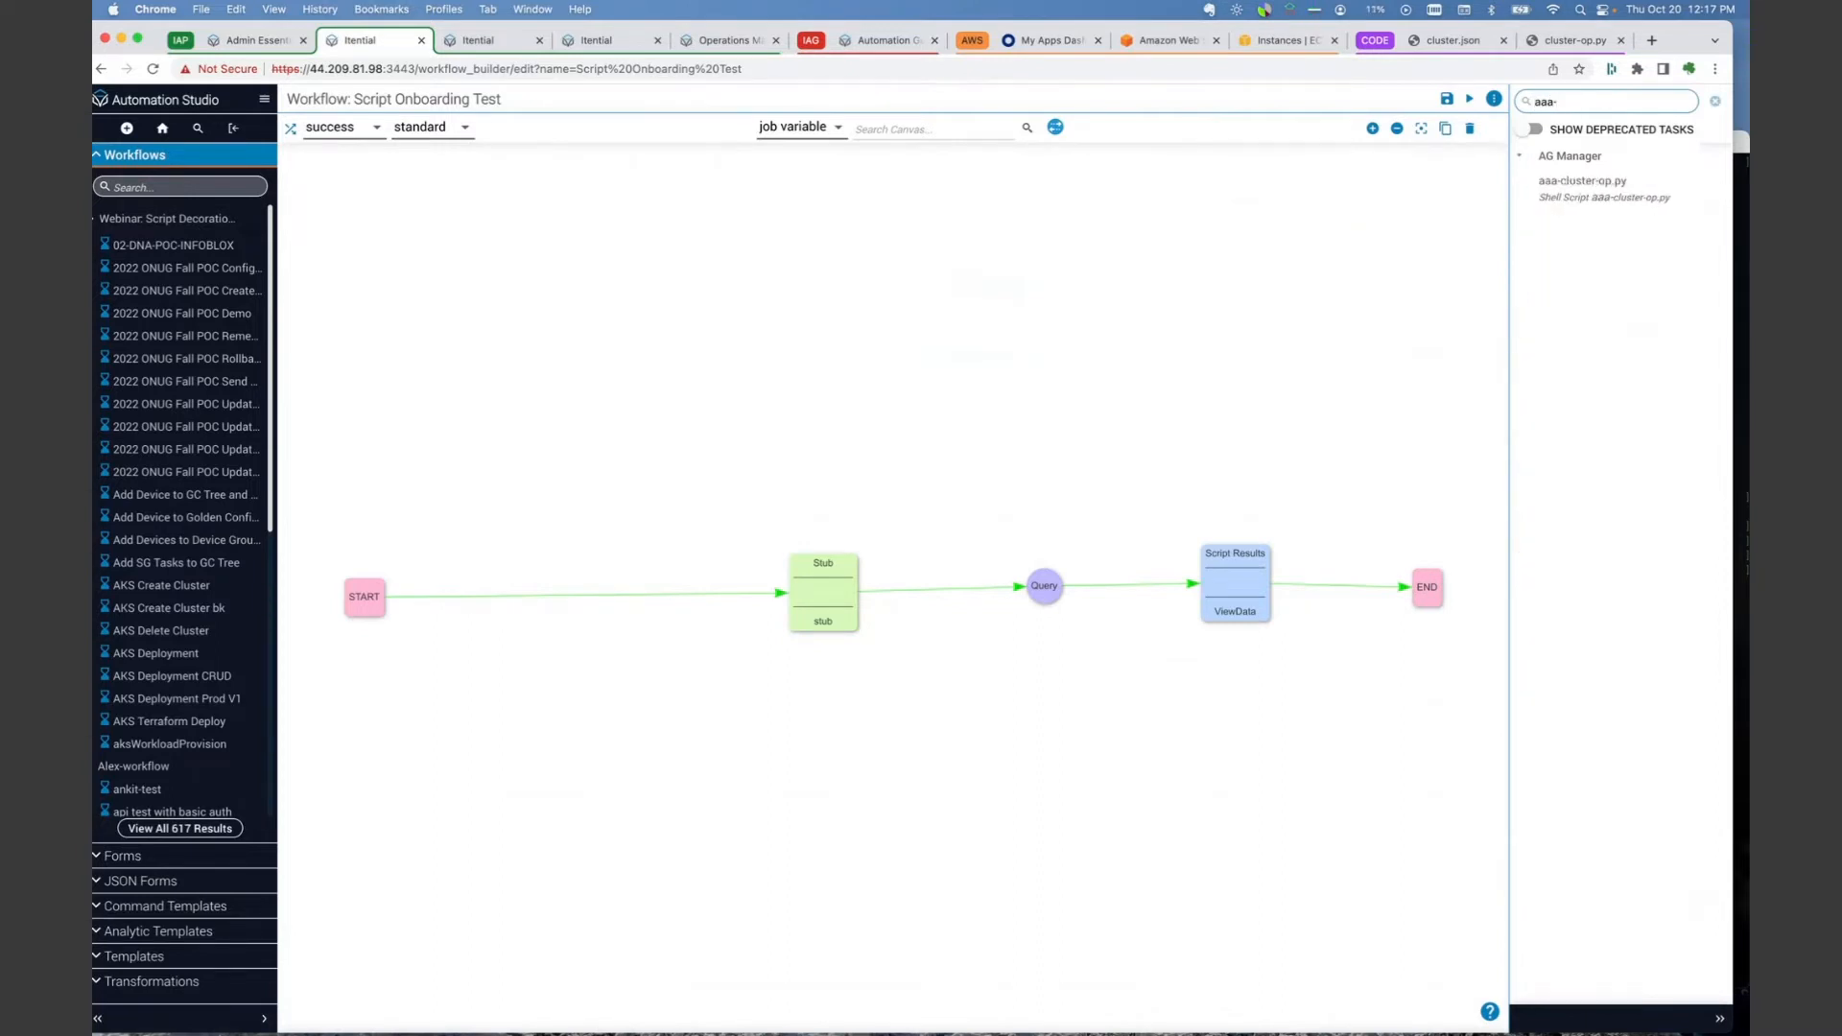
left_click_drag(1522, 190, 756, 459)
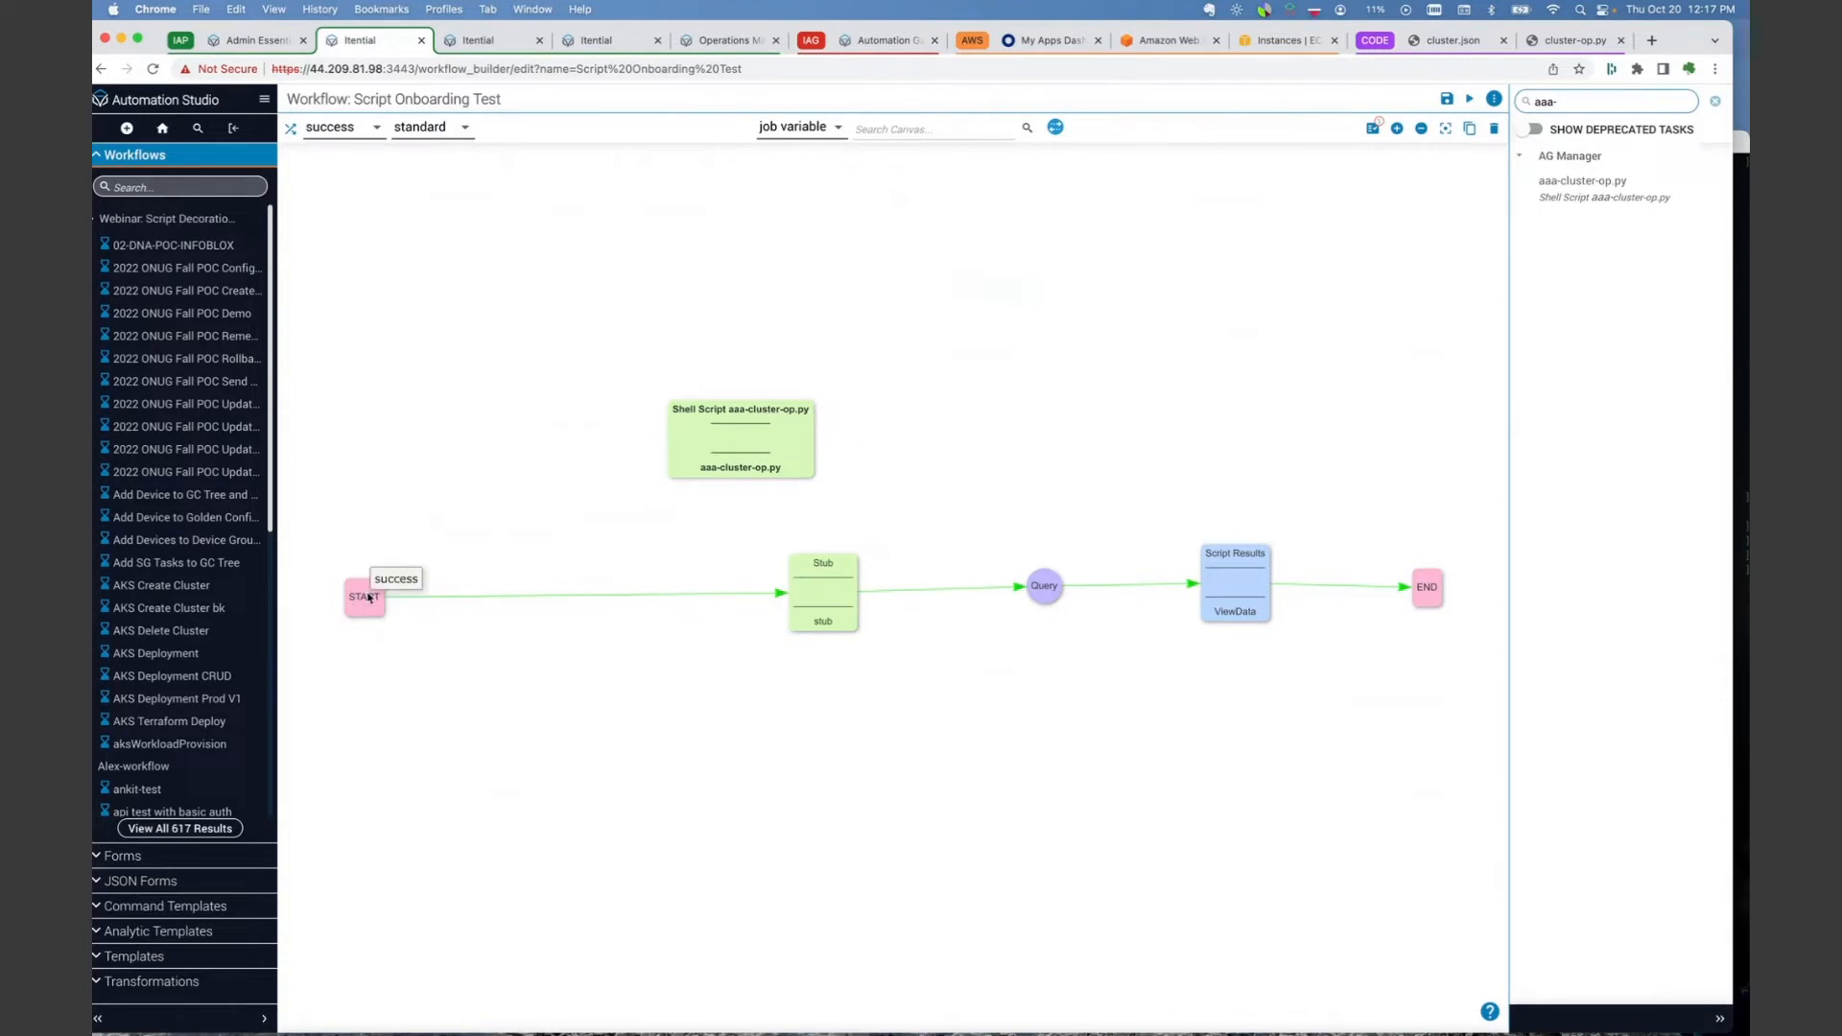
left_click_drag(368, 597, 1045, 588)
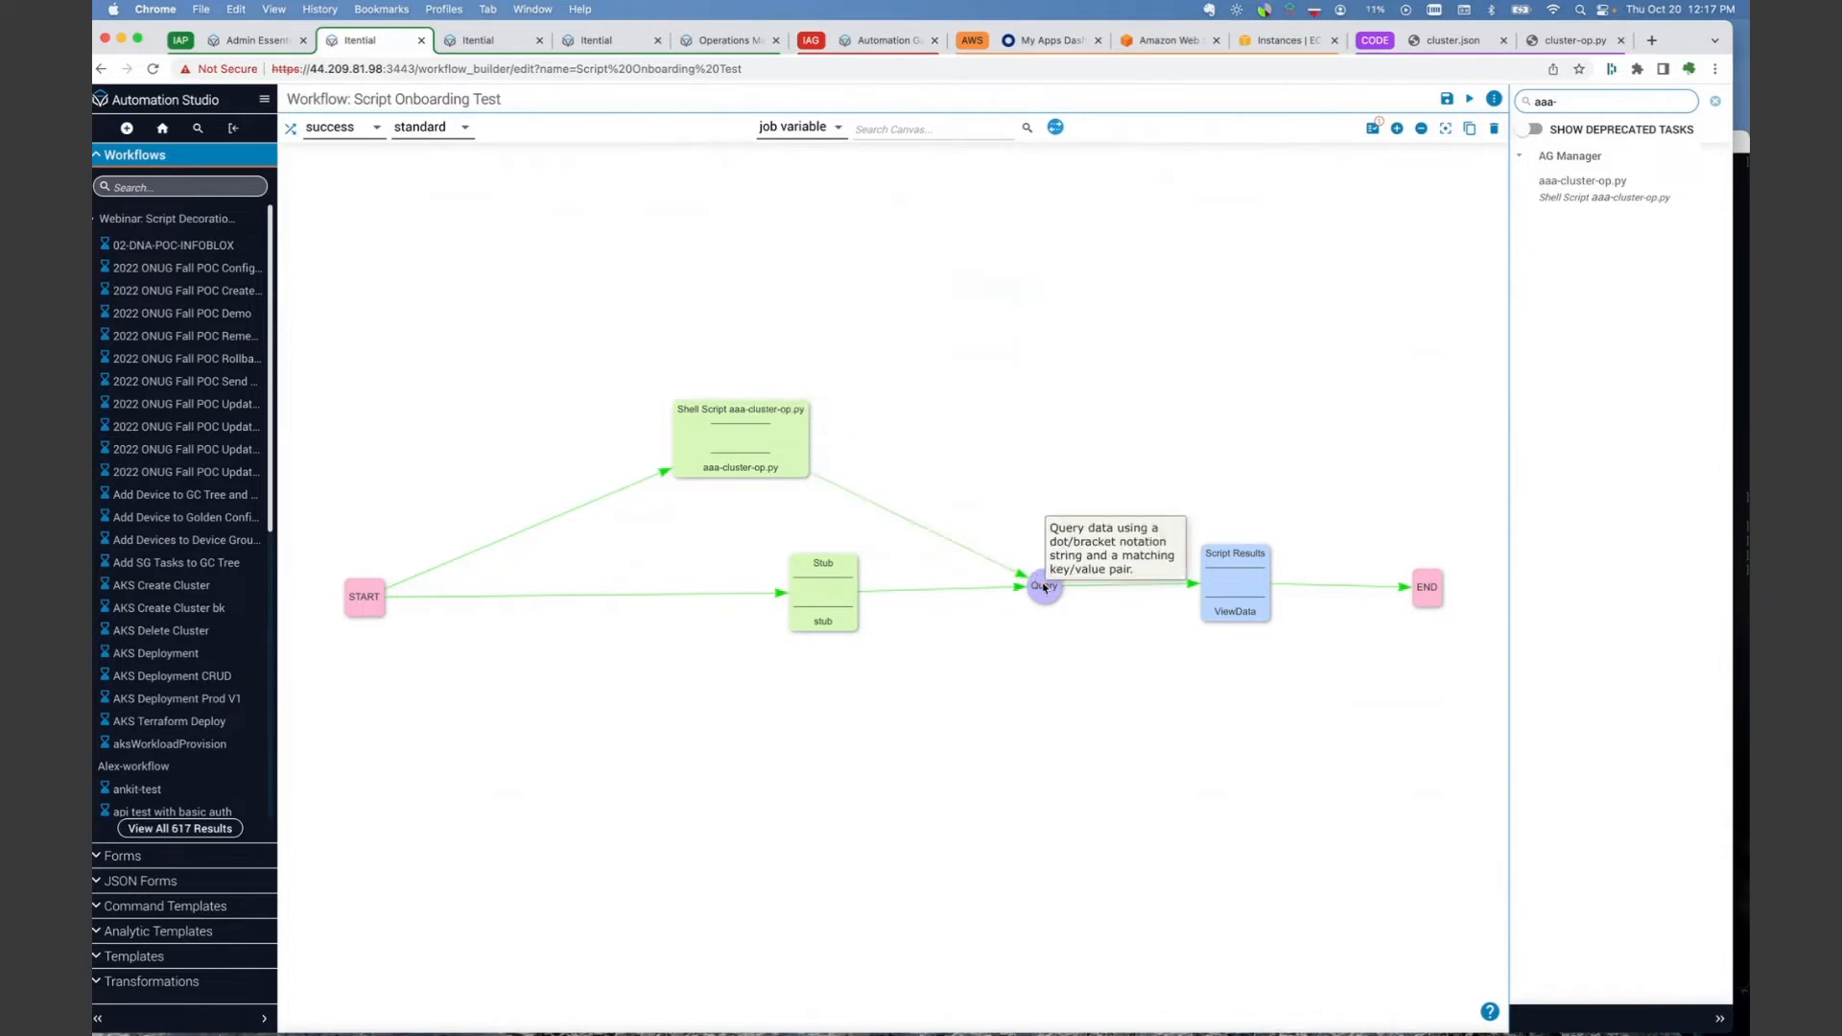
- Set the aaa-cluster-op.py task's file to /home/itential/cluster.json and check to True, and save the task
double_click(744, 432)
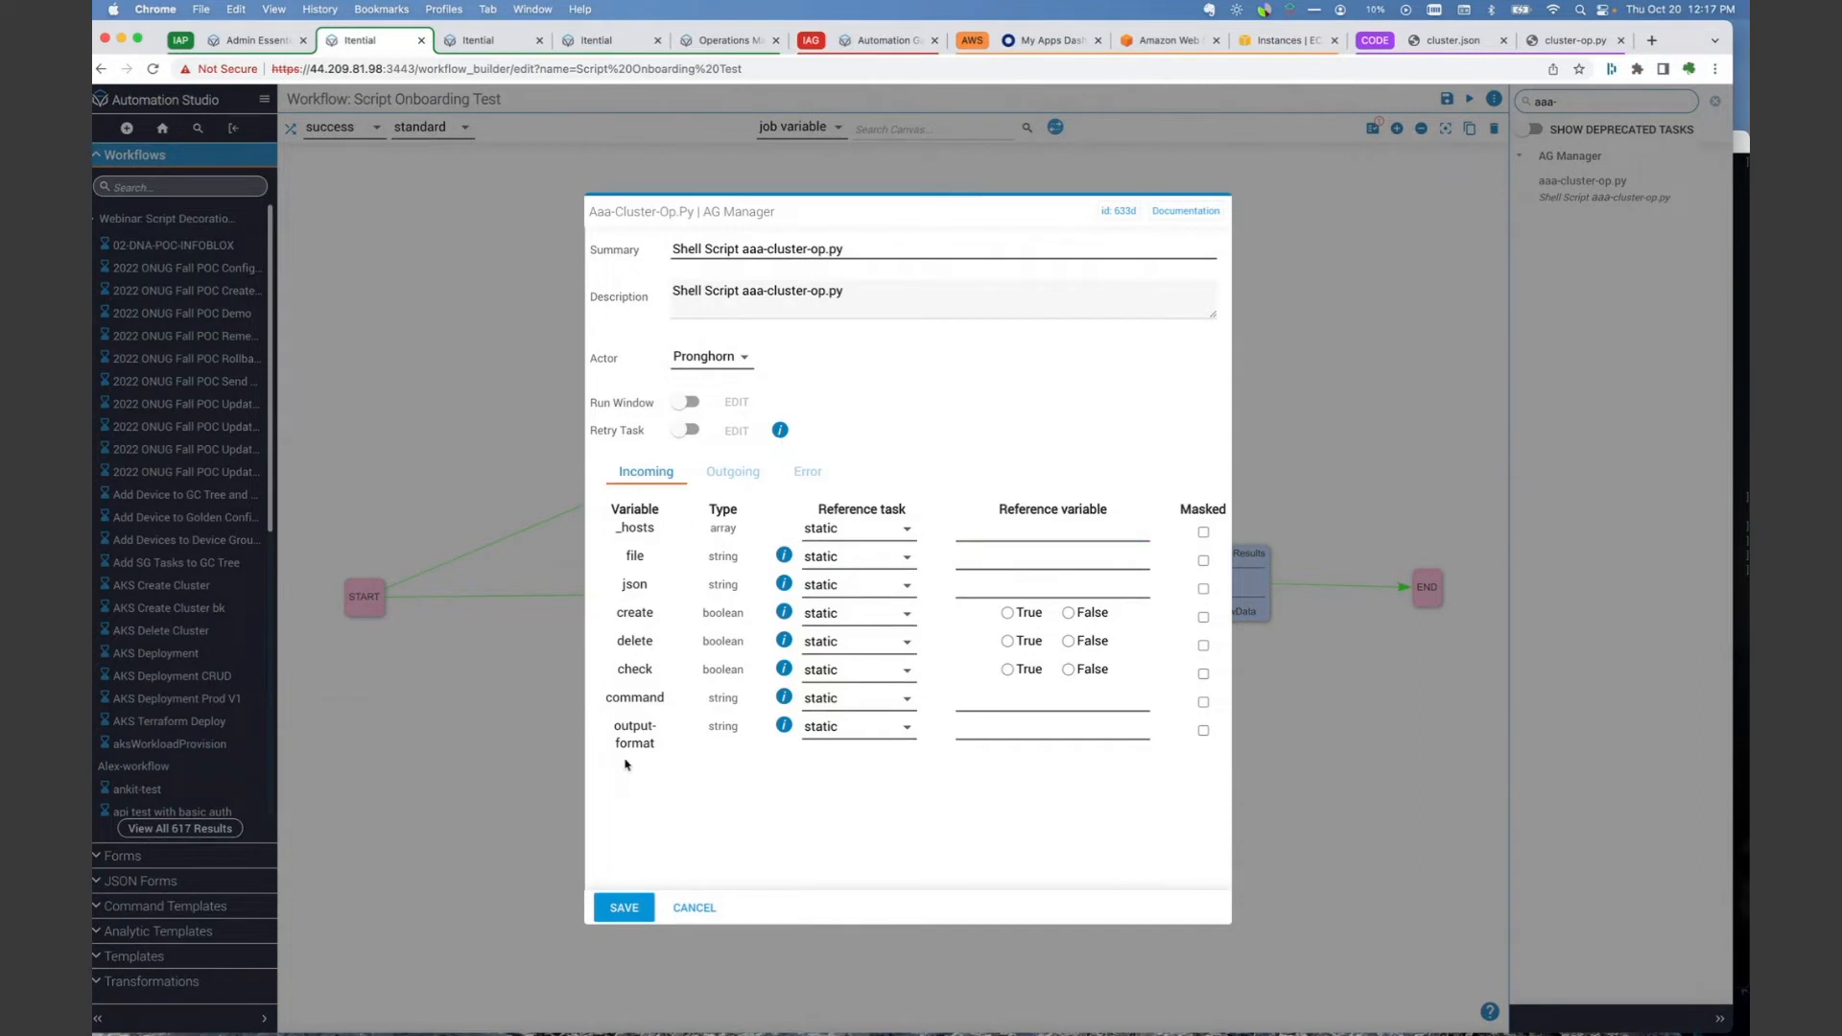
left_click(964, 556)
type("/")
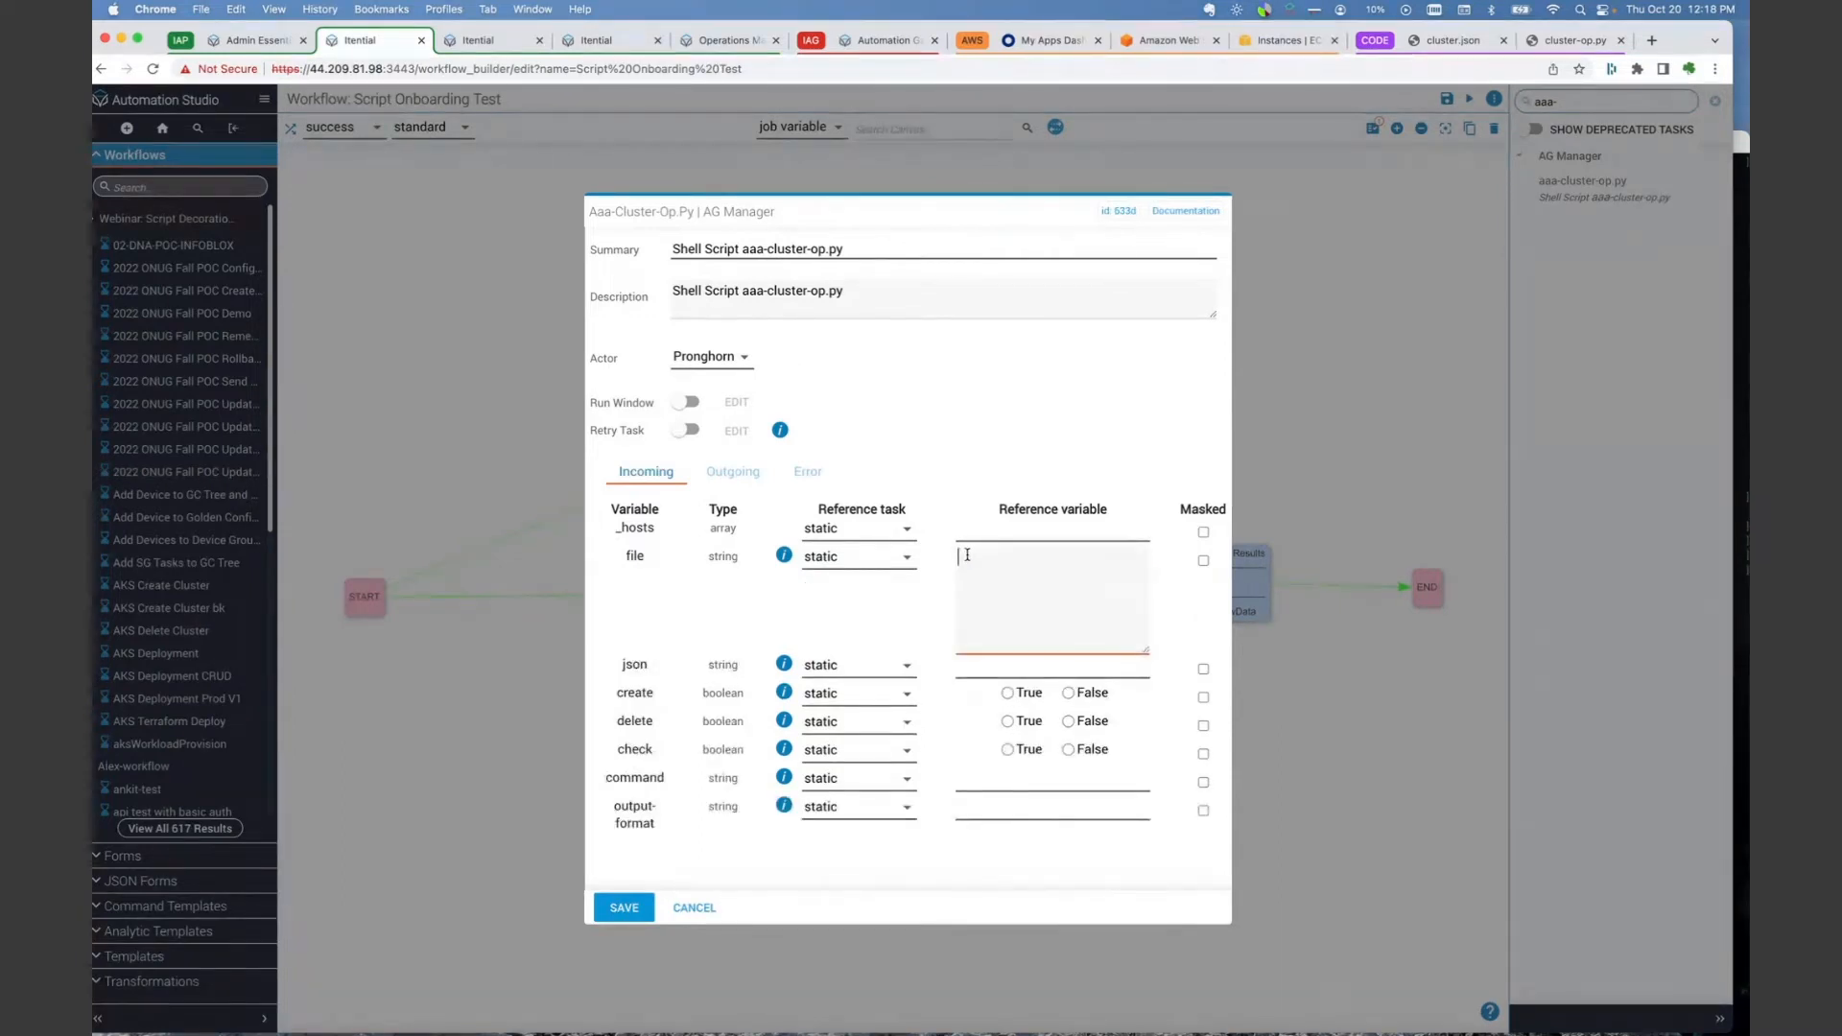
type("home/it")
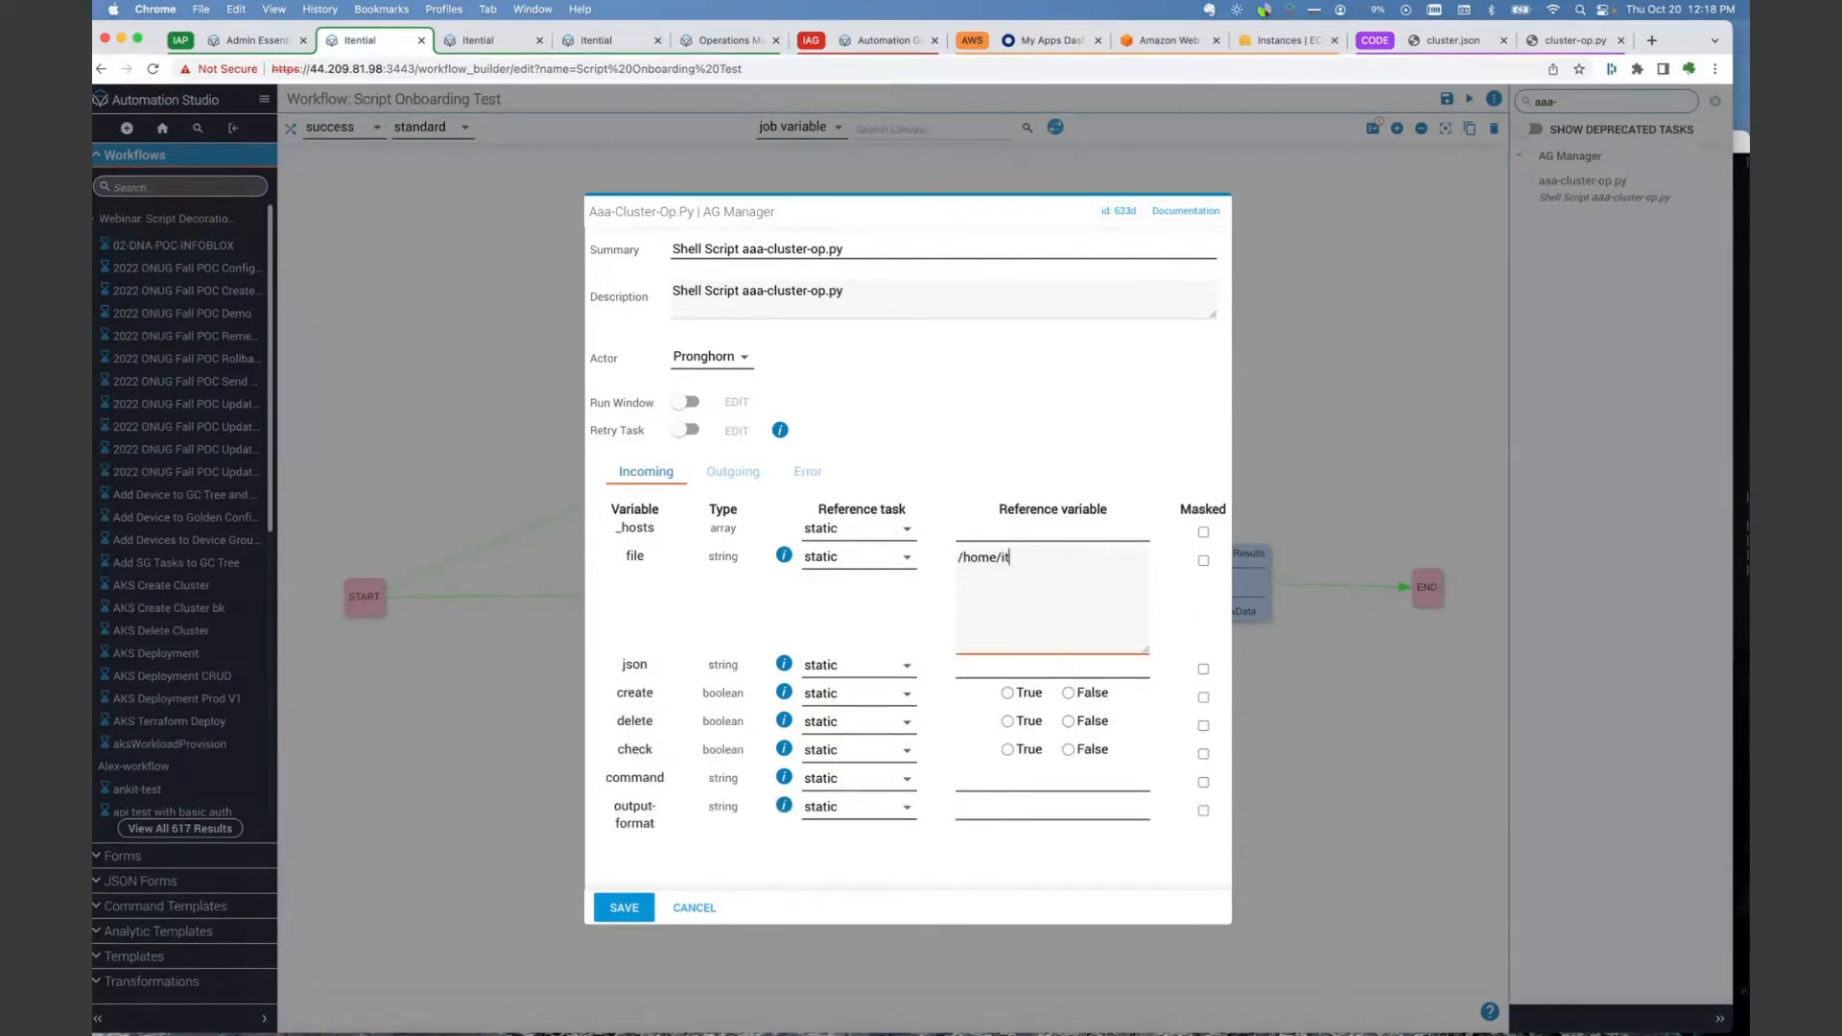
type("ential/cluster.json")
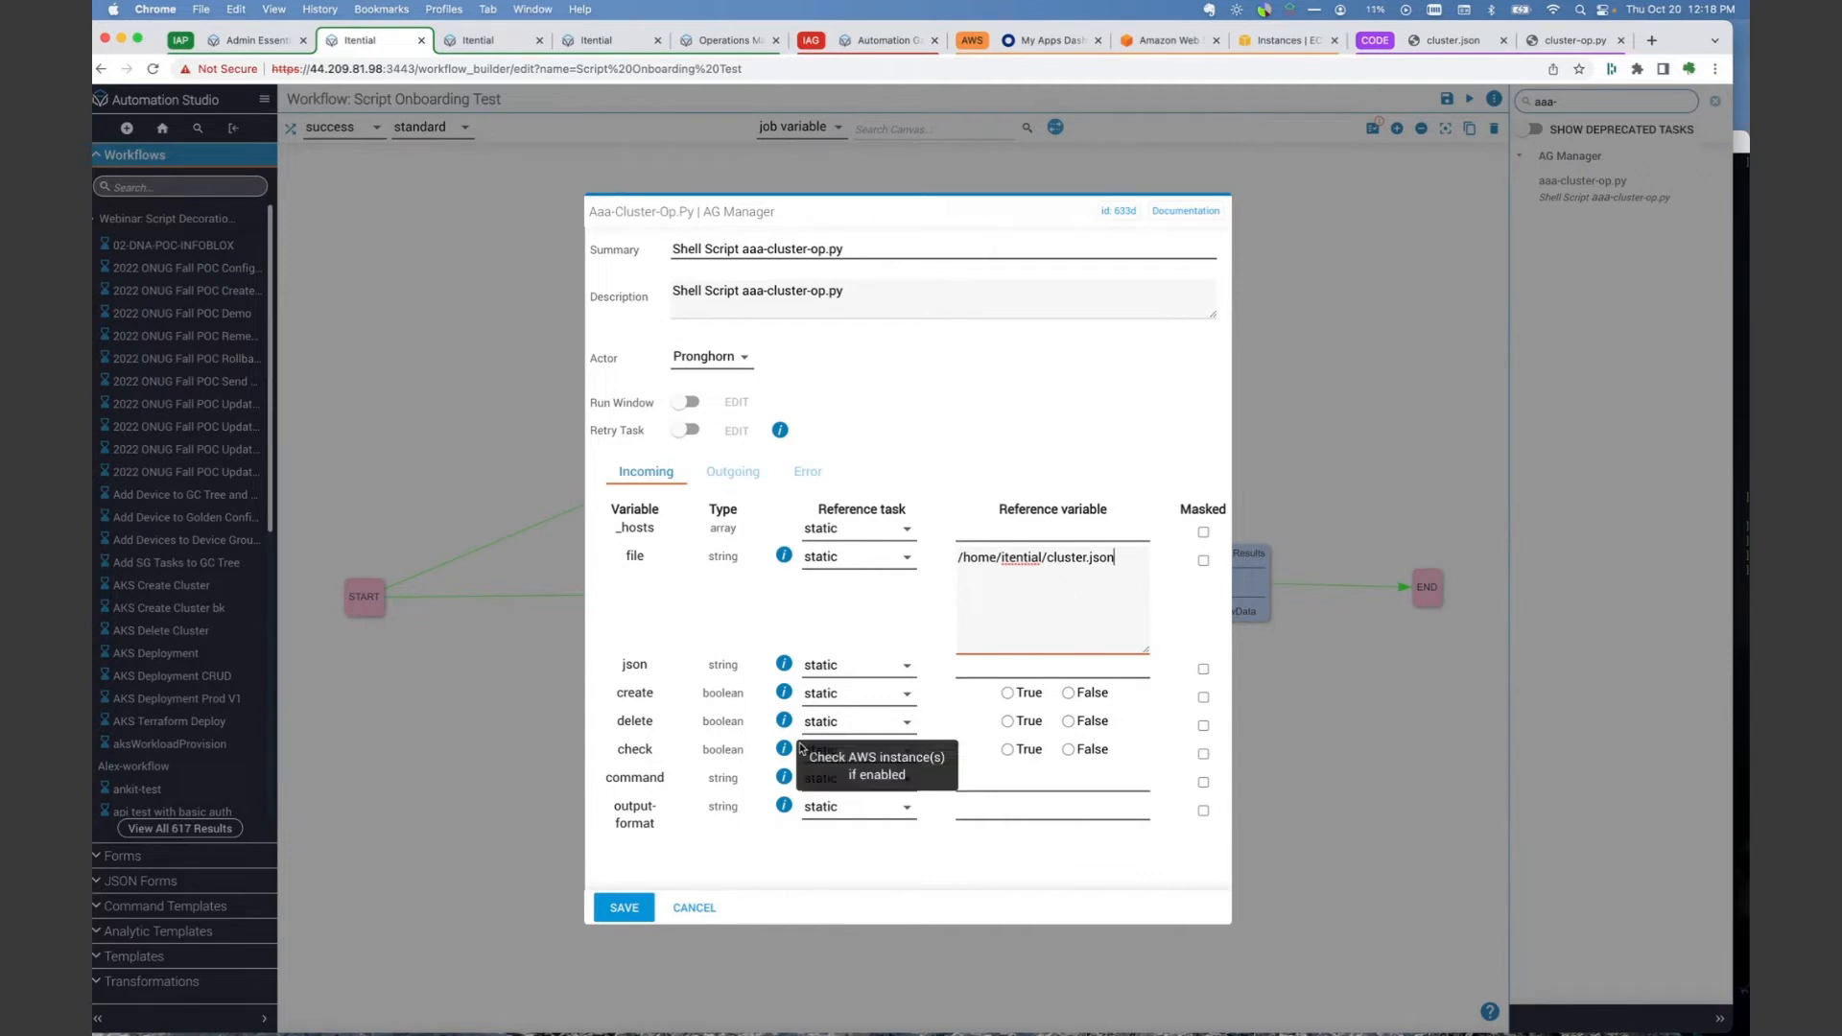
left_click(1007, 750)
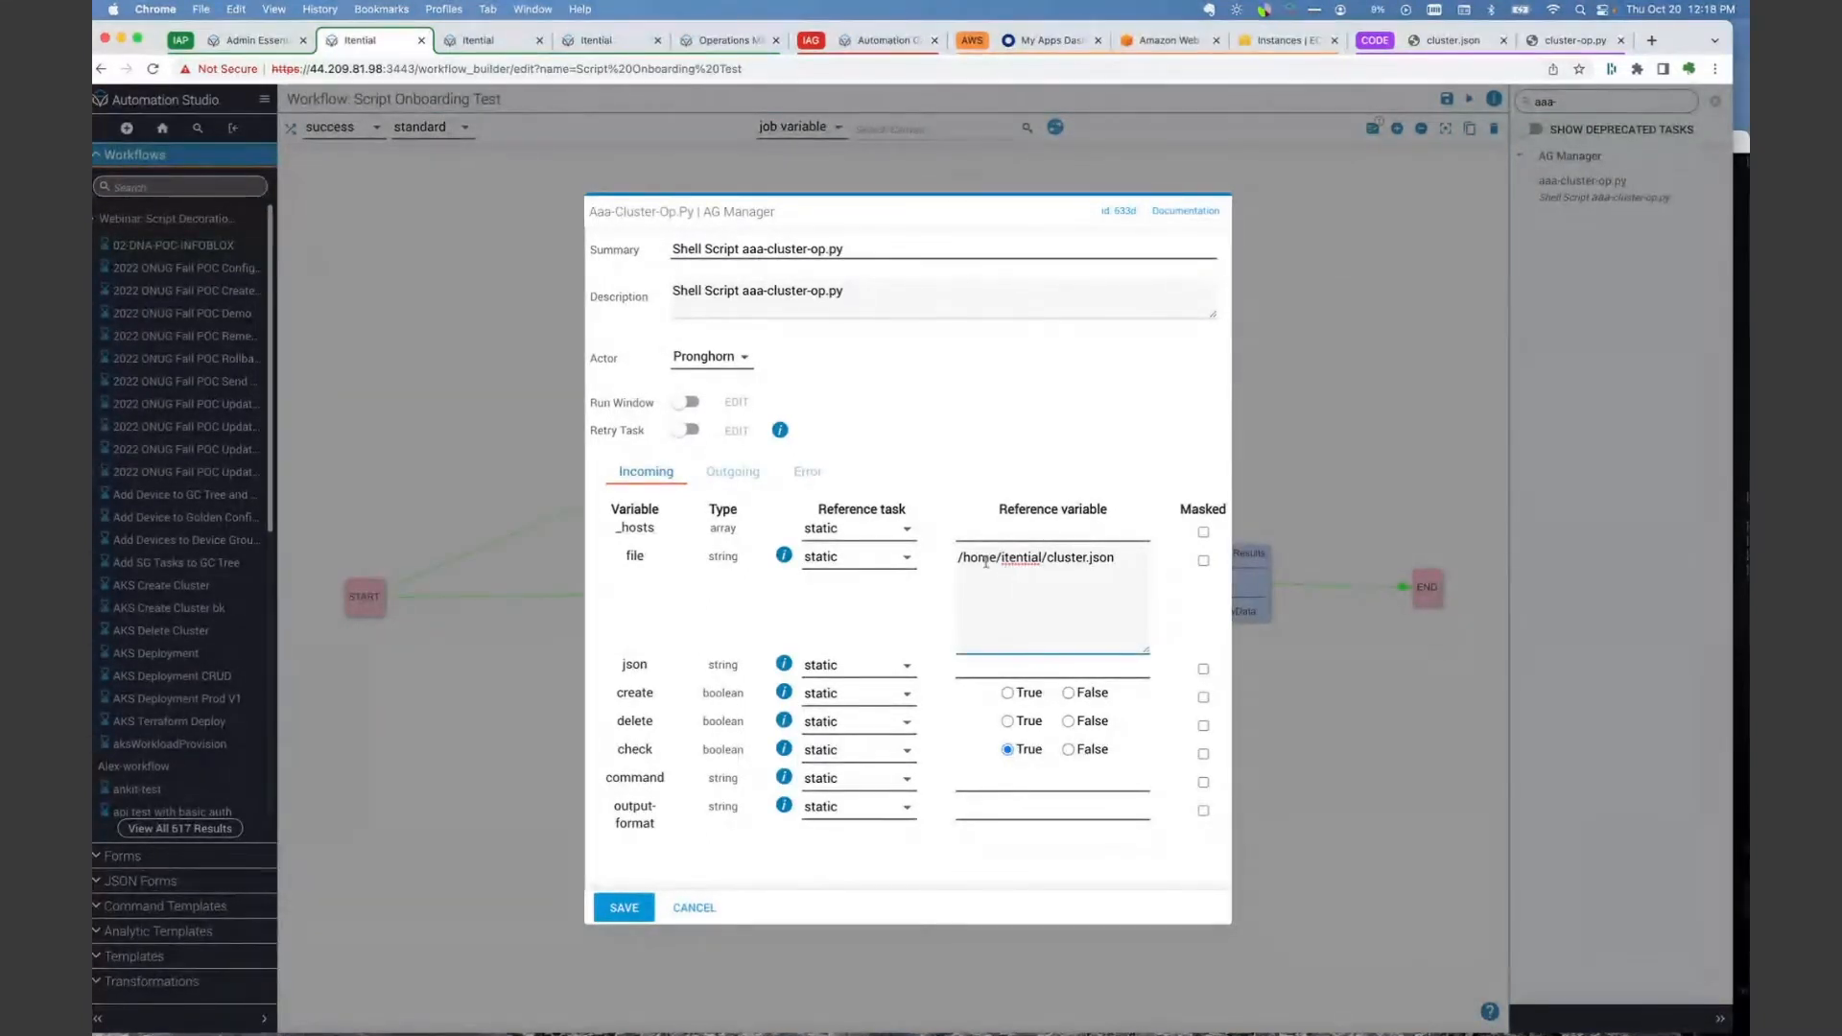
left_click(617, 912)
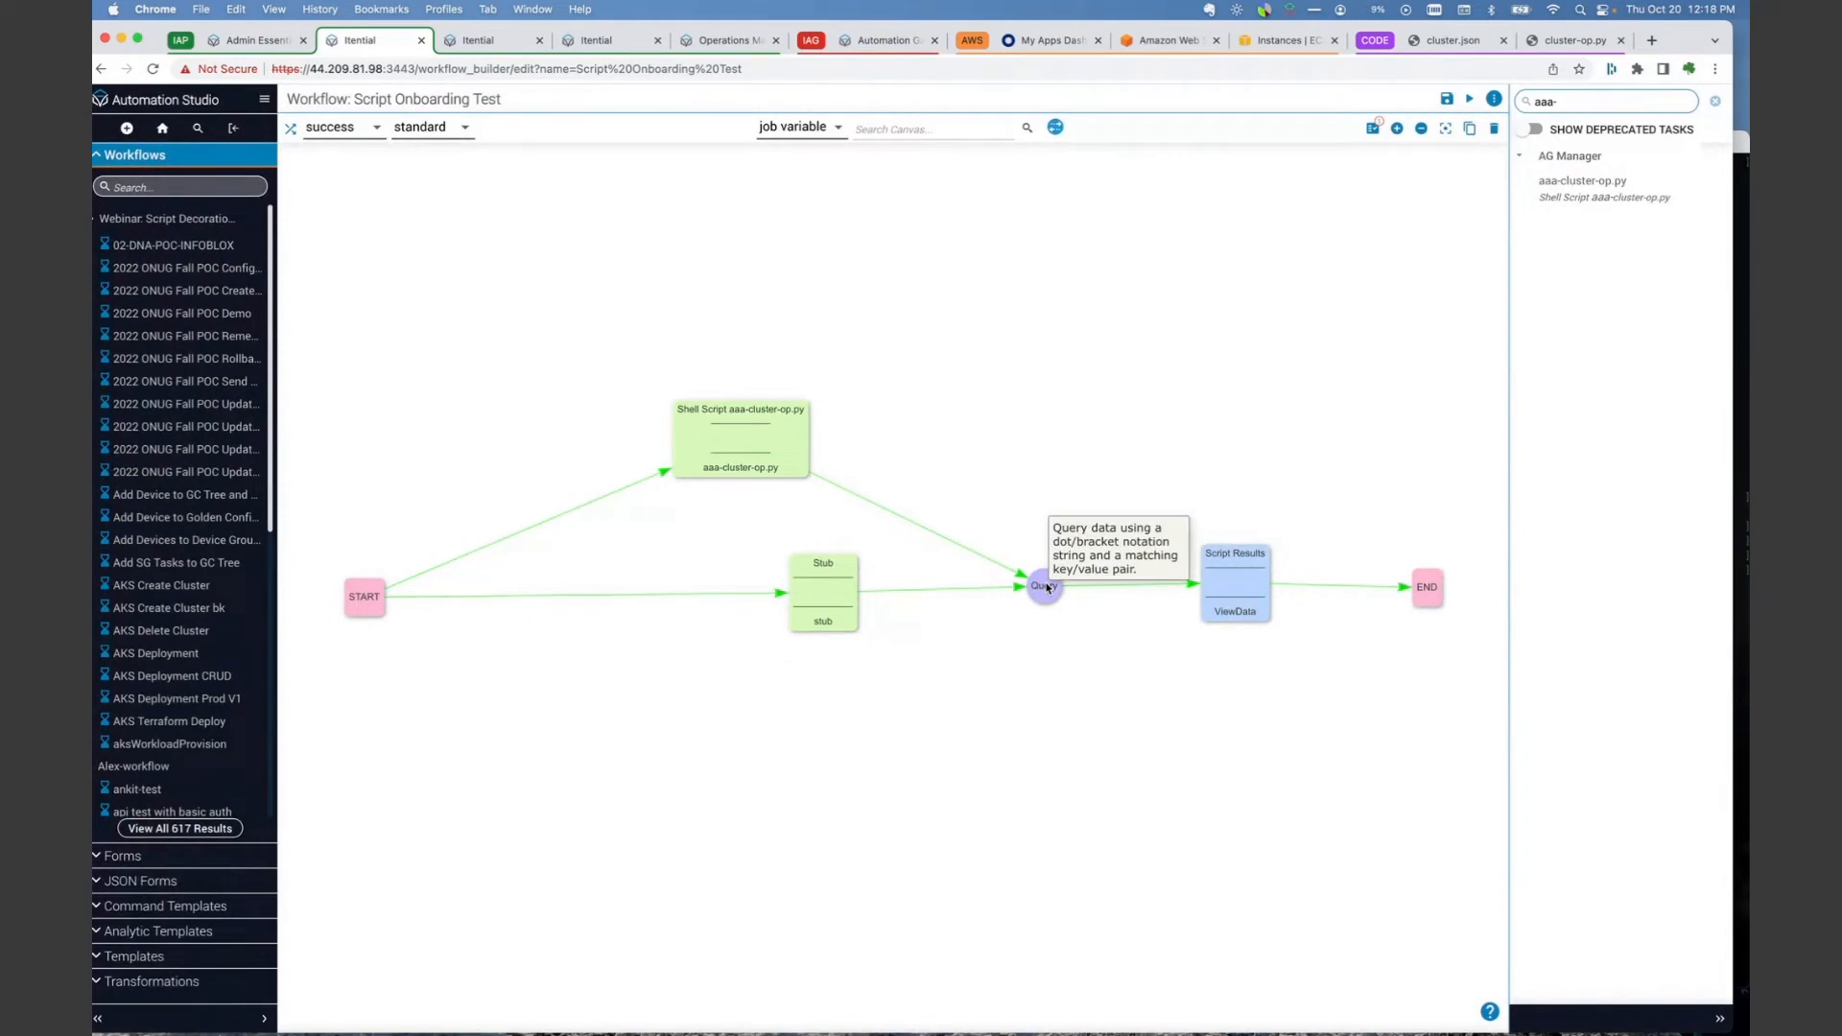
- Set the Query task's obj reference to the Shell Script aaa-cluster-op.py task with variable stdout, and save it
double_click(1048, 587)
left_click(900, 499)
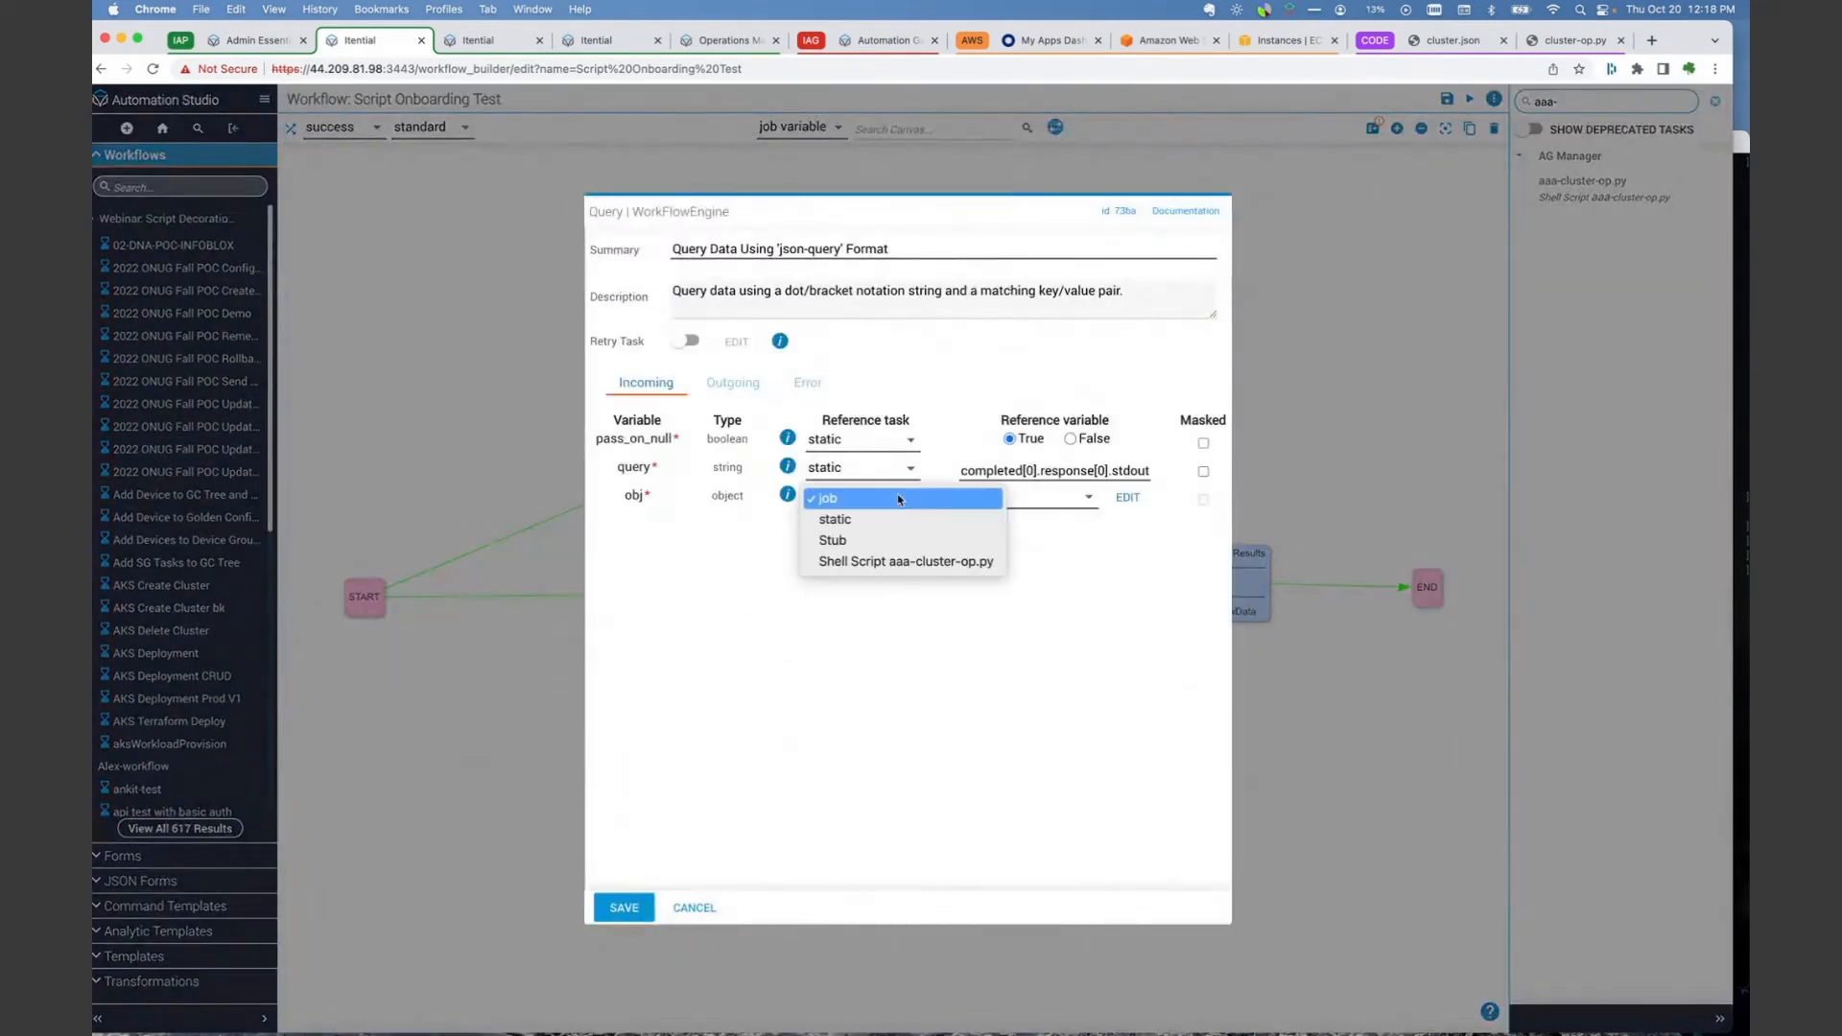
left_click(902, 562)
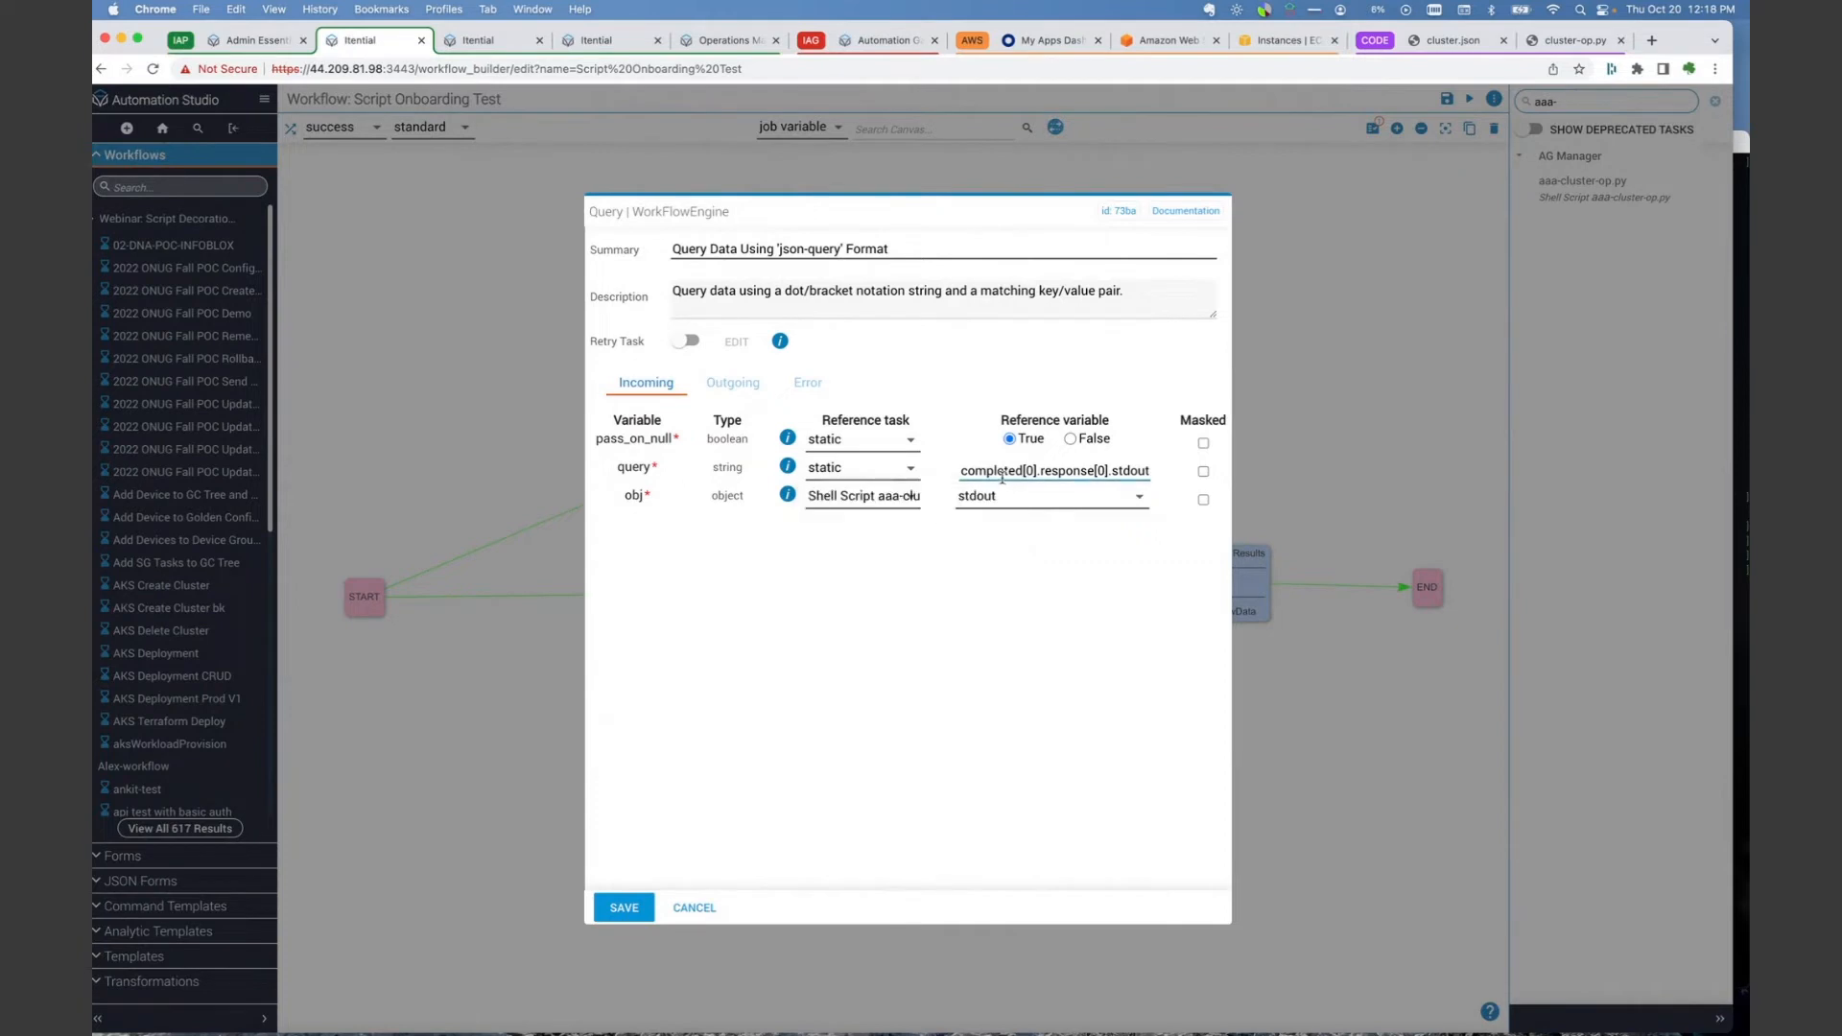
left_click(624, 907)
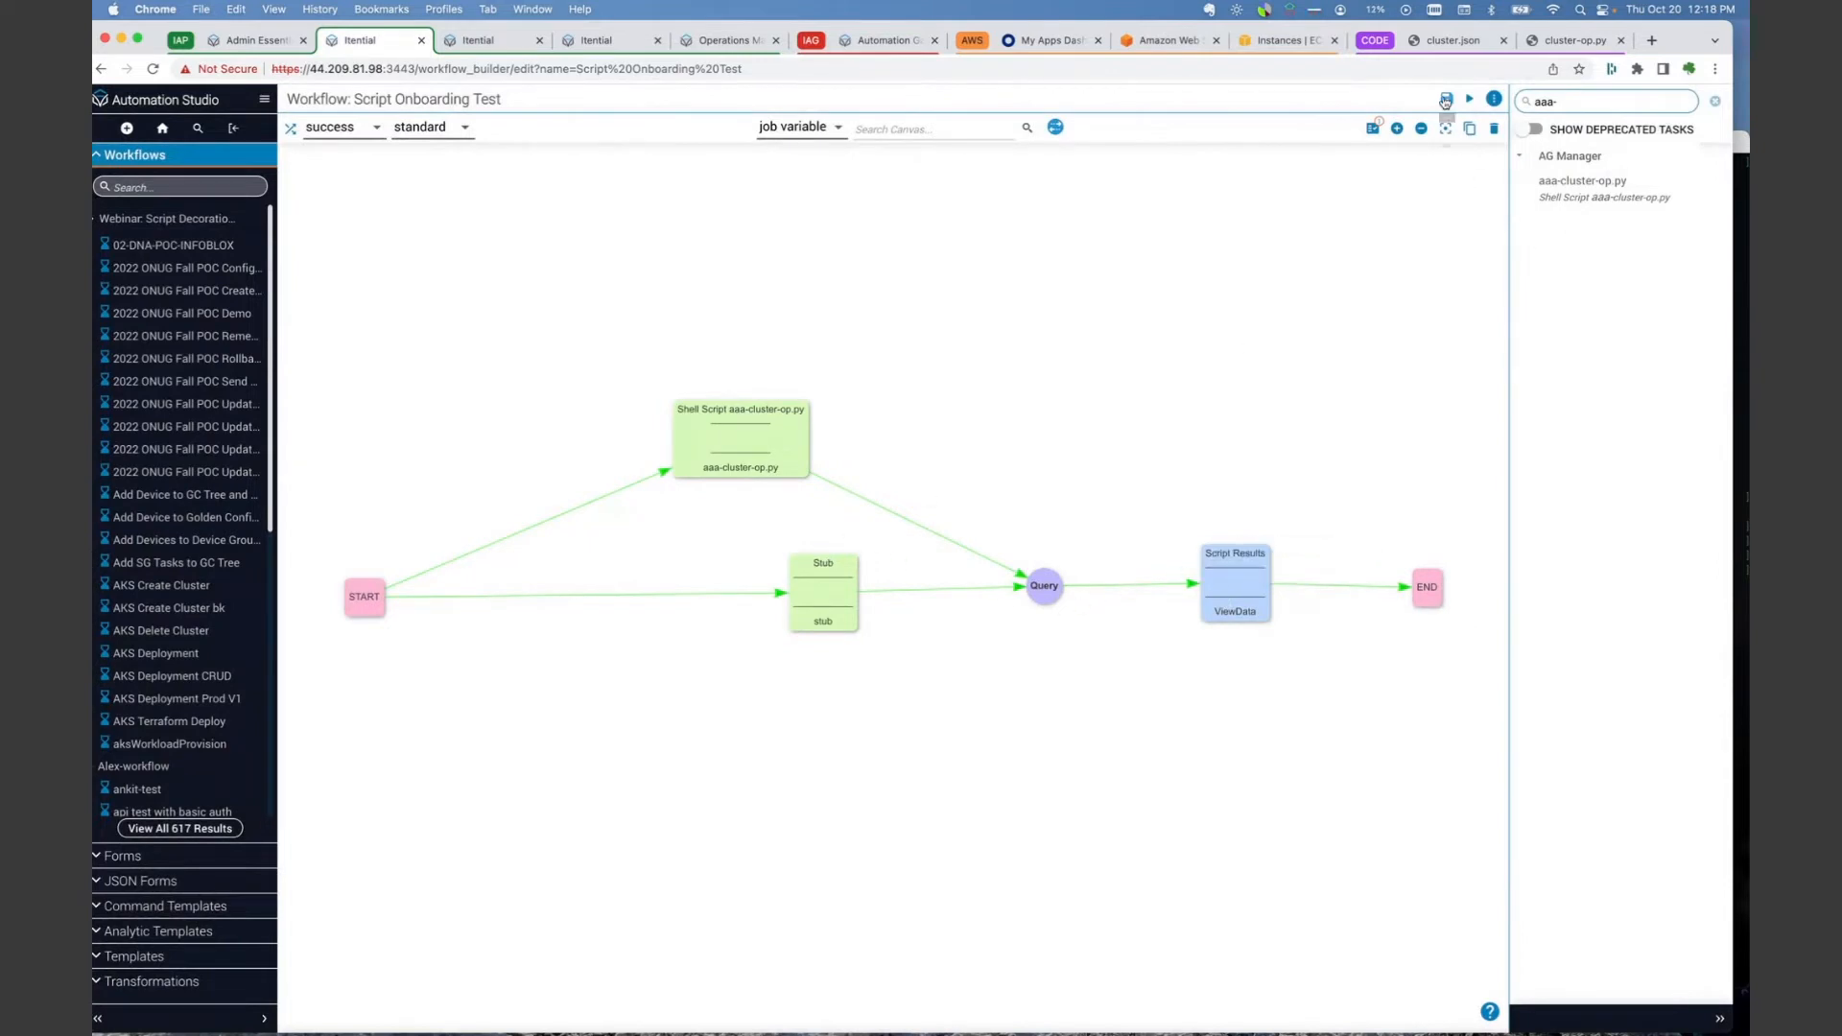
- Save the Script Onboarding Test workflow and start a job from it without a description or groups
key("super+s")
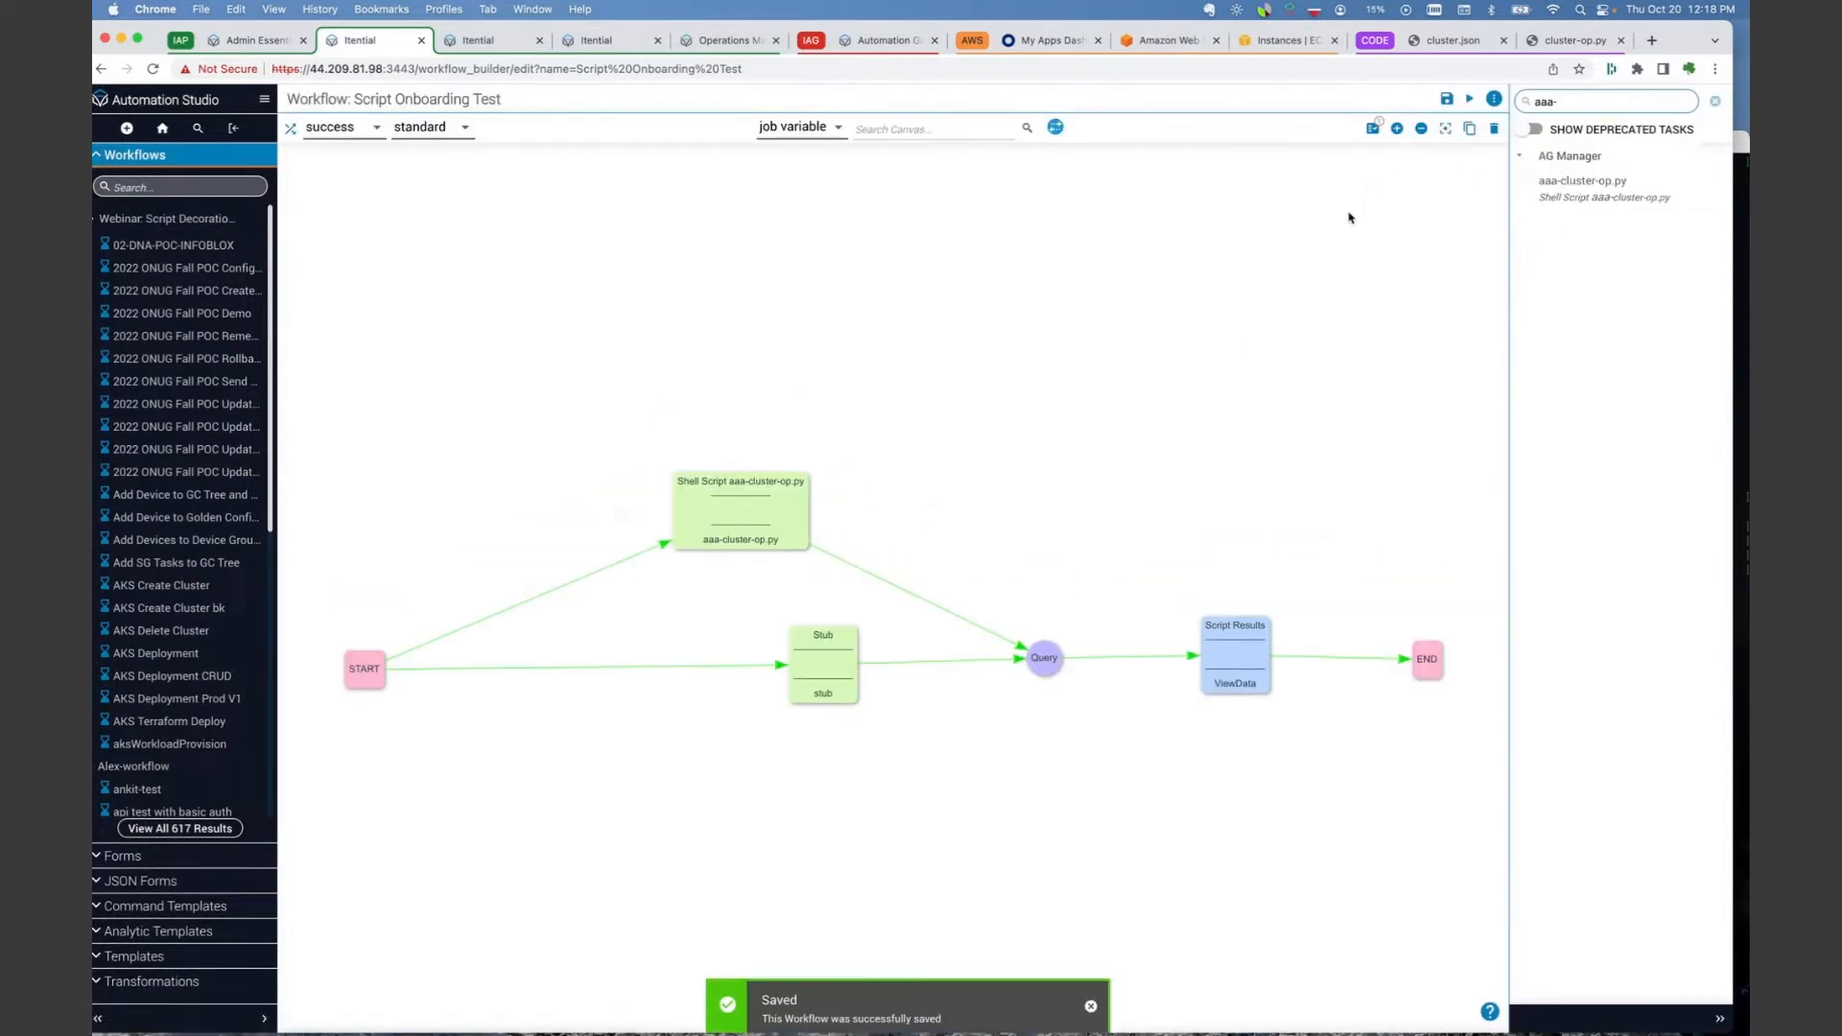
left_click(1472, 100)
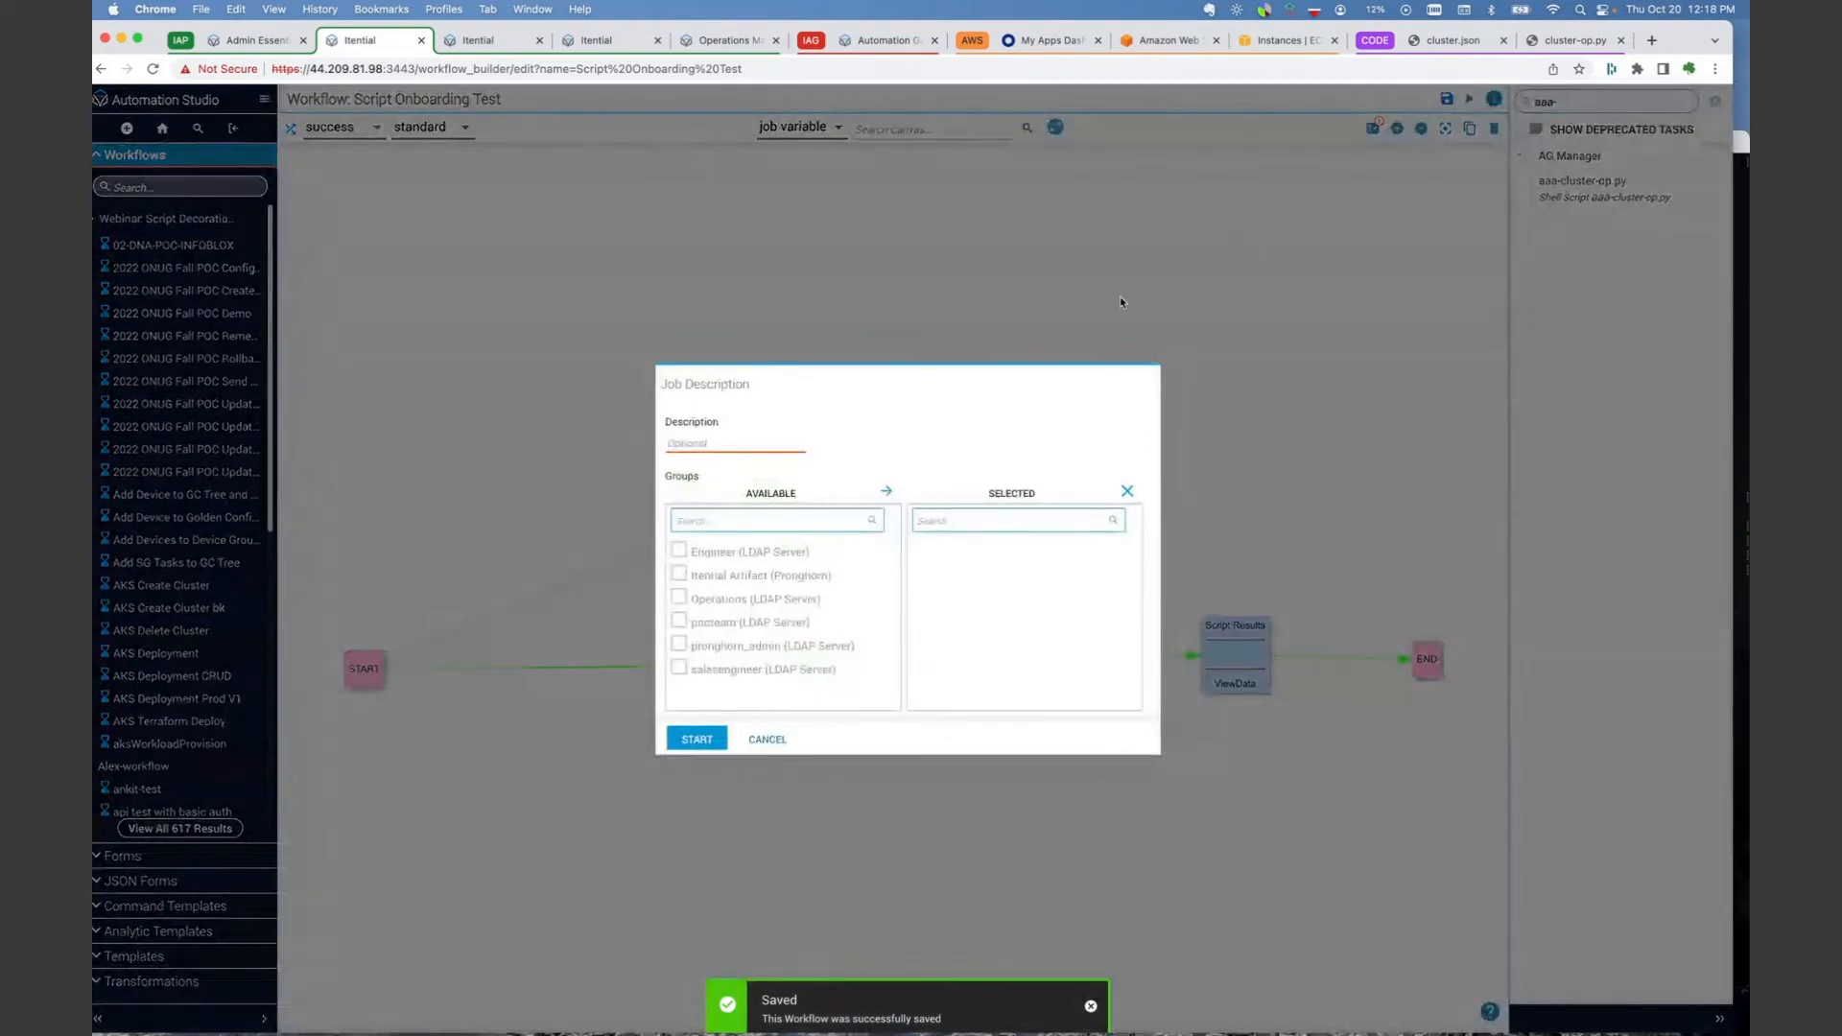
left_click(697, 739)
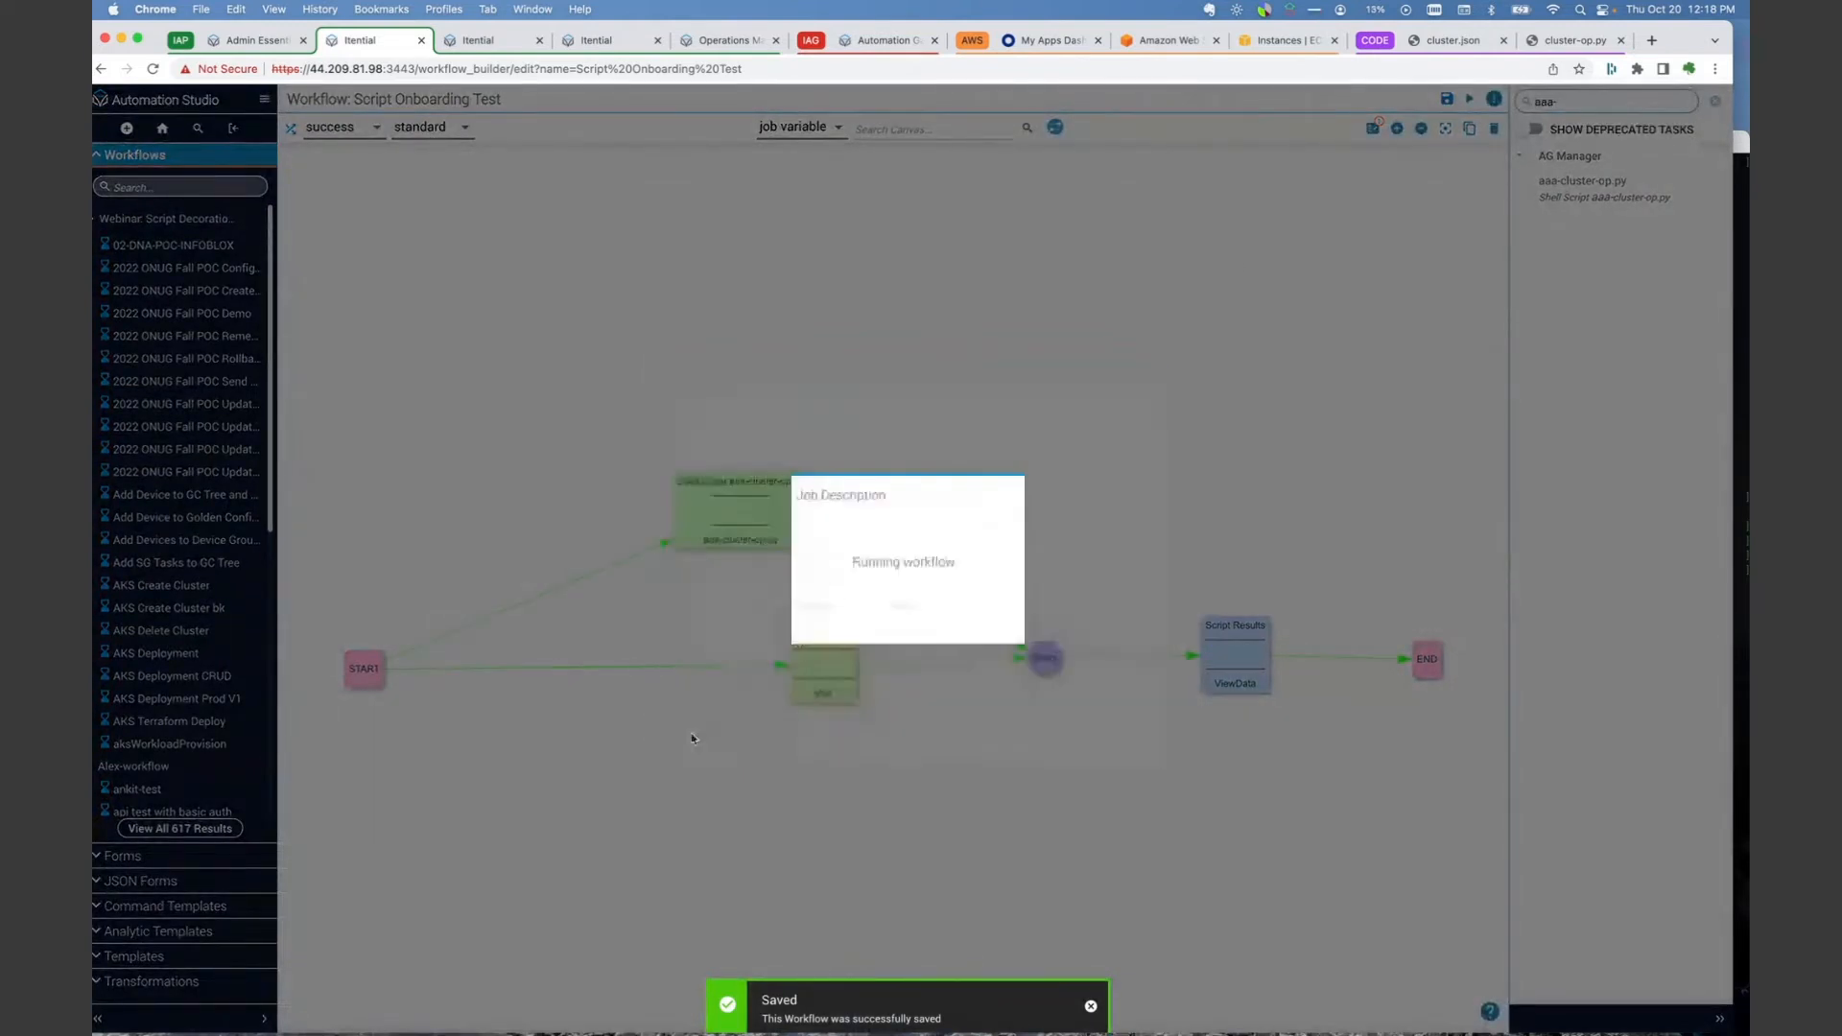
- Open the started Script Onboarding Test job in Operations Manager and auto-work its Script Results task, continuing past the script output
left_click(814, 629)
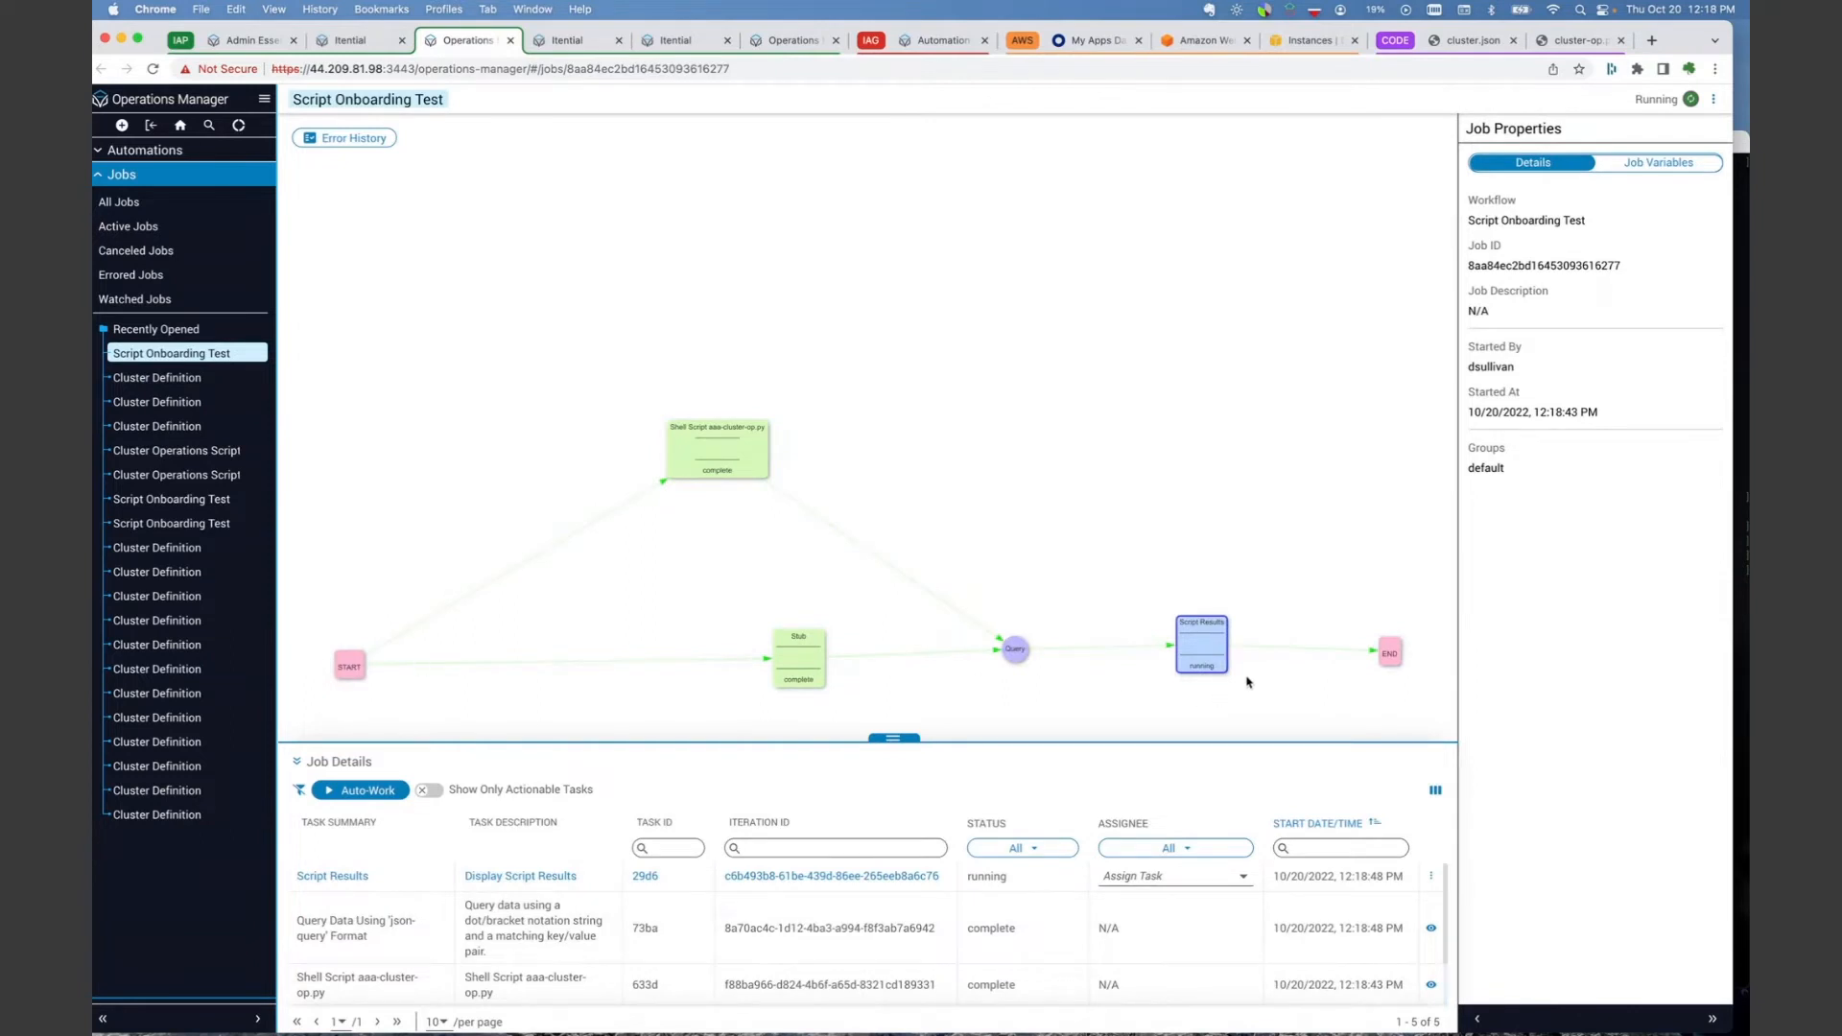
left_click(380, 788)
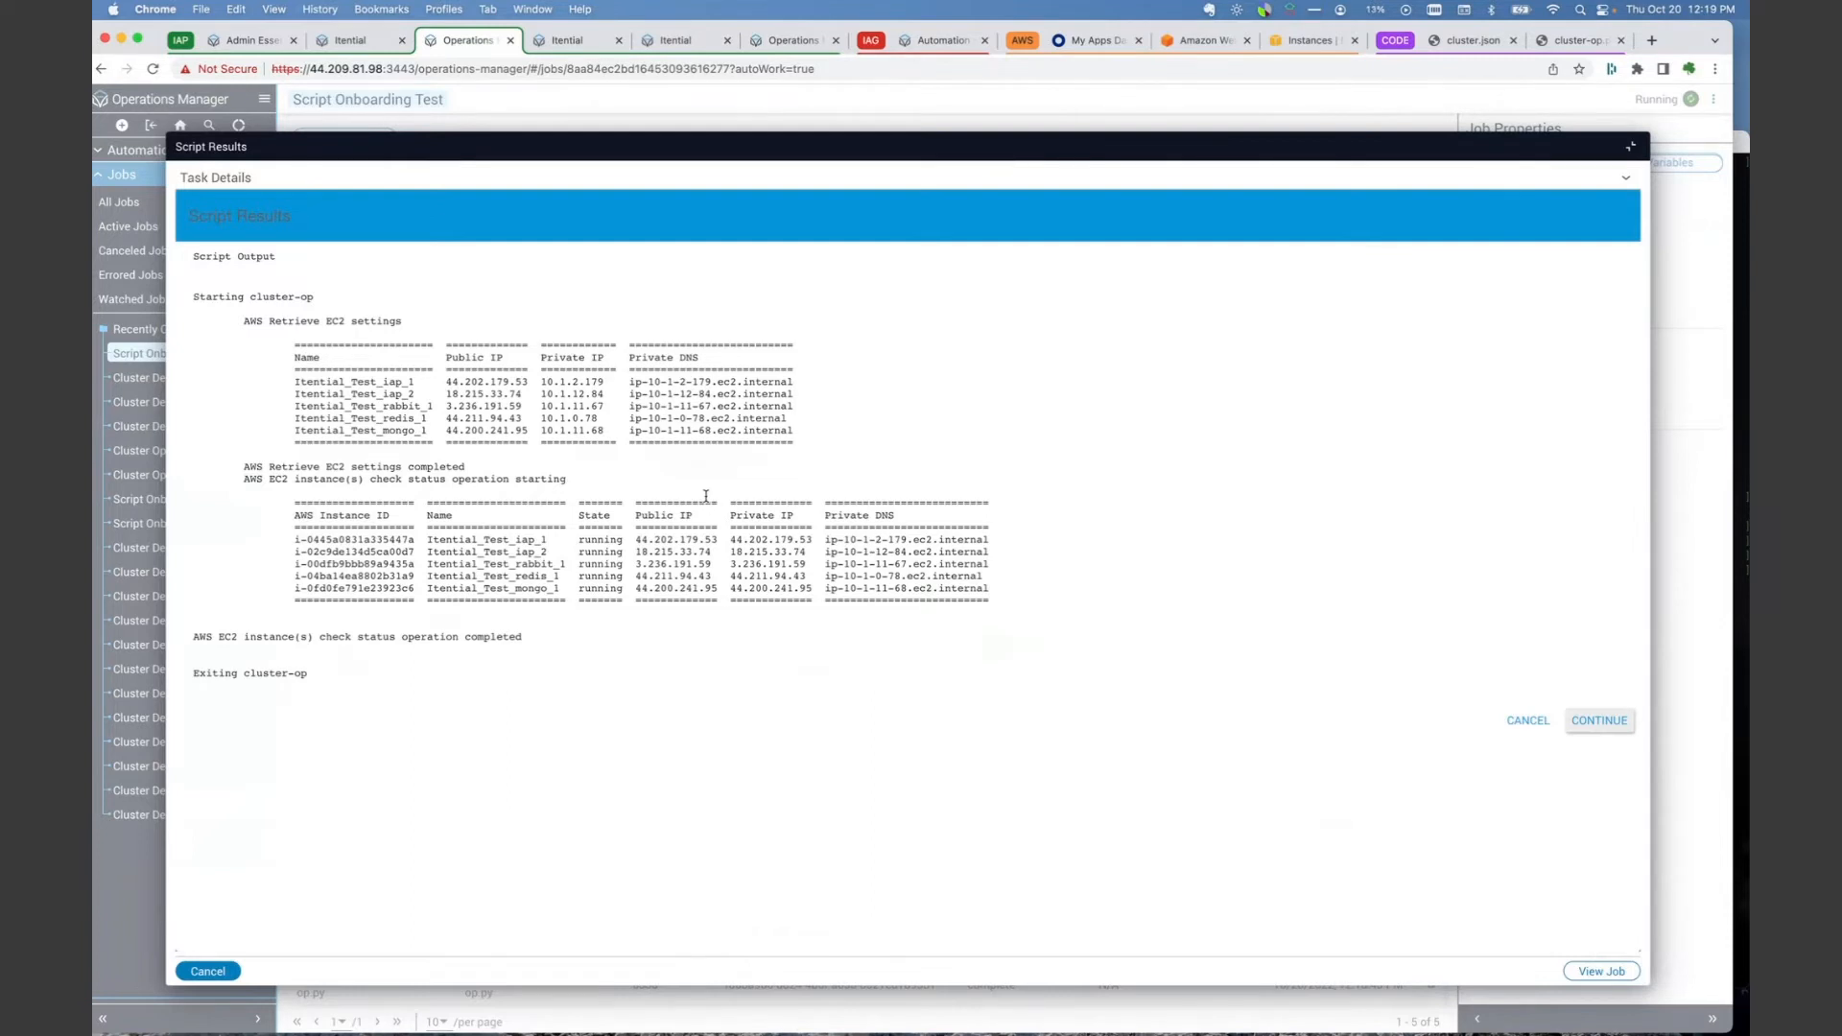
left_click(1600, 724)
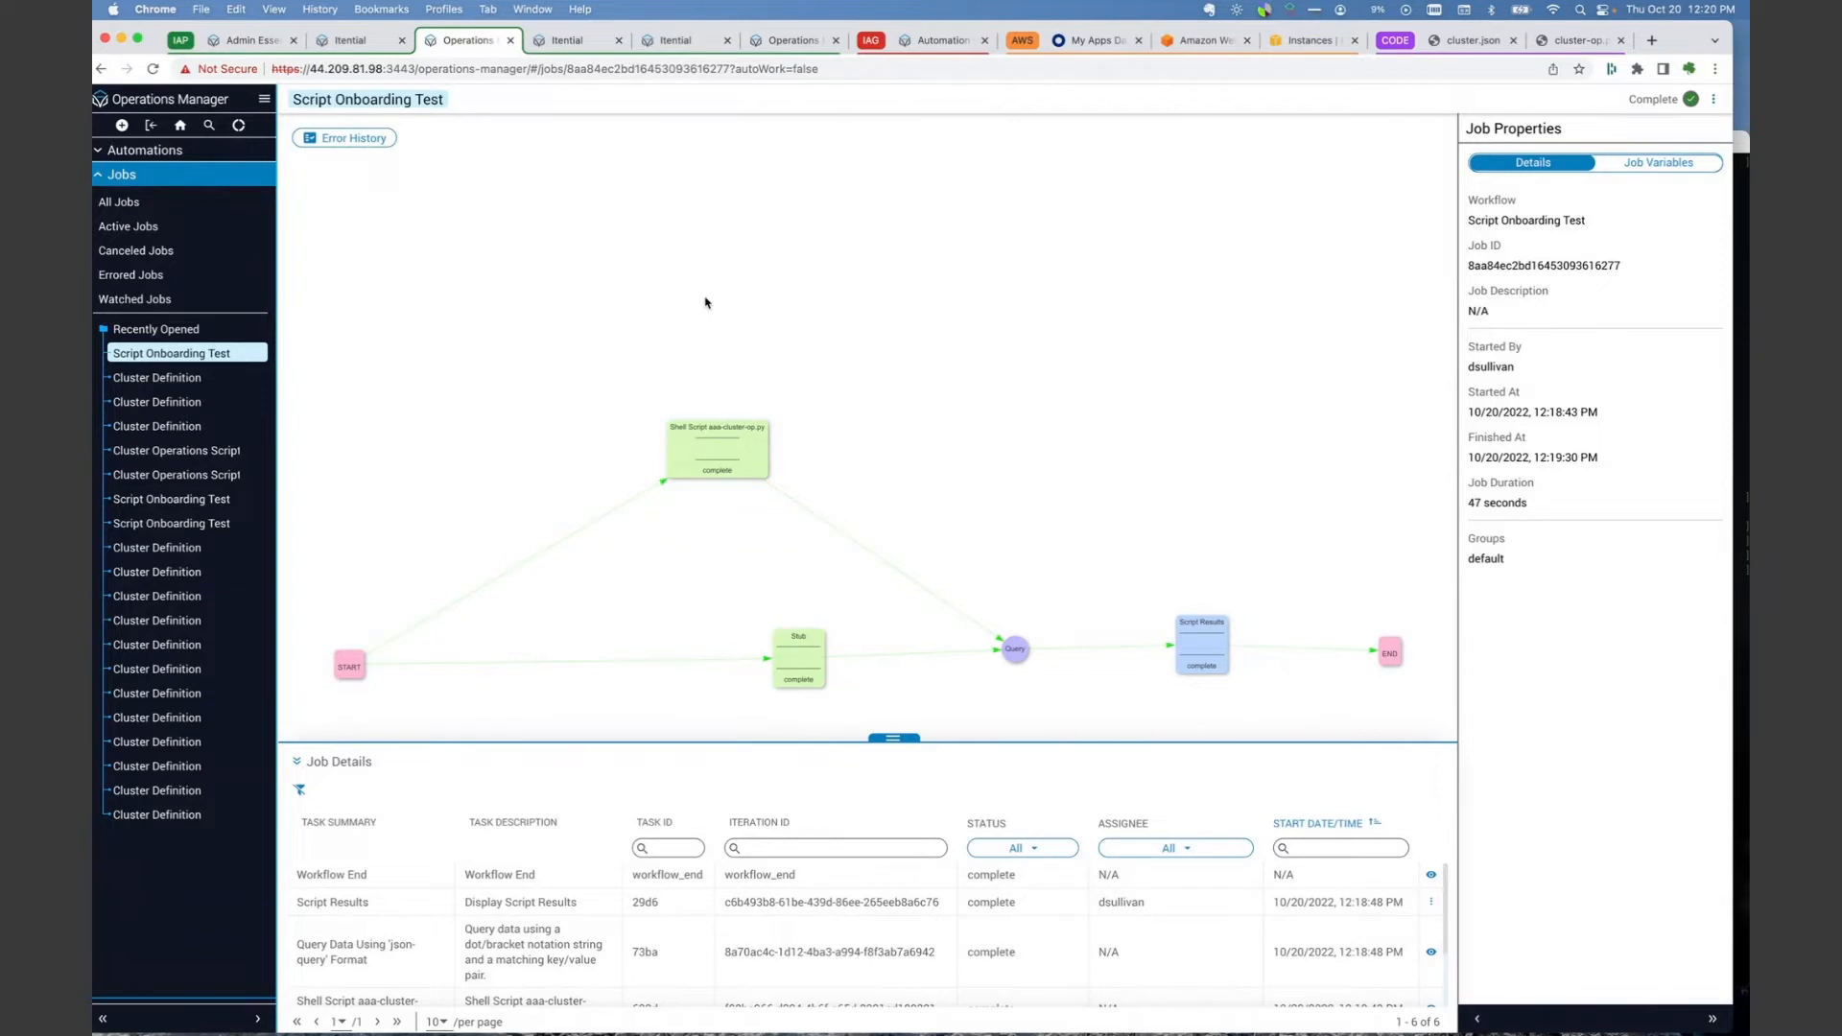
- Switch to the Cluster Operations Script workflow in Automation Studio and clear its task search
left_click(571, 40)
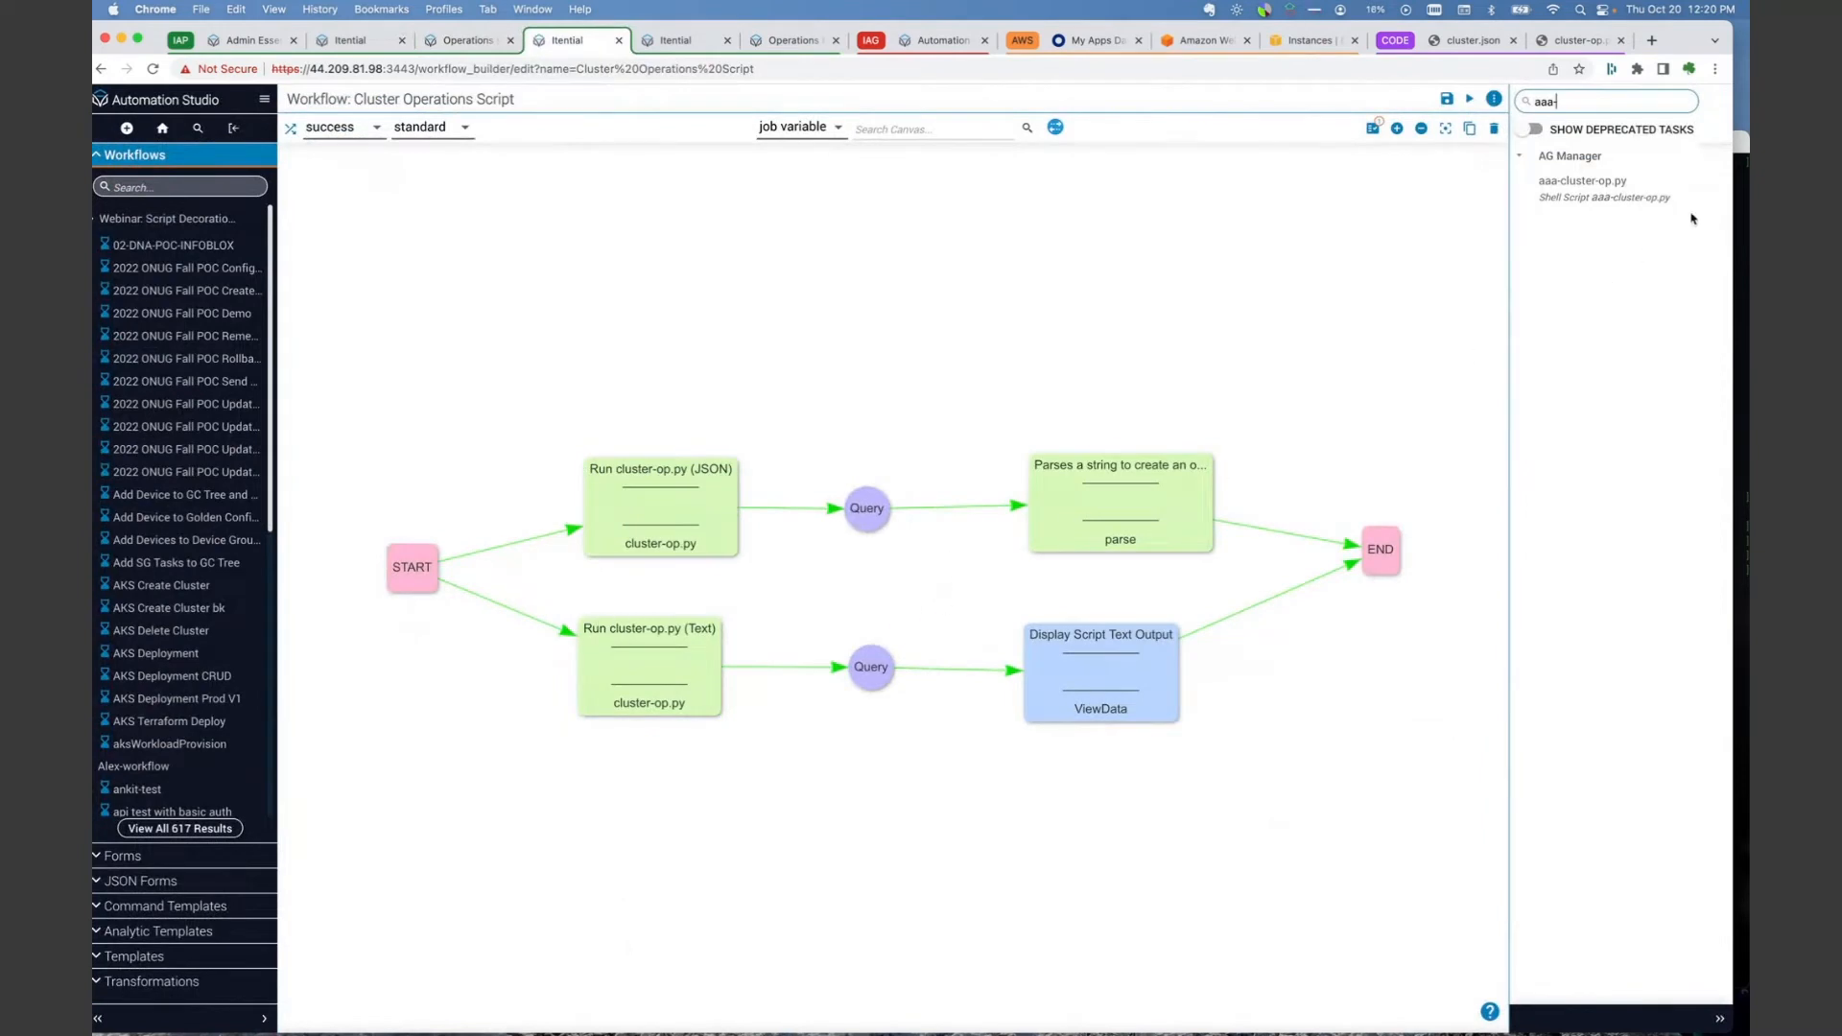
key("BackSpace")
key("BackSpace")
key("BackSpace")
key("BackSpace")
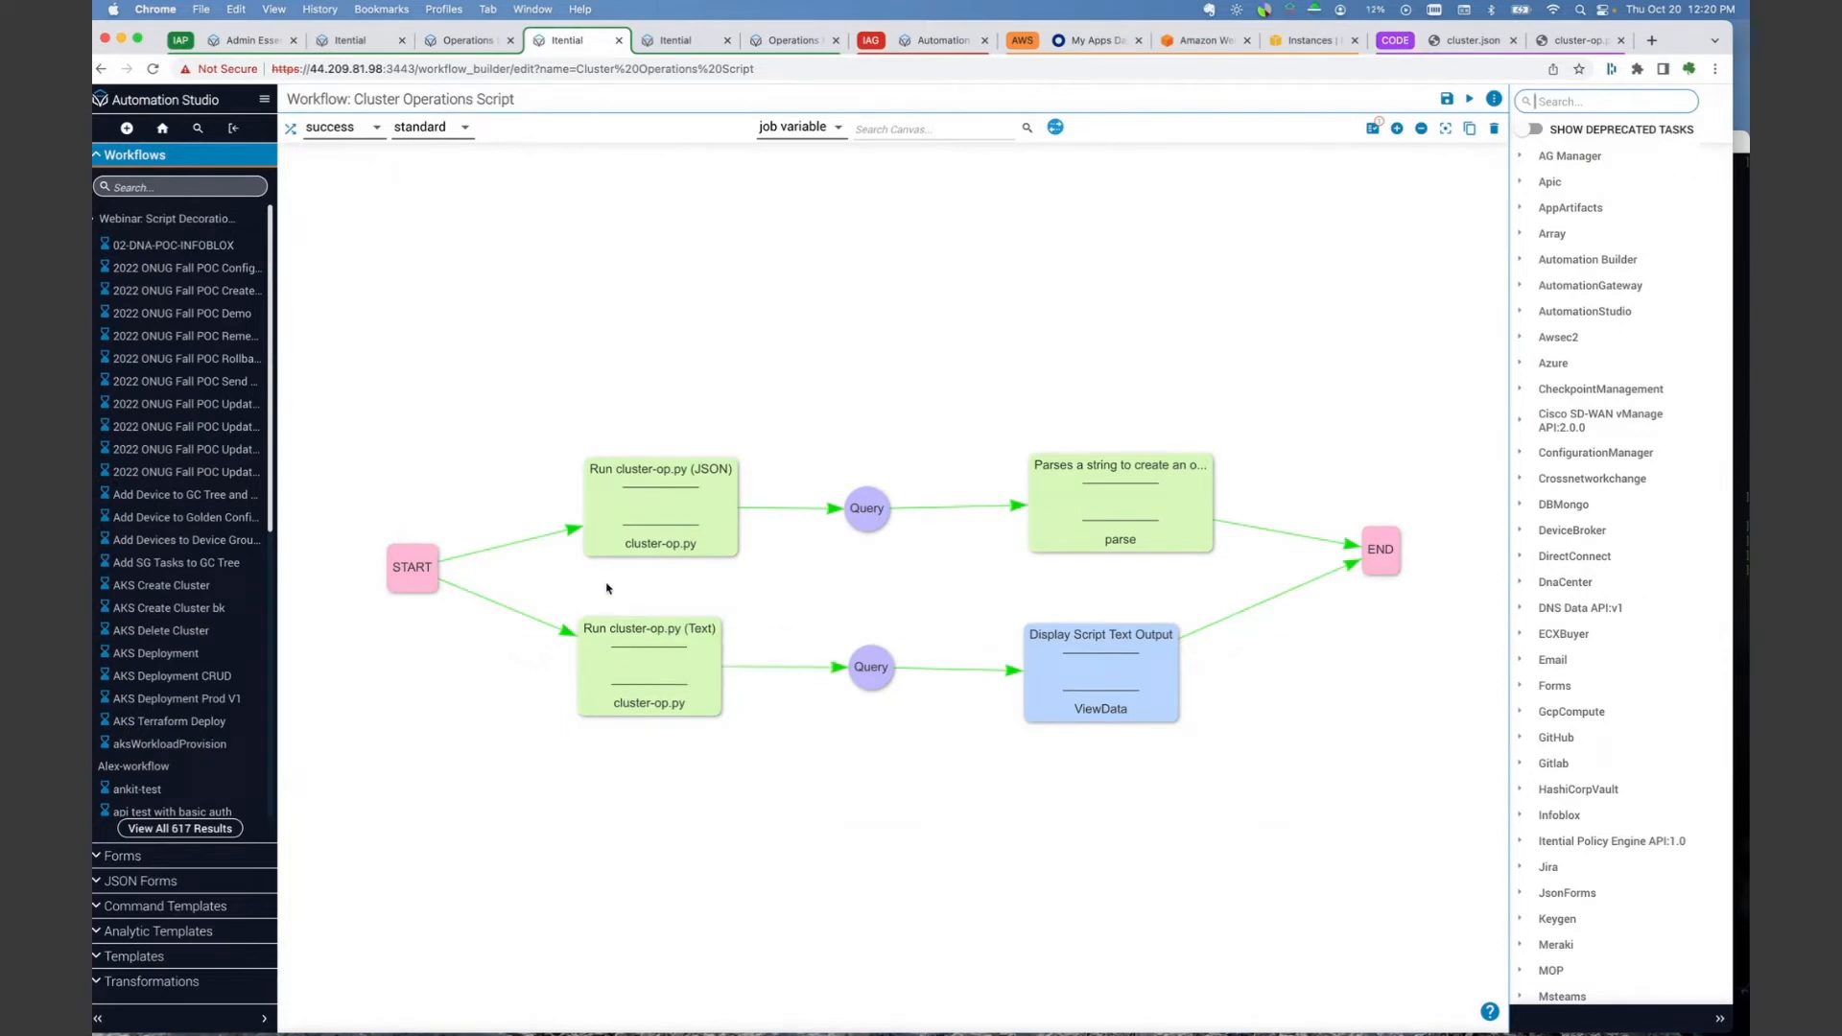
- Examine the incoming variables of the Run cluster-op.py (JSON) task, especially command and output-format, and close it without saving
double_click(624, 512)
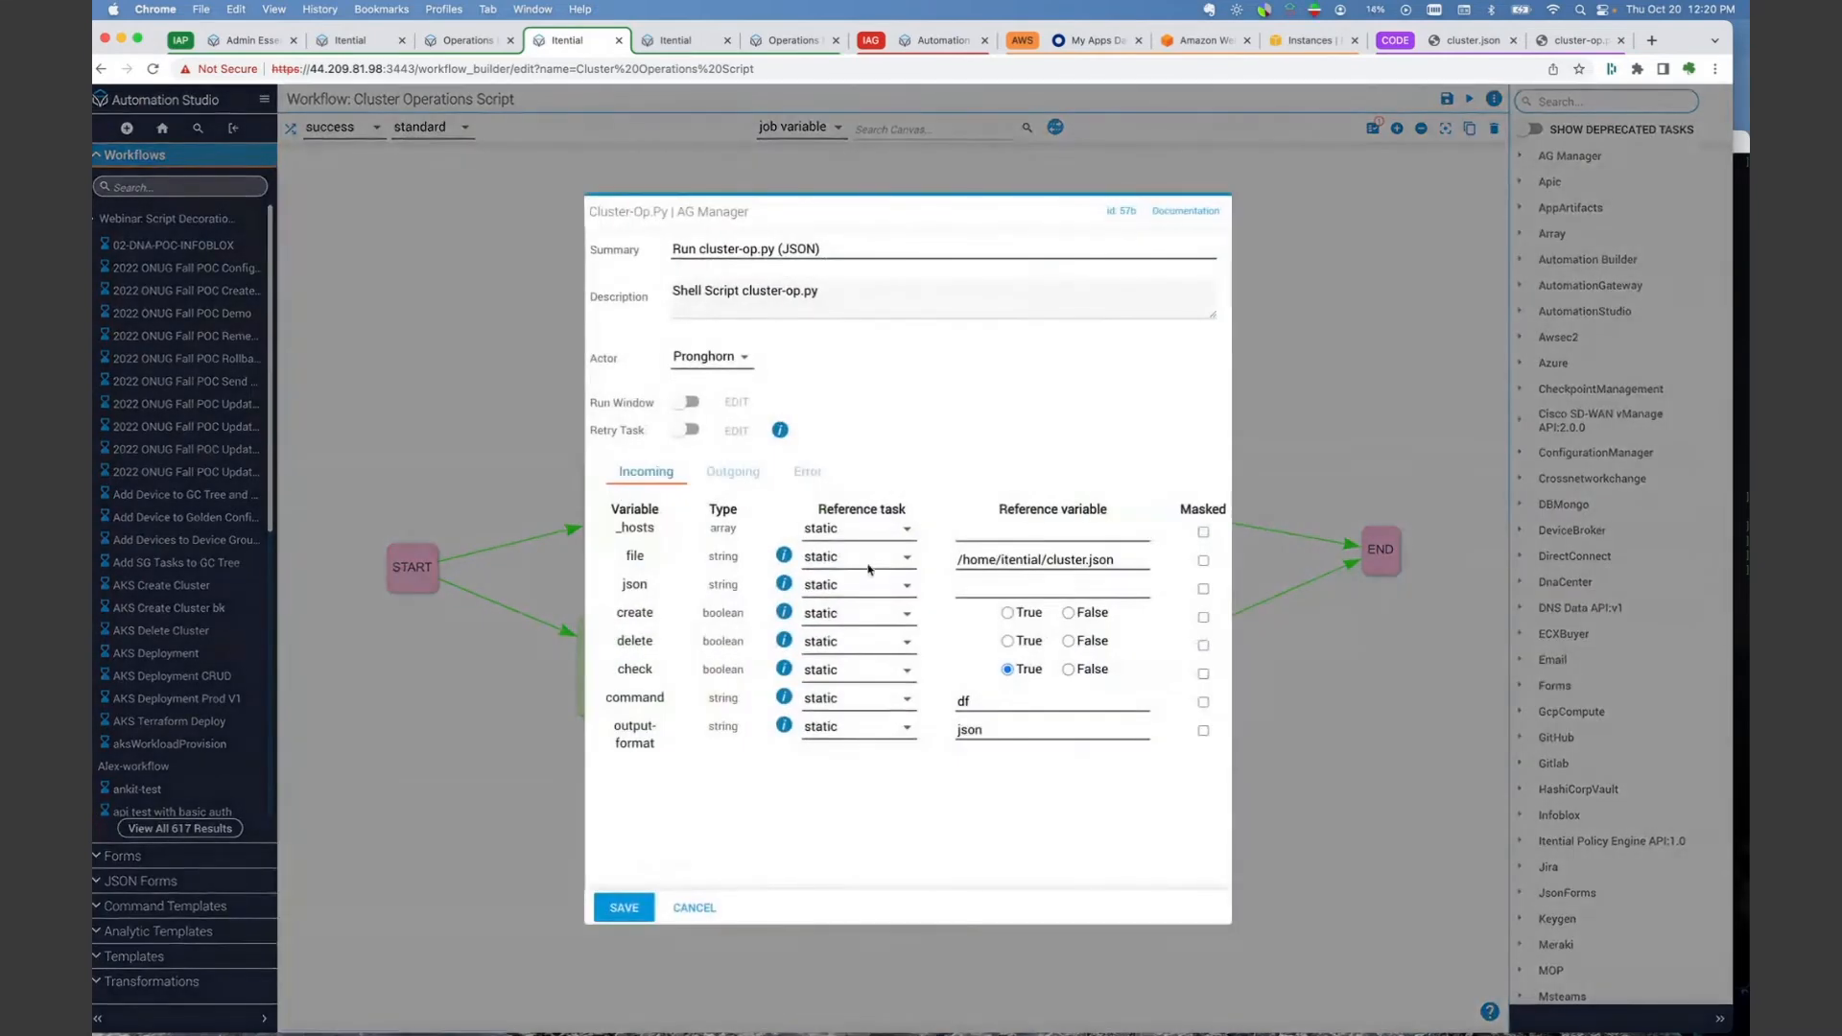
left_click(999, 734)
left_click(986, 701)
left_click(927, 707)
left_click(974, 701)
left_click(660, 774)
left_click(1003, 730)
left_click(939, 790)
left_click(710, 909)
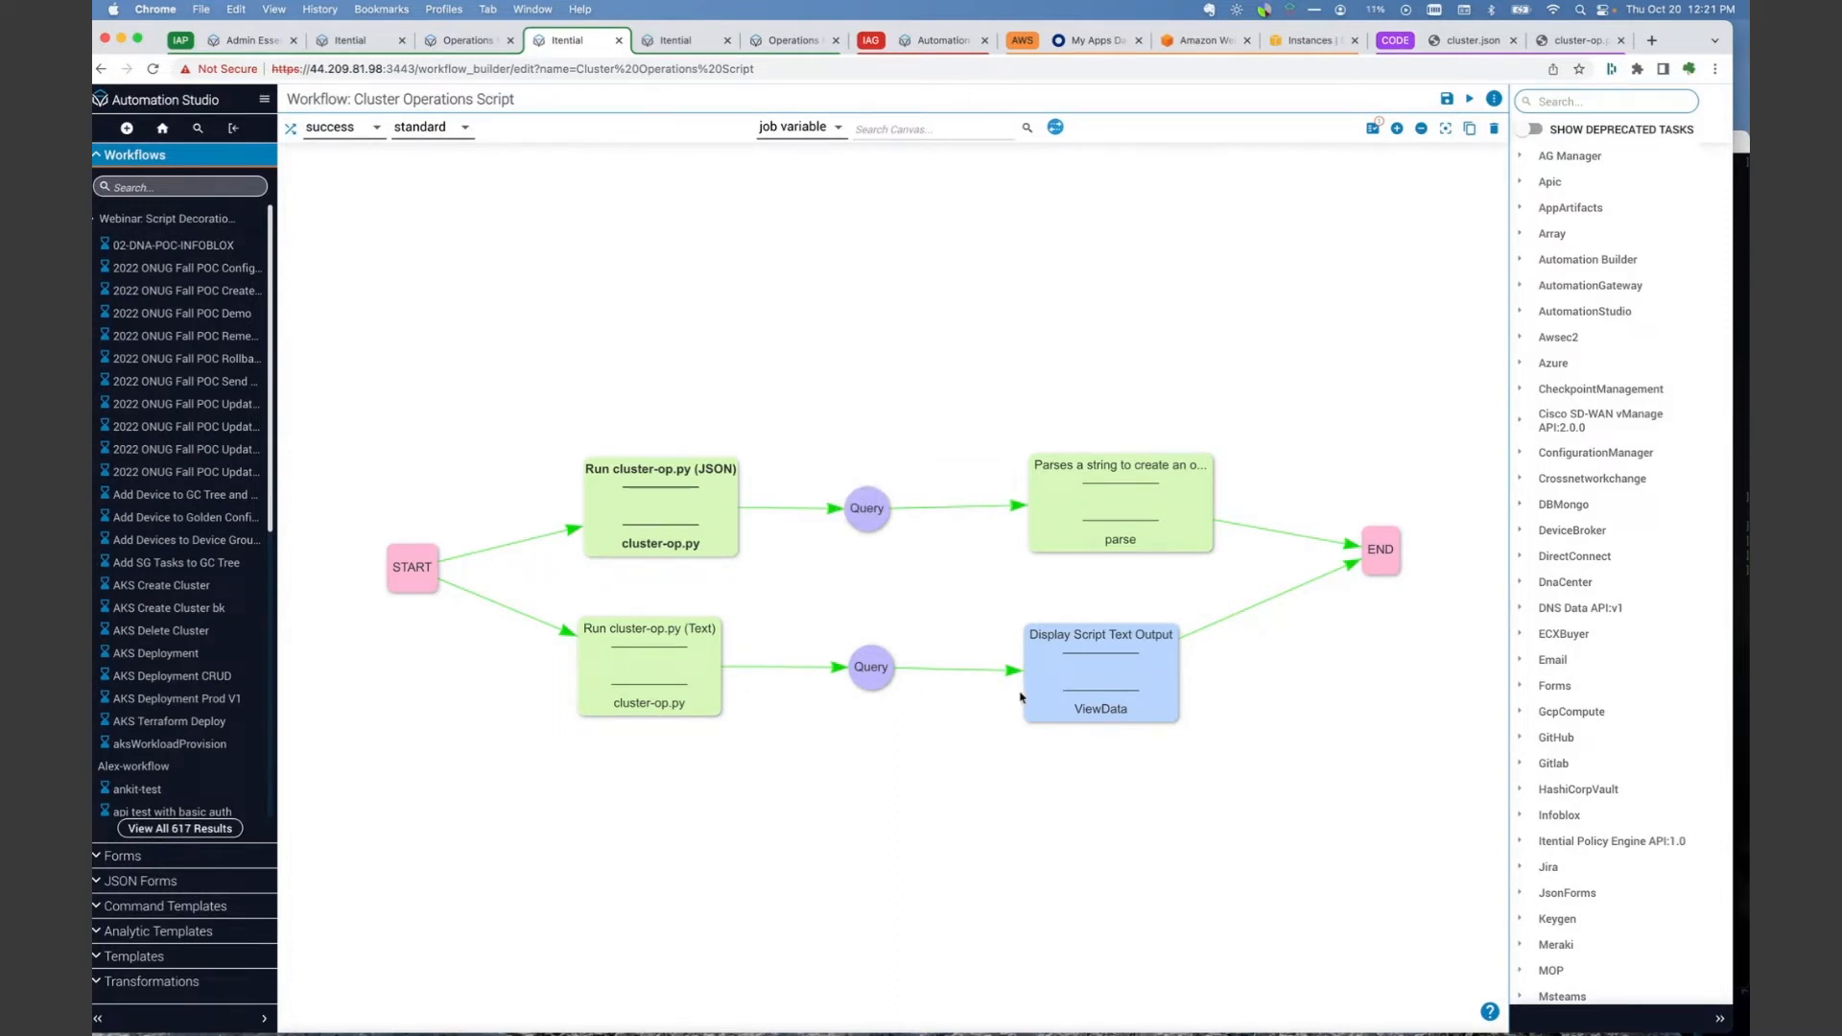
- Run the Cluster Operations Script workflow without a description or groups, and open its job in Operations Manager
left_click(1468, 100)
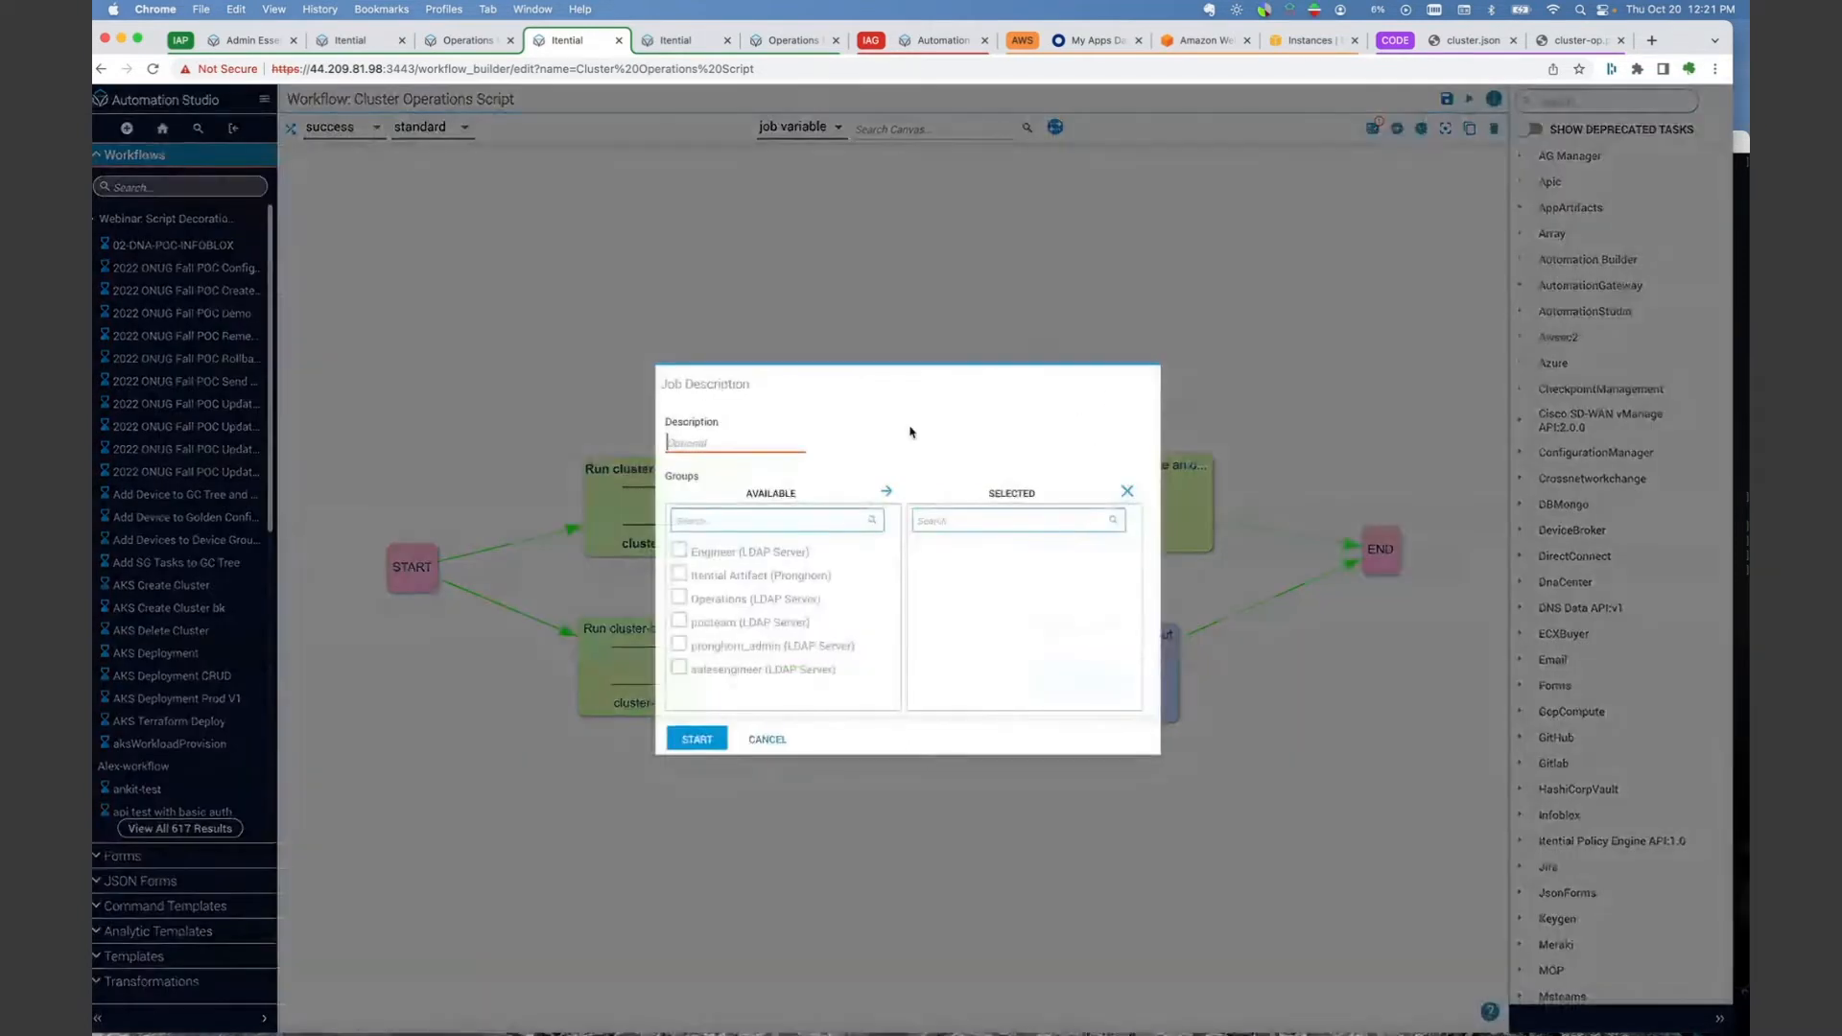
left_click(697, 733)
left_click(831, 630)
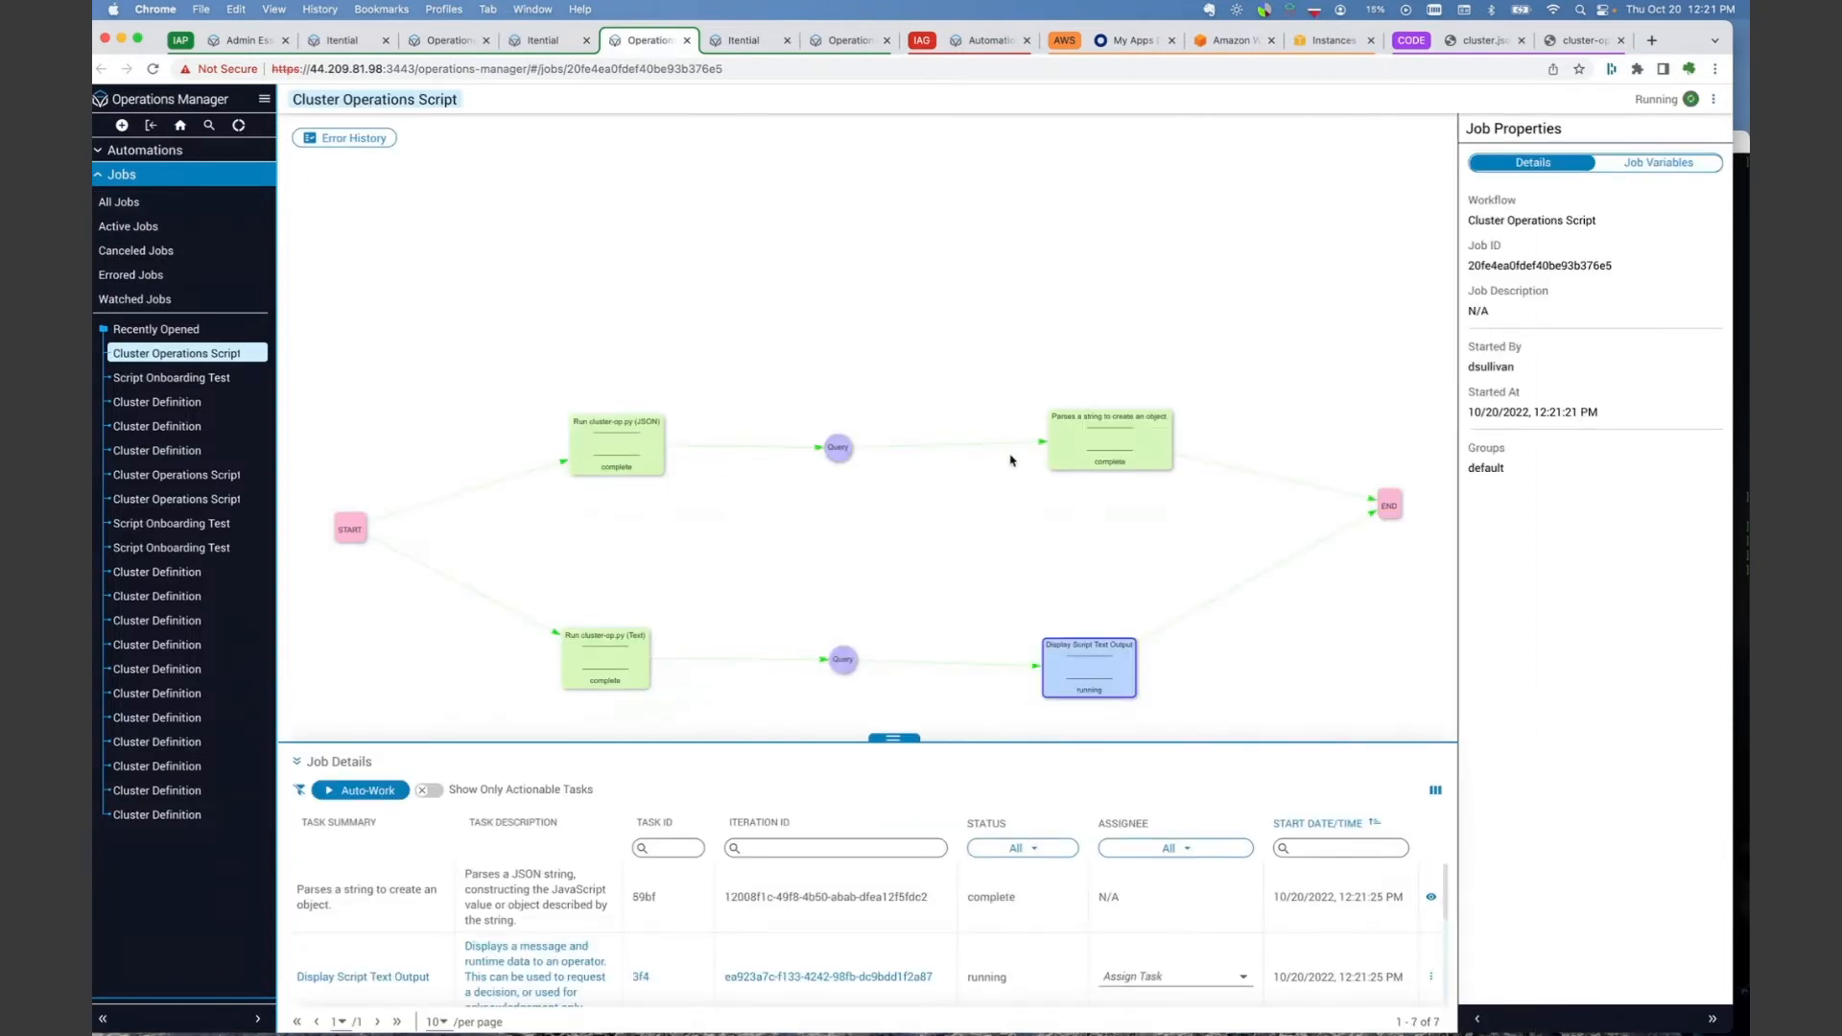
- Auto-work the job's Display Script Text Output task and examine the EC2 instance tables and the df command results
mouse_move(1054, 467)
left_click(368, 789)
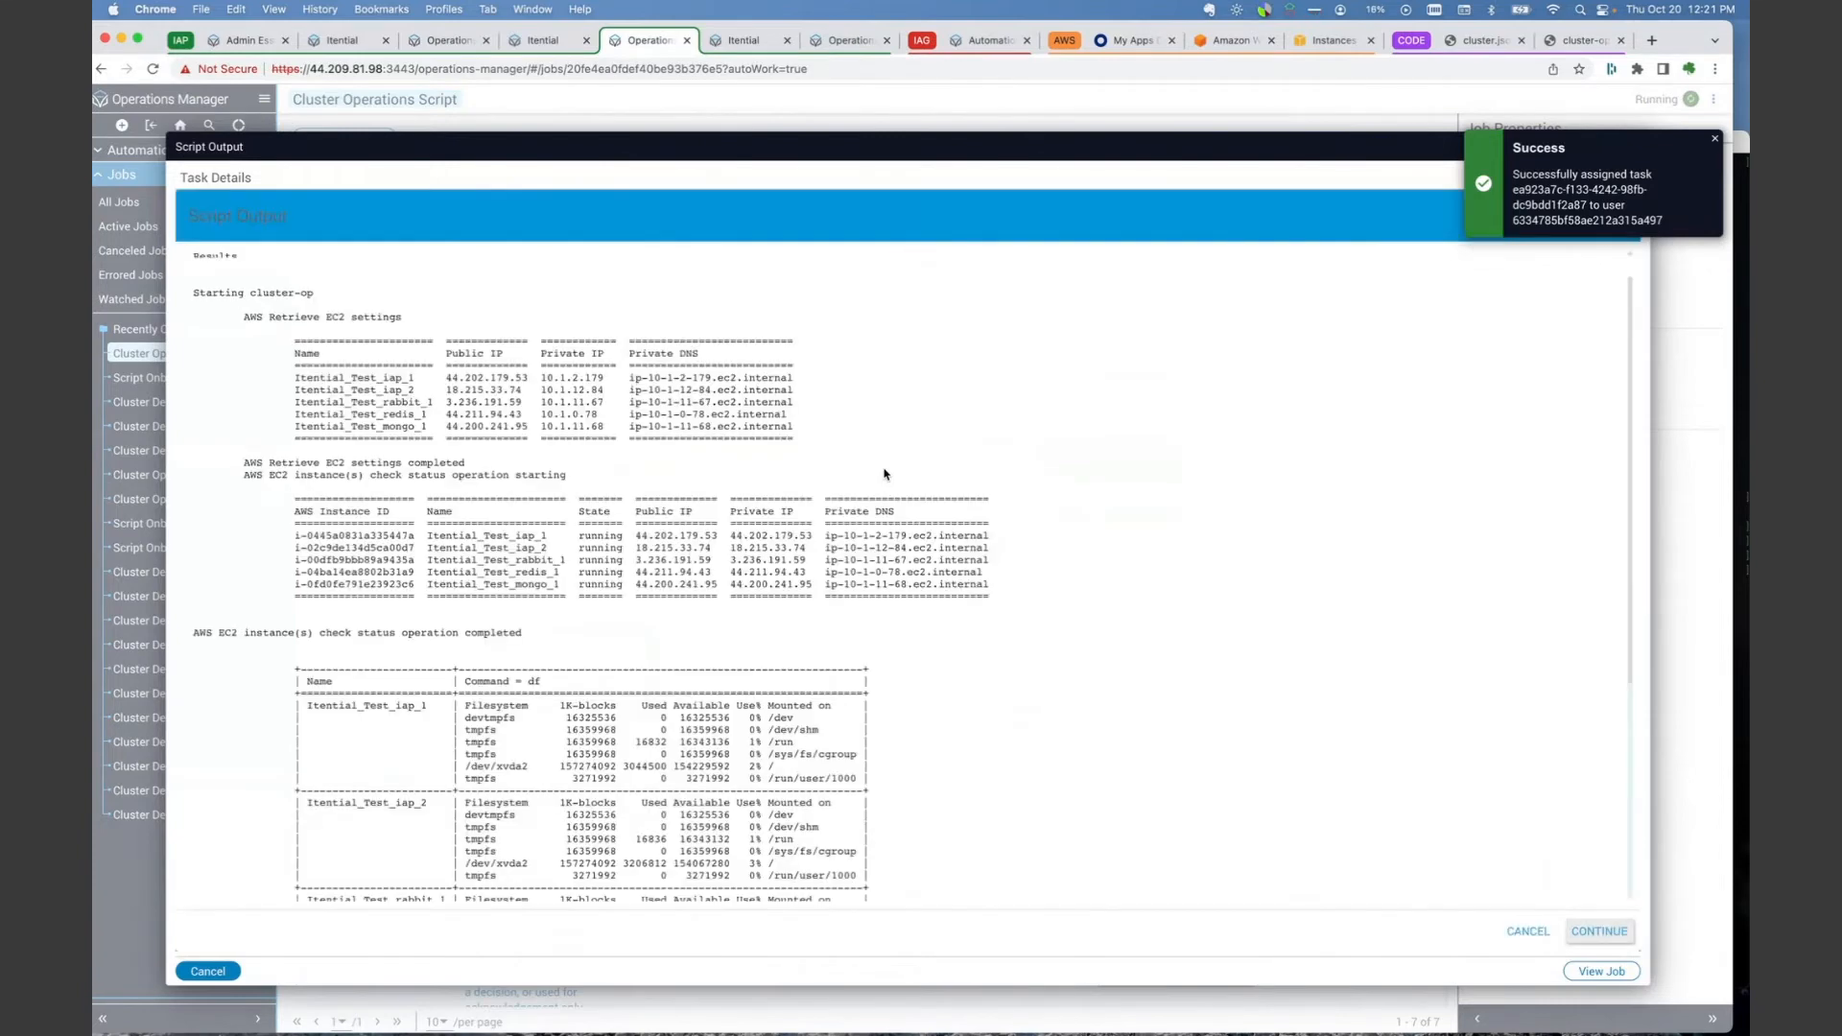
scroll(516, 568, "down", 2)
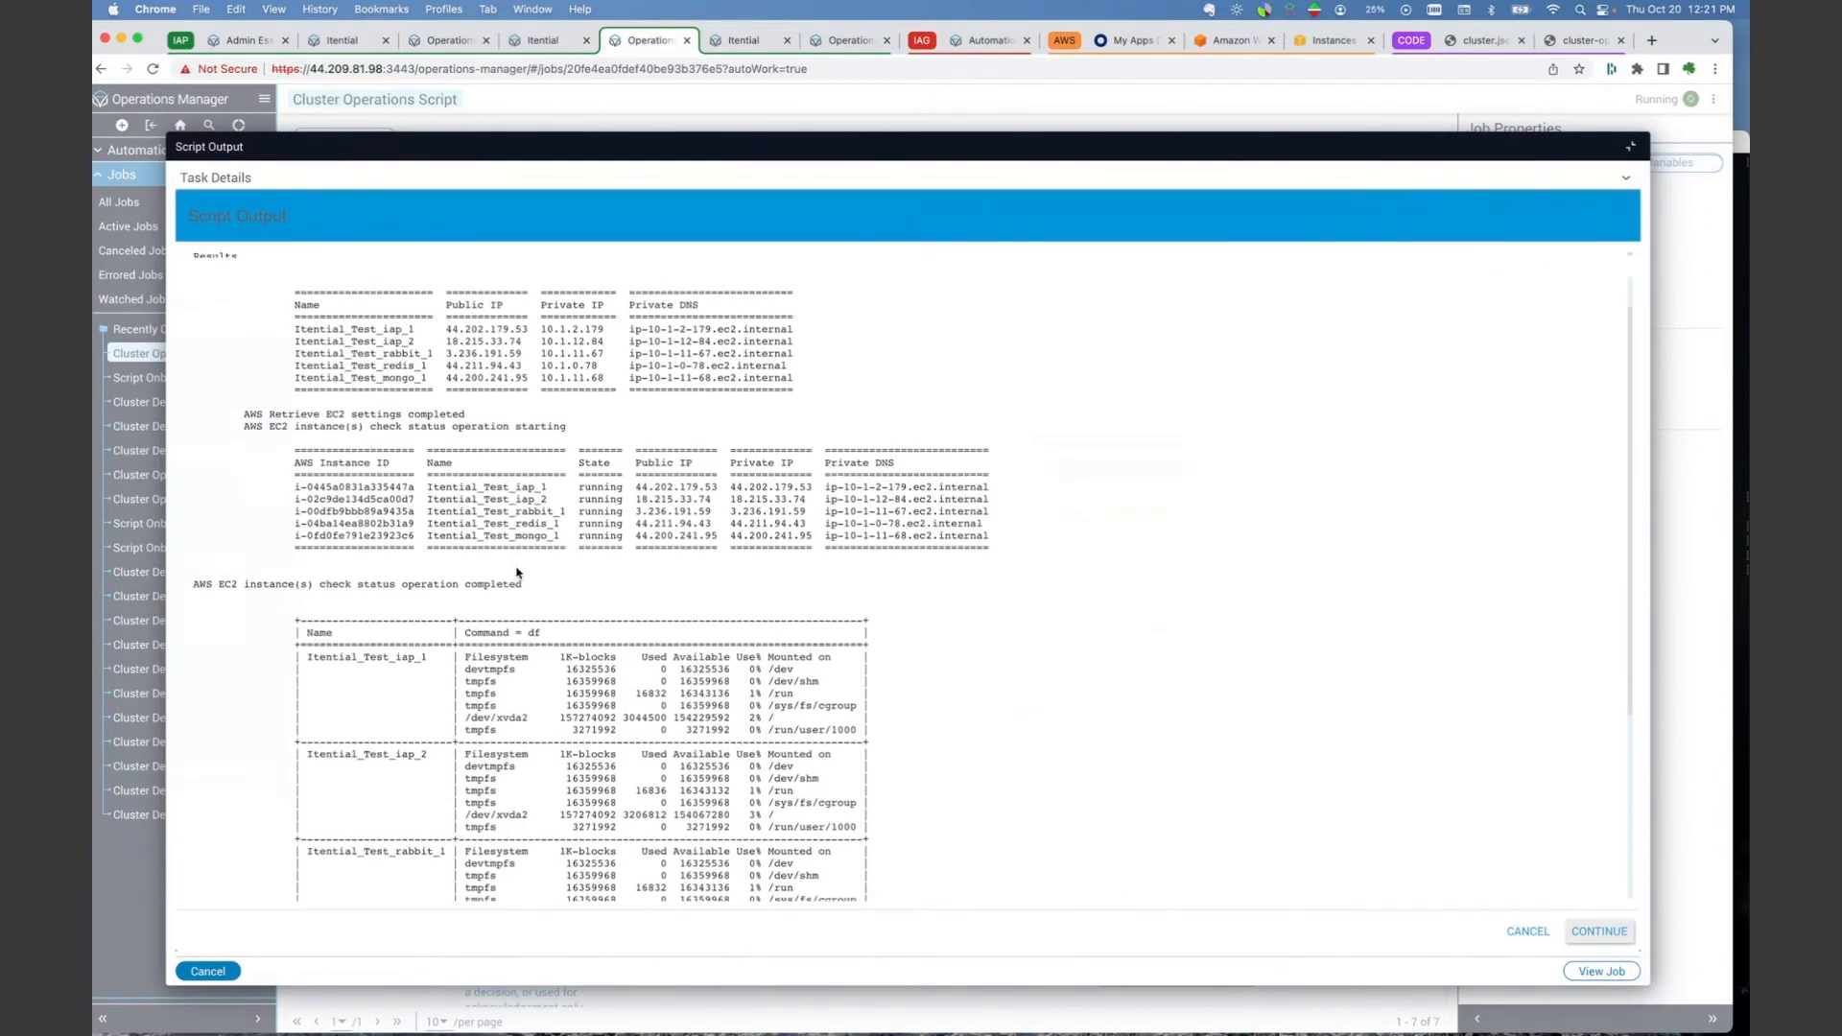
scroll(516, 567, "up", 2)
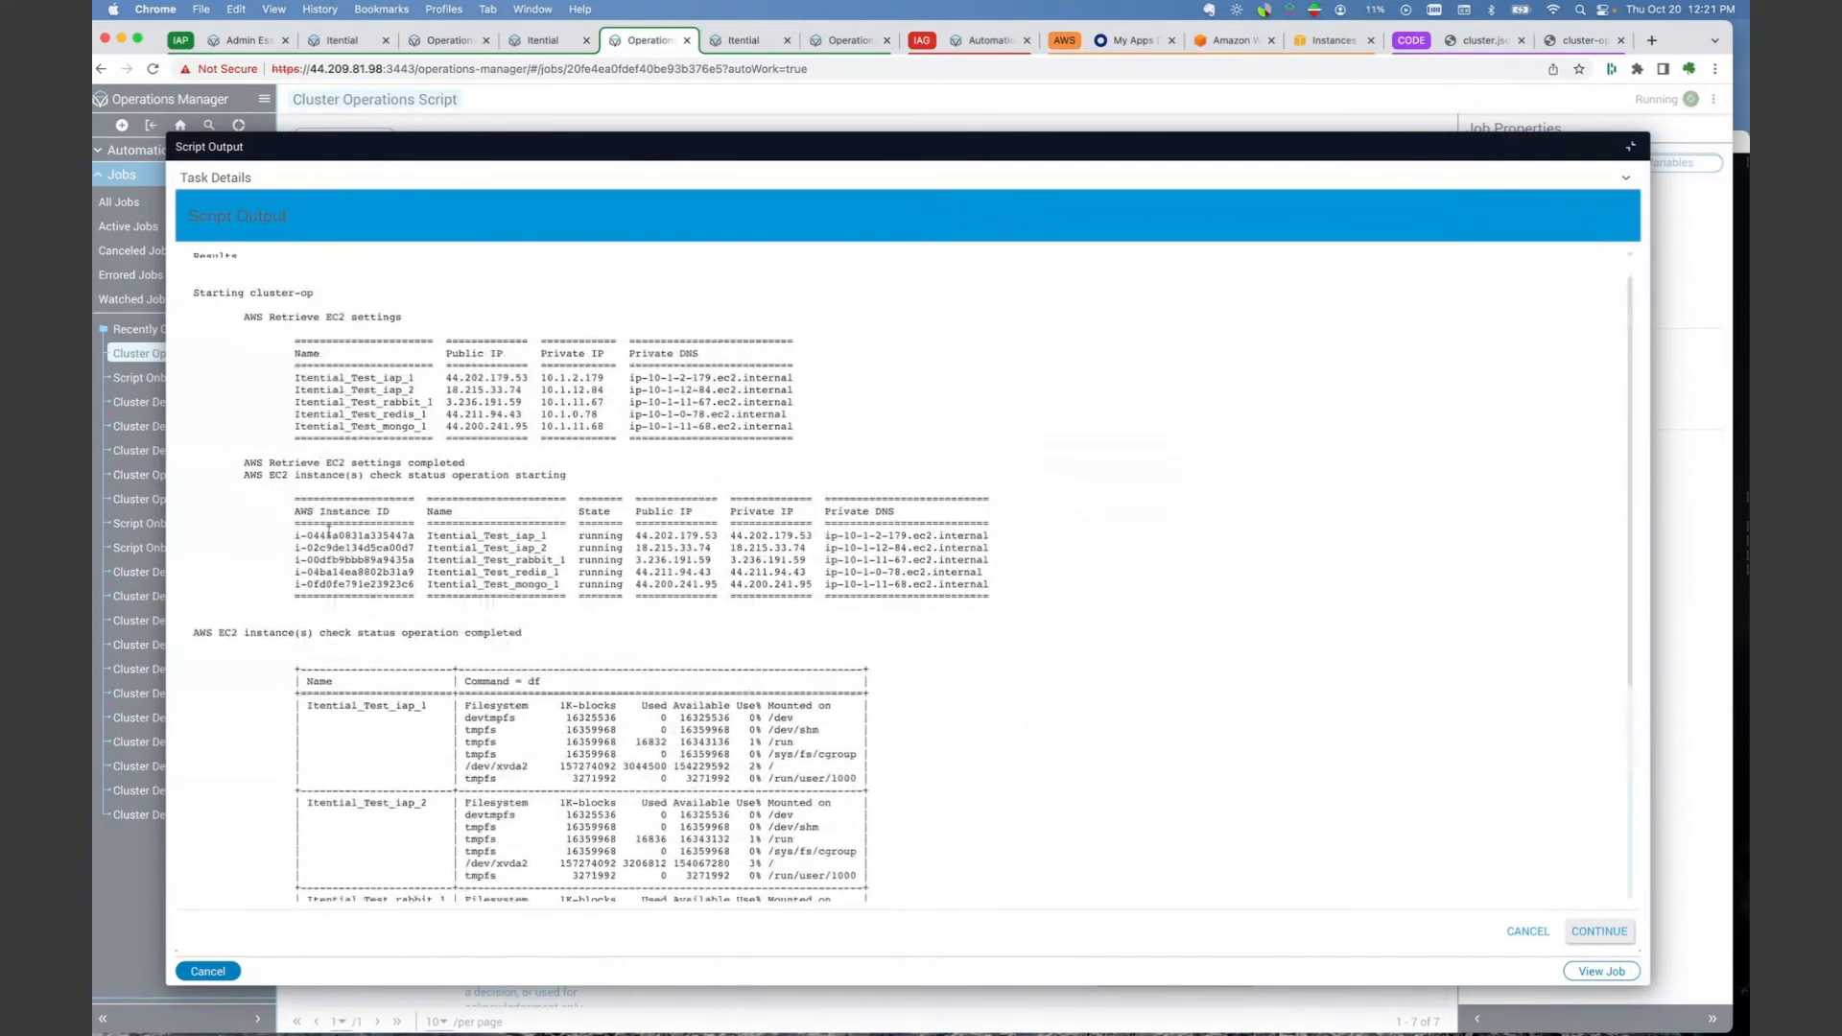
scroll(336, 545, "down", 1)
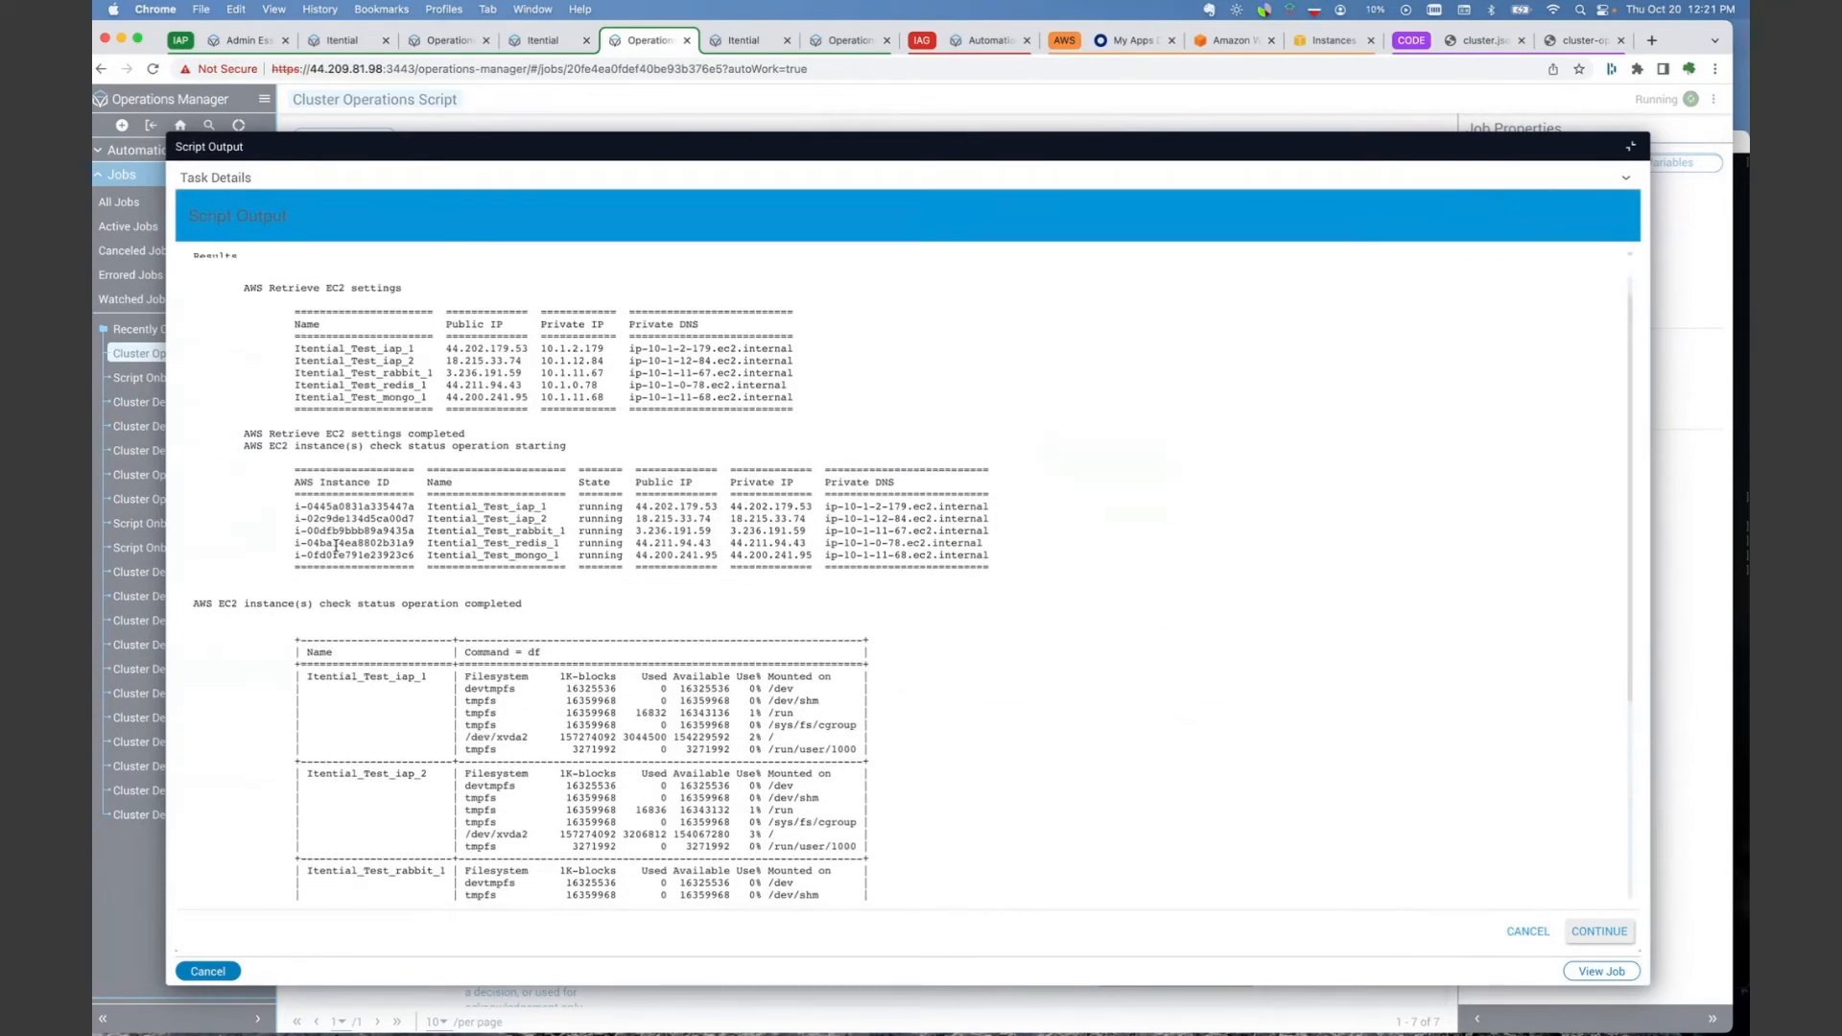
scroll(335, 545, "down", 4)
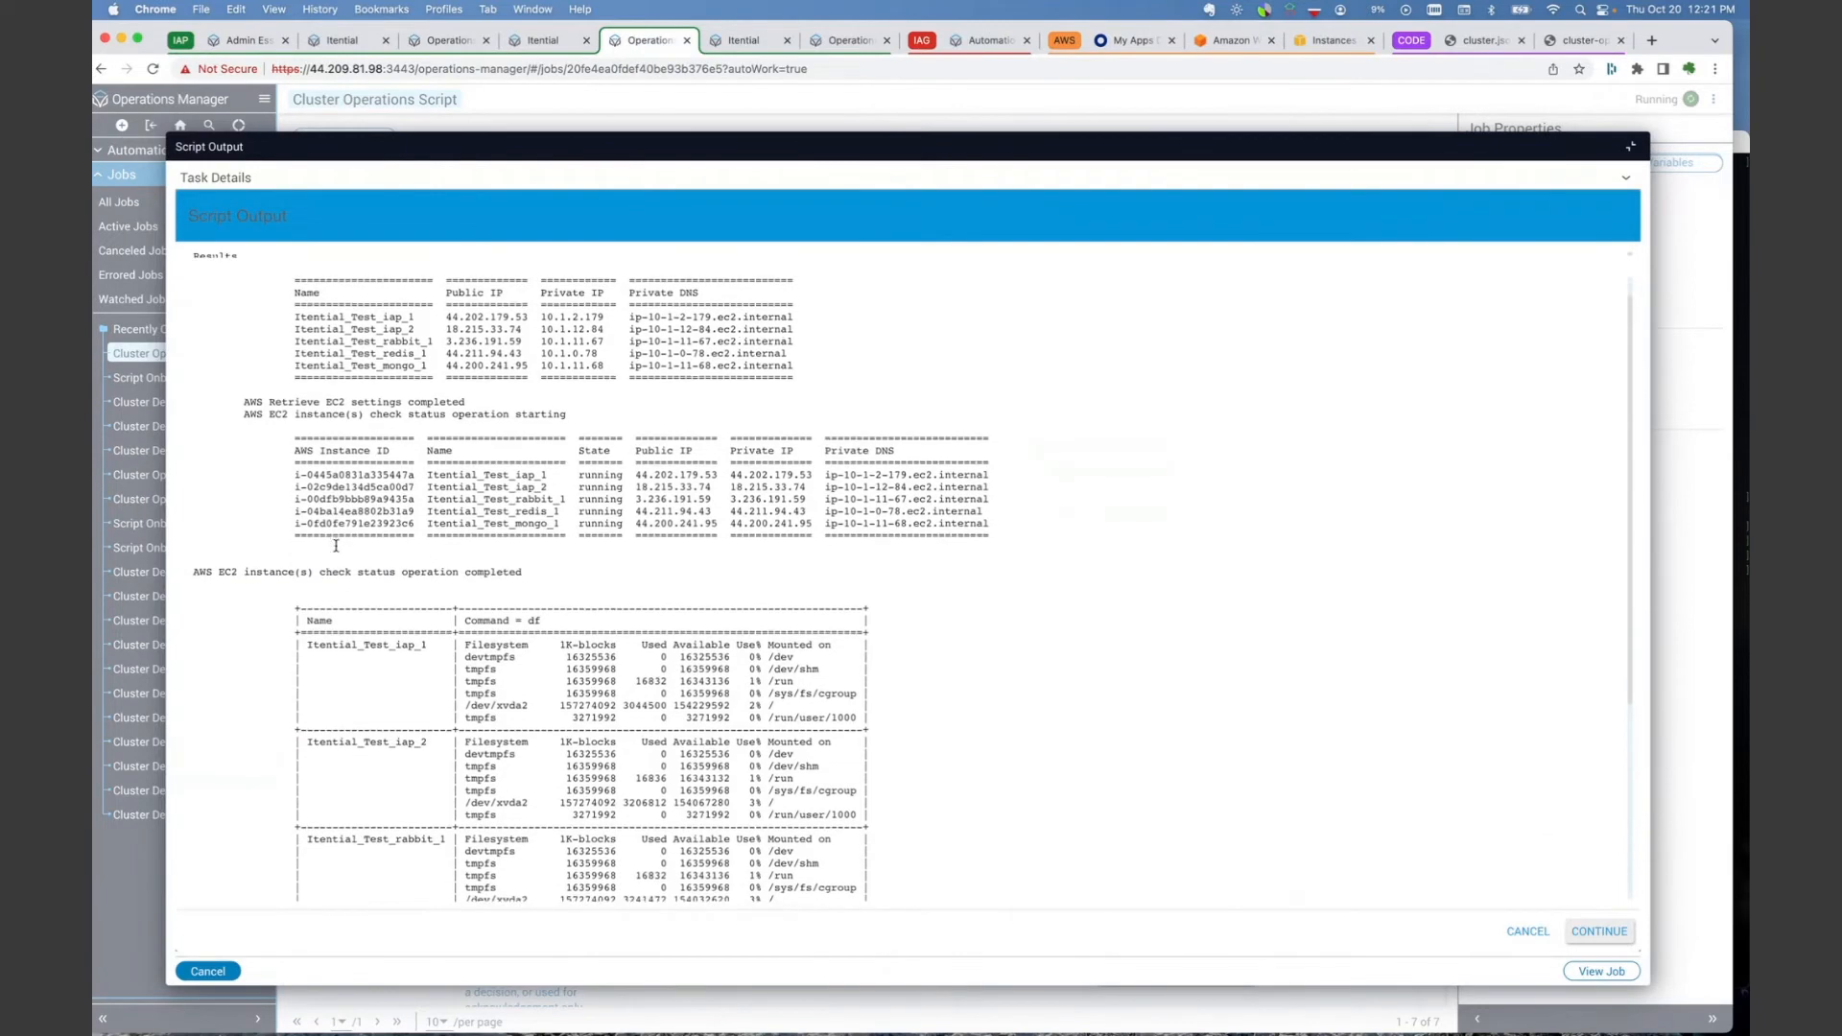
scroll(336, 545, "down", 6)
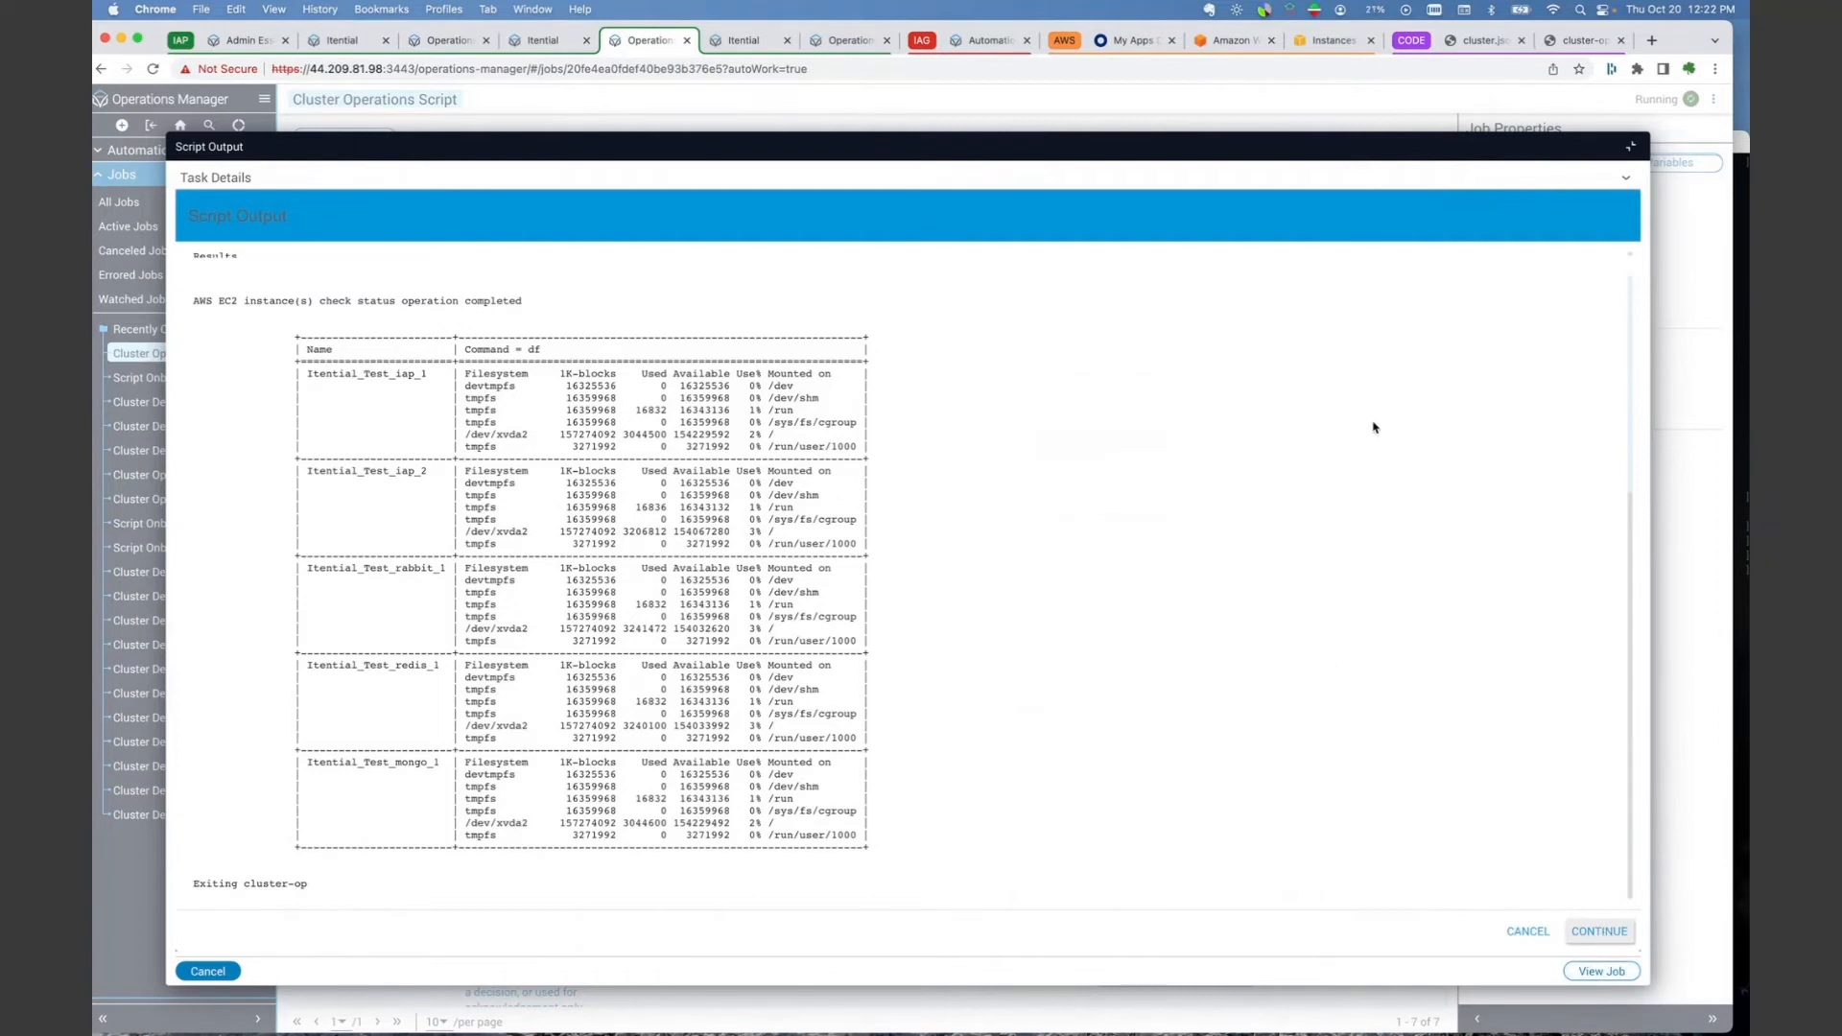
- Close the script output, show the outgoing variables of the string-parsing task, and widen its details area
left_click(215, 971)
mouse_move(1103, 450)
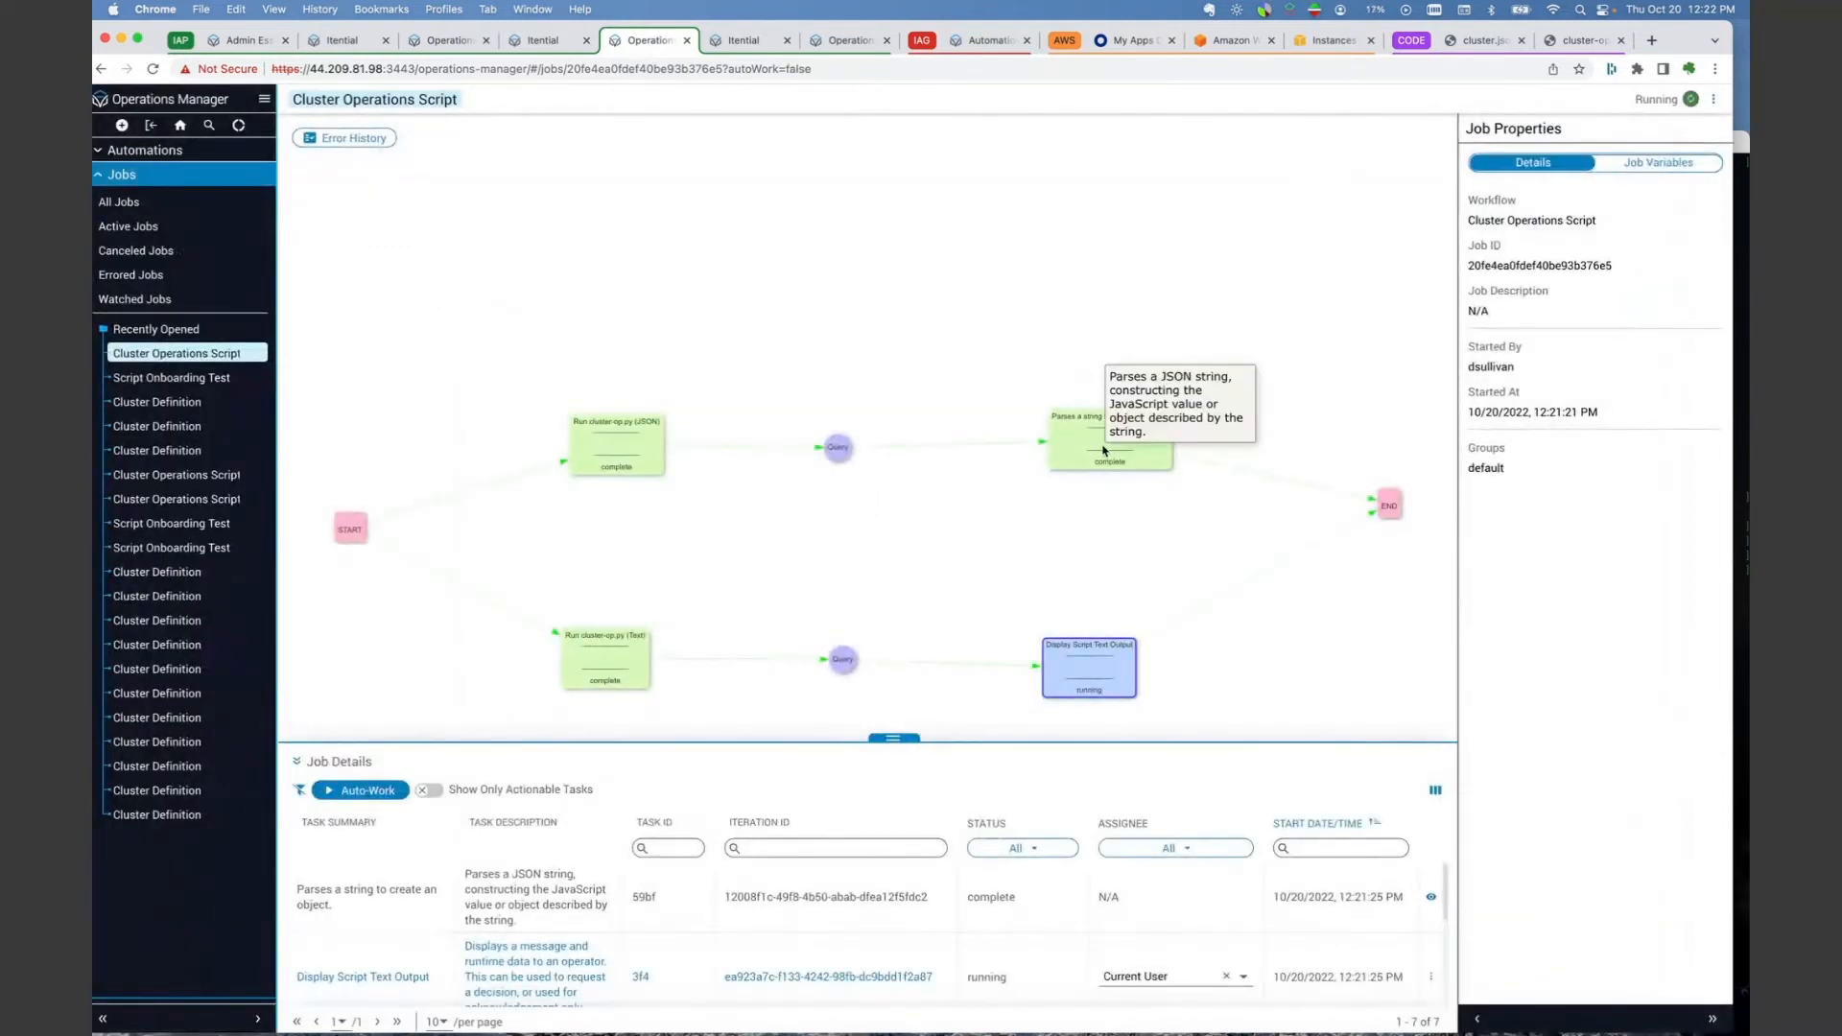
mouse_move(596, 432)
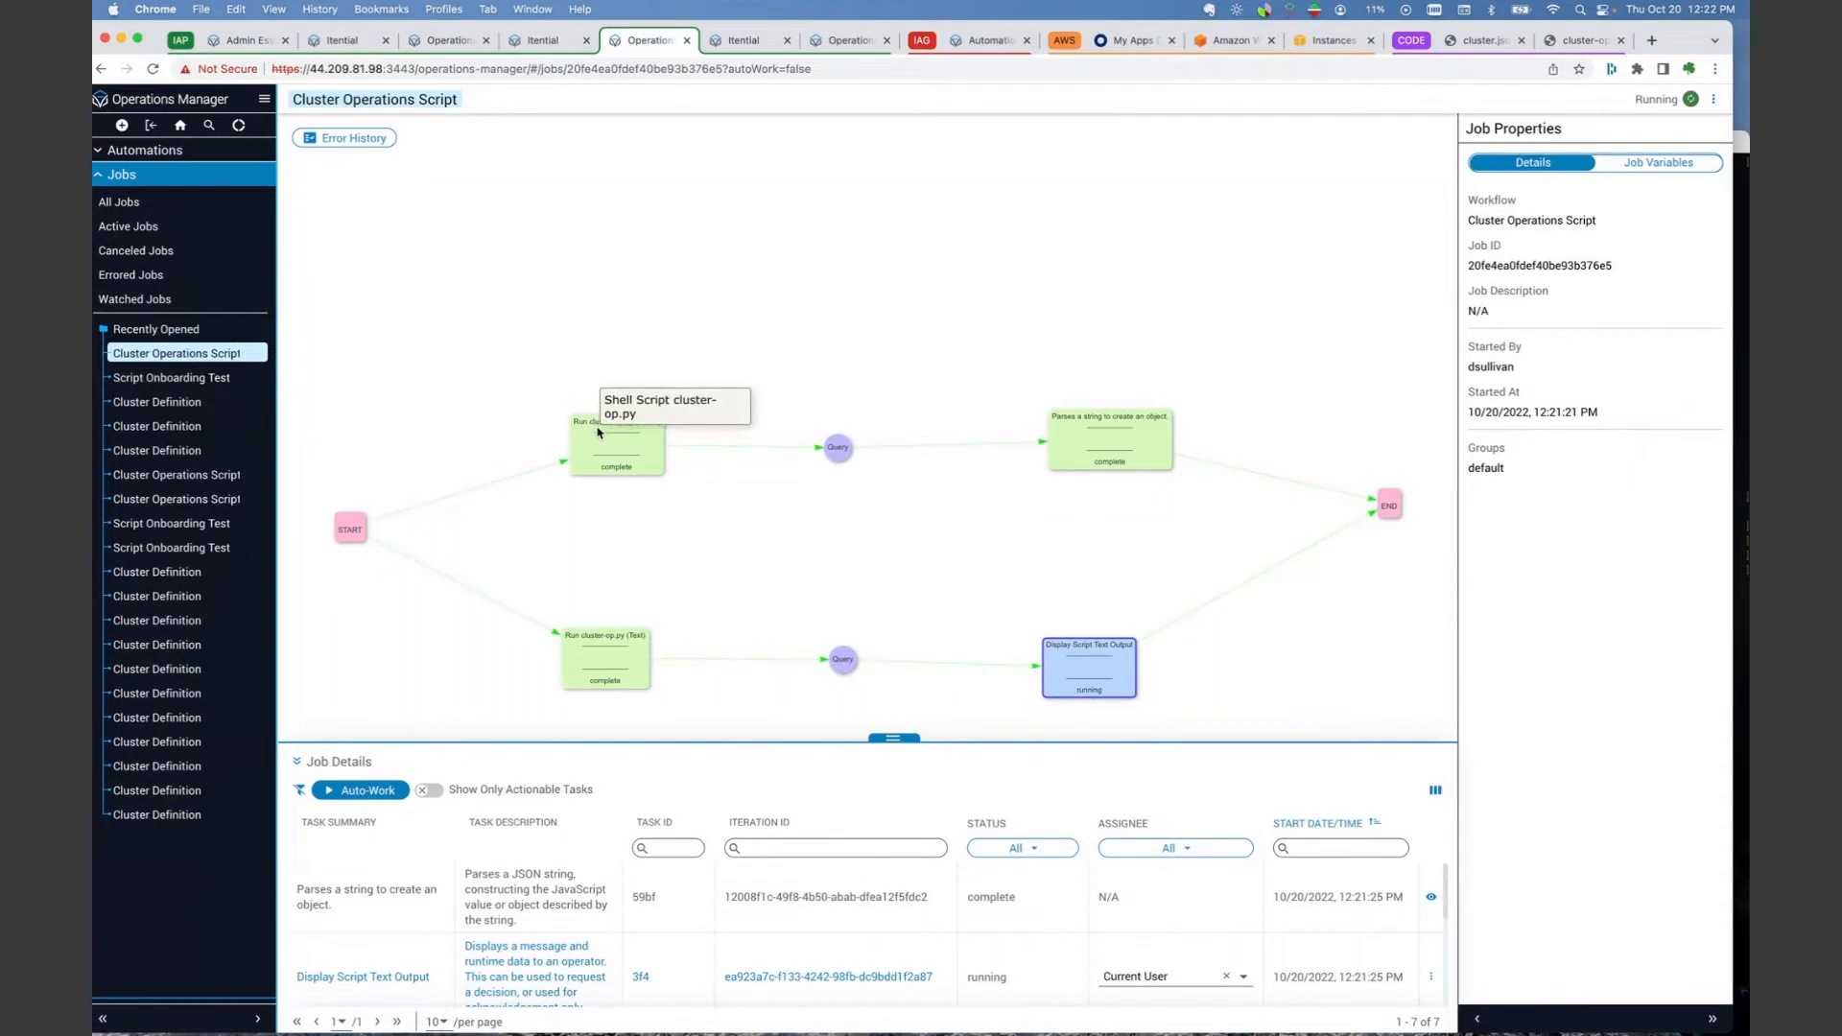
left_click(1135, 438)
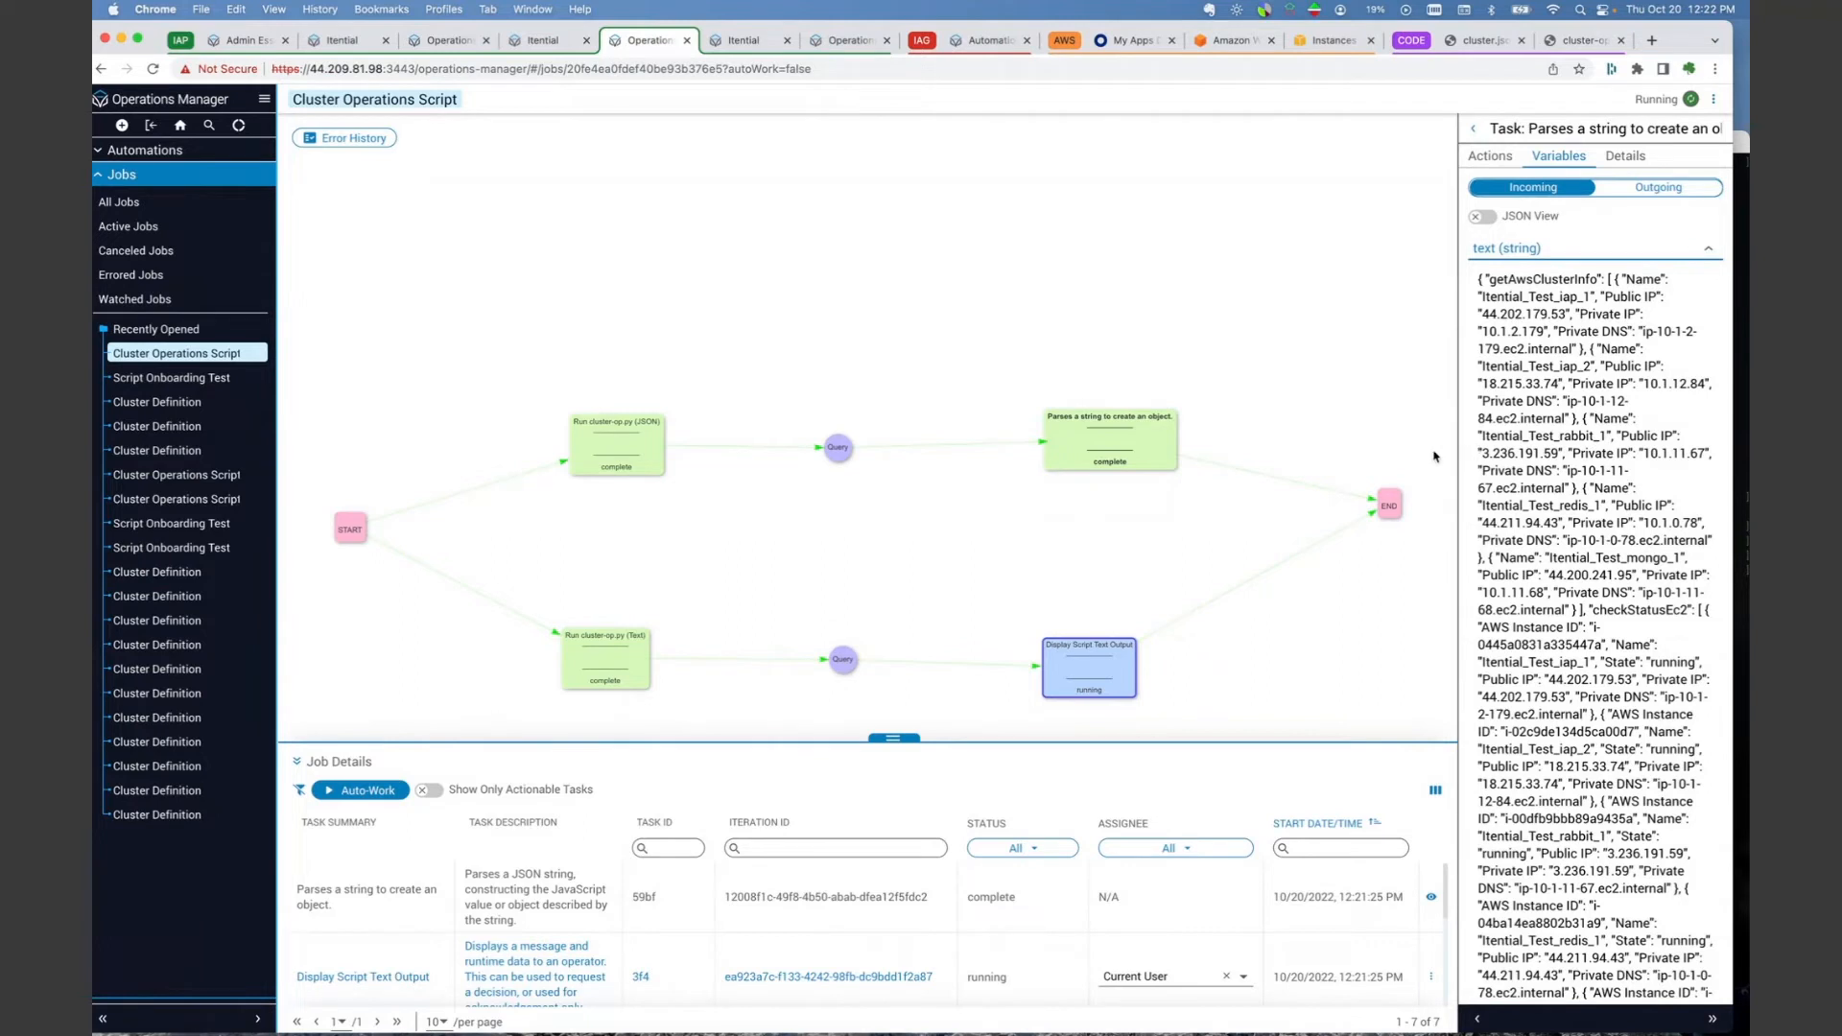
left_click(1639, 185)
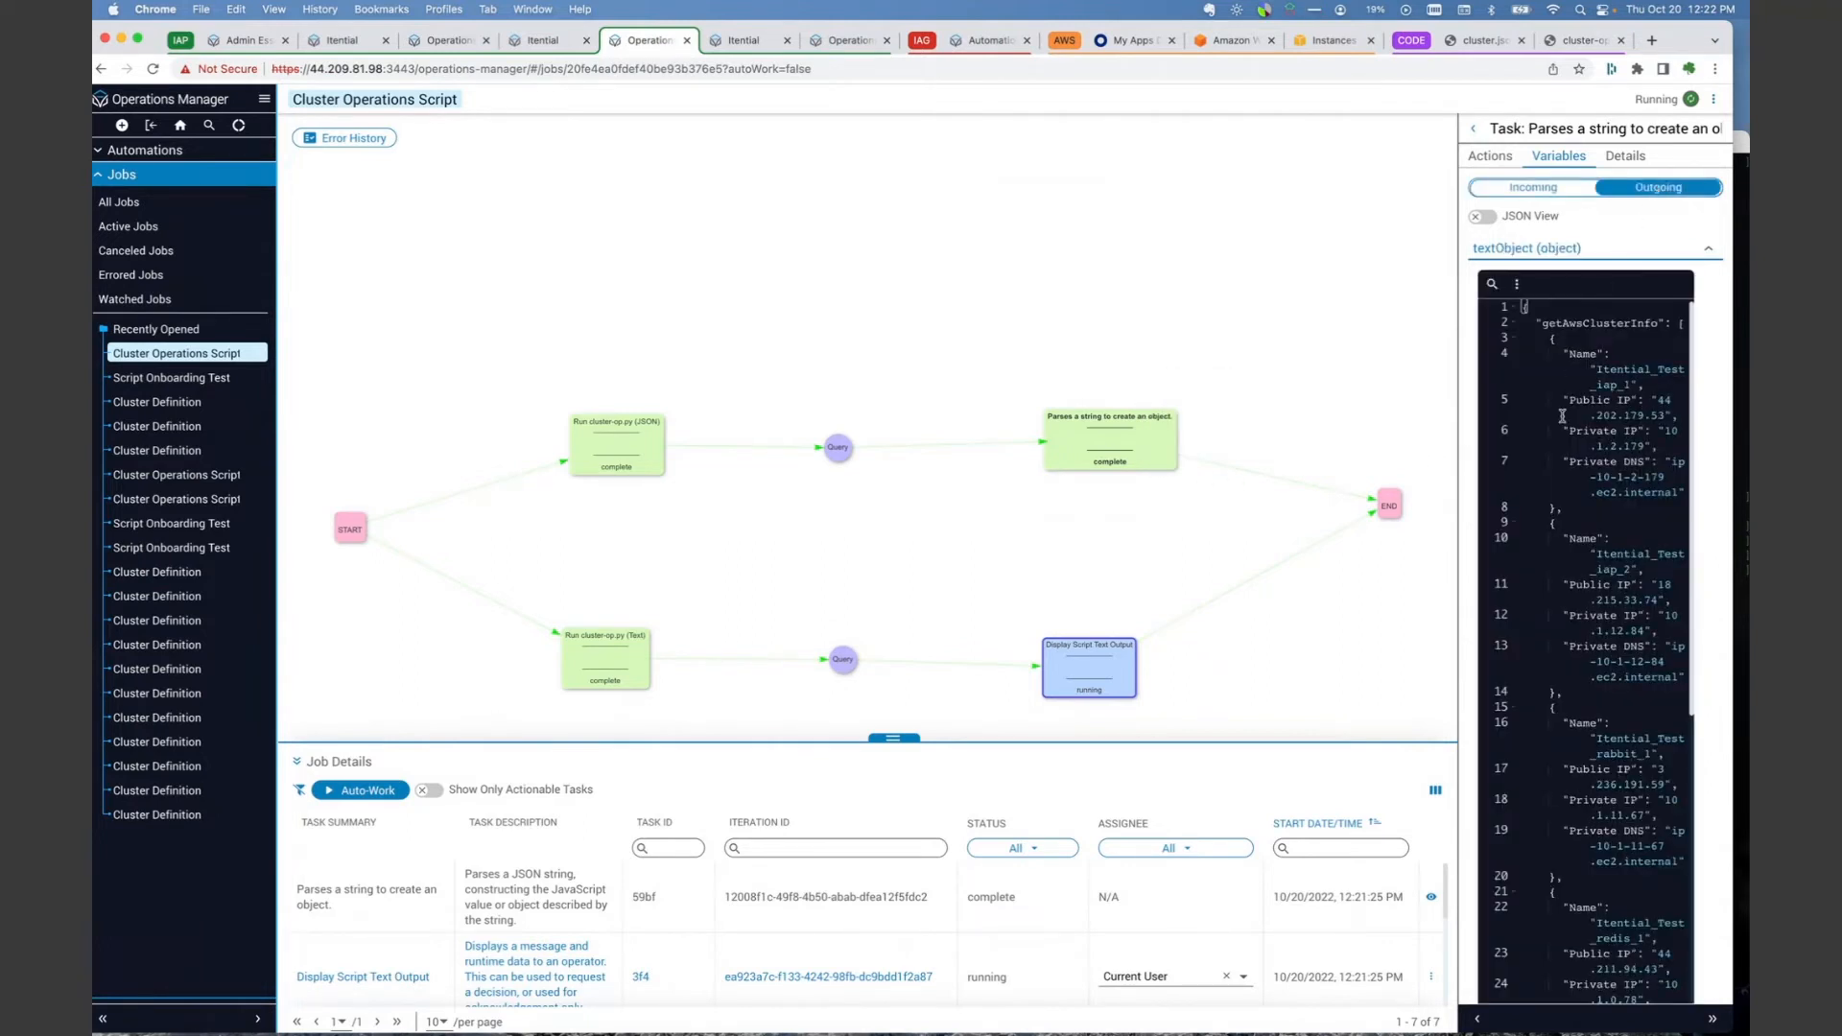
left_click(1478, 1023)
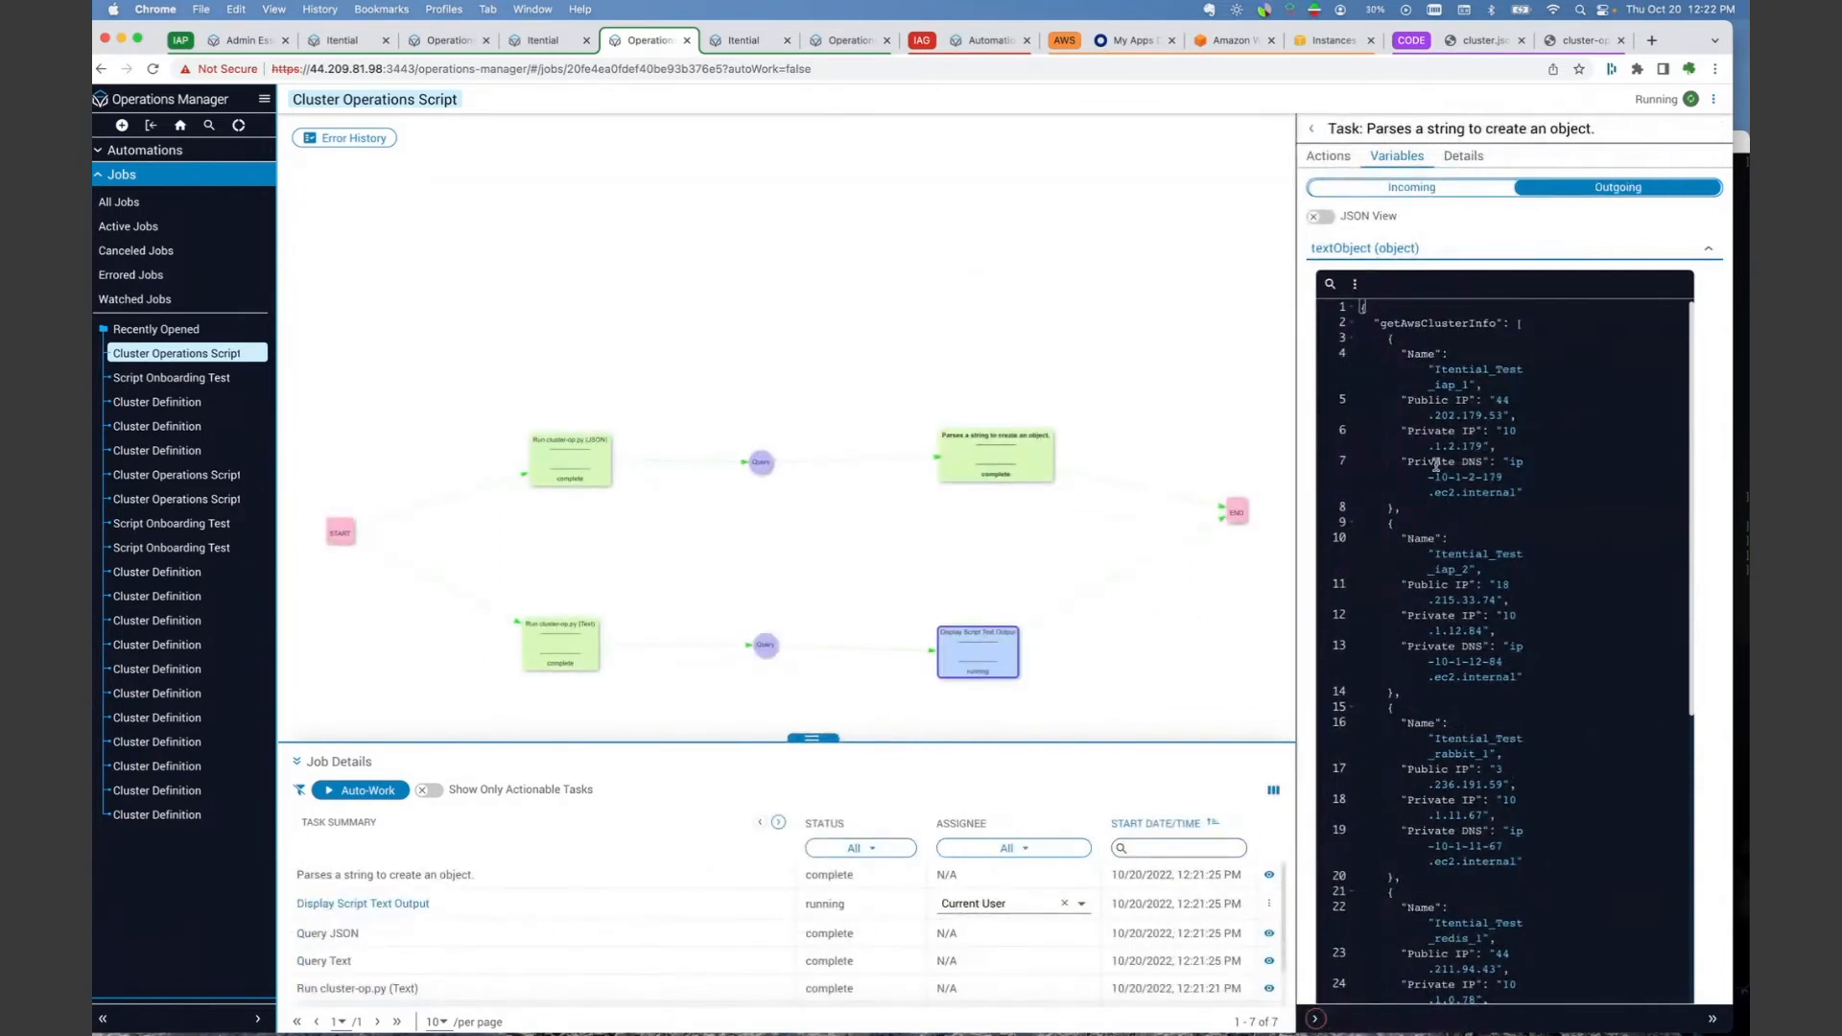
- Examine the parsed textObject JSON, including the cluster information, instance status and df command sections
scroll(1436, 465, "down", 5)
scroll(1435, 466, "down", 8)
scroll(1436, 465, "down", 6)
scroll(1435, 465, "down", 3)
scroll(1436, 466, "up", 5)
scroll(1435, 466, "up", 2)
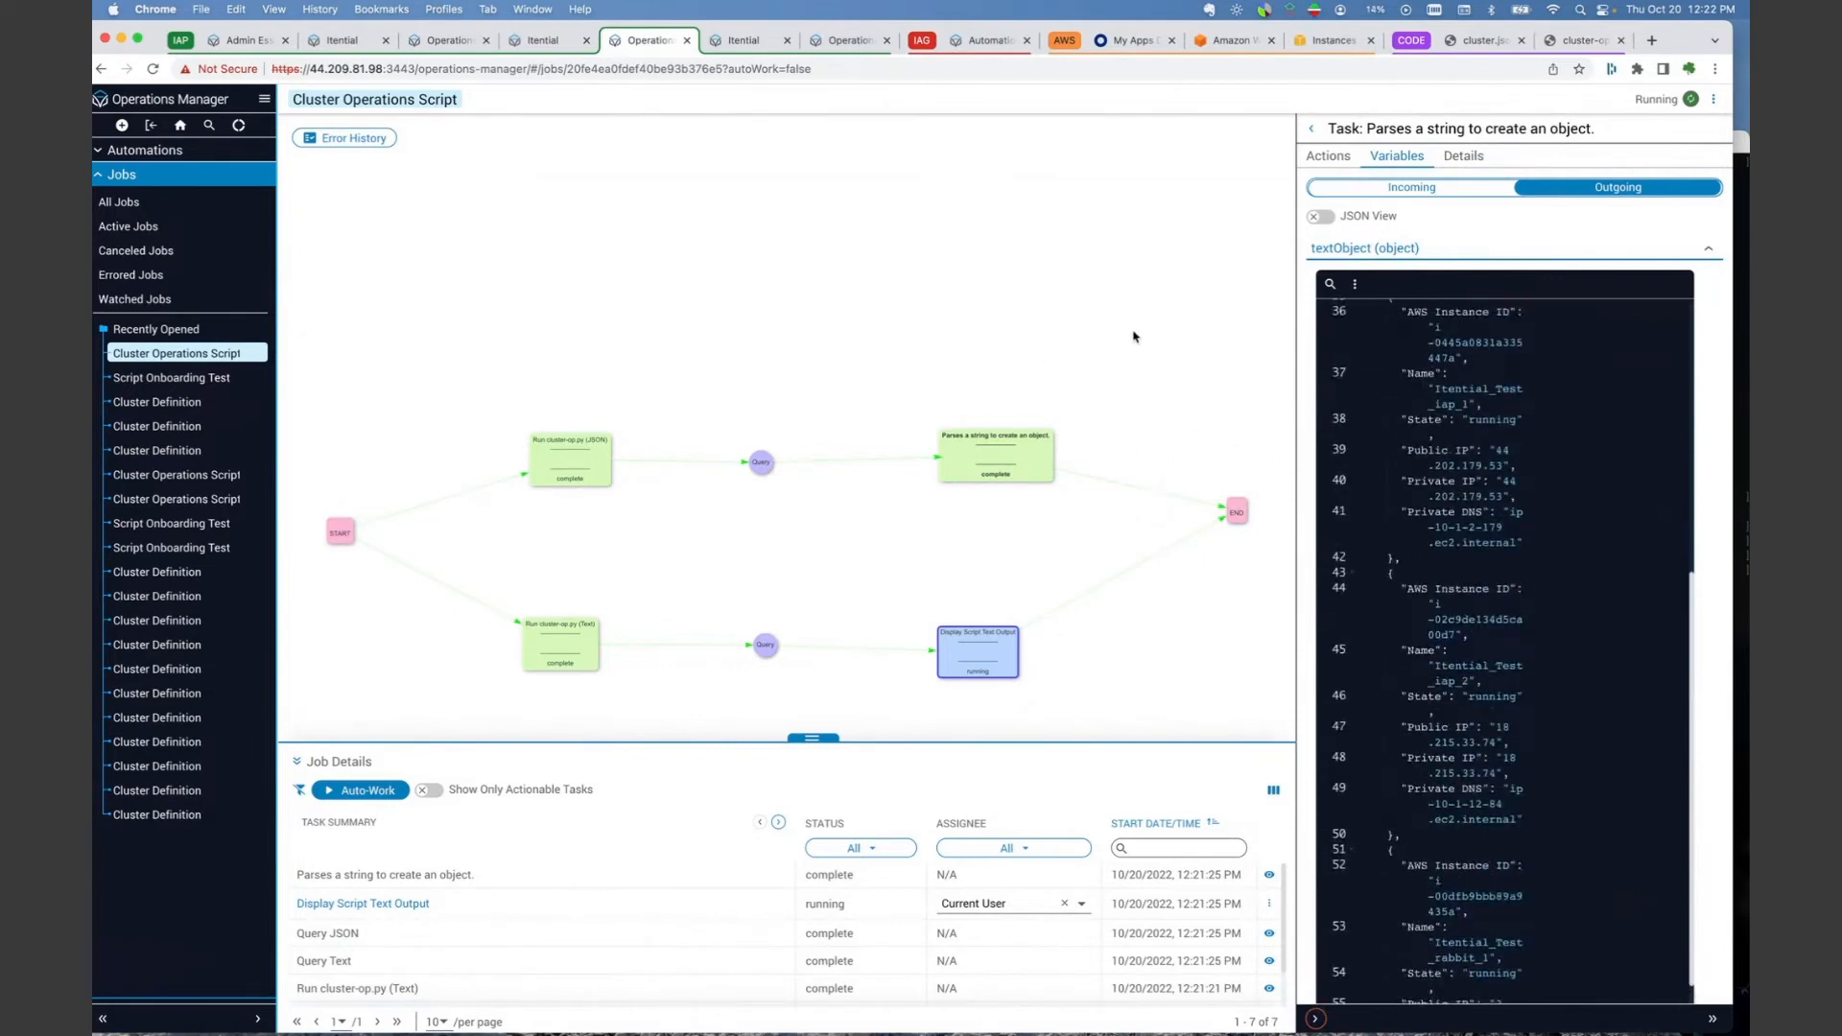
scroll(1524, 484, "up", 1)
scroll(1525, 484, "up", 10)
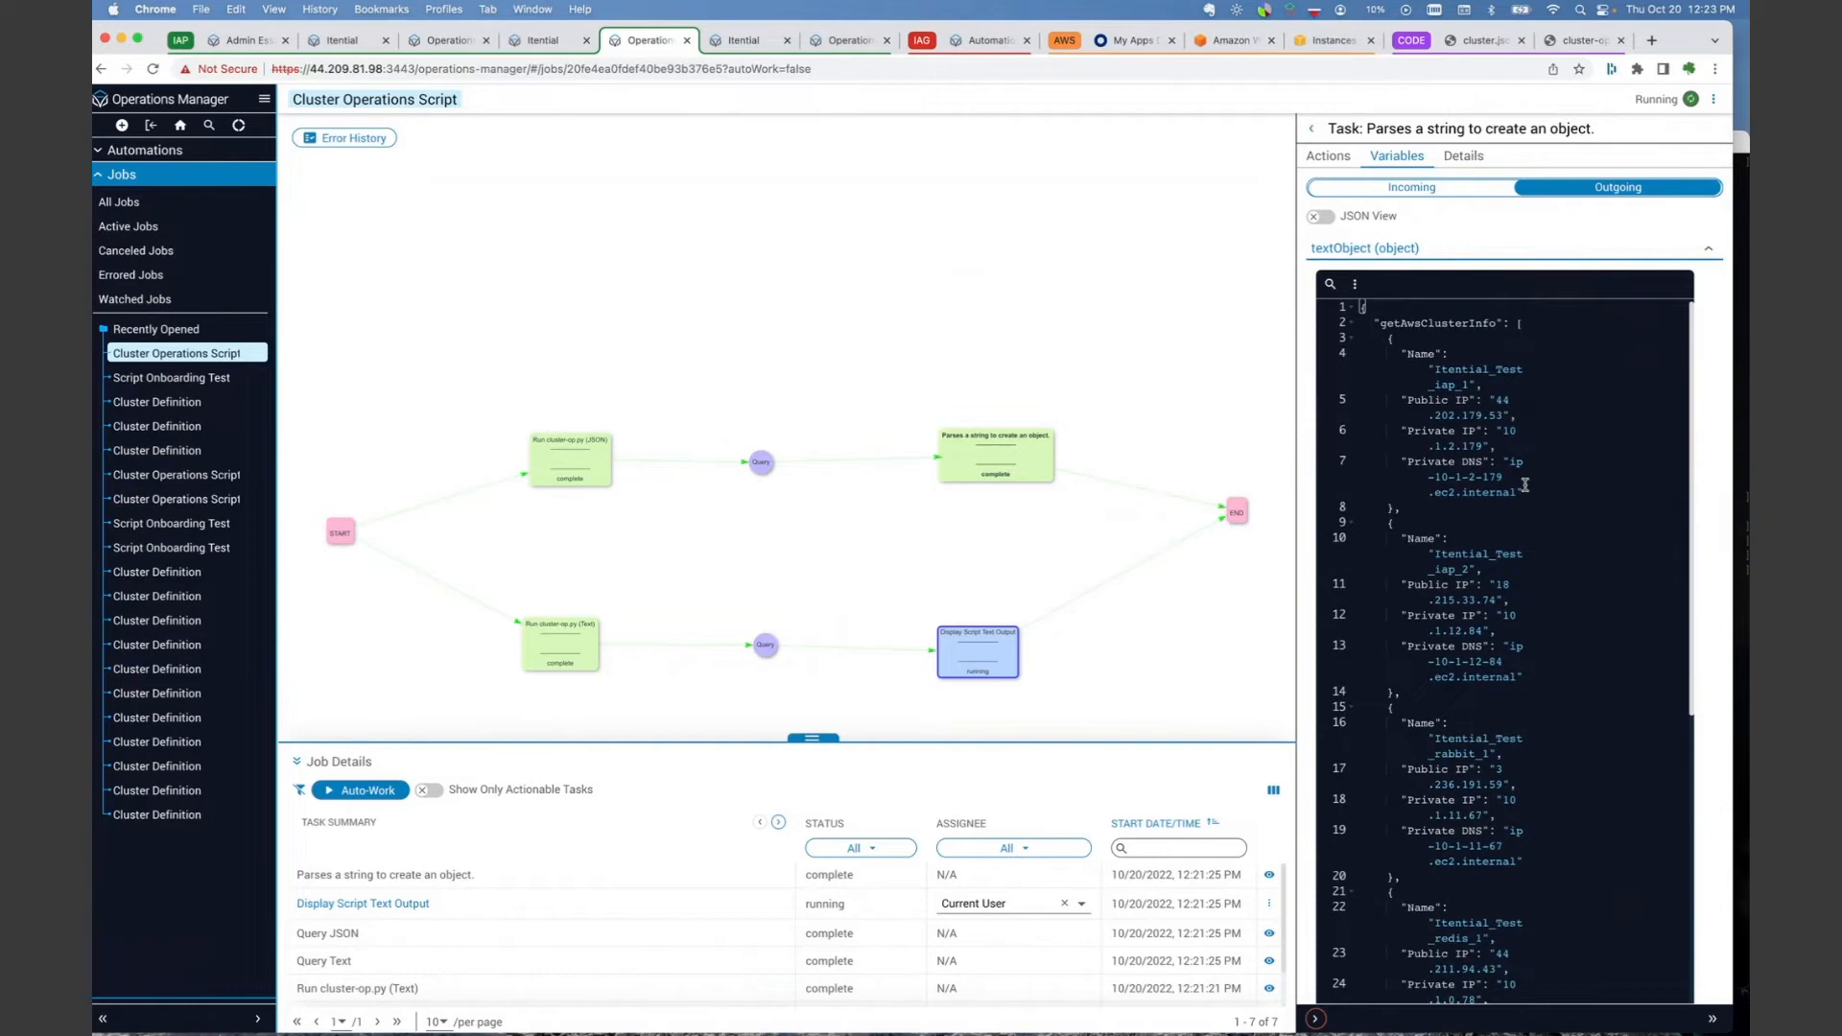
scroll(1535, 487, "down", 10)
scroll(1545, 490, "down", 15)
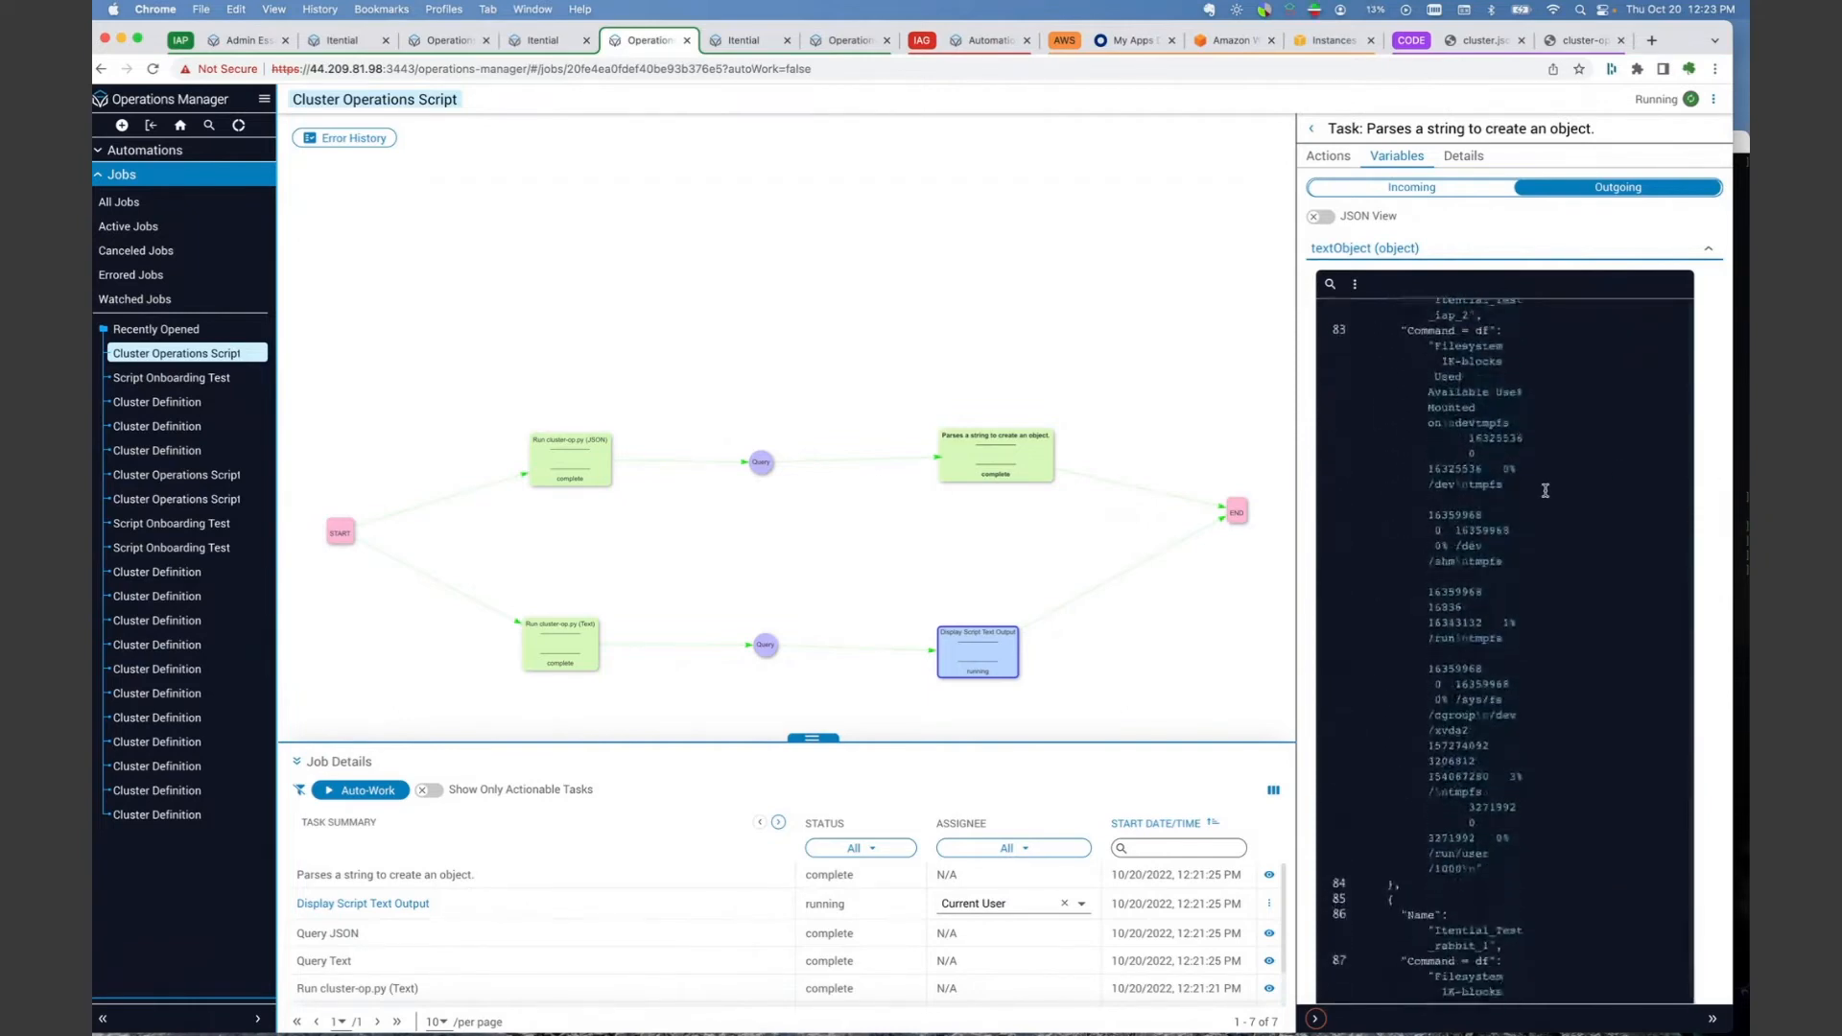
scroll(1545, 491, "up", 20)
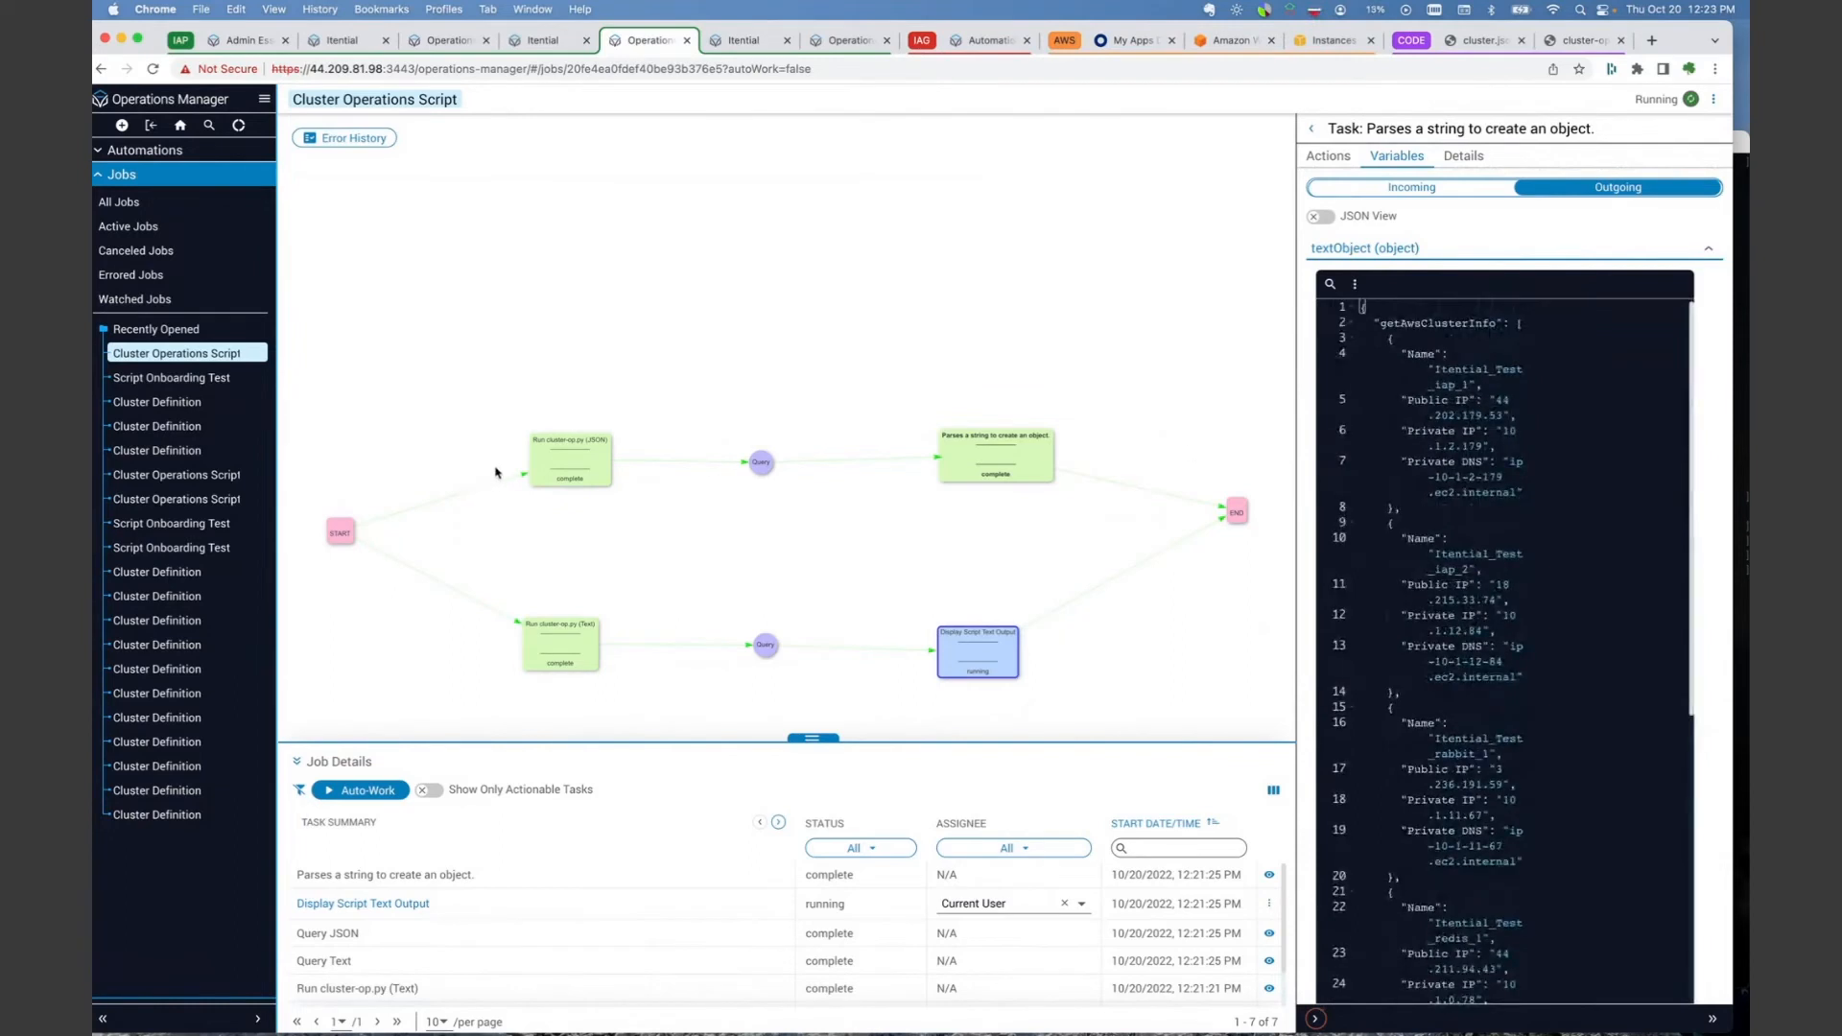
- Open the Run cluster-op.py (JSON) task of the workflow in Automation Studio and examine its file and json incoming variables
left_click(575, 468)
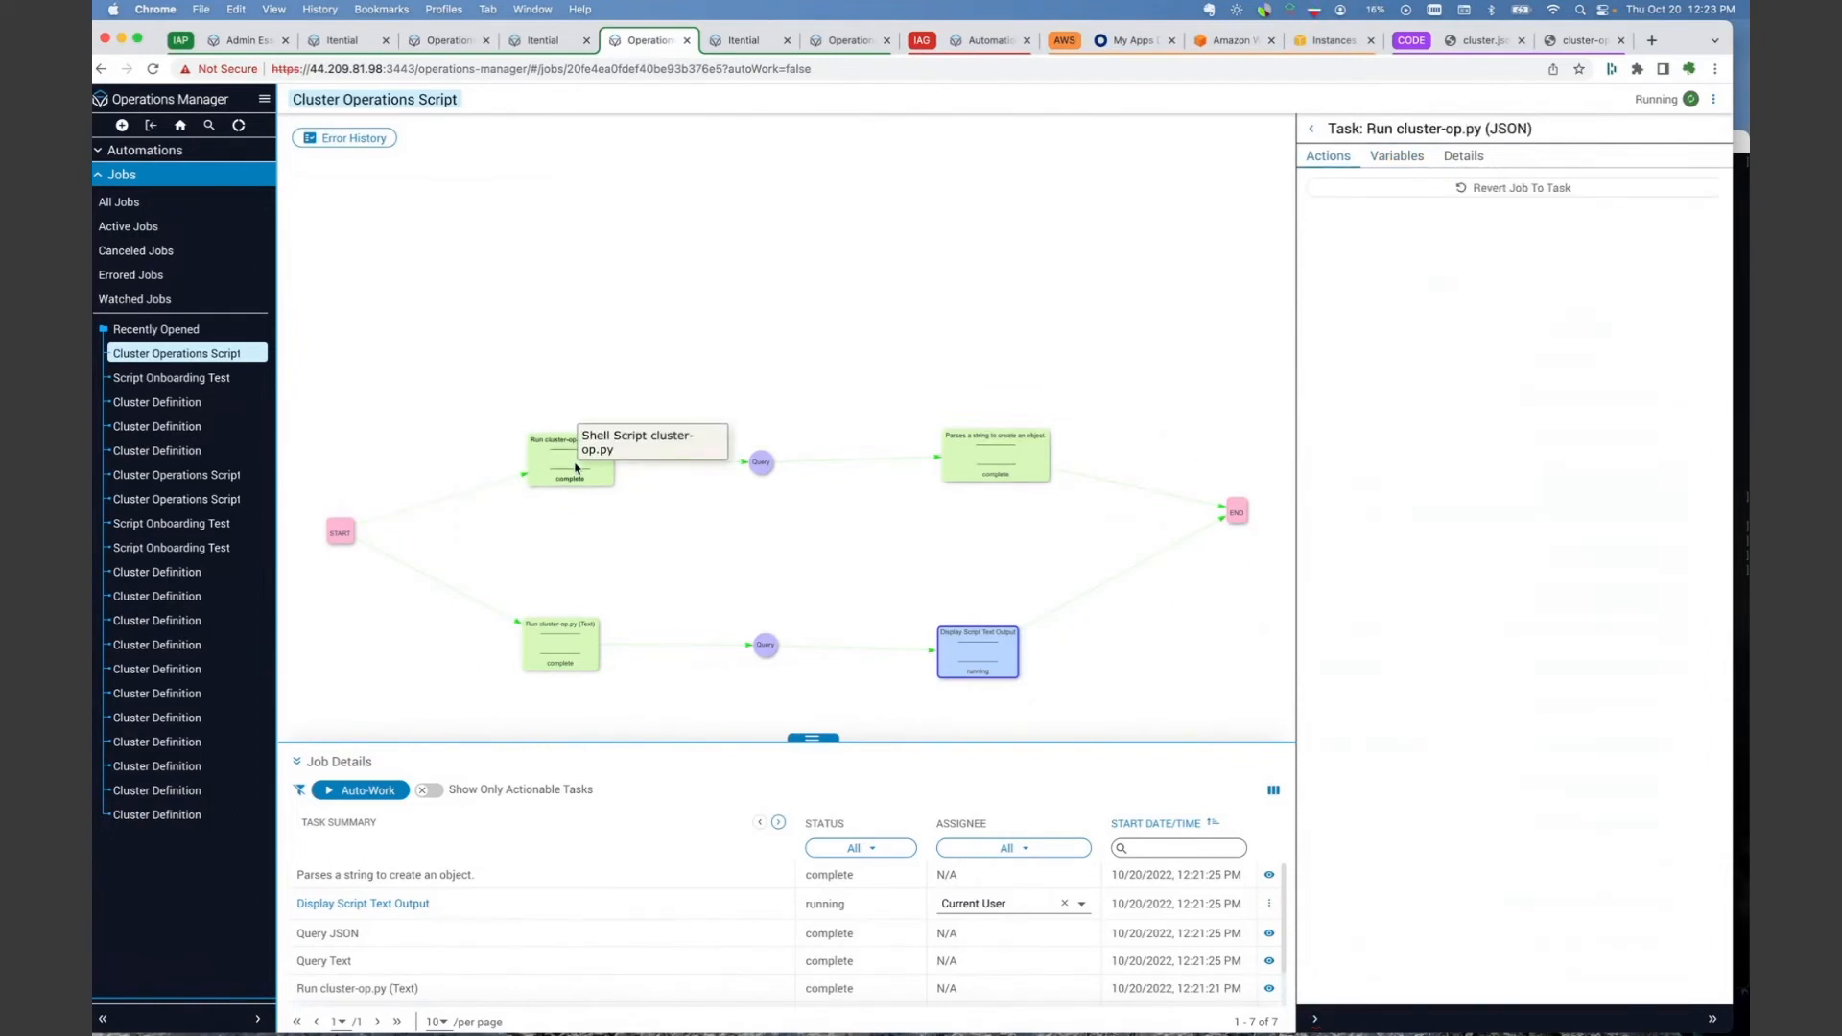
left_click(539, 42)
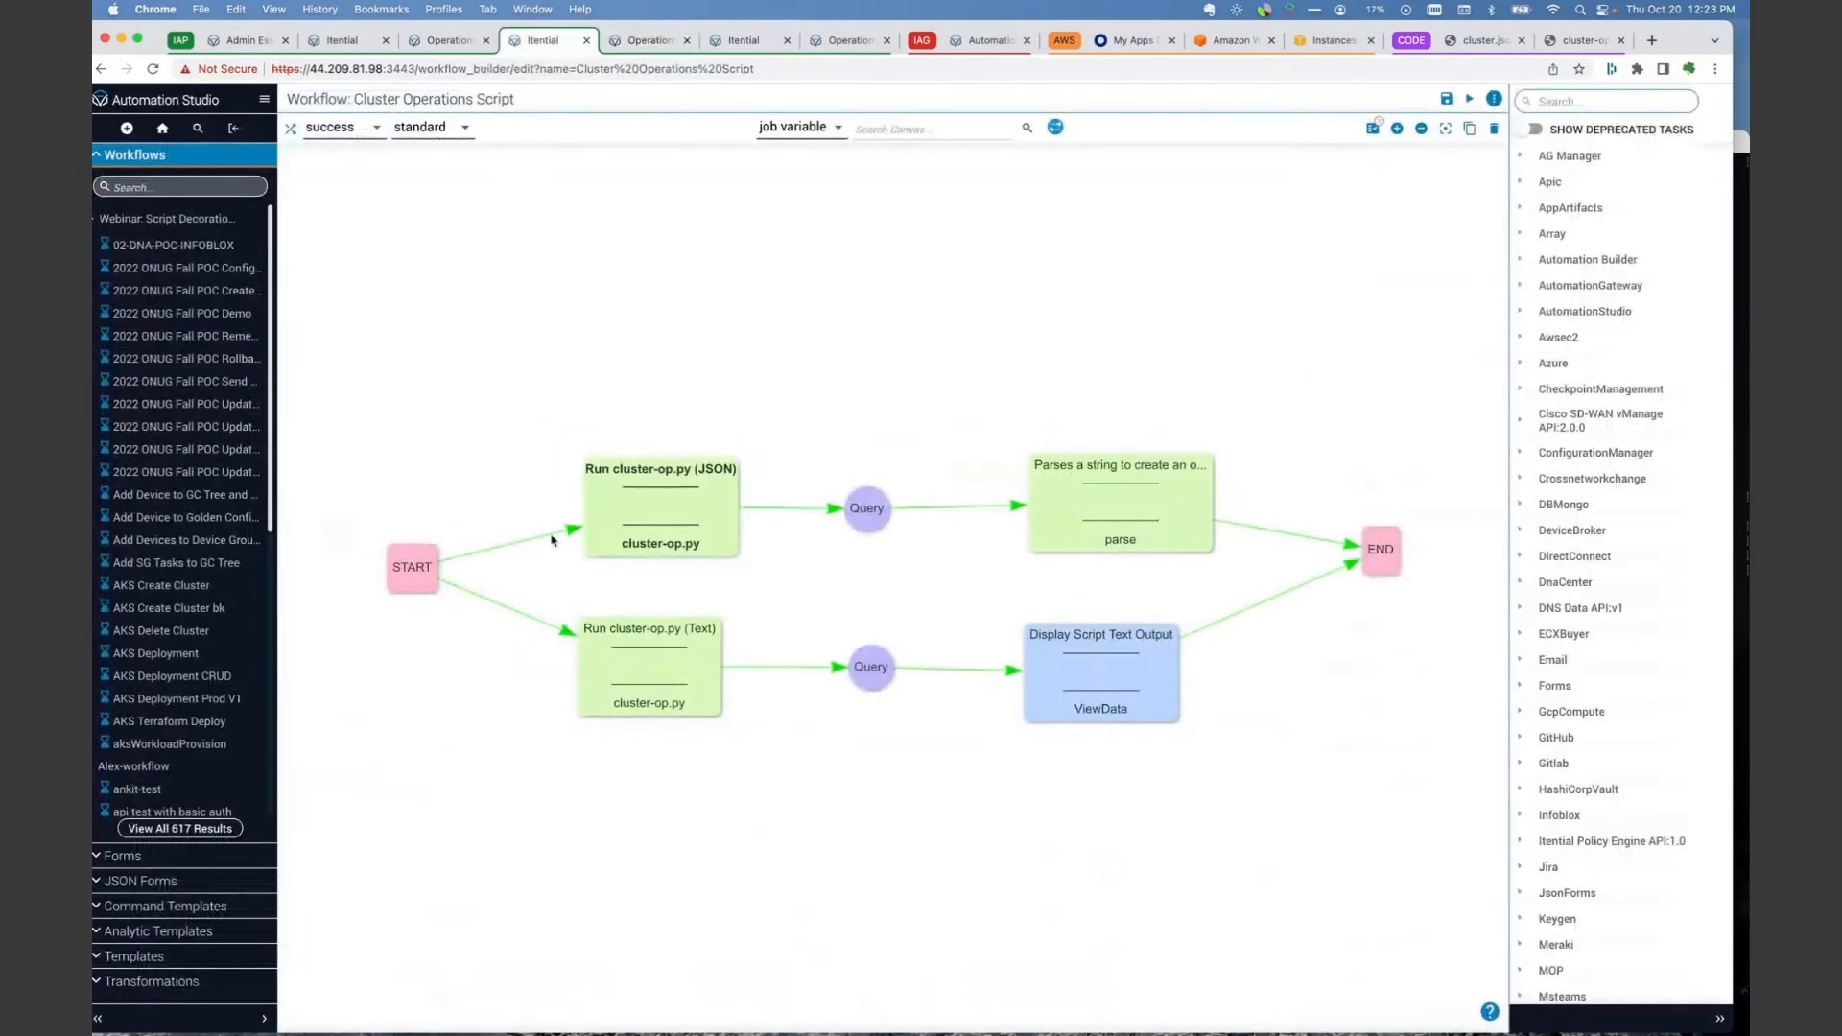
double_click(653, 500)
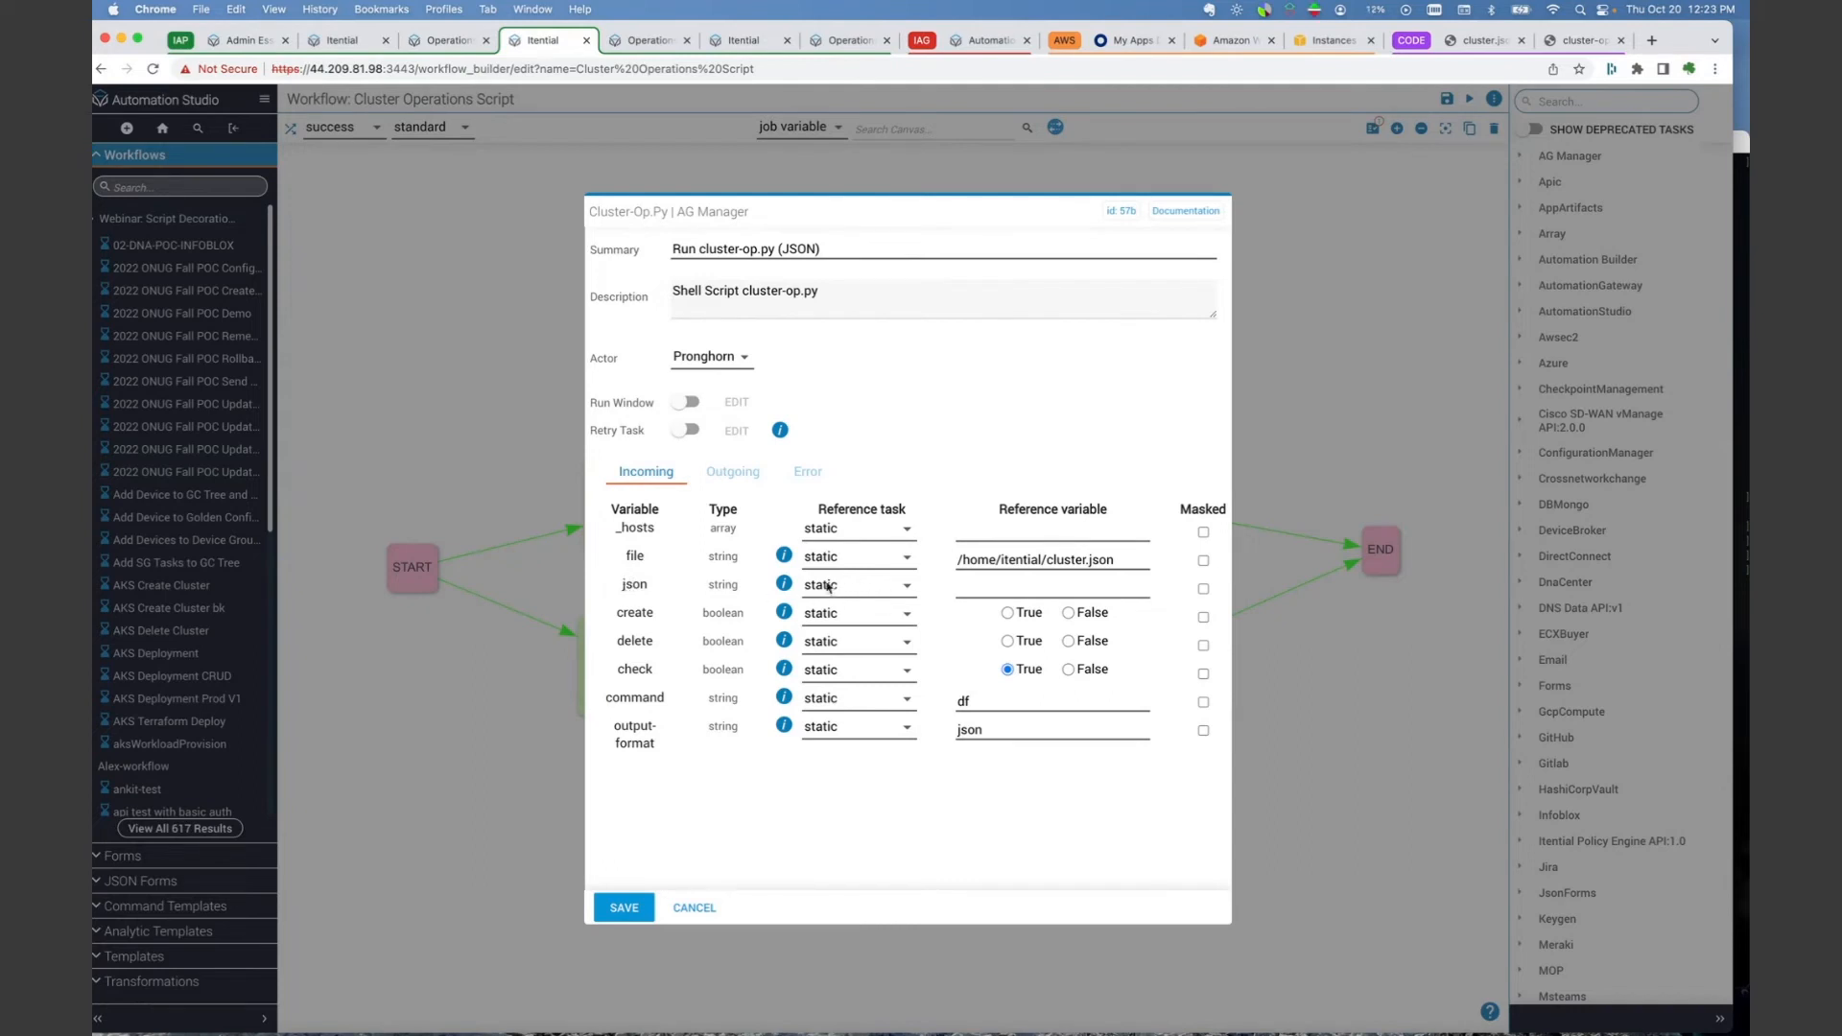
left_click(984, 592)
left_click(959, 564)
- Examine the server definitions in cluster.json, then close the task without saving and switch to the Cluster Definition workflow
left_click(1483, 40)
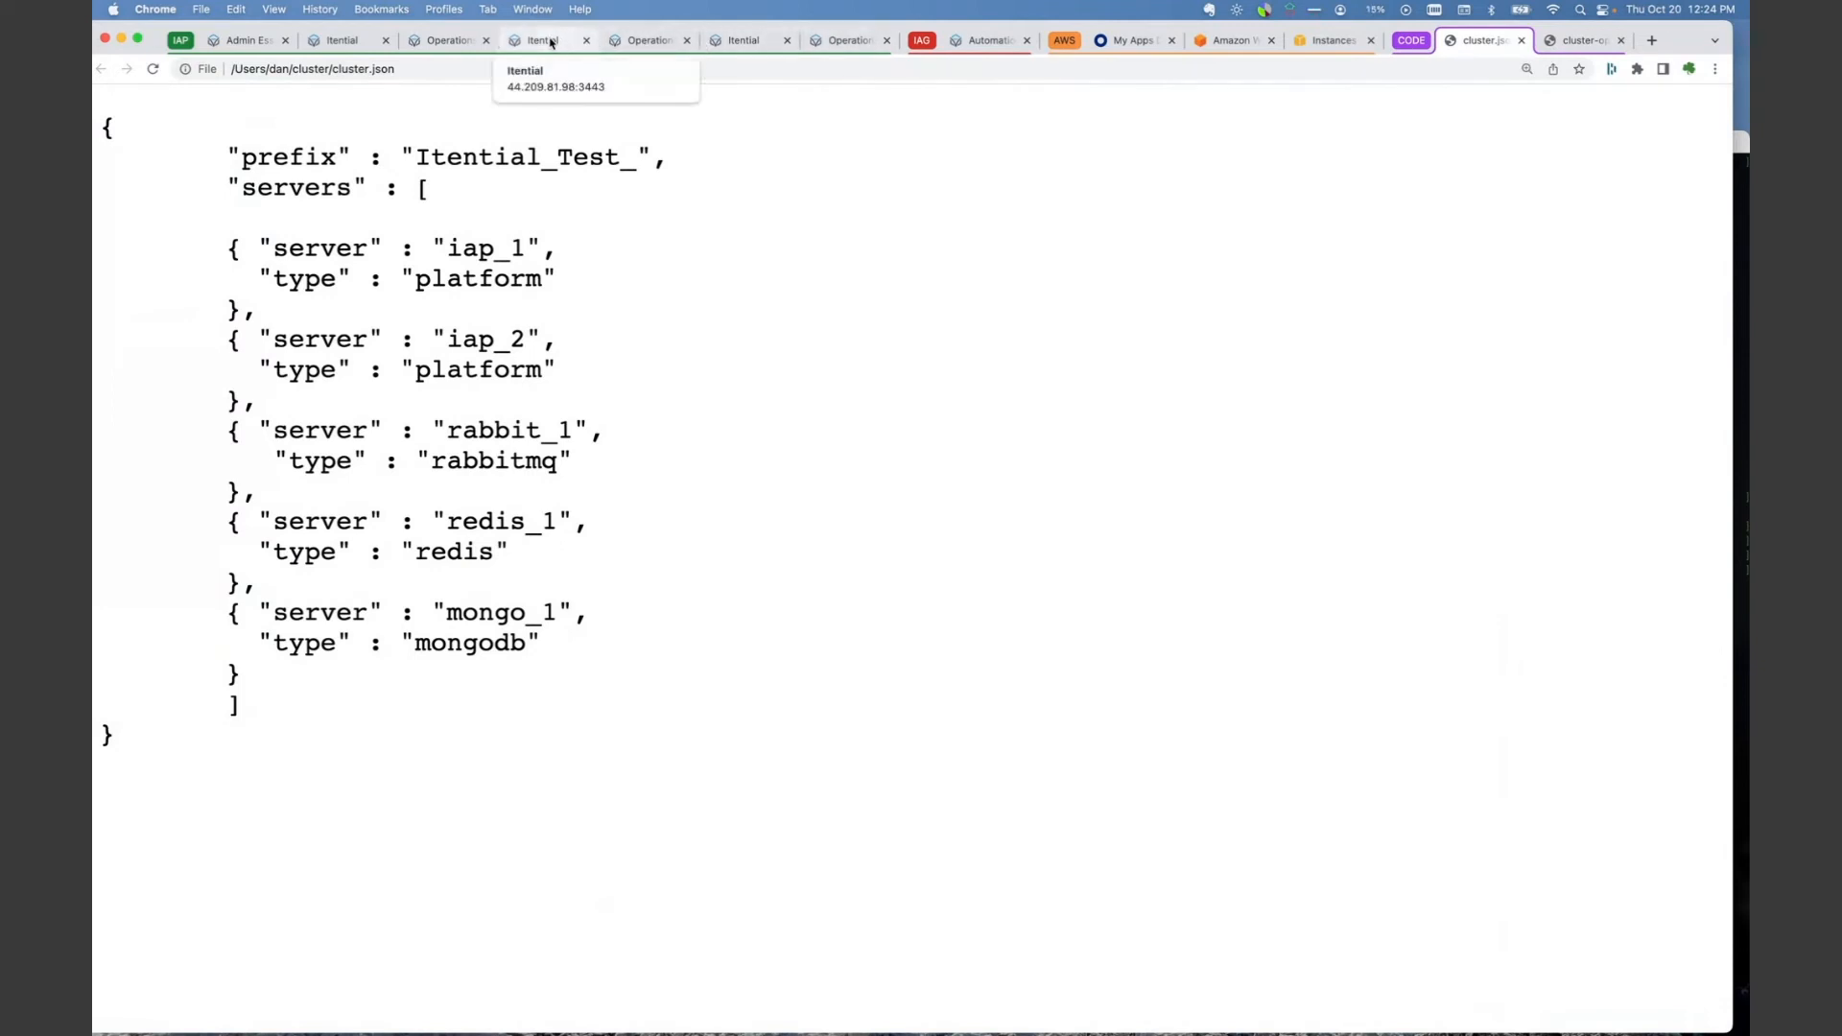
left_click(552, 43)
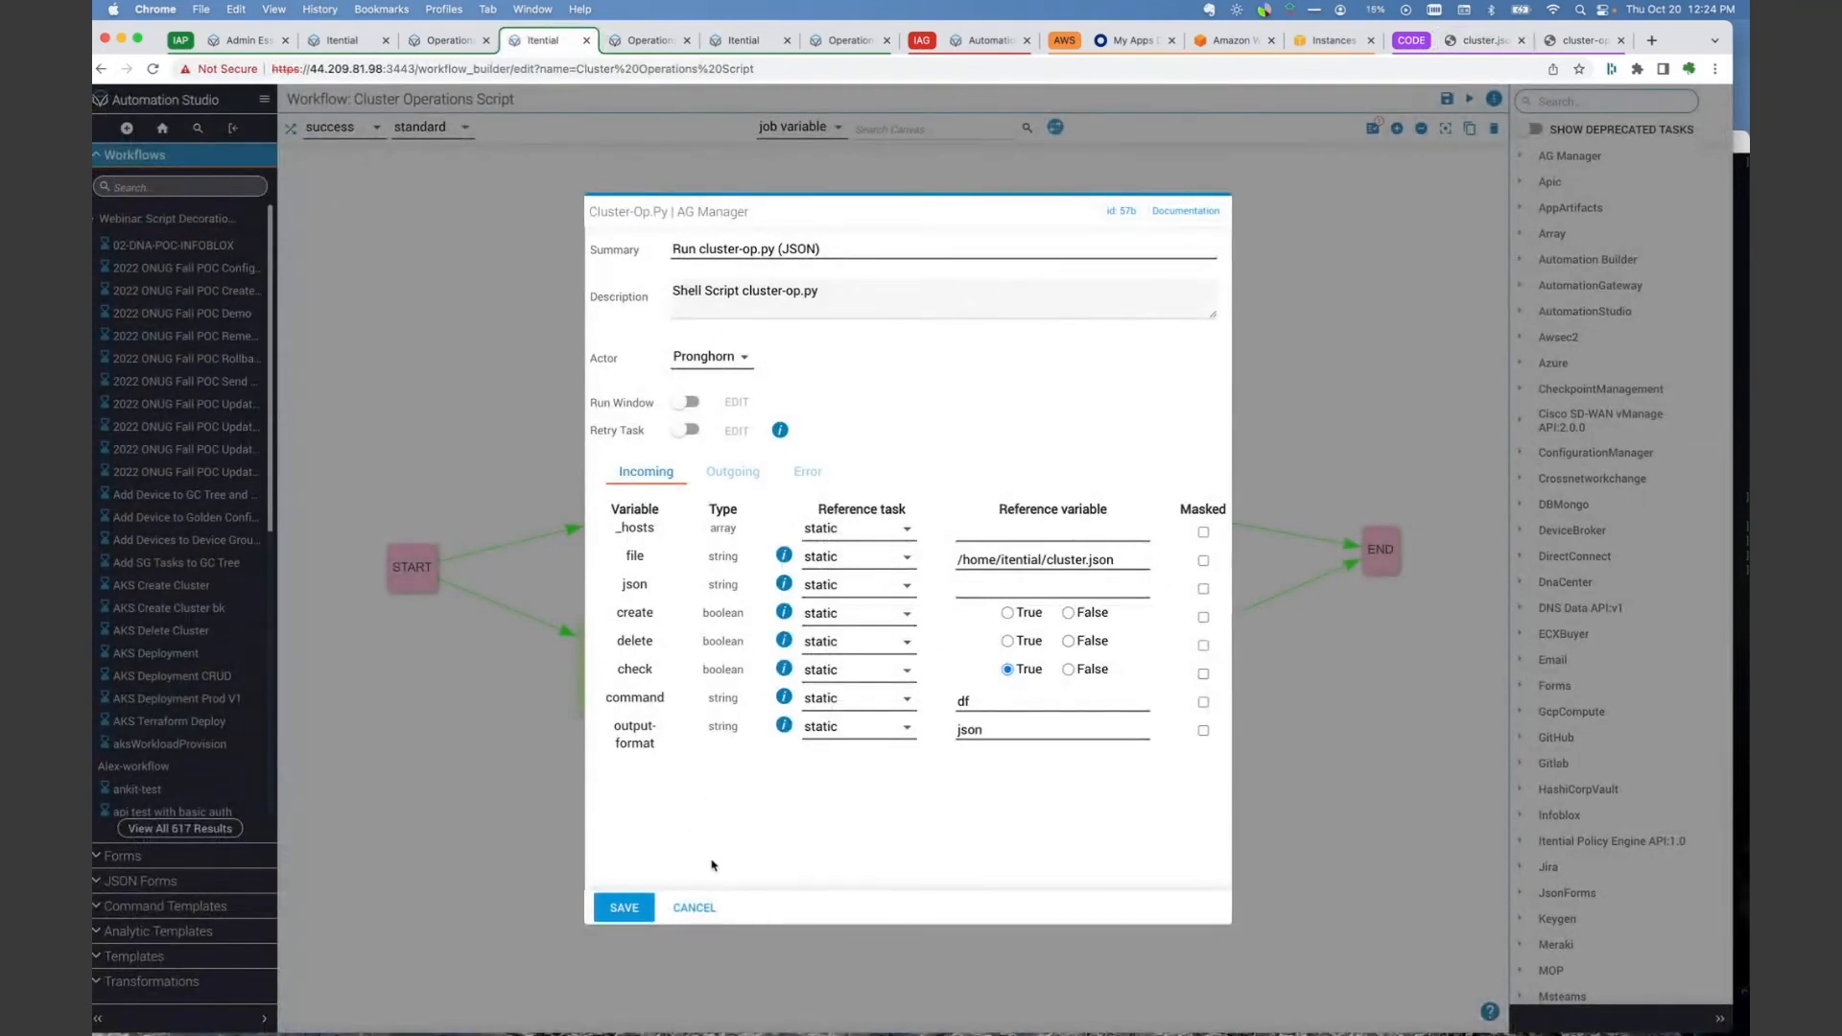
left_click(700, 907)
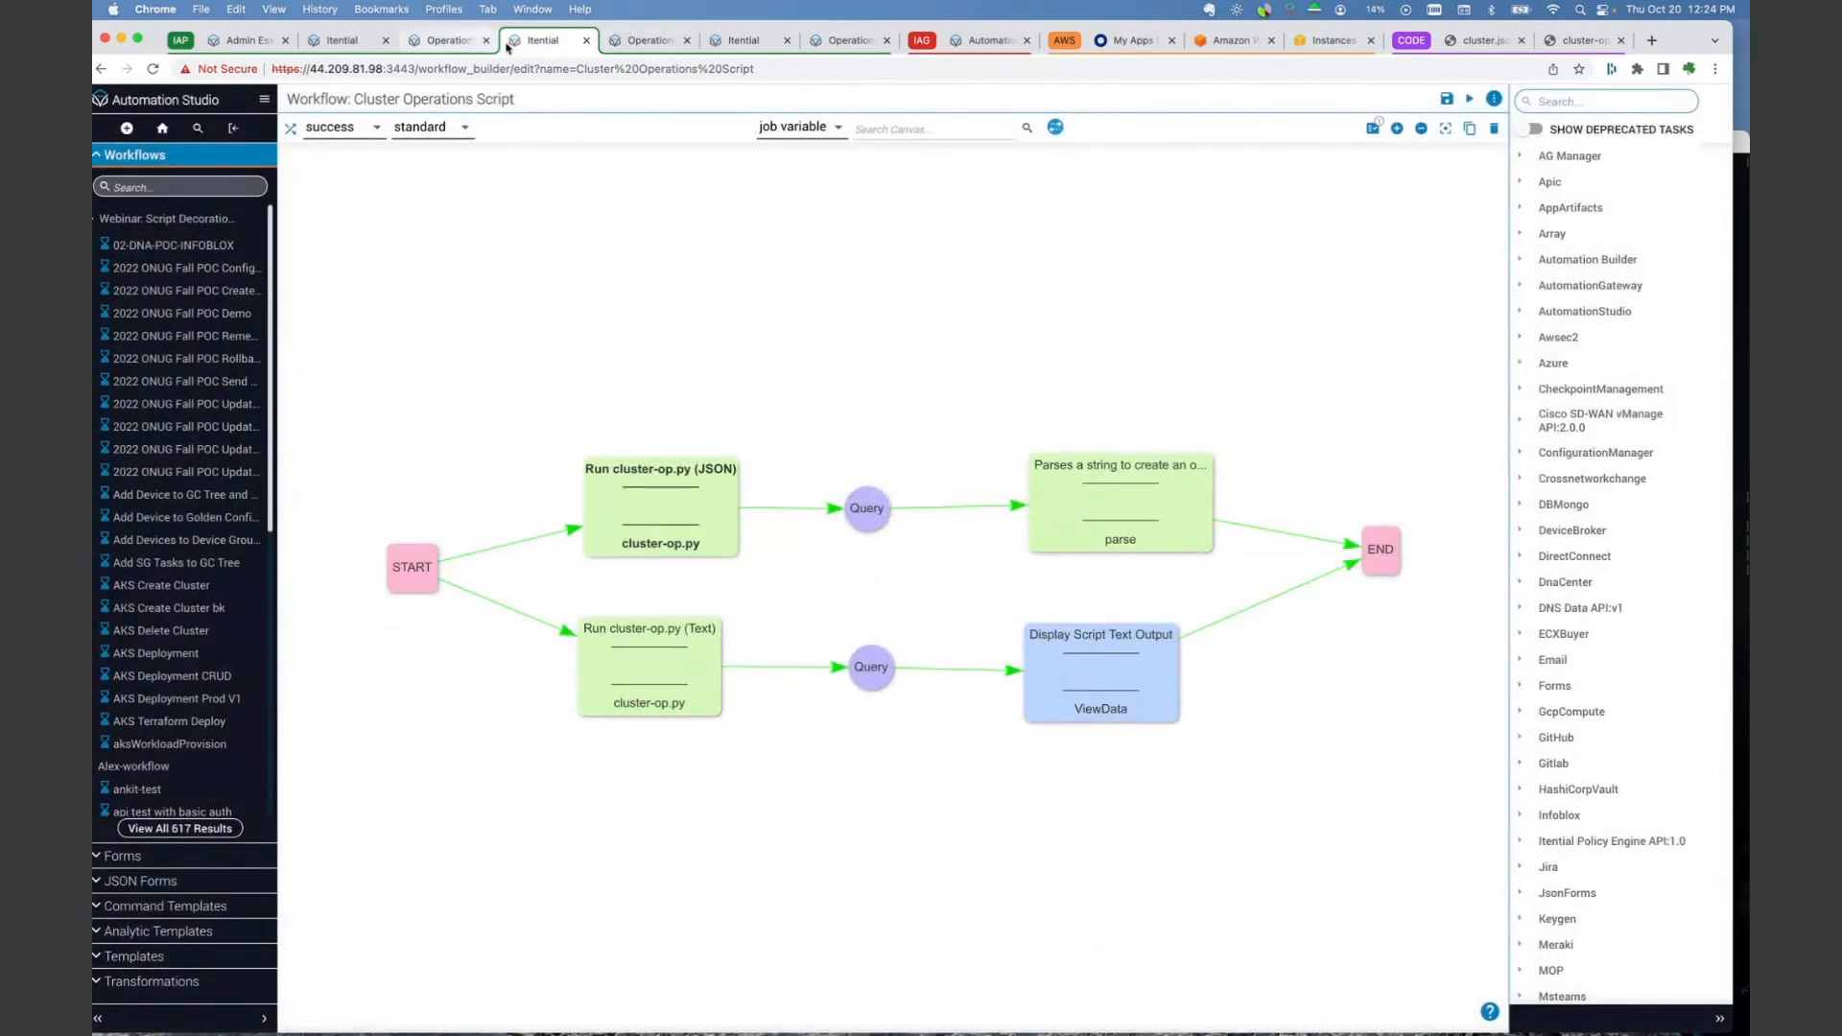
left_click(745, 41)
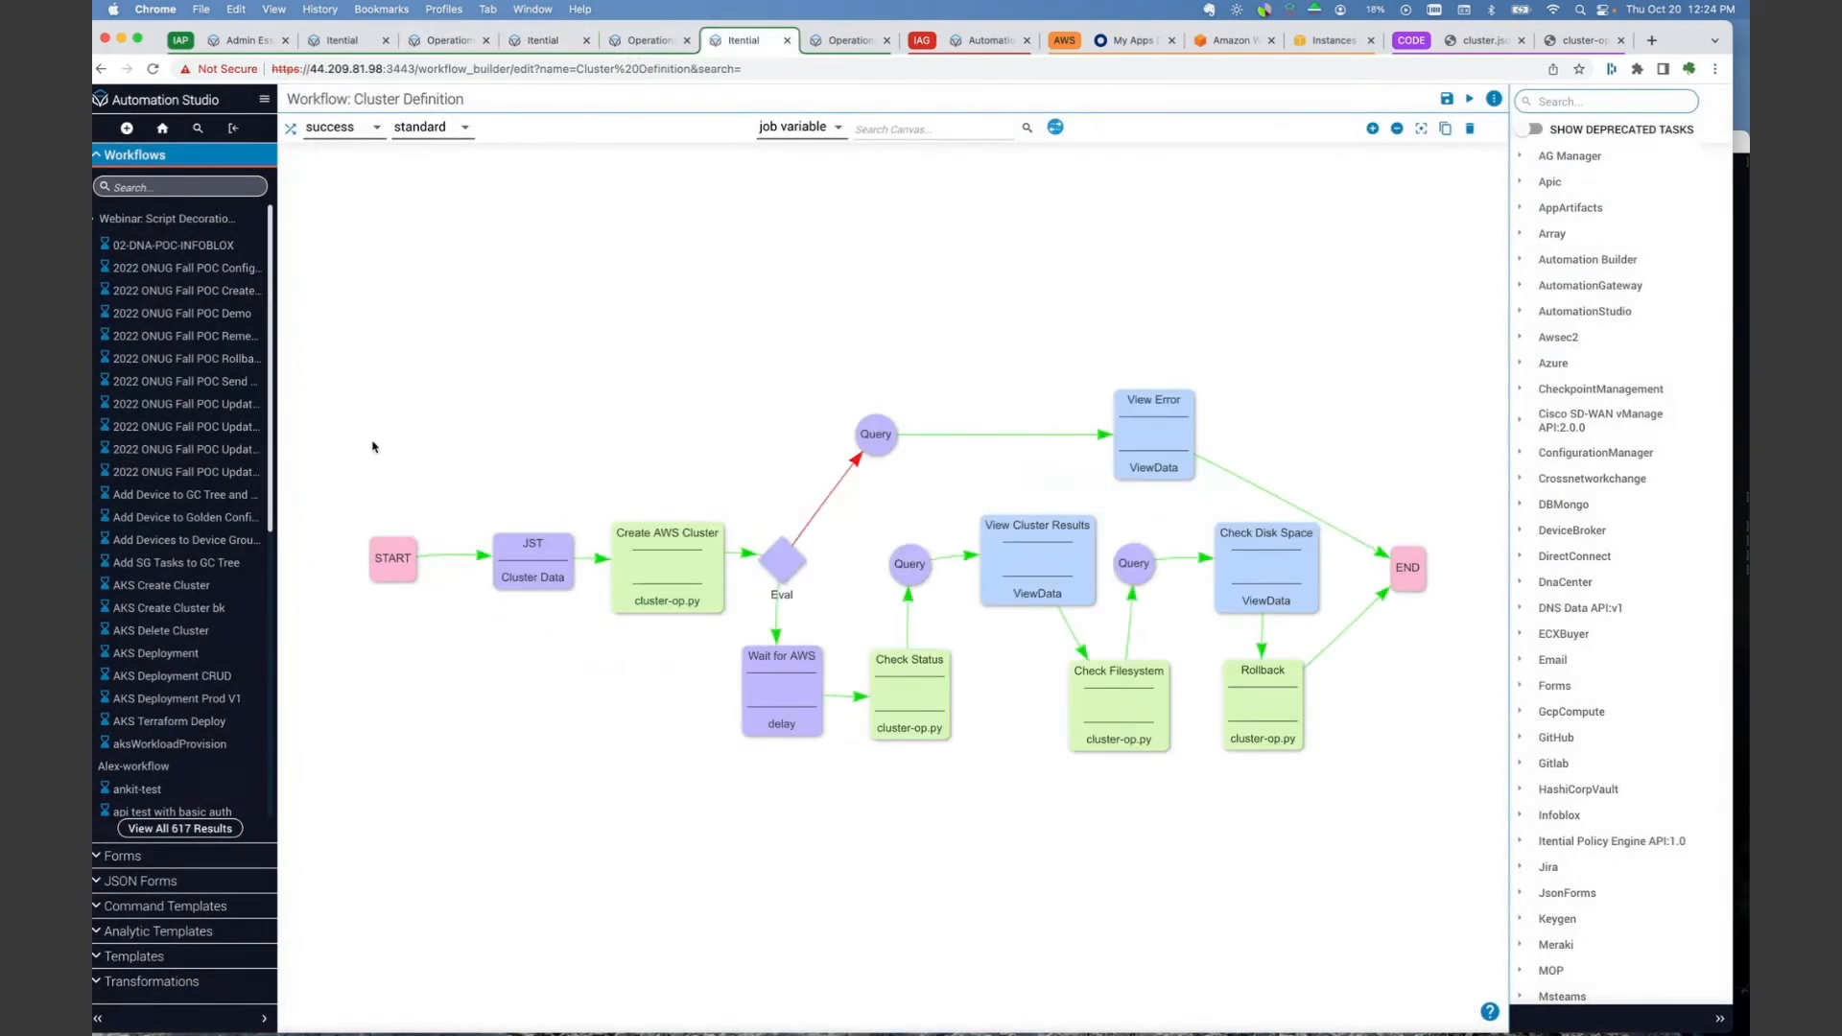
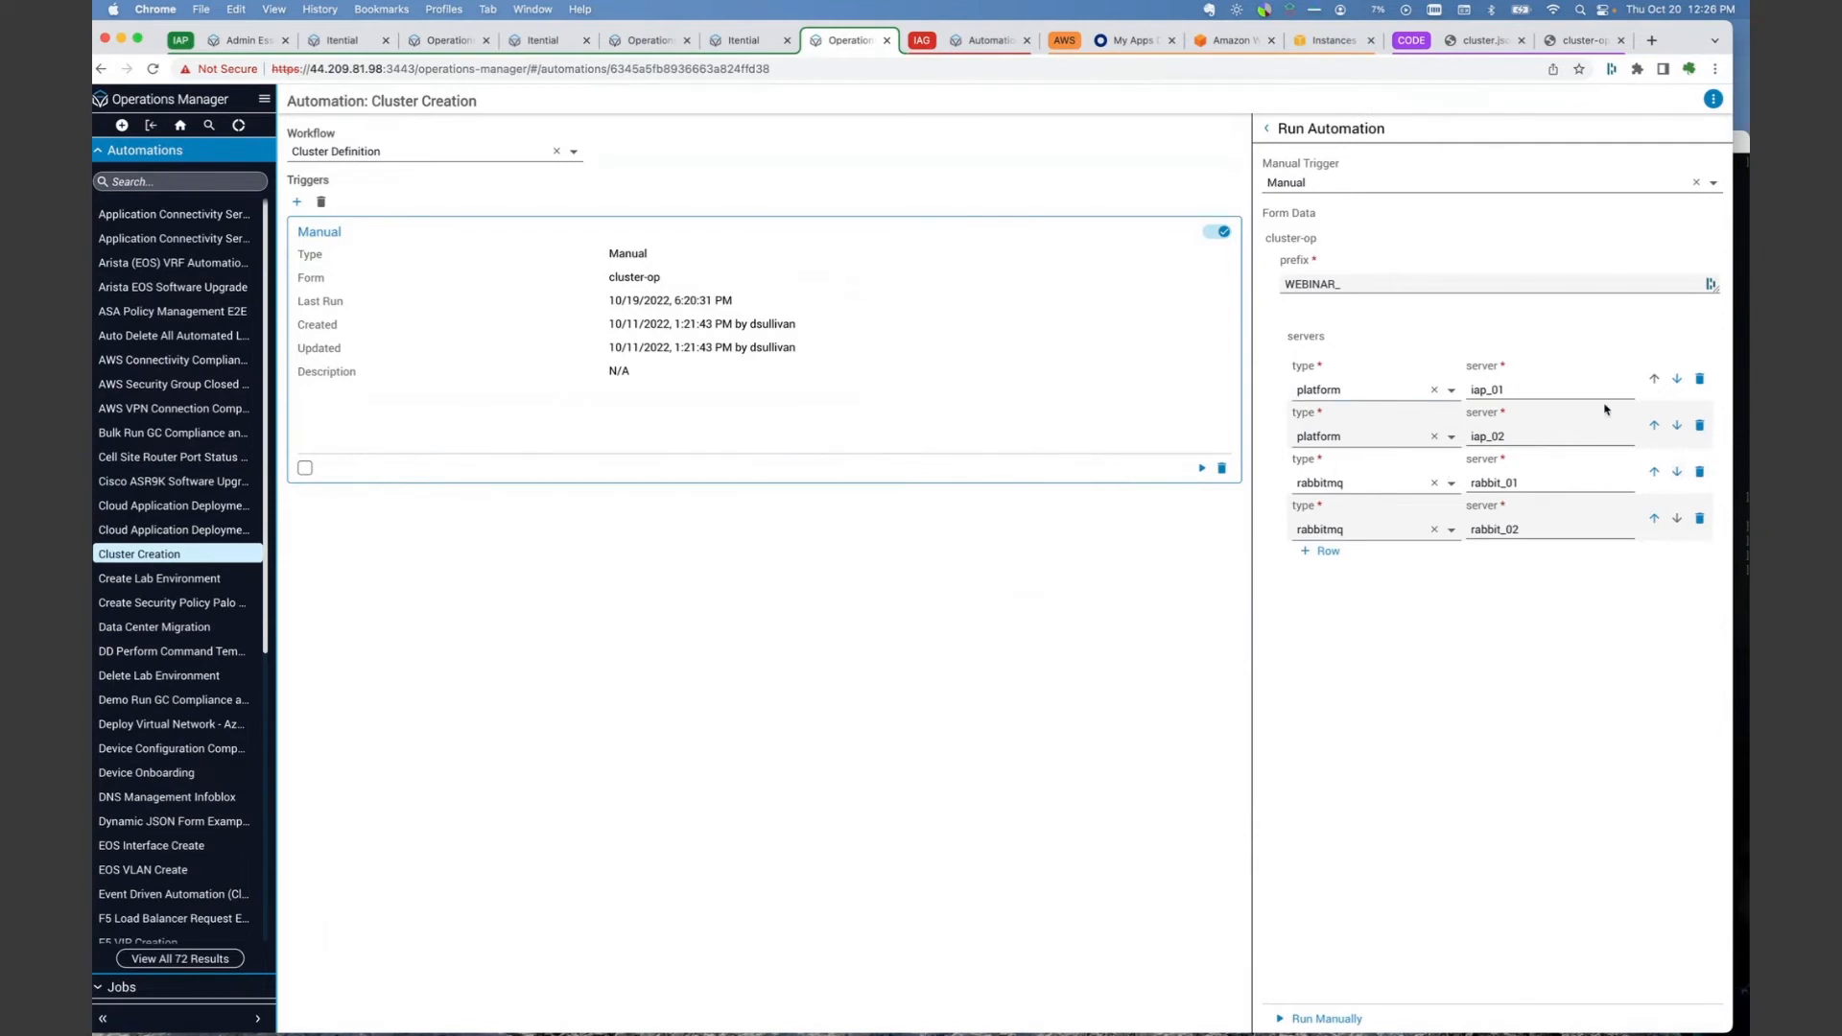
- Add a platform server named iap_03 to the Cluster Creation form and run the automation manually
left_click(1306, 553)
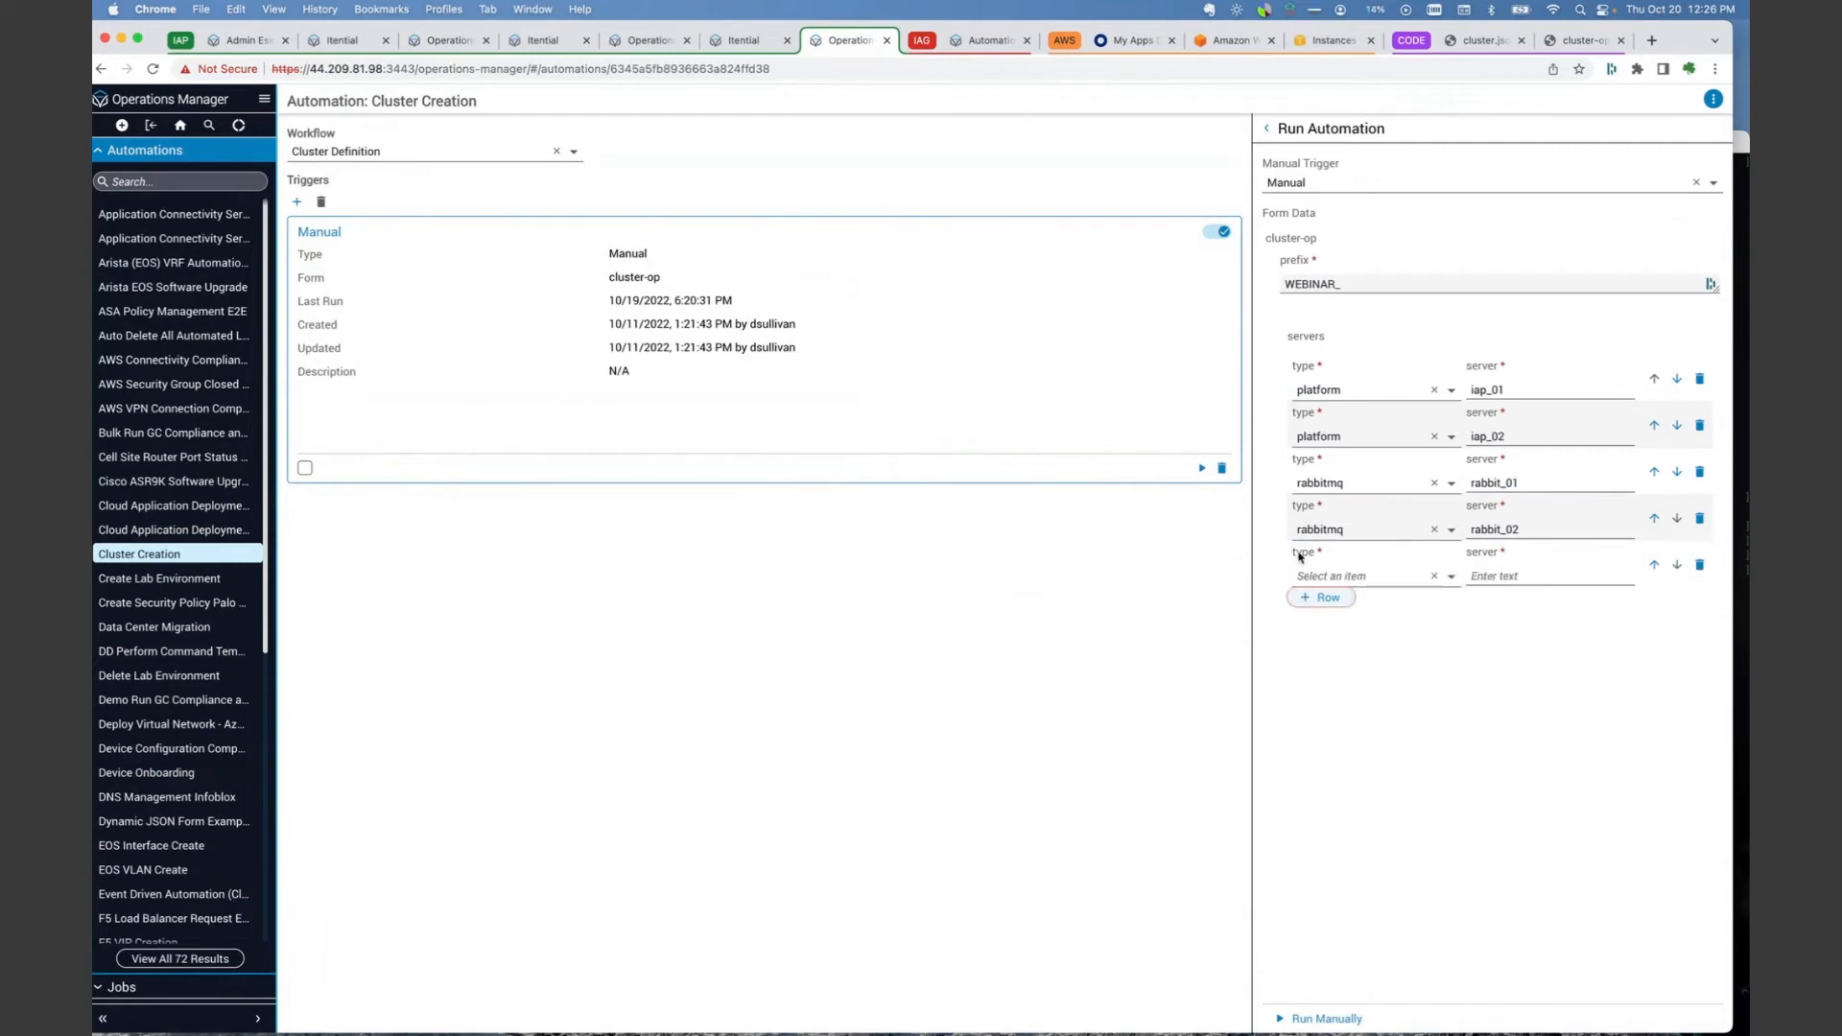
left_click(1348, 578)
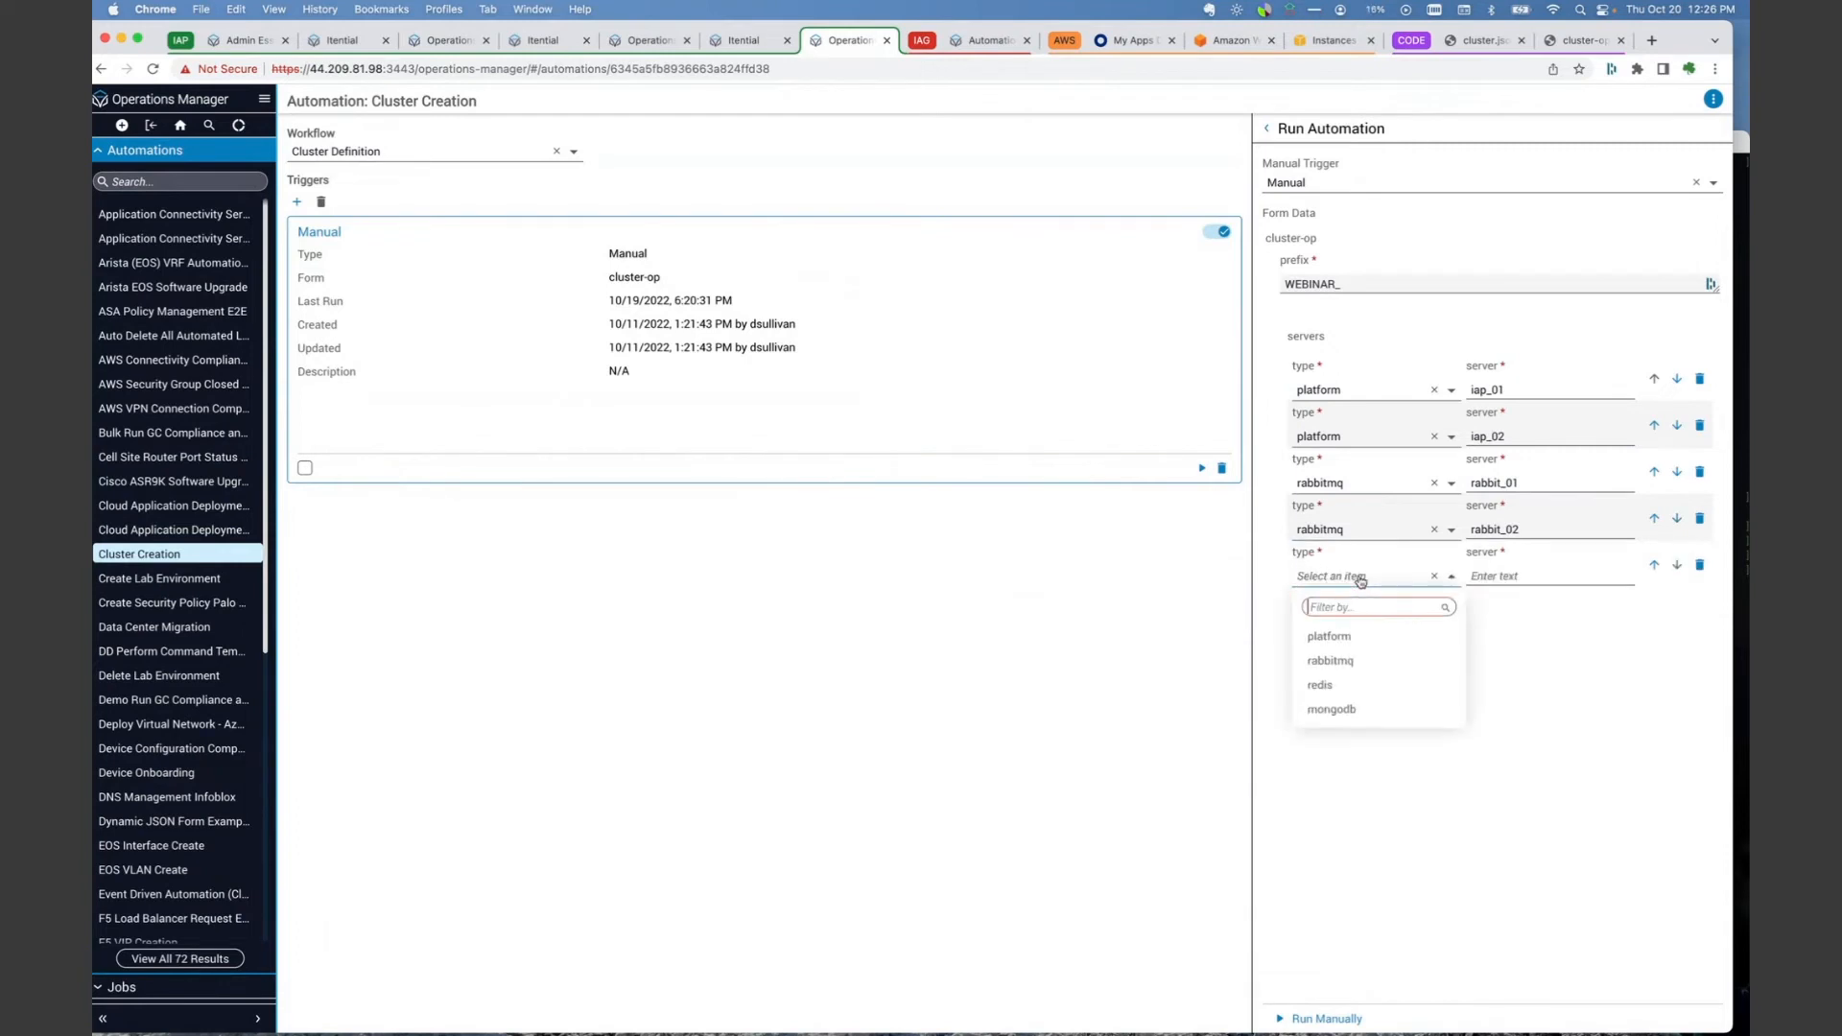
left_click(1330, 638)
left_click(1497, 579)
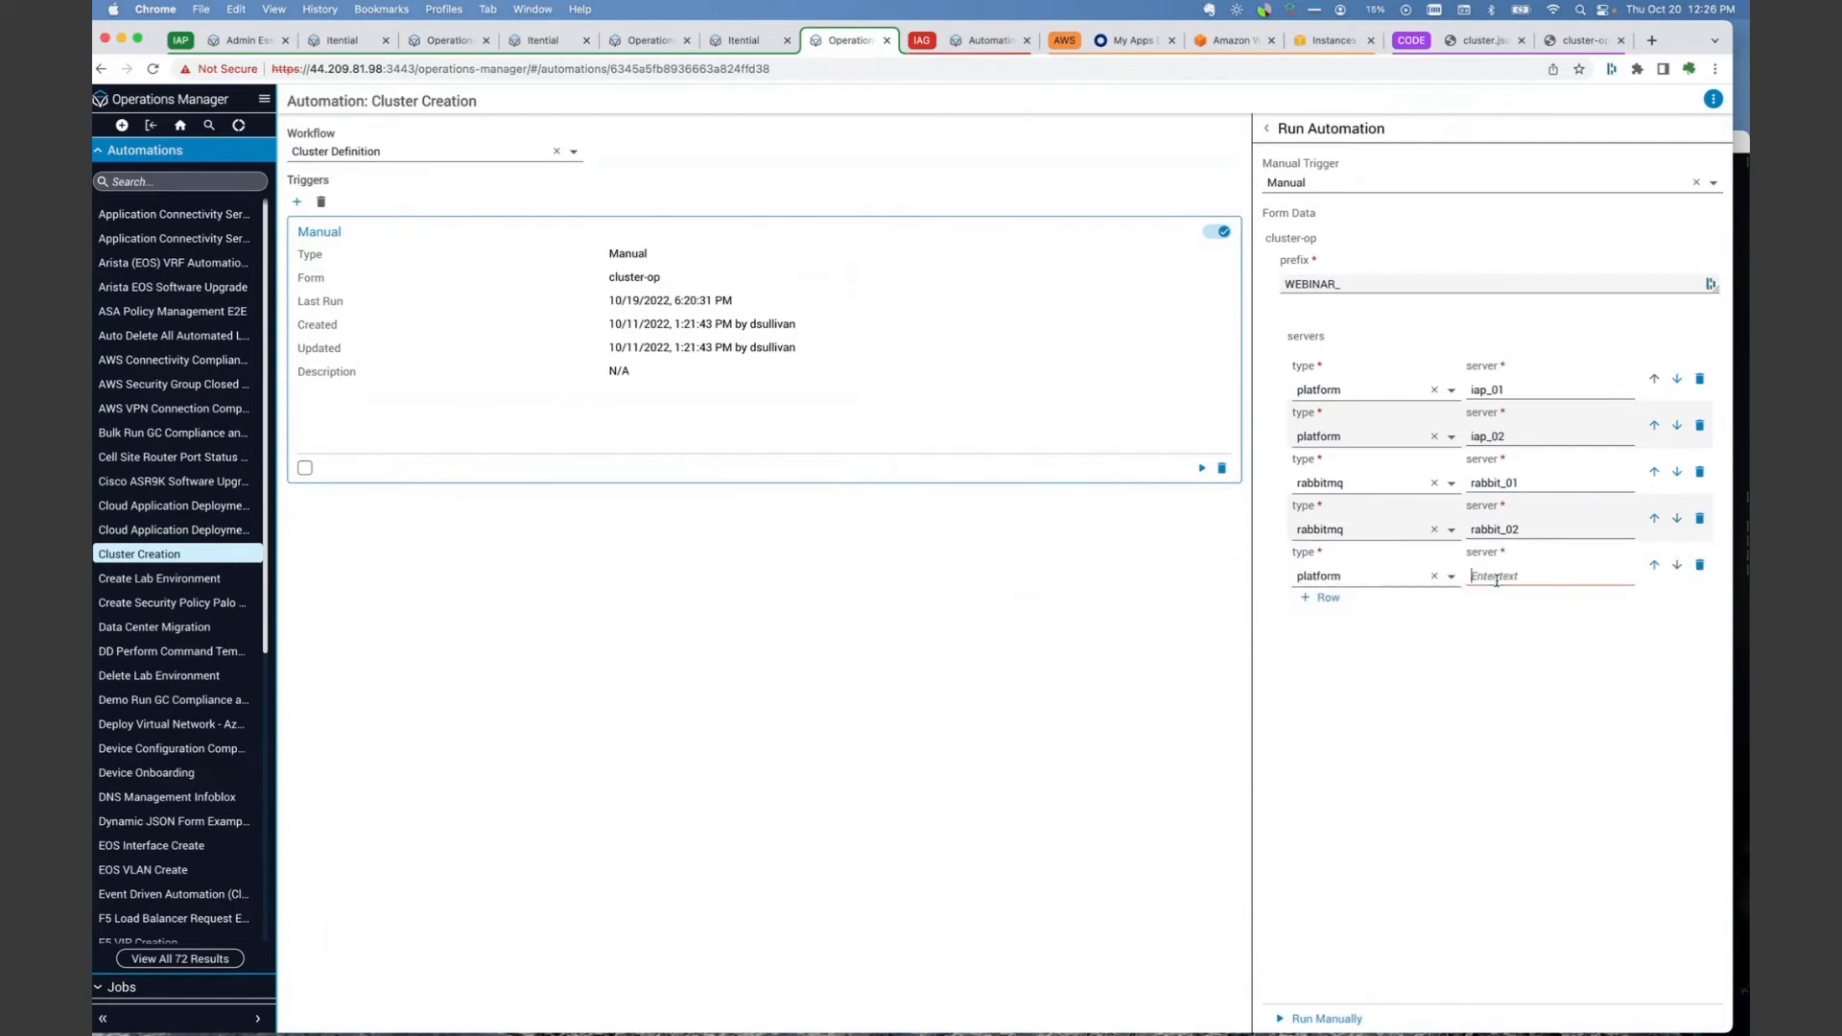
type("iap")
left_click(1330, 1022)
left_click(1331, 1023)
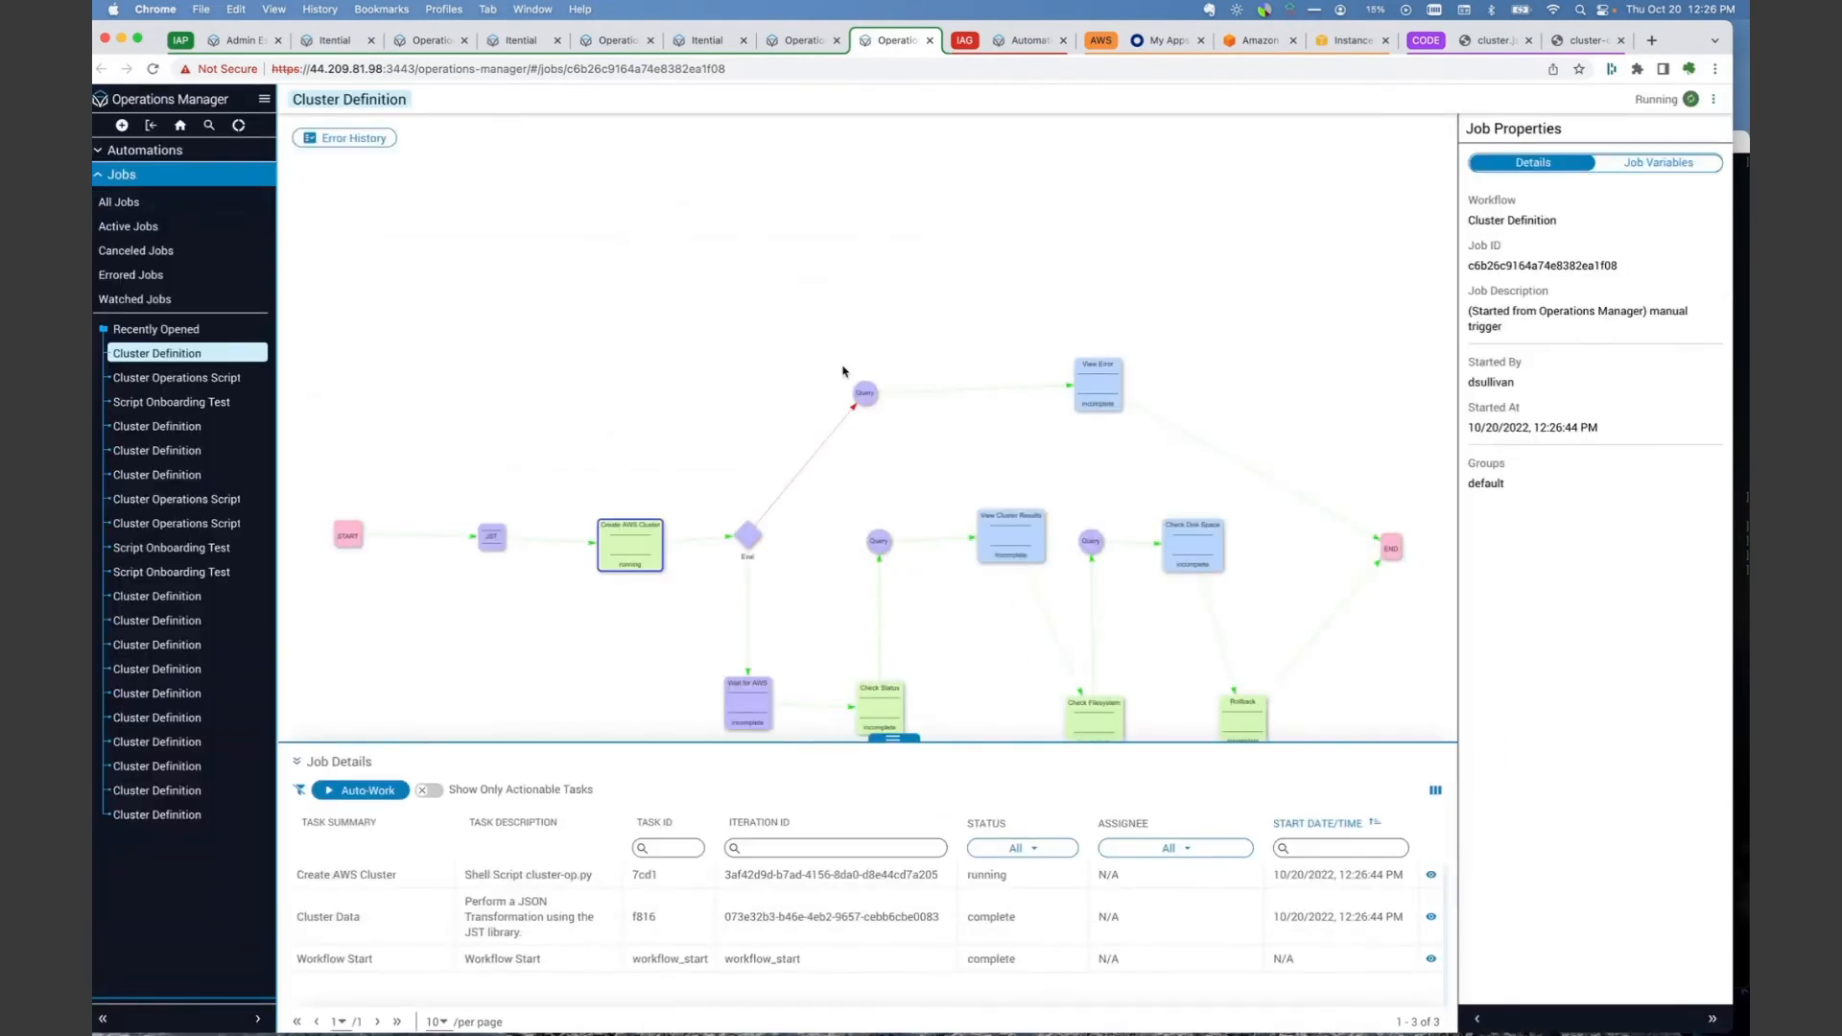
- Auto-work the Cluster Definition job's View Cluster Results task and examine the EC2 instance settings and status tables
scroll(843, 371, "down", 3)
scroll(844, 371, "up", 8)
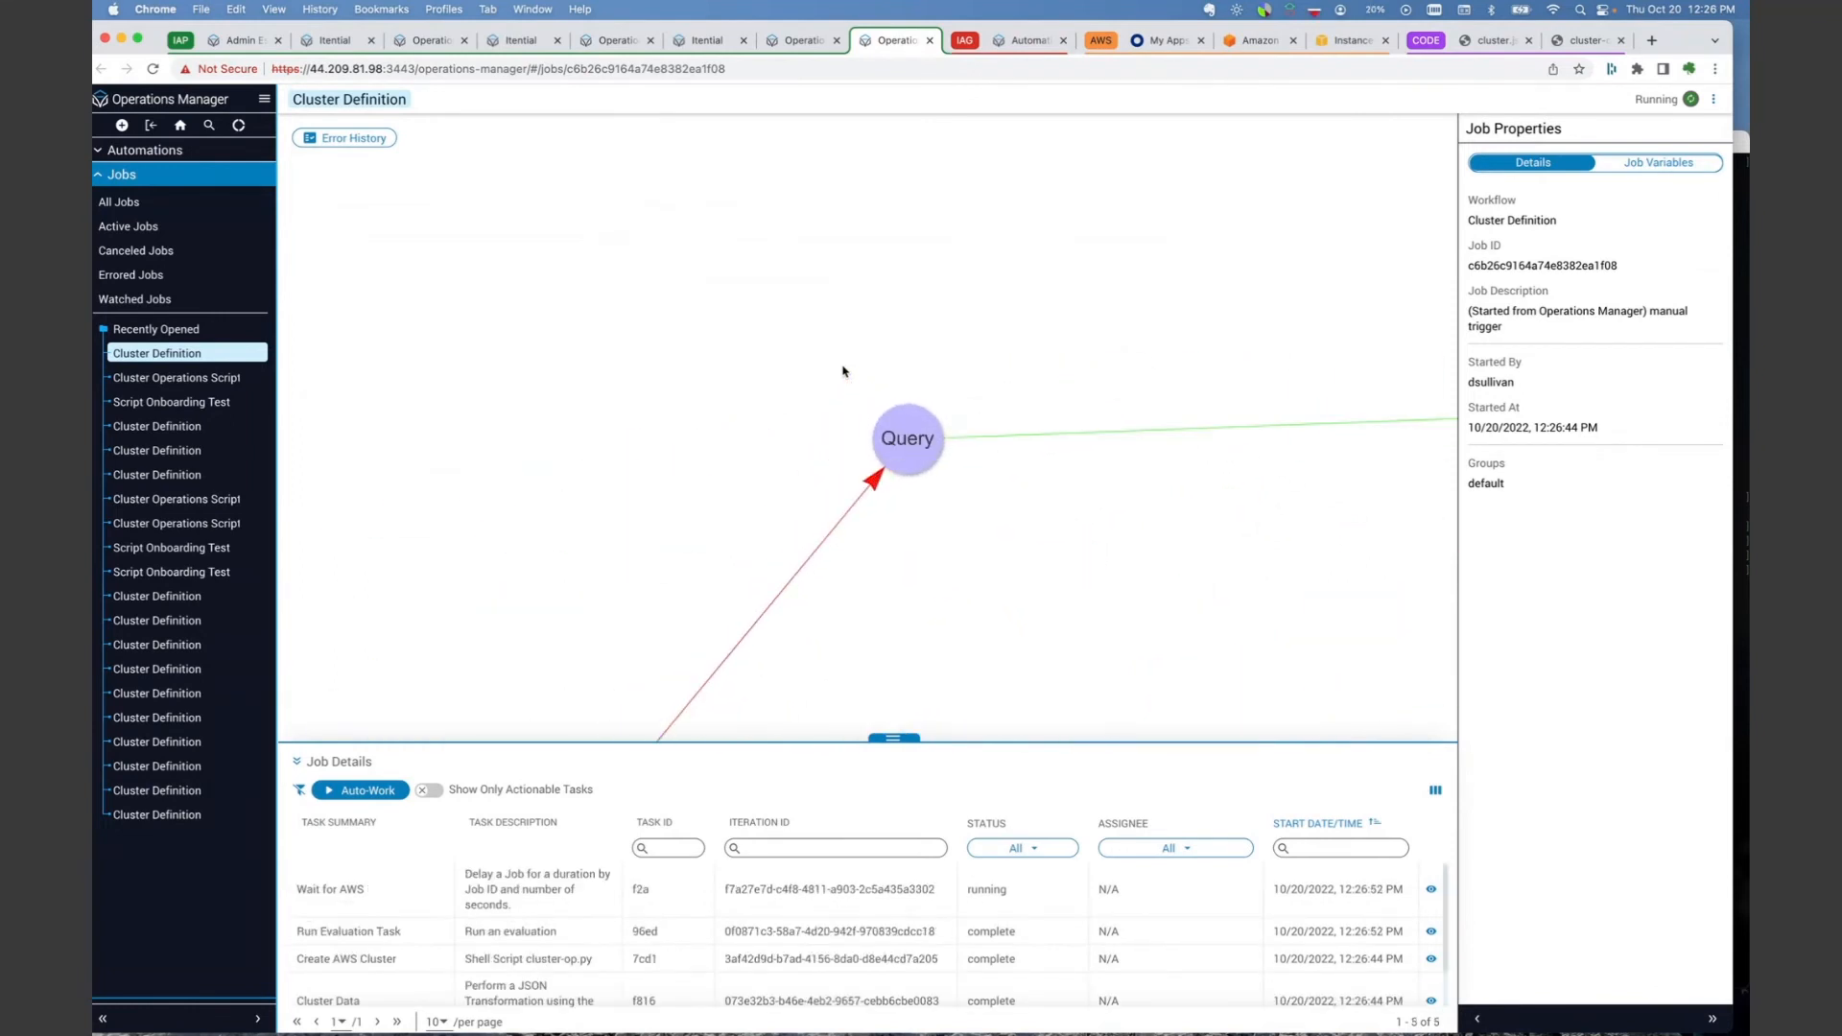
scroll(843, 371, "down", 5)
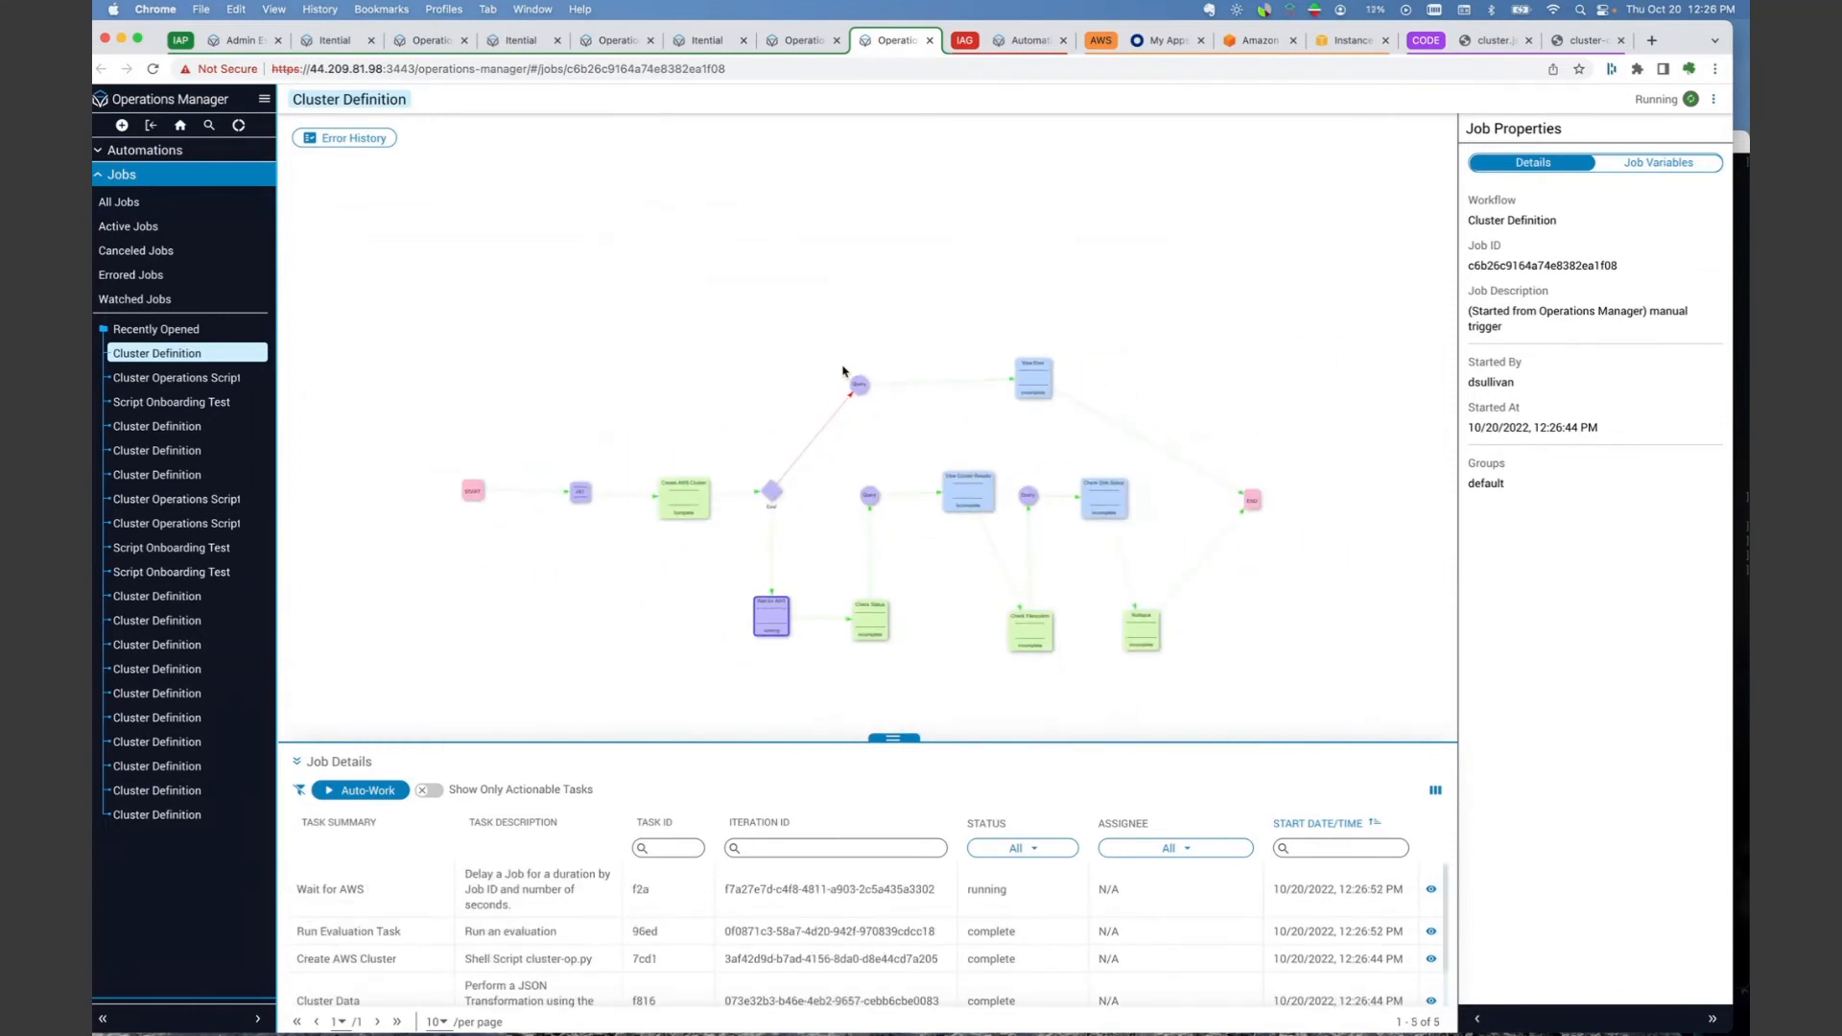
left_click_drag(792, 350, 766, 245)
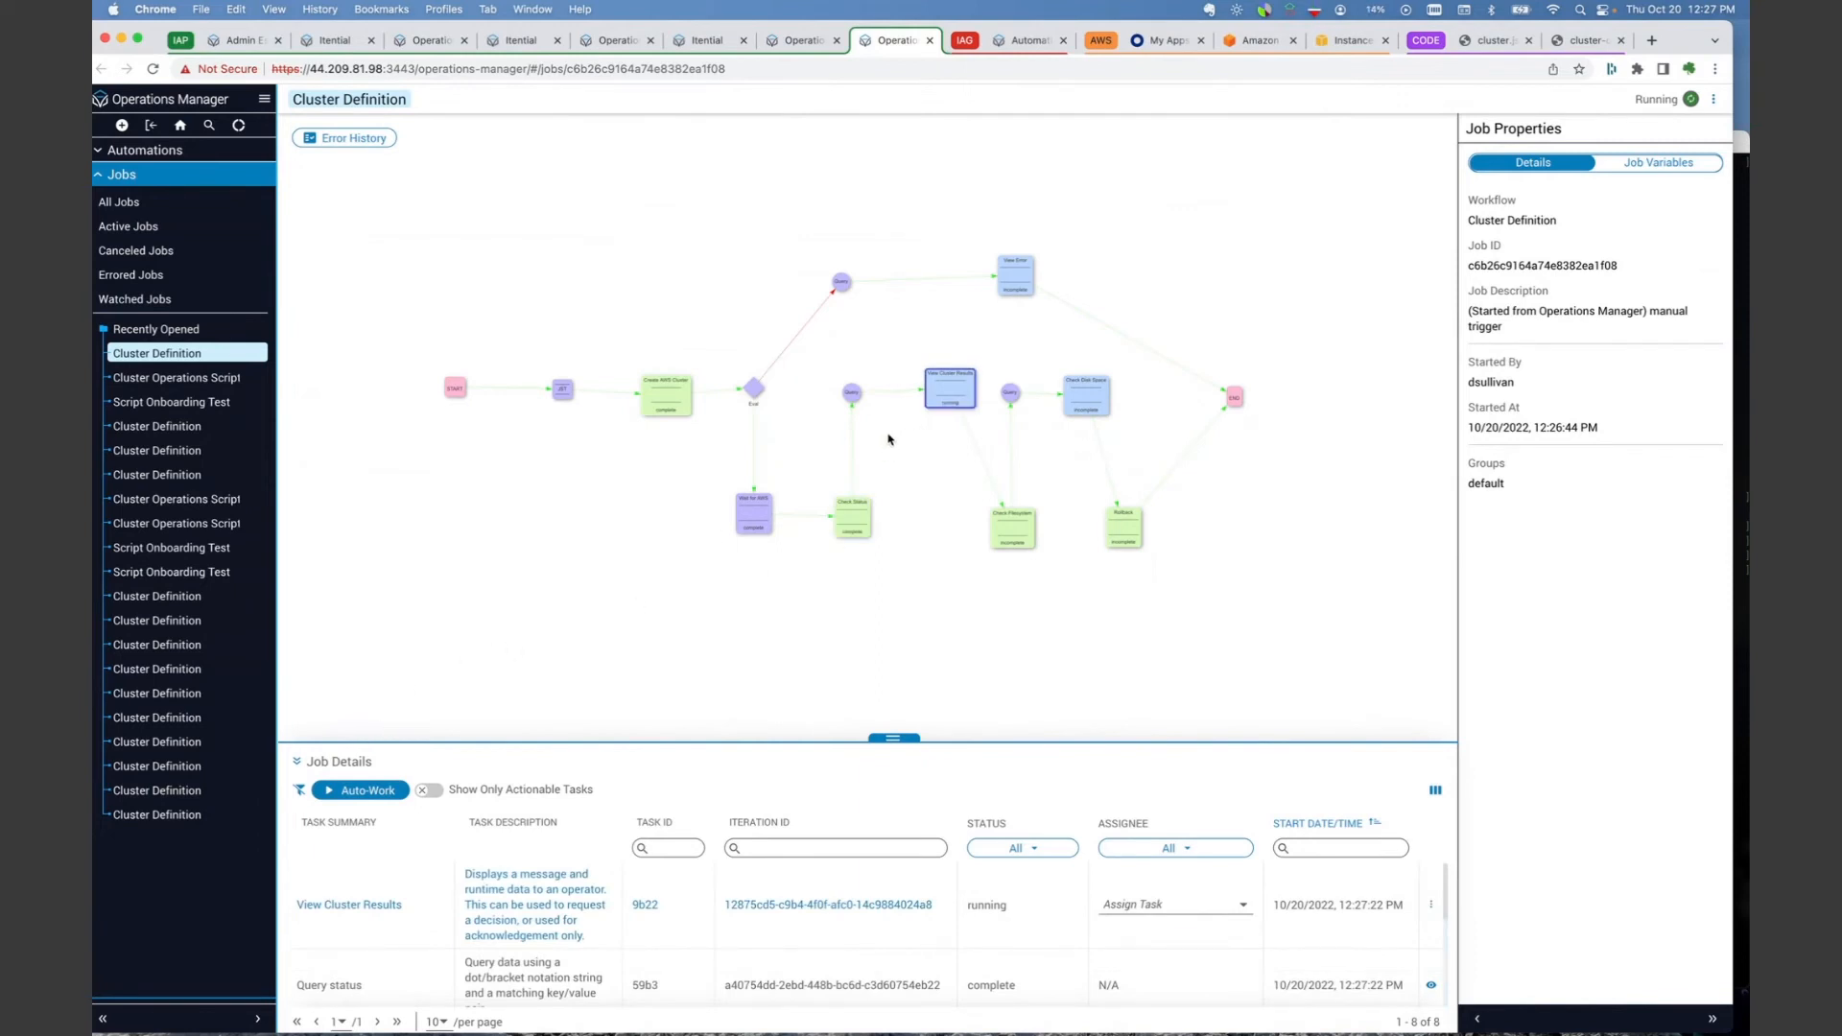
left_click(384, 791)
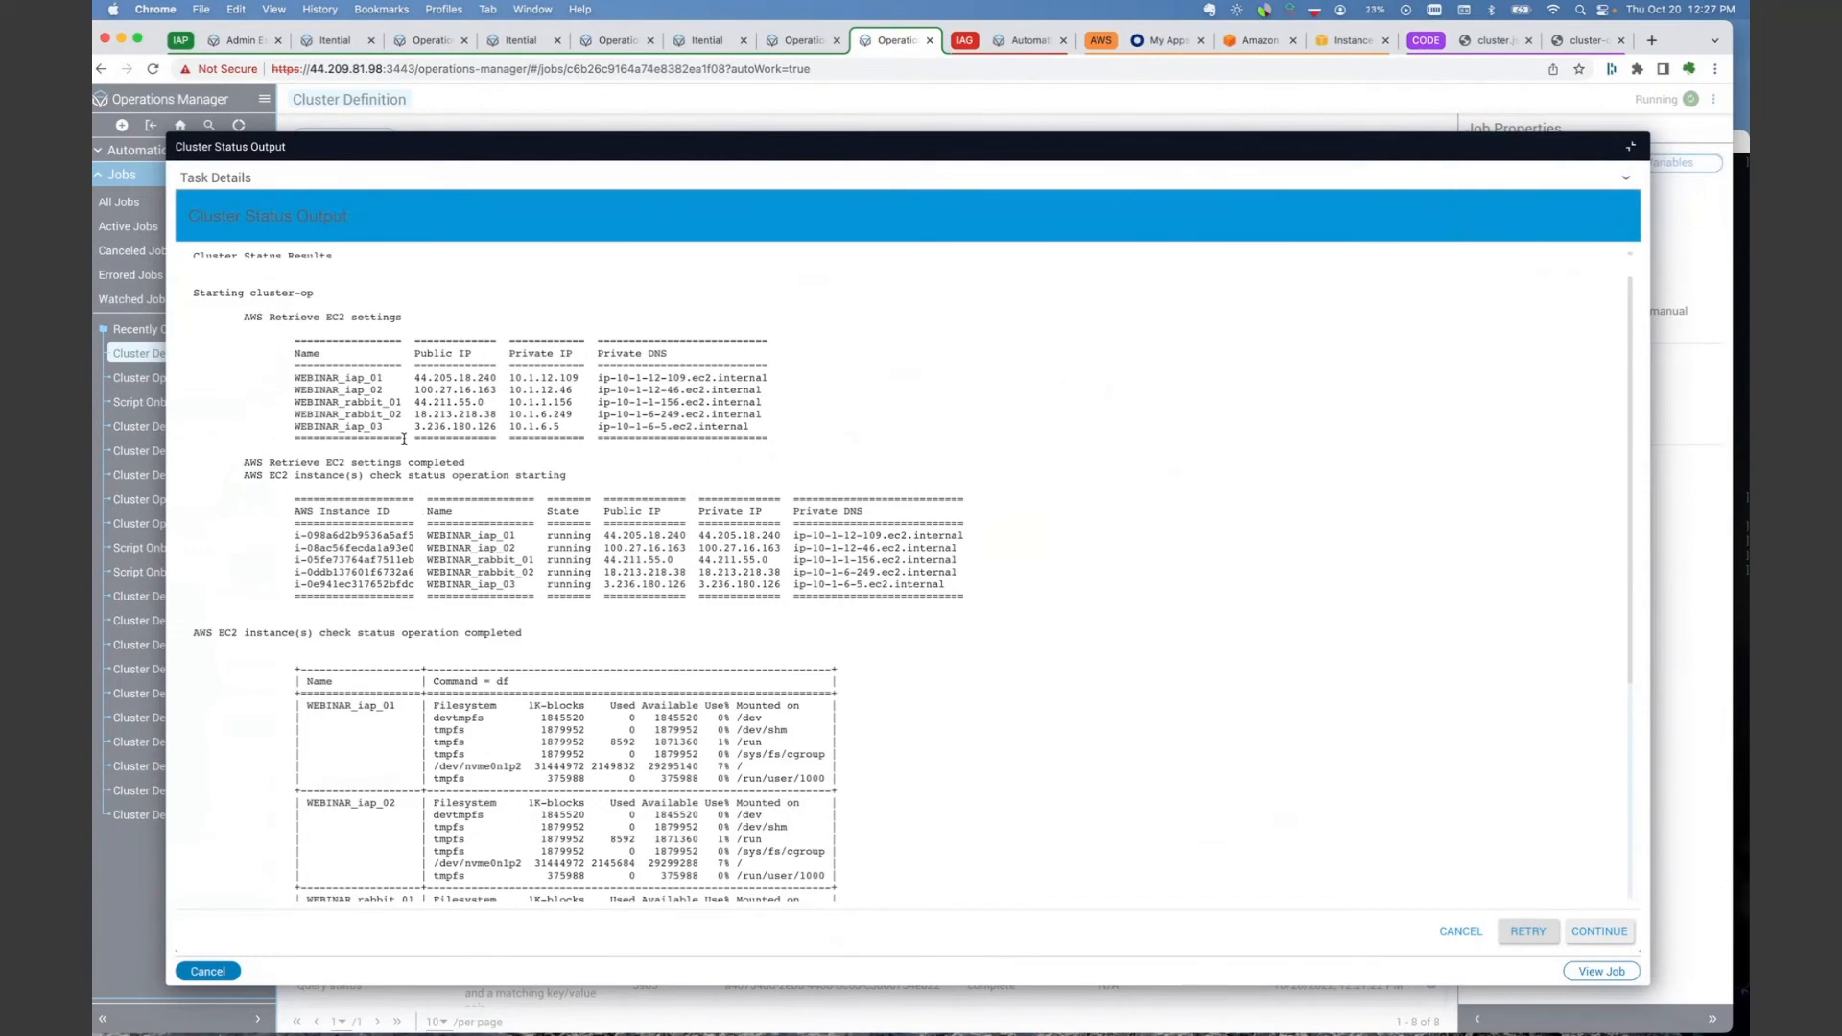
scroll(404, 438, "down", 2)
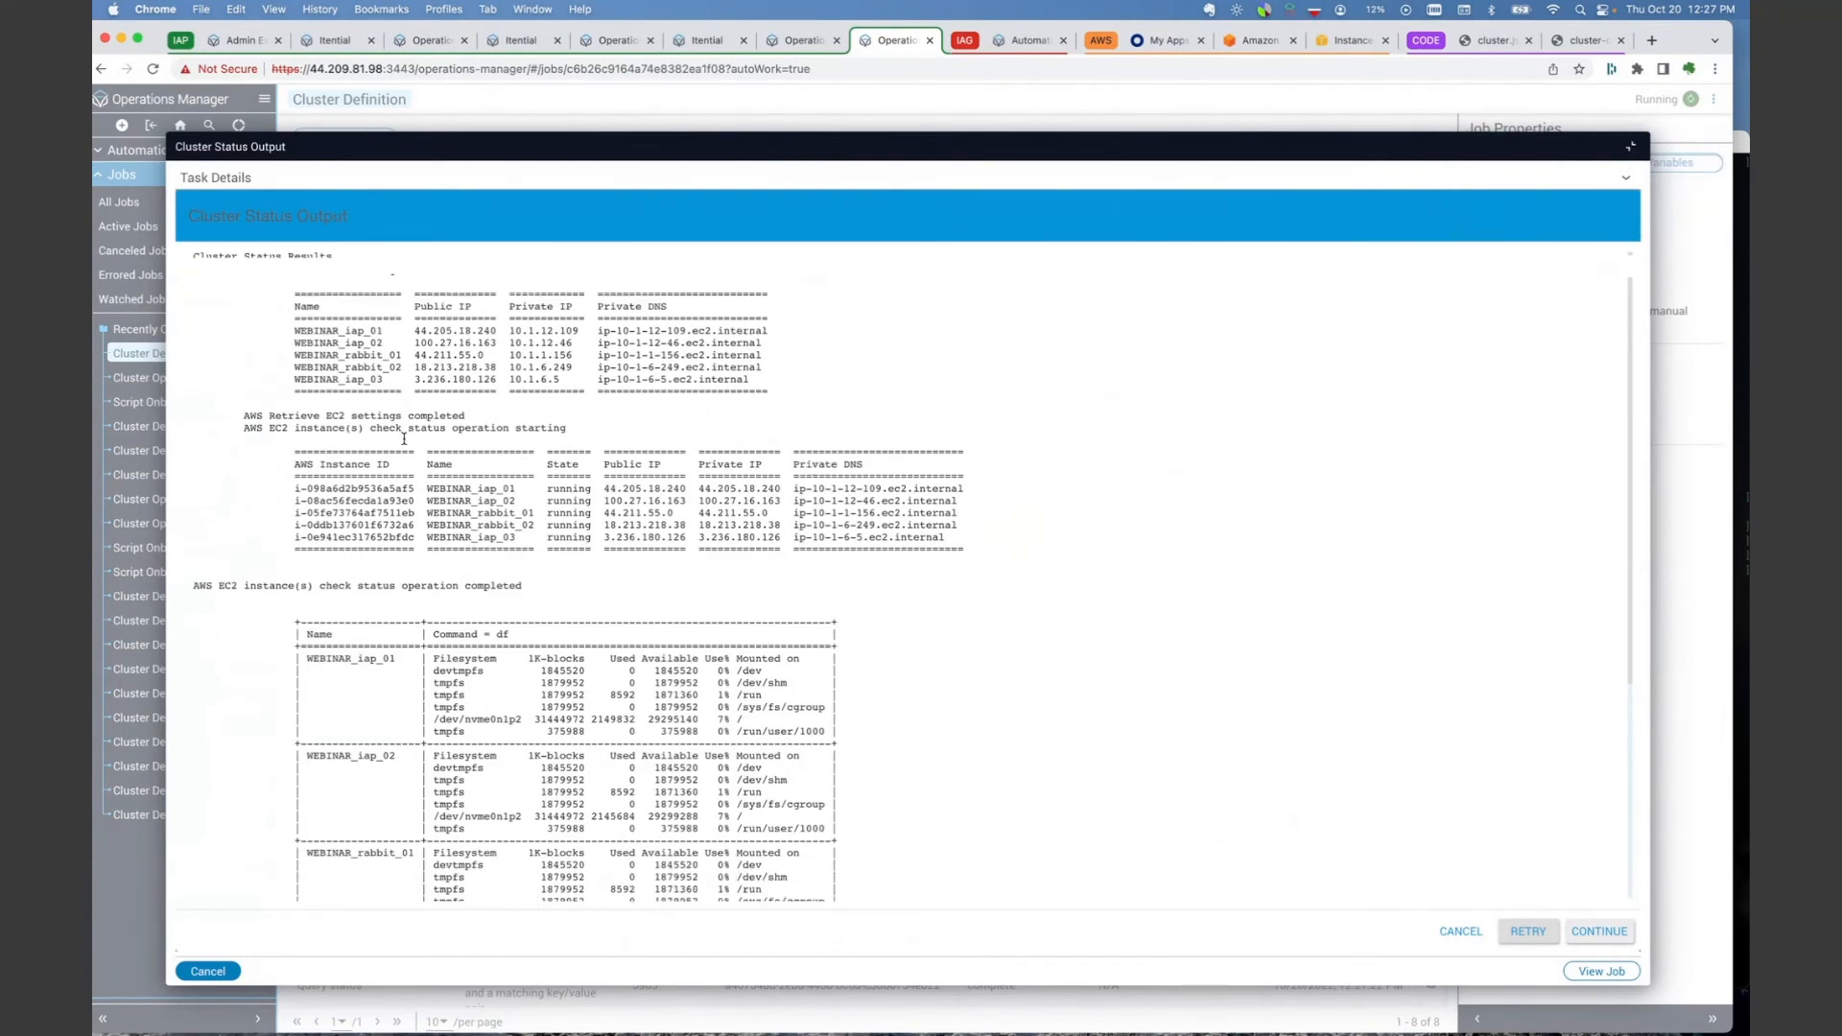
scroll(404, 439, "down", 2)
scroll(404, 439, "up", 4)
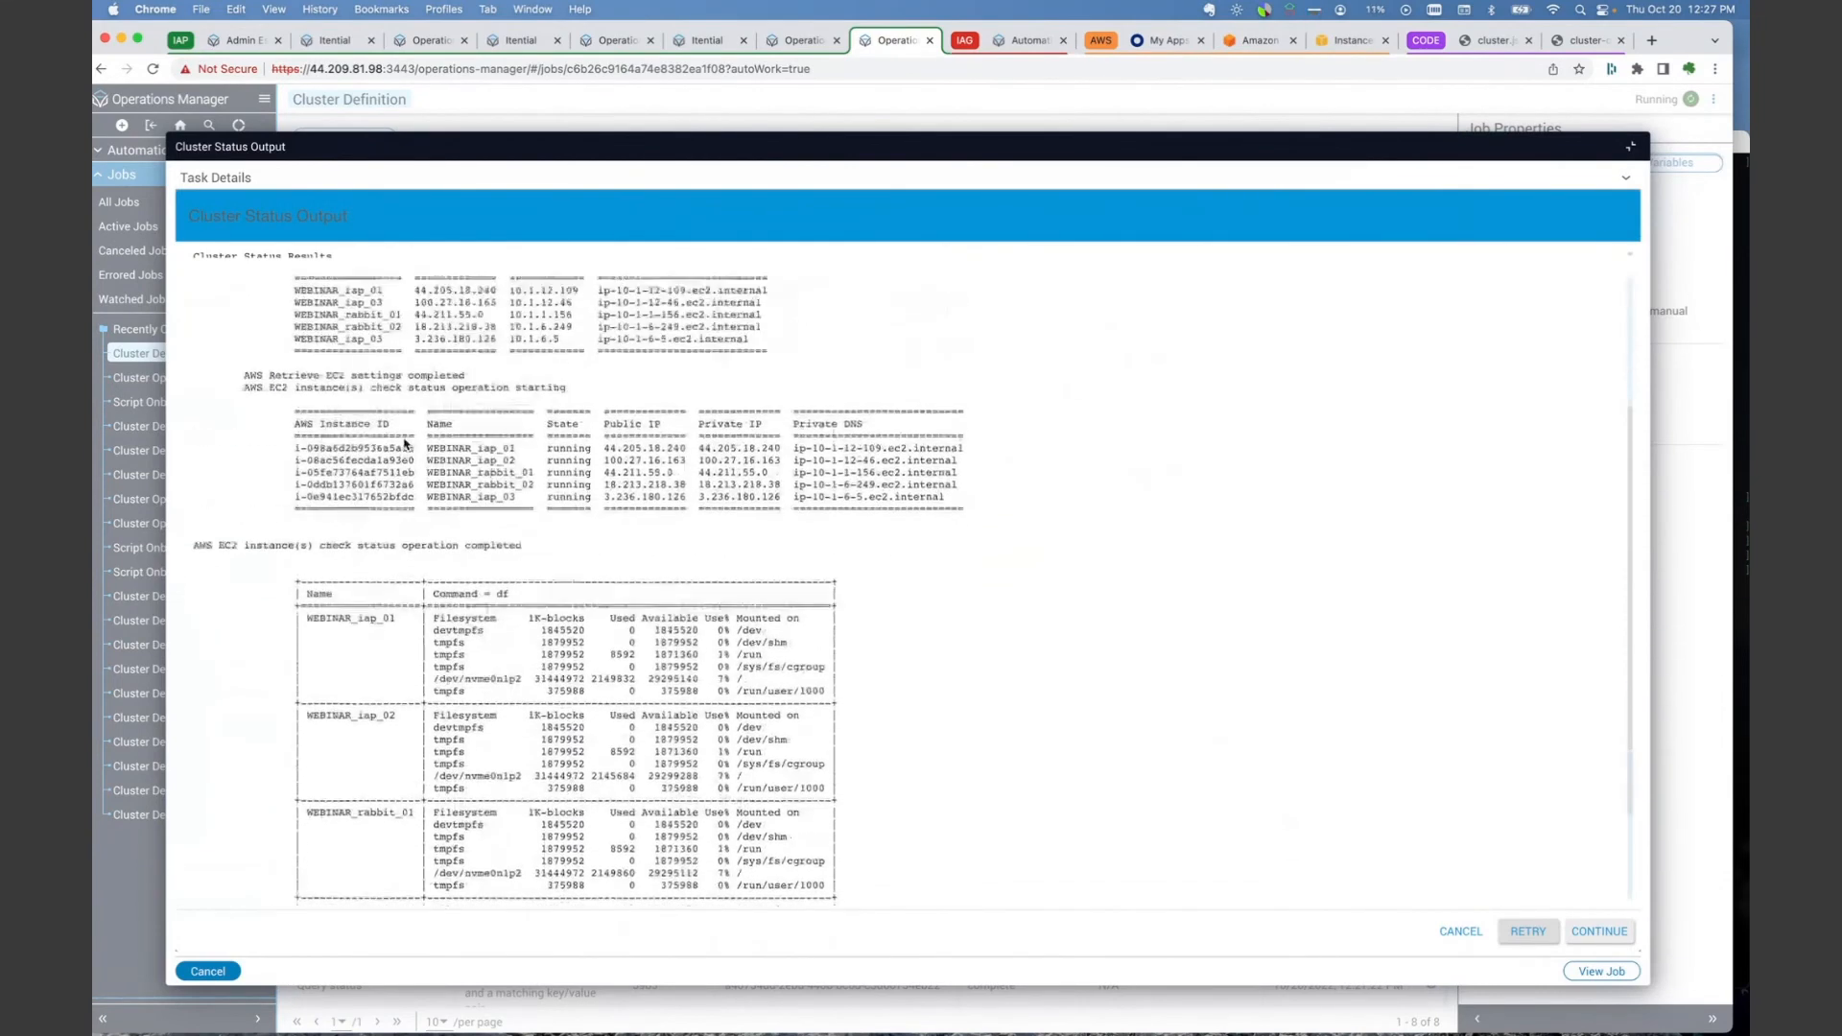
scroll(404, 438, "down", 1)
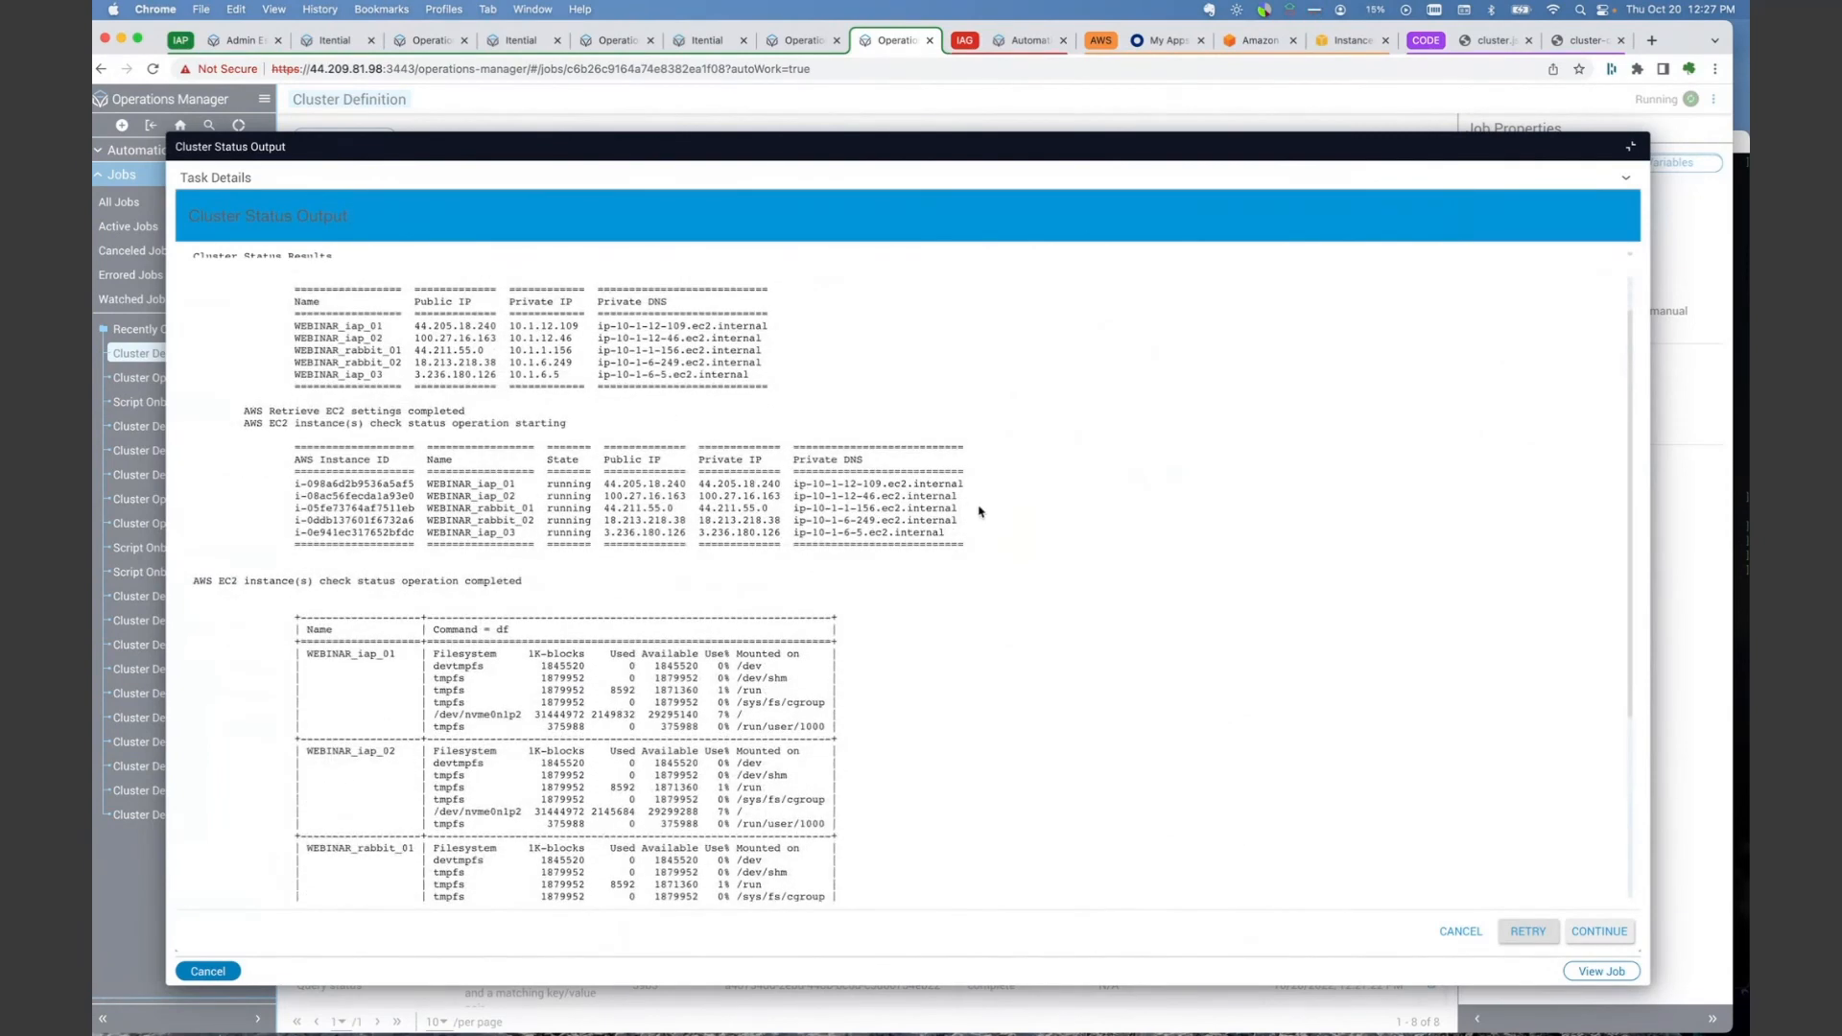
- Continue the job to its Disk Space output and examine the df results for each server
left_click(1615, 933)
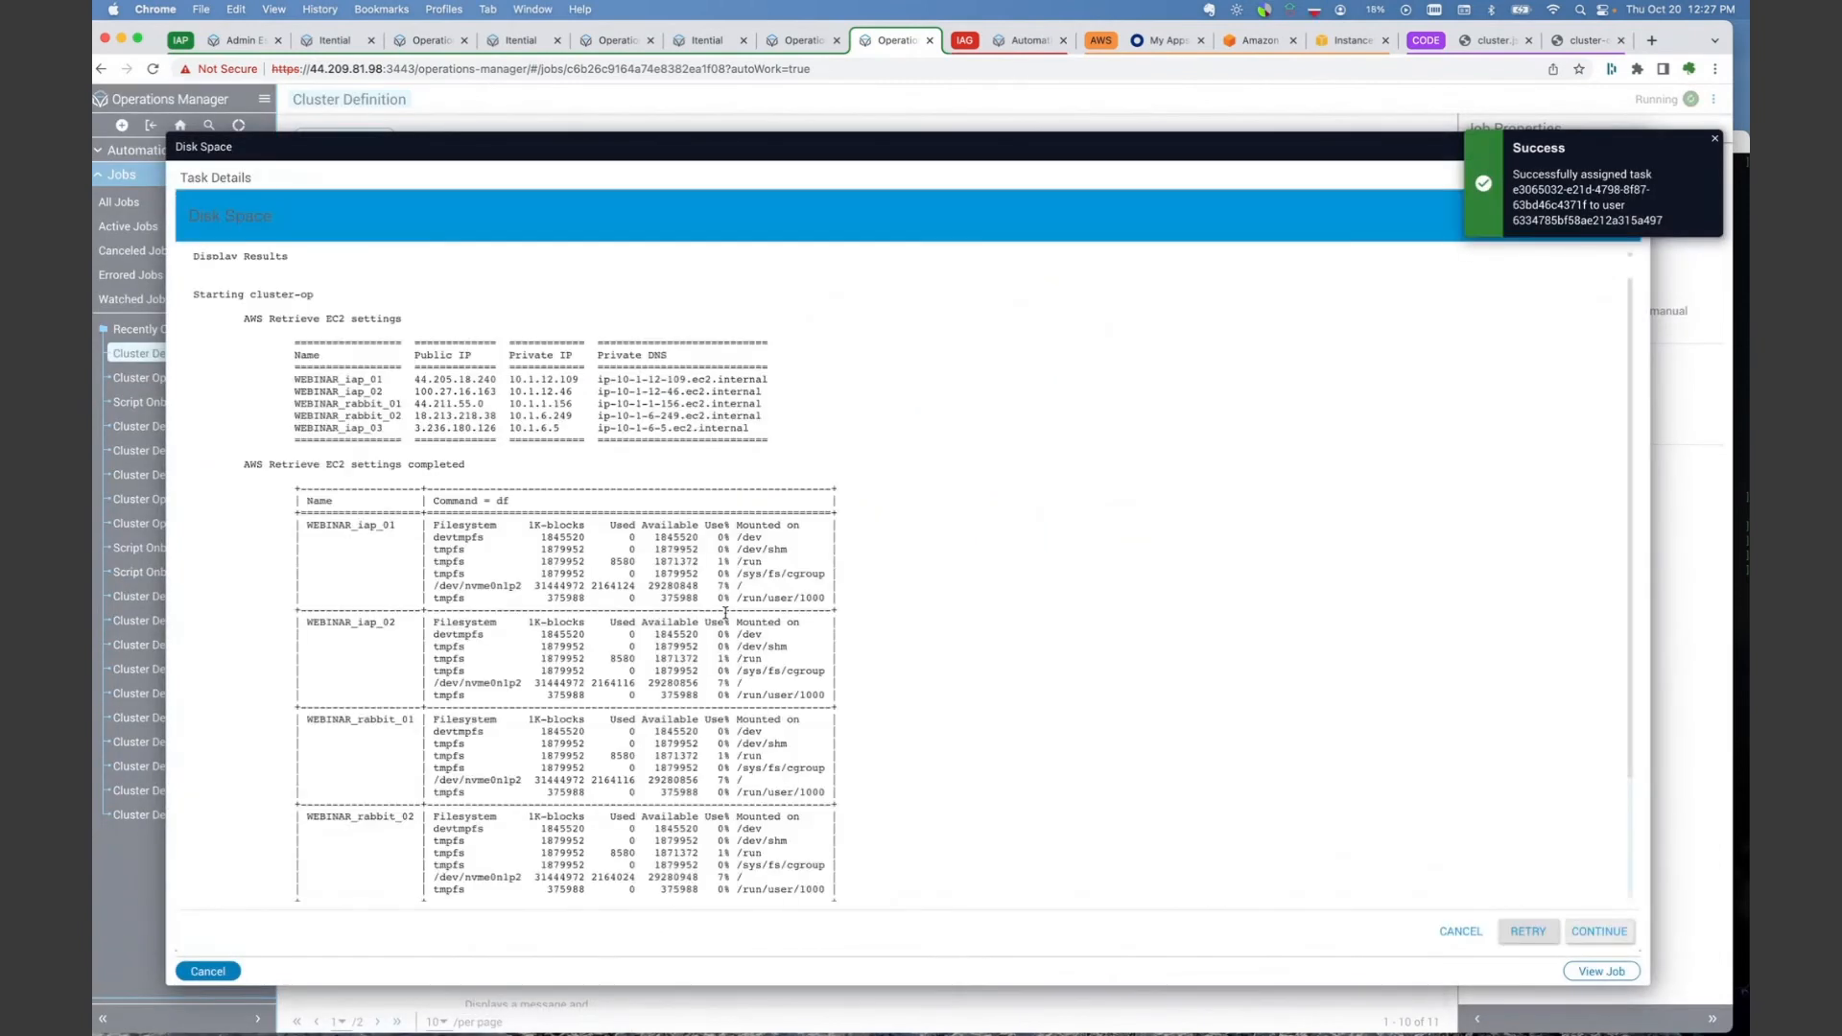
scroll(726, 612, "down", 3)
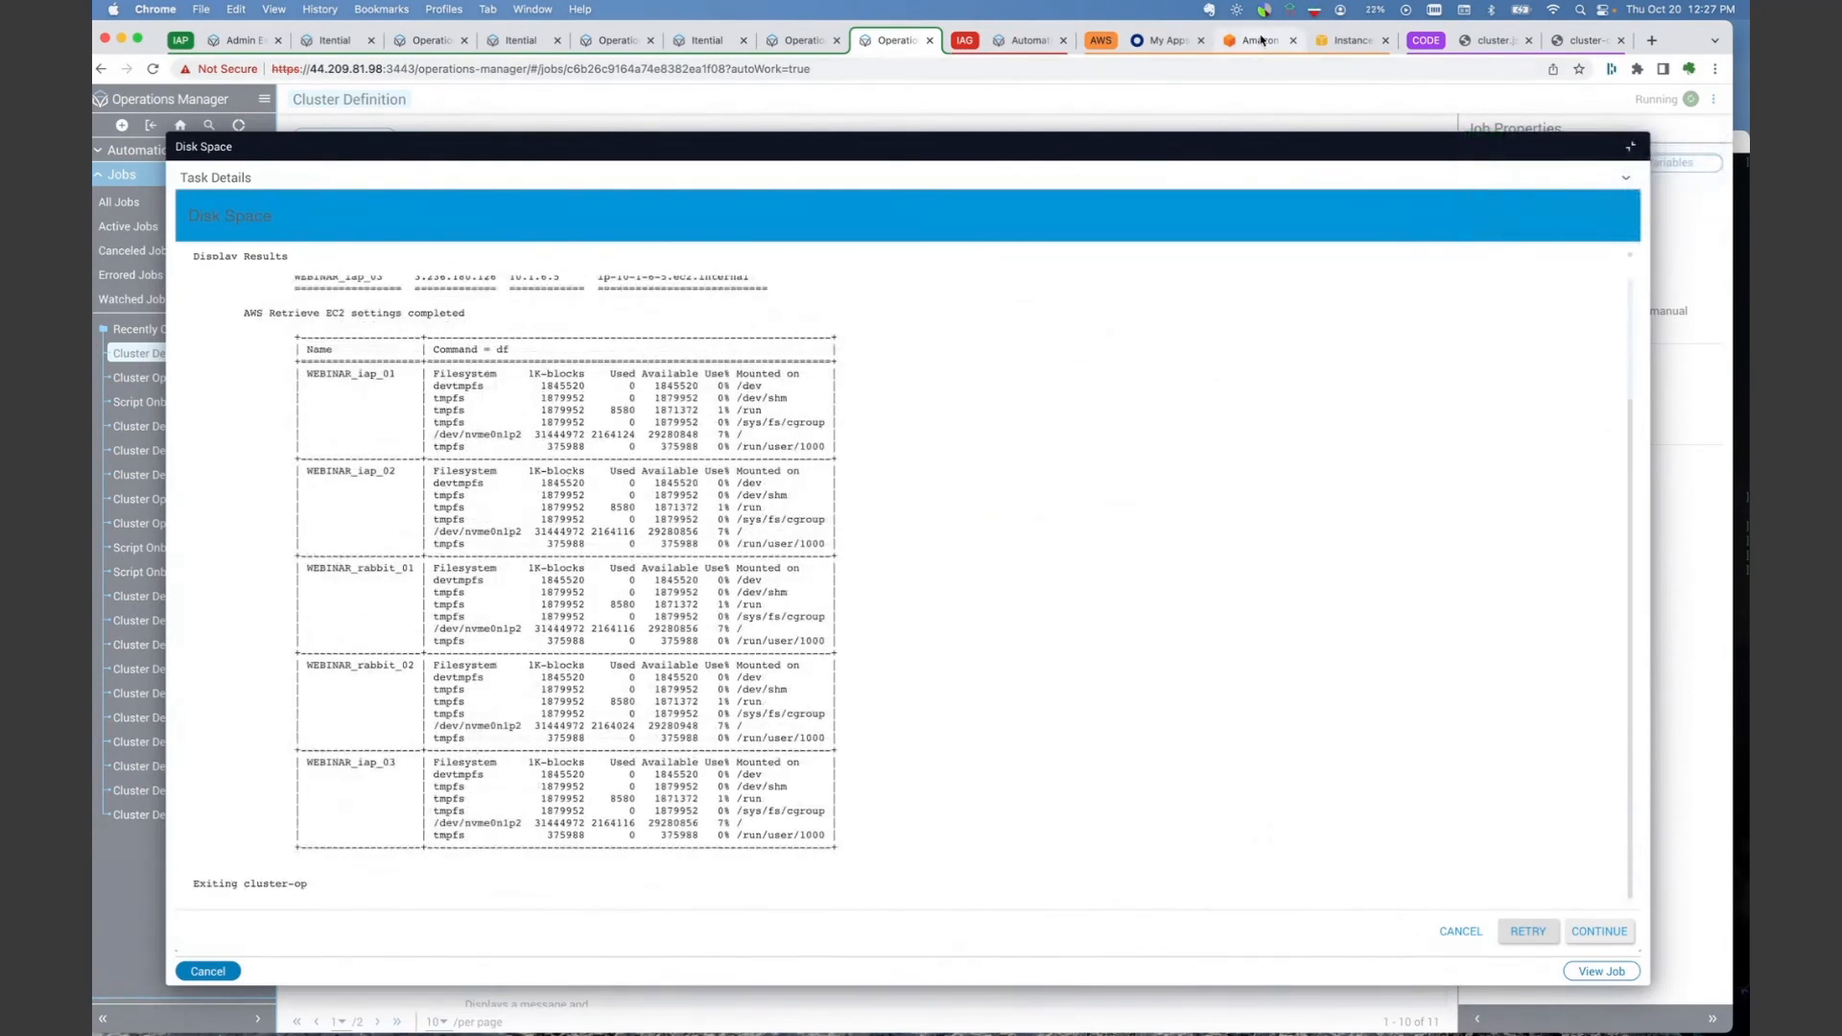
- Refresh the running EC2 instances list in AWS, examine the WEBINAR_ servers, and return to the job's Disk Space output
left_click(1343, 41)
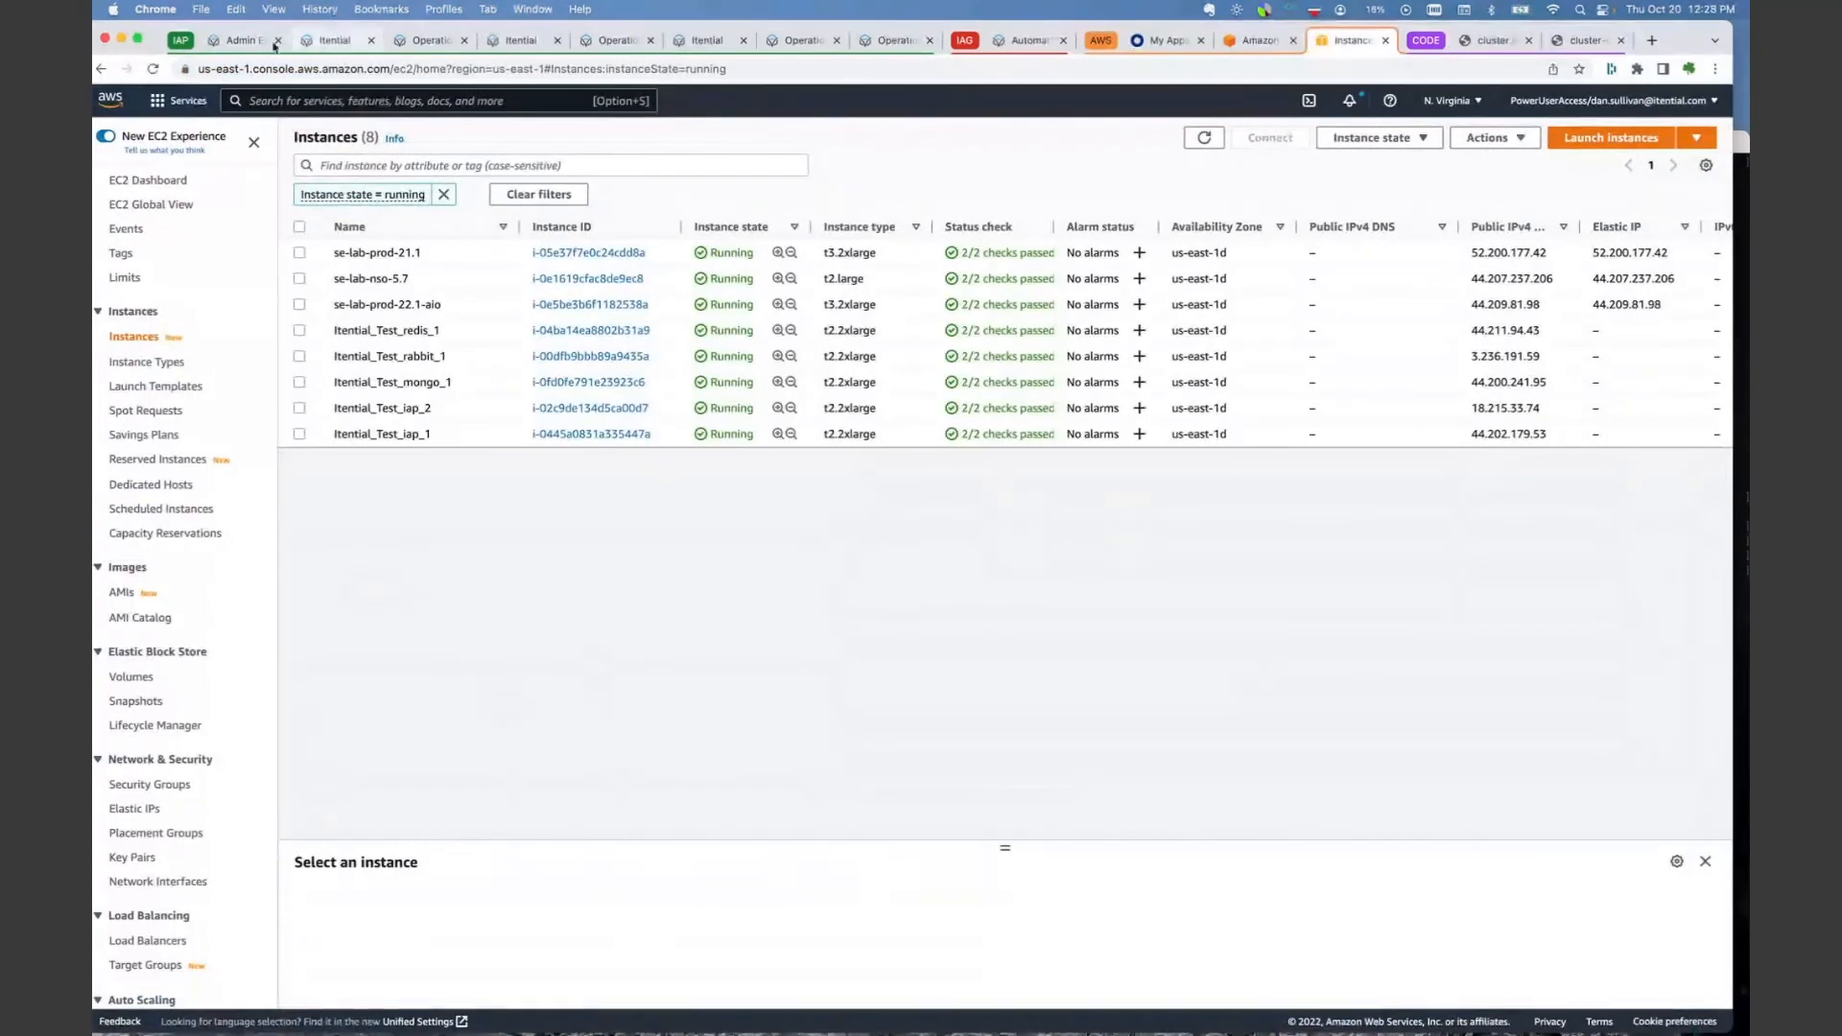
left_click(149, 69)
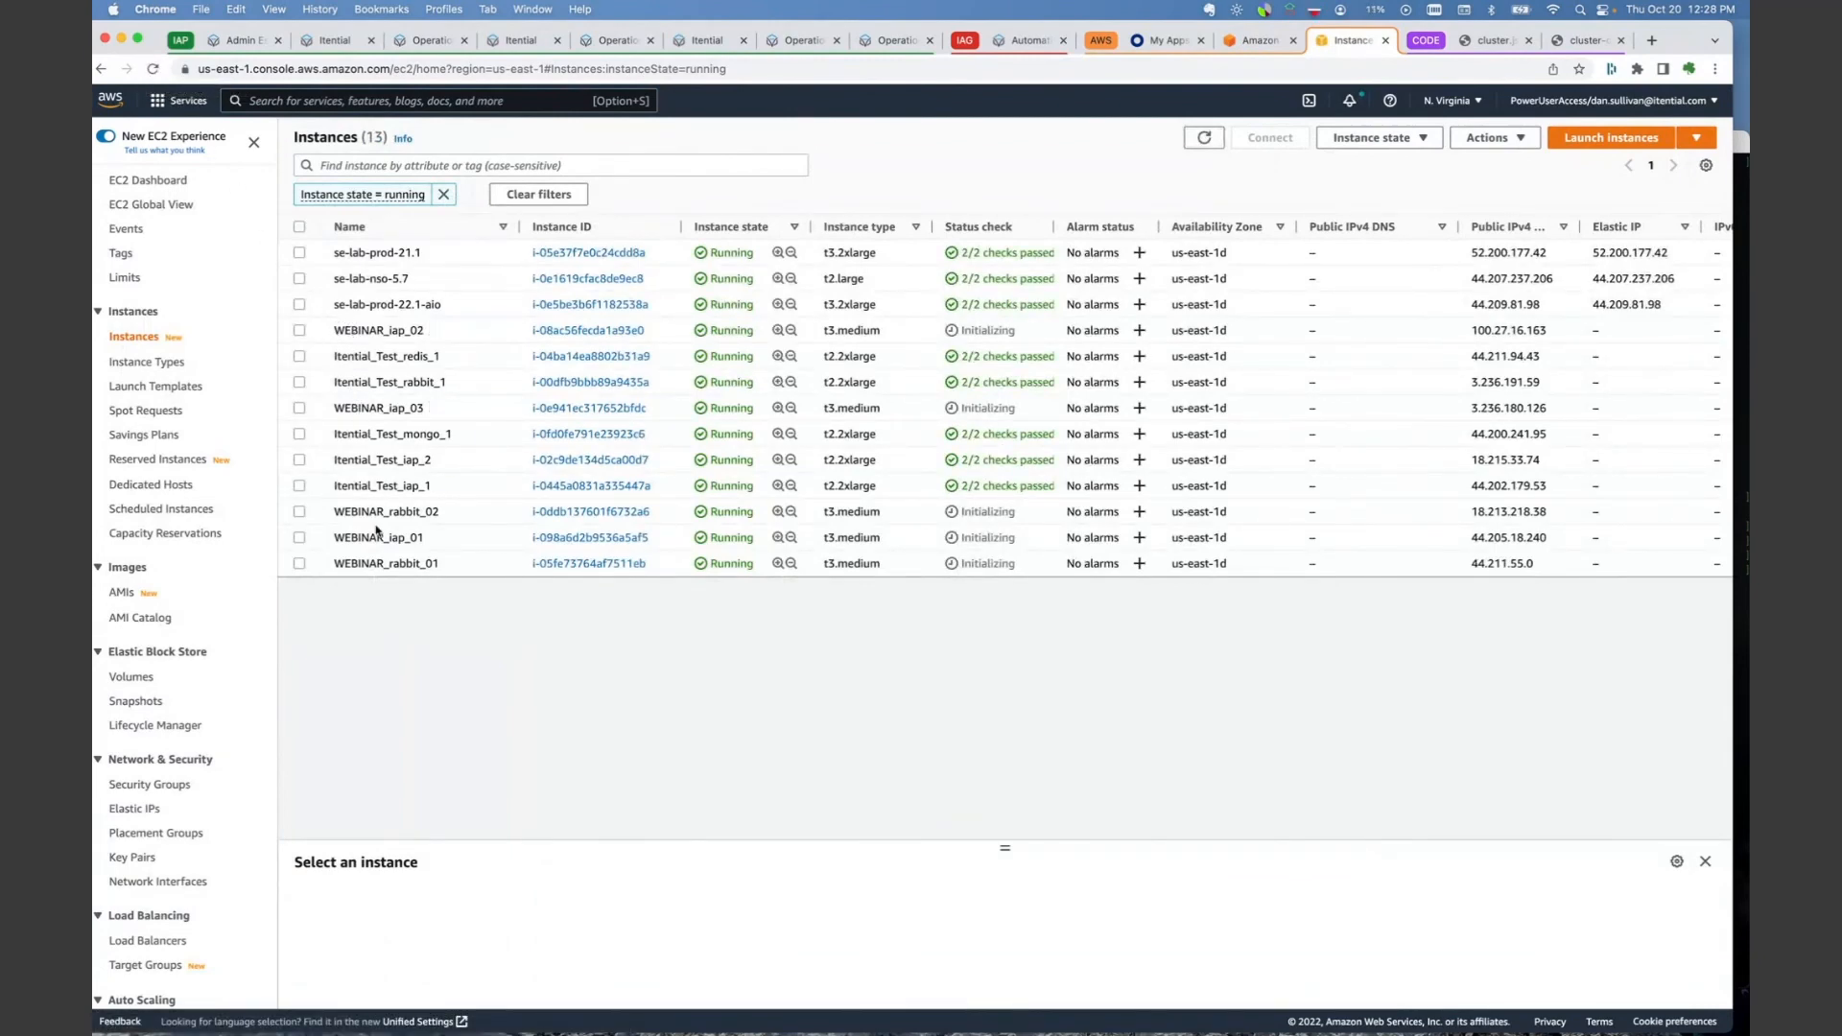
scroll(360, 479, "down", 1)
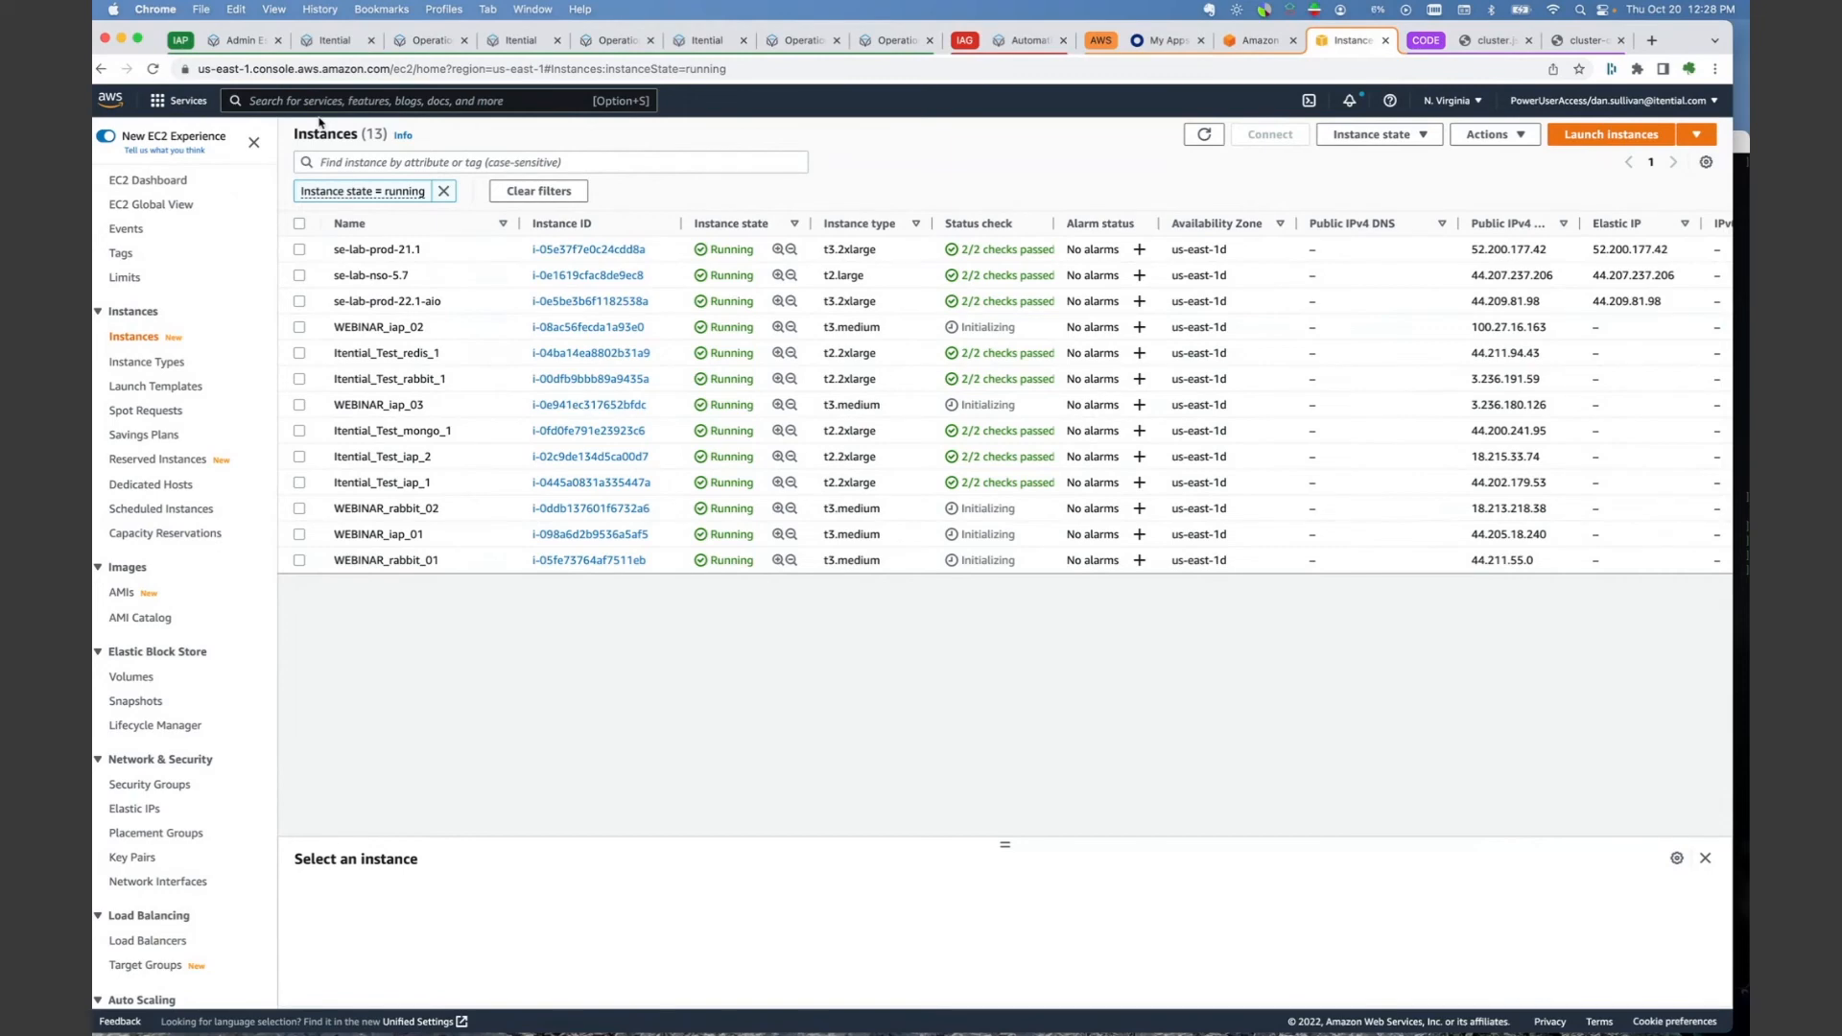
left_click(696, 42)
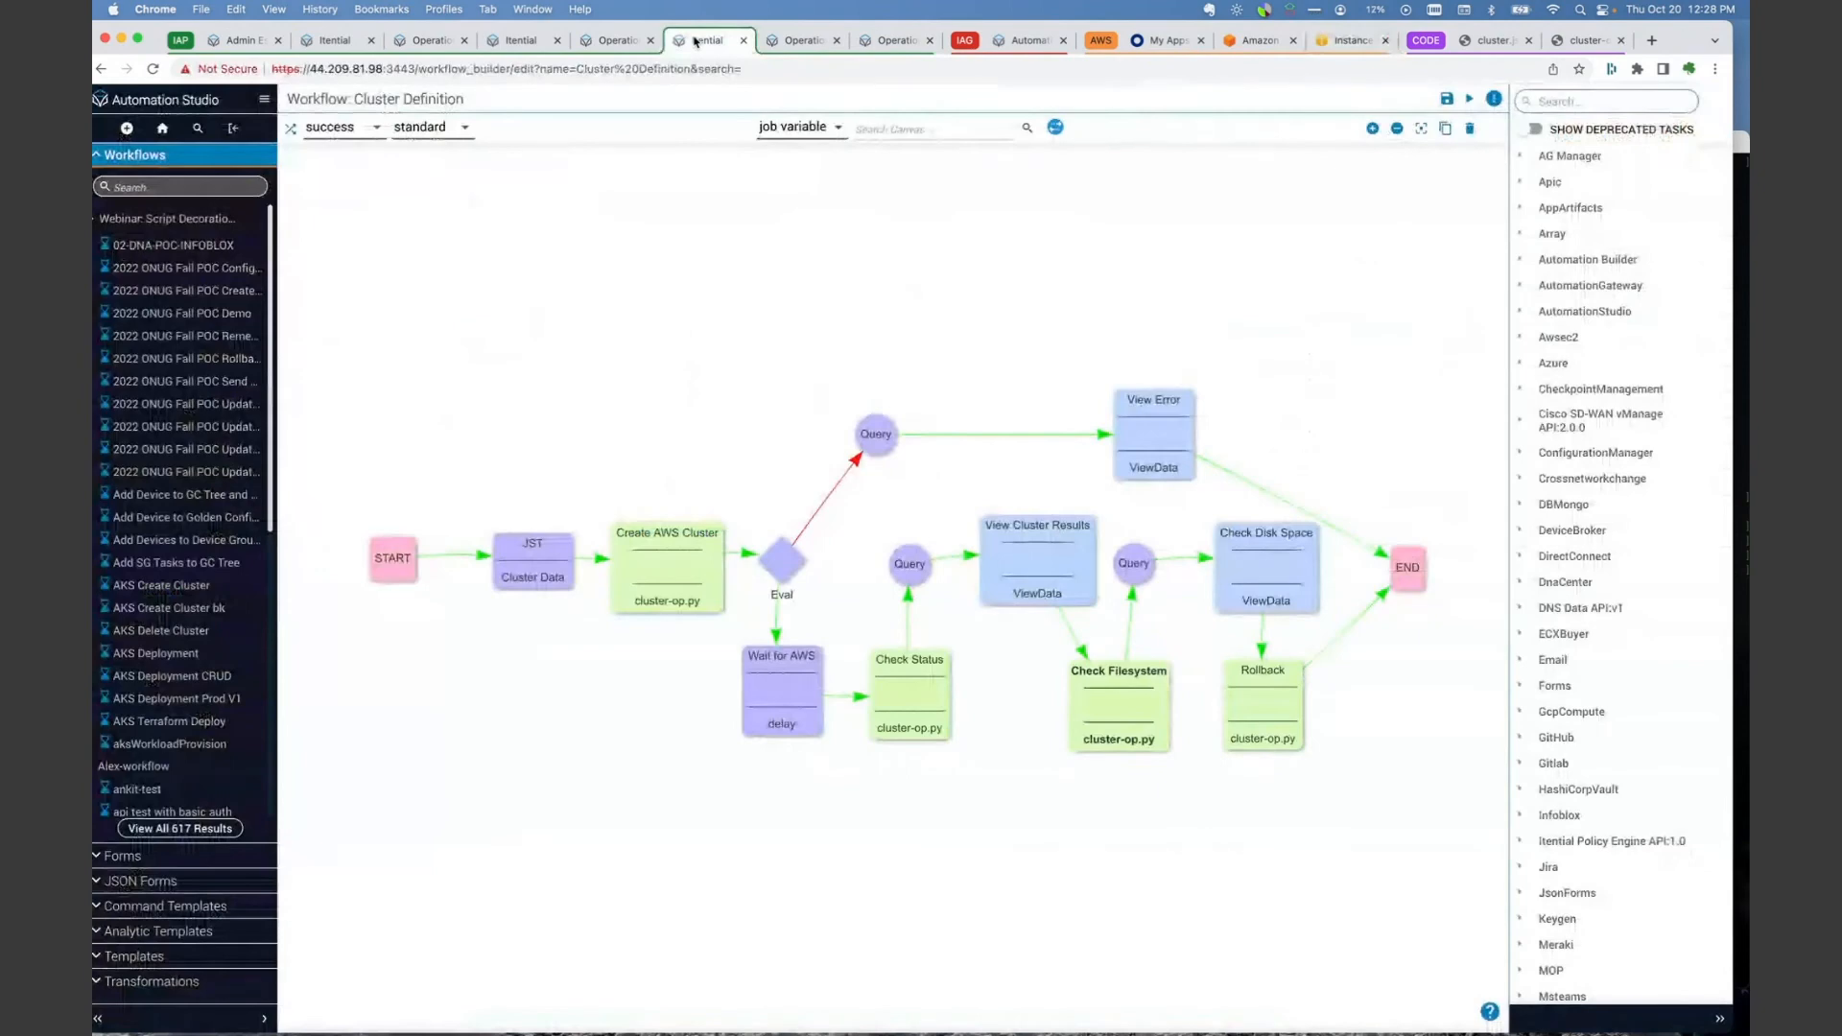
left_click(797, 44)
left_click(884, 44)
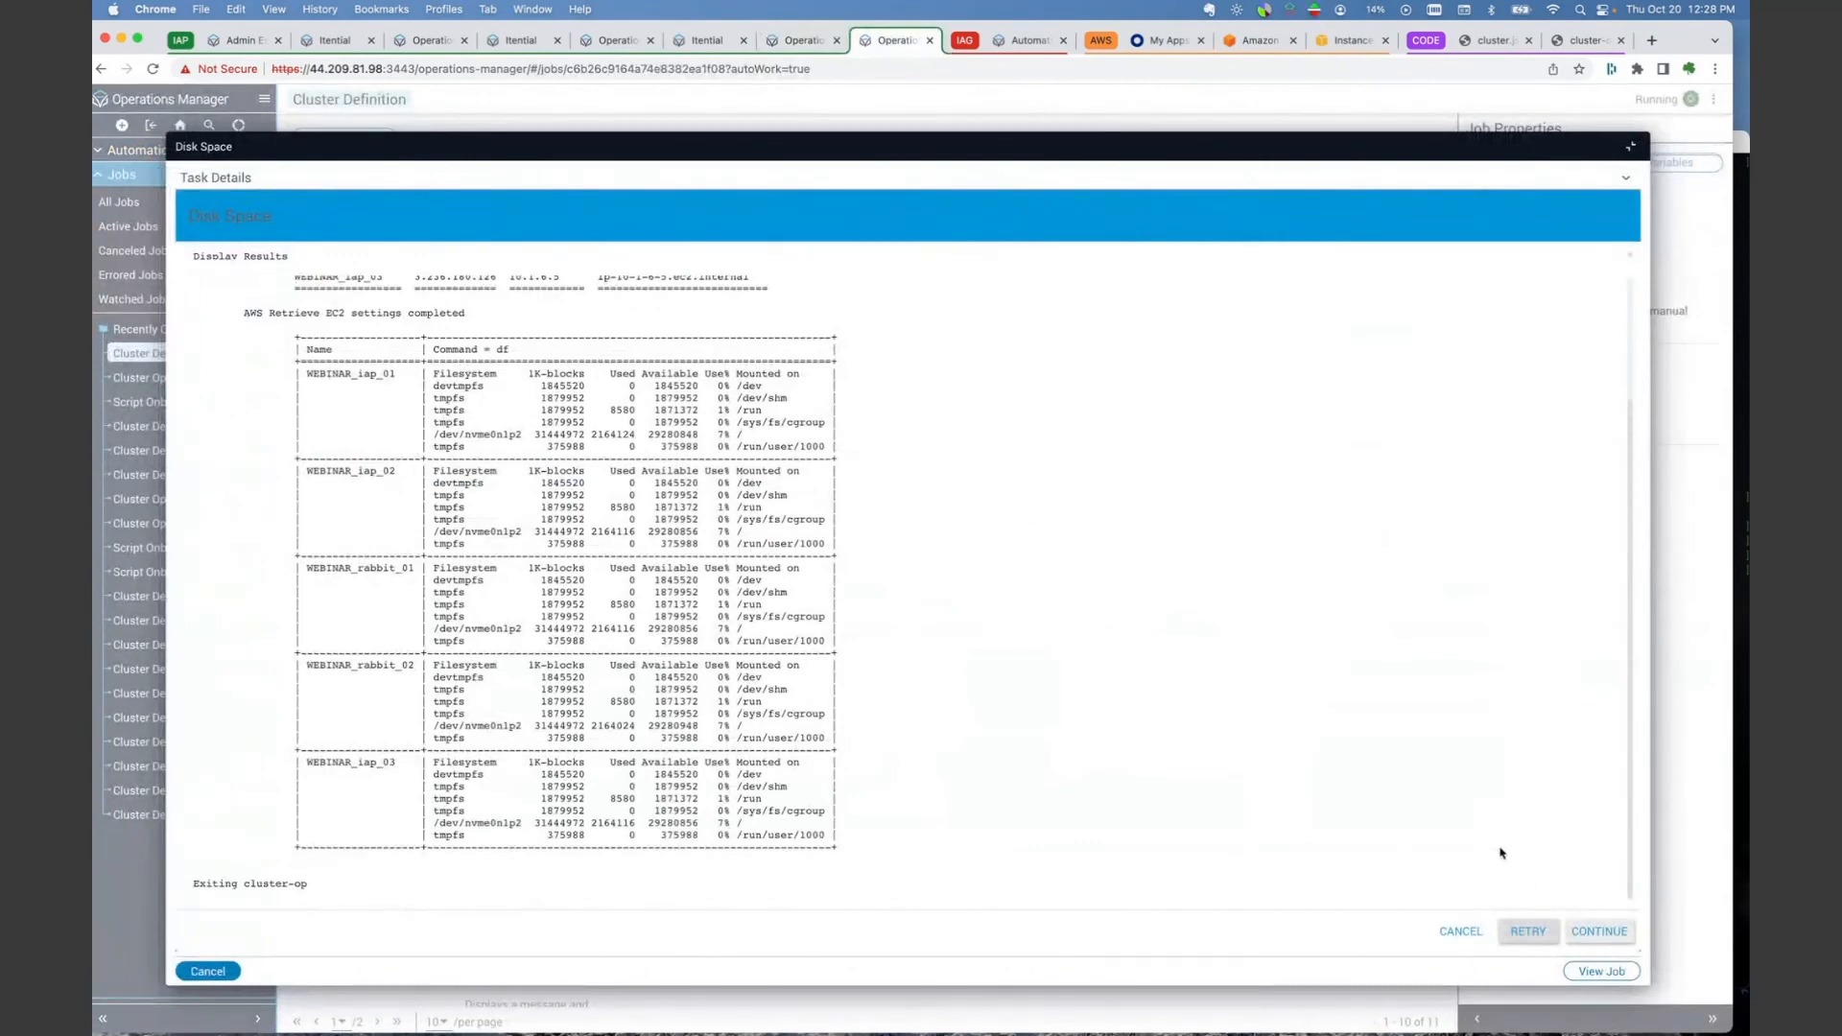
- Continue the job past its Disk Space output, check the refreshed list of running EC2 instances in AWS, and return to the Cluster Definition job
left_click(1613, 933)
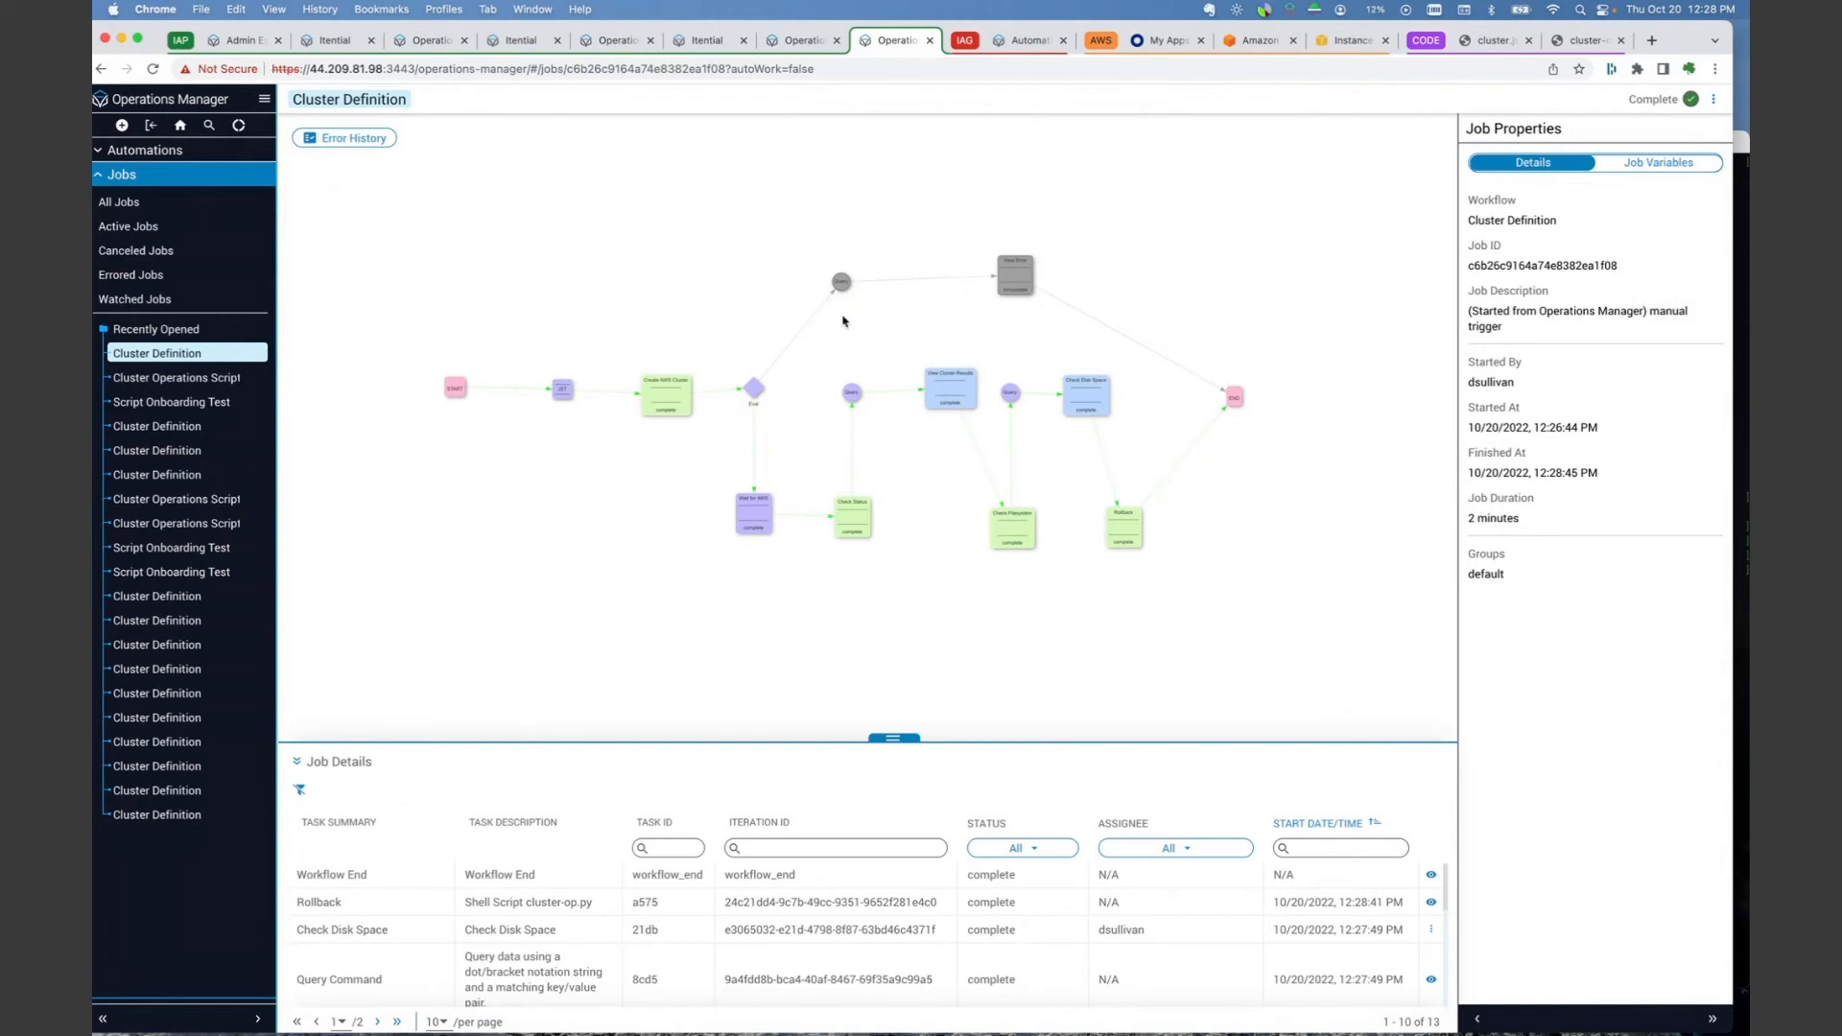
left_click(1348, 46)
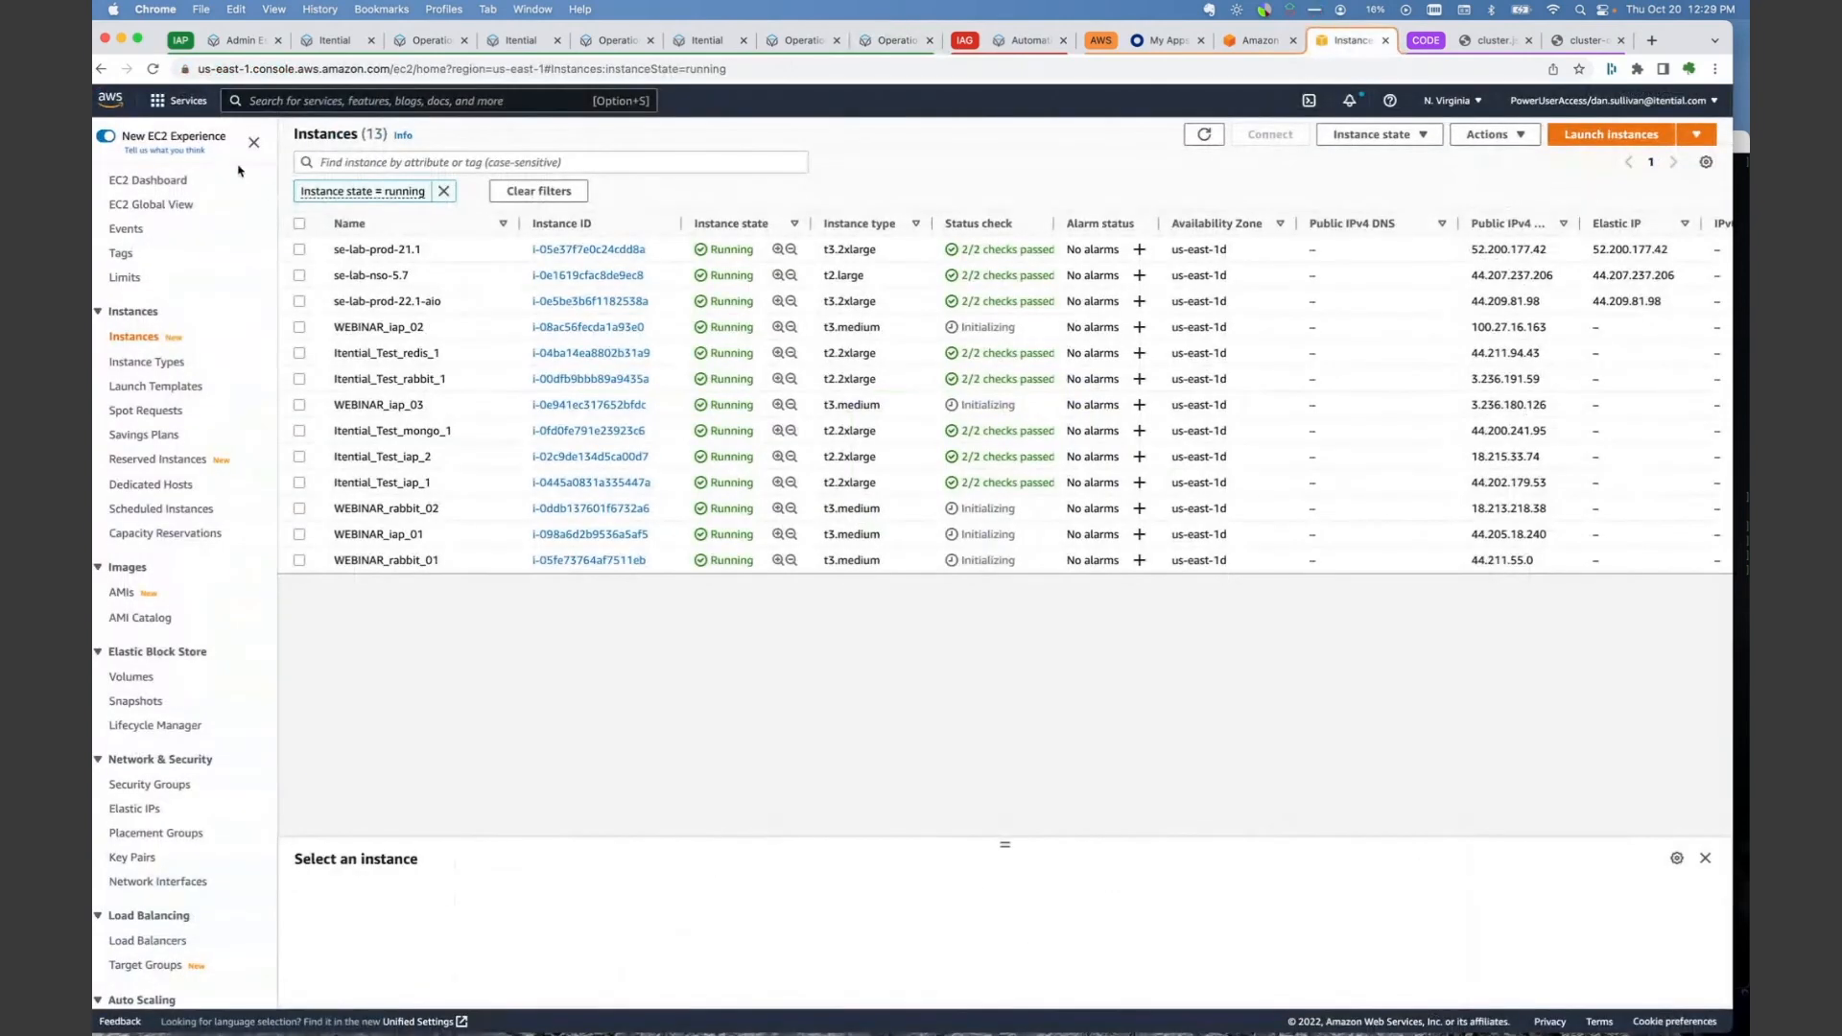
left_click(153, 69)
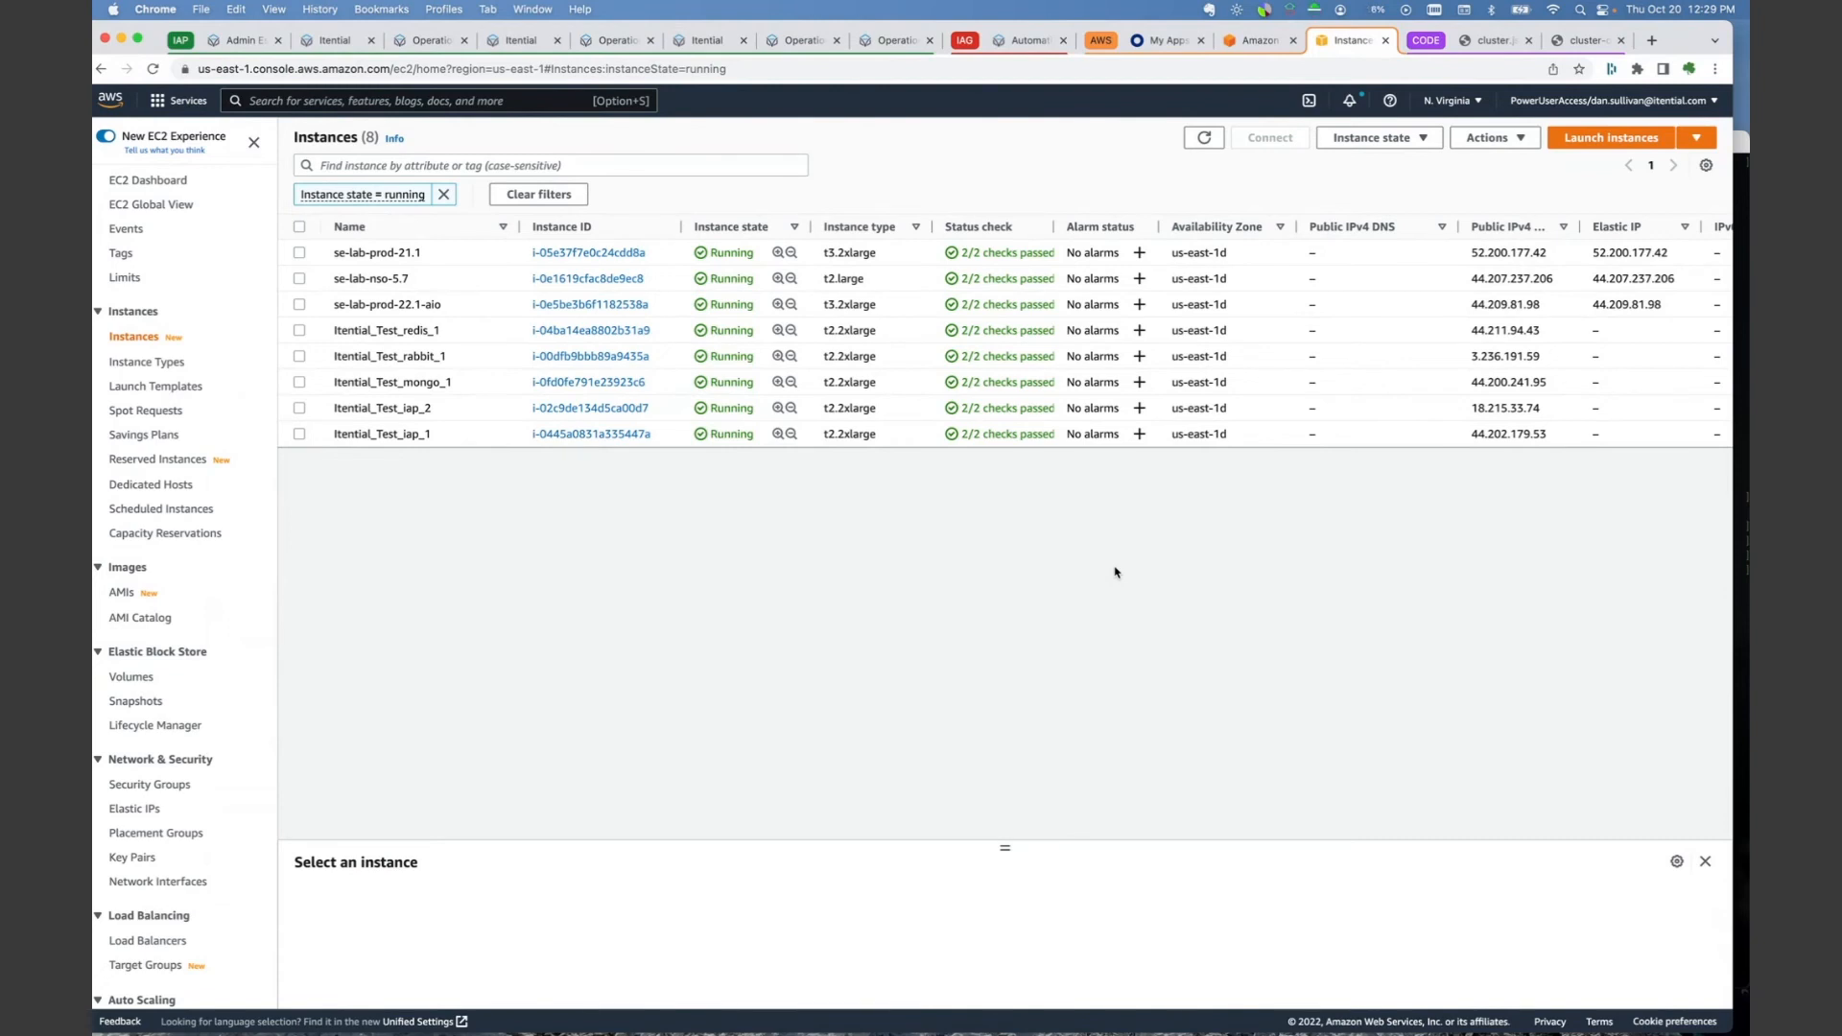
left_click(885, 42)
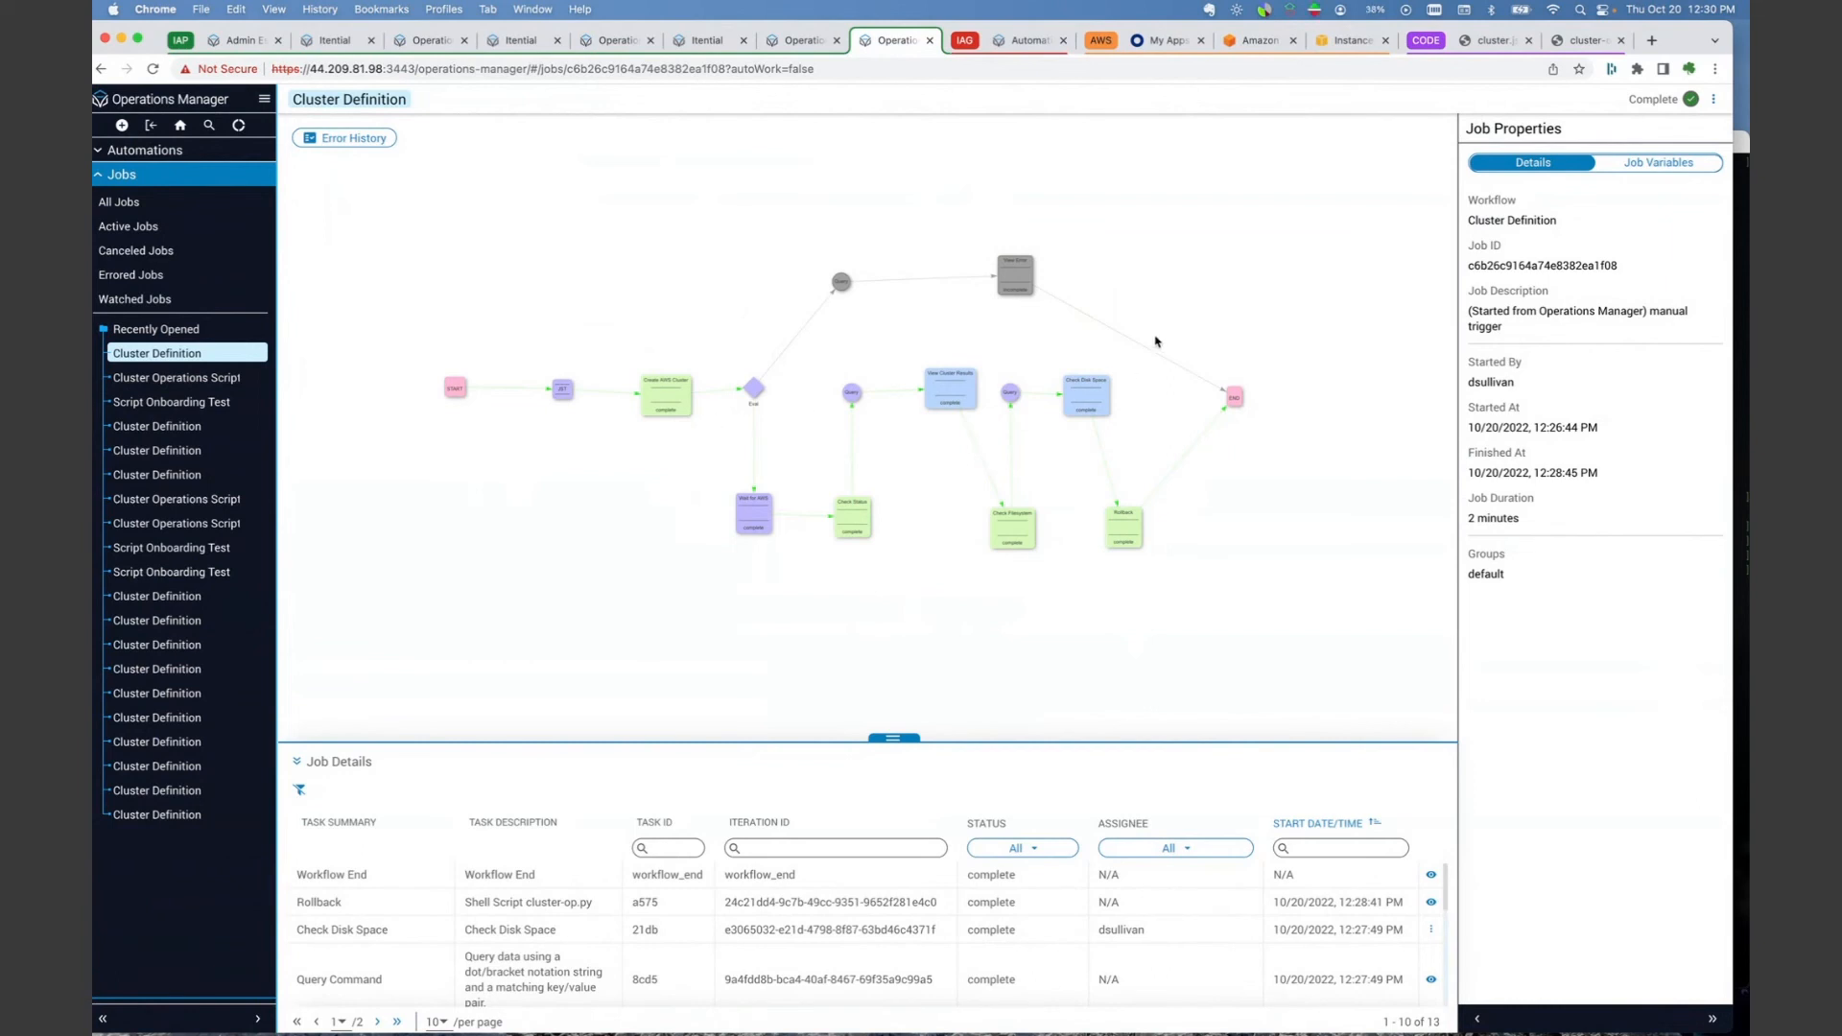
- Compare the aaa-cluster-op.py parameters in Automation Gateway with the argument definitions in the cluster-op.py source code
left_click(1013, 42)
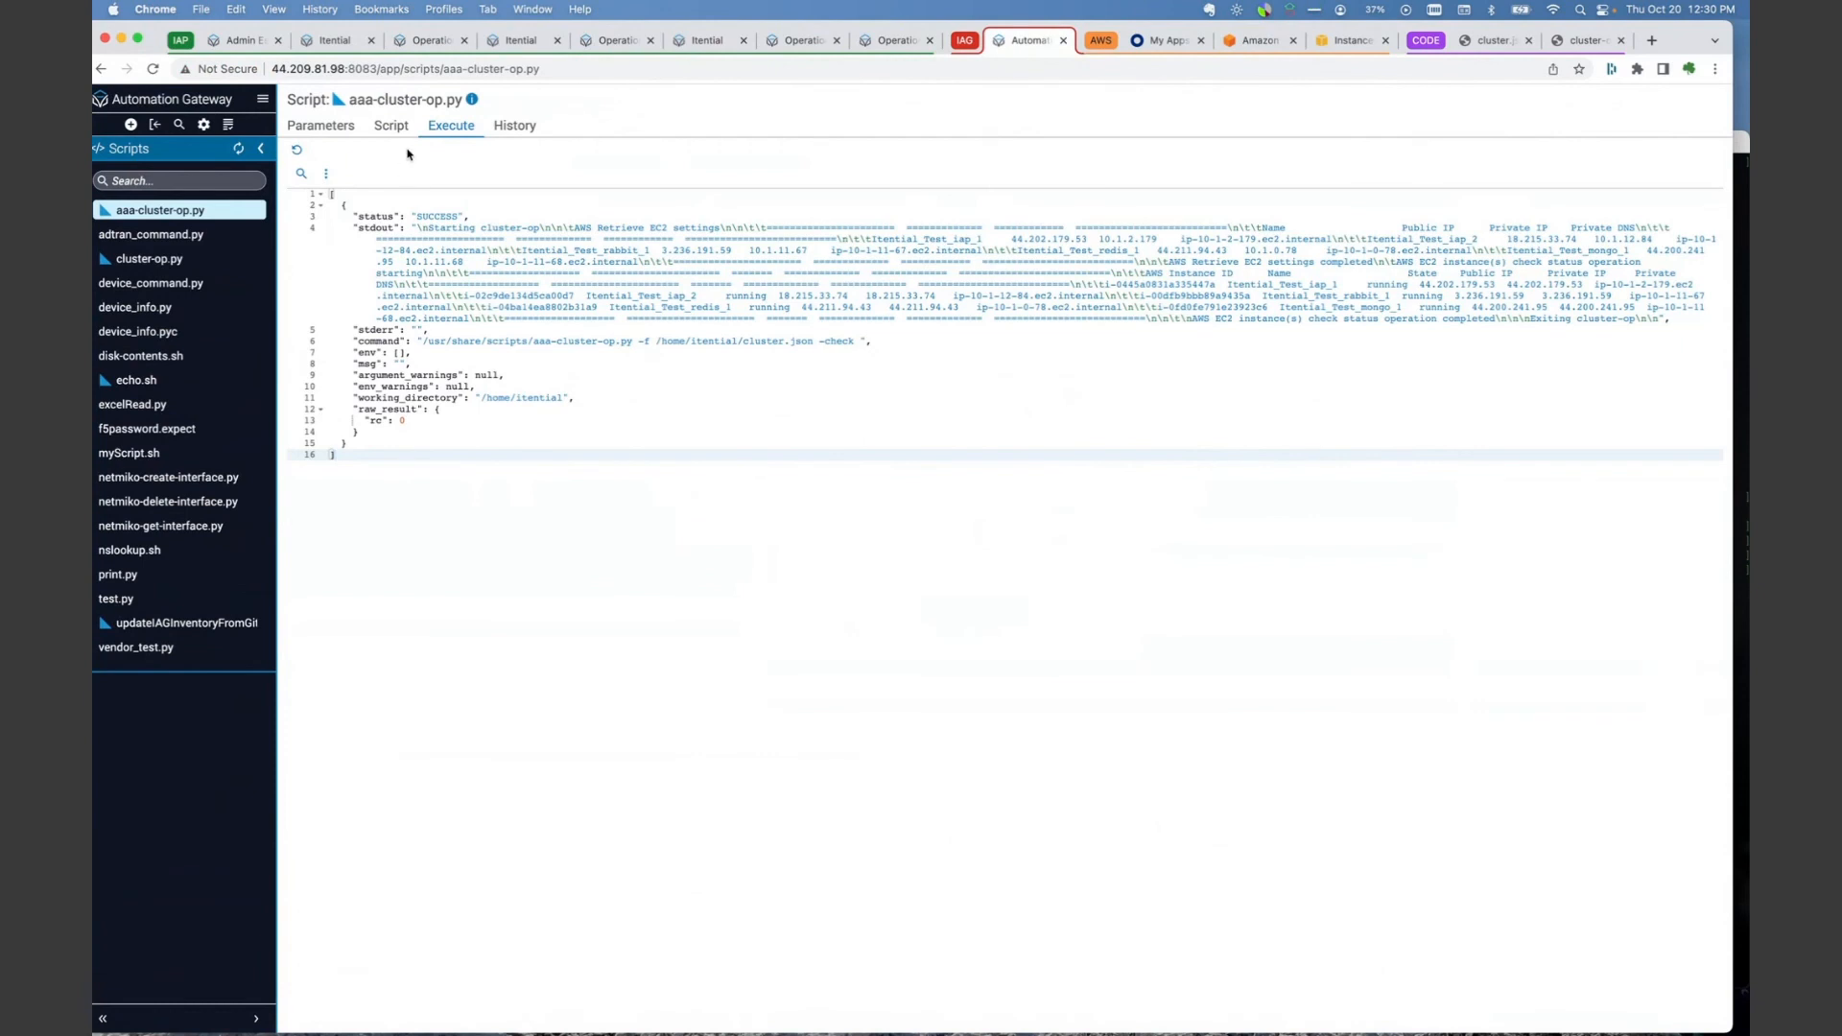
left_click(309, 126)
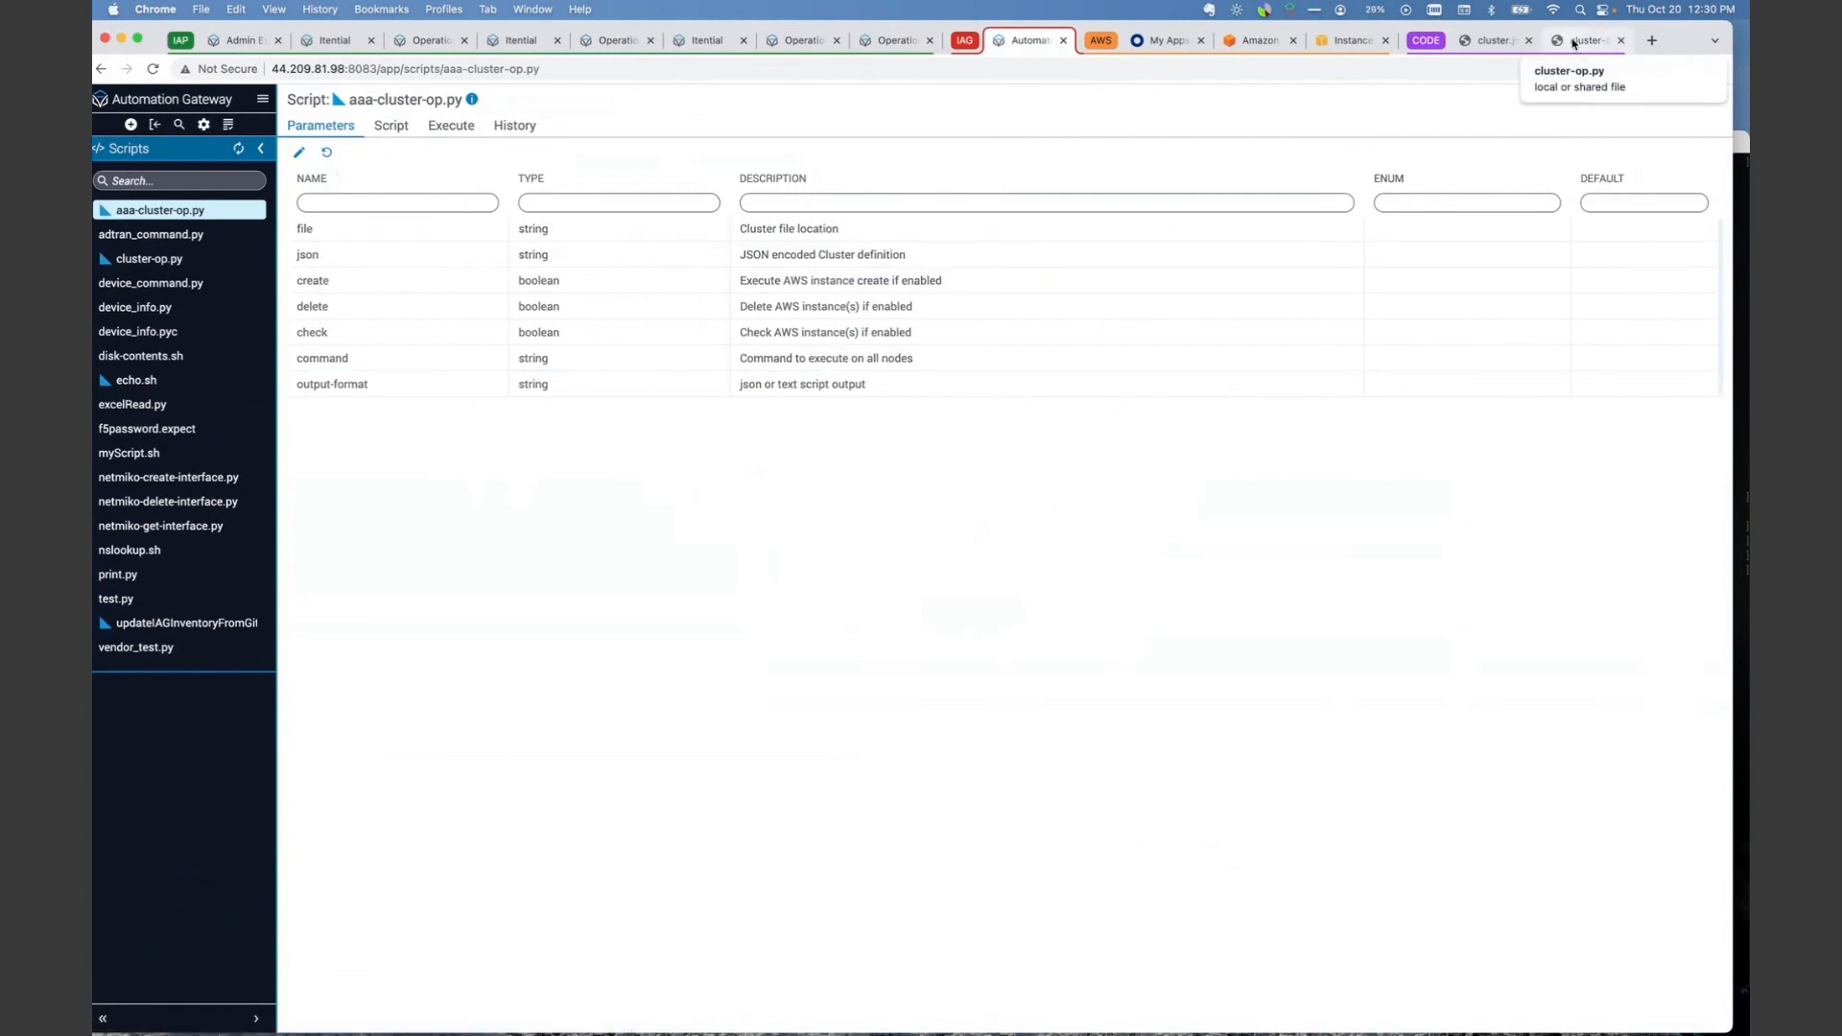
left_click(1574, 43)
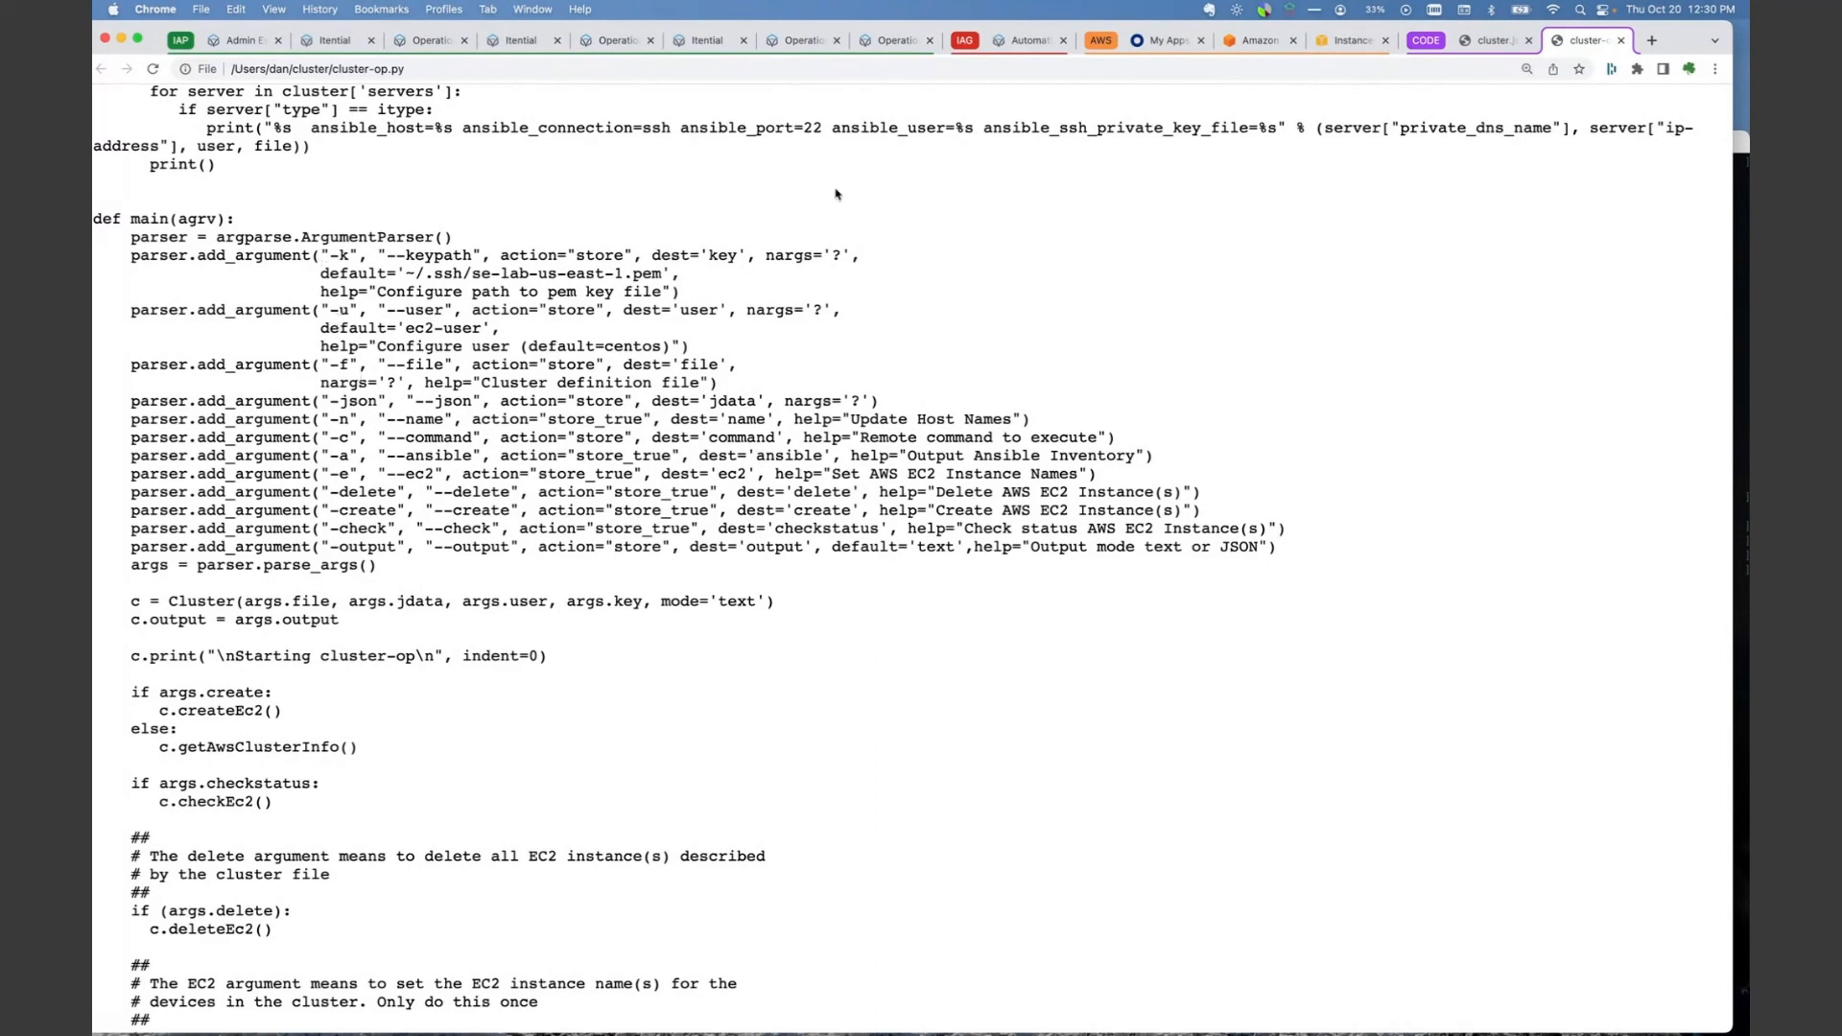
left_click(1019, 44)
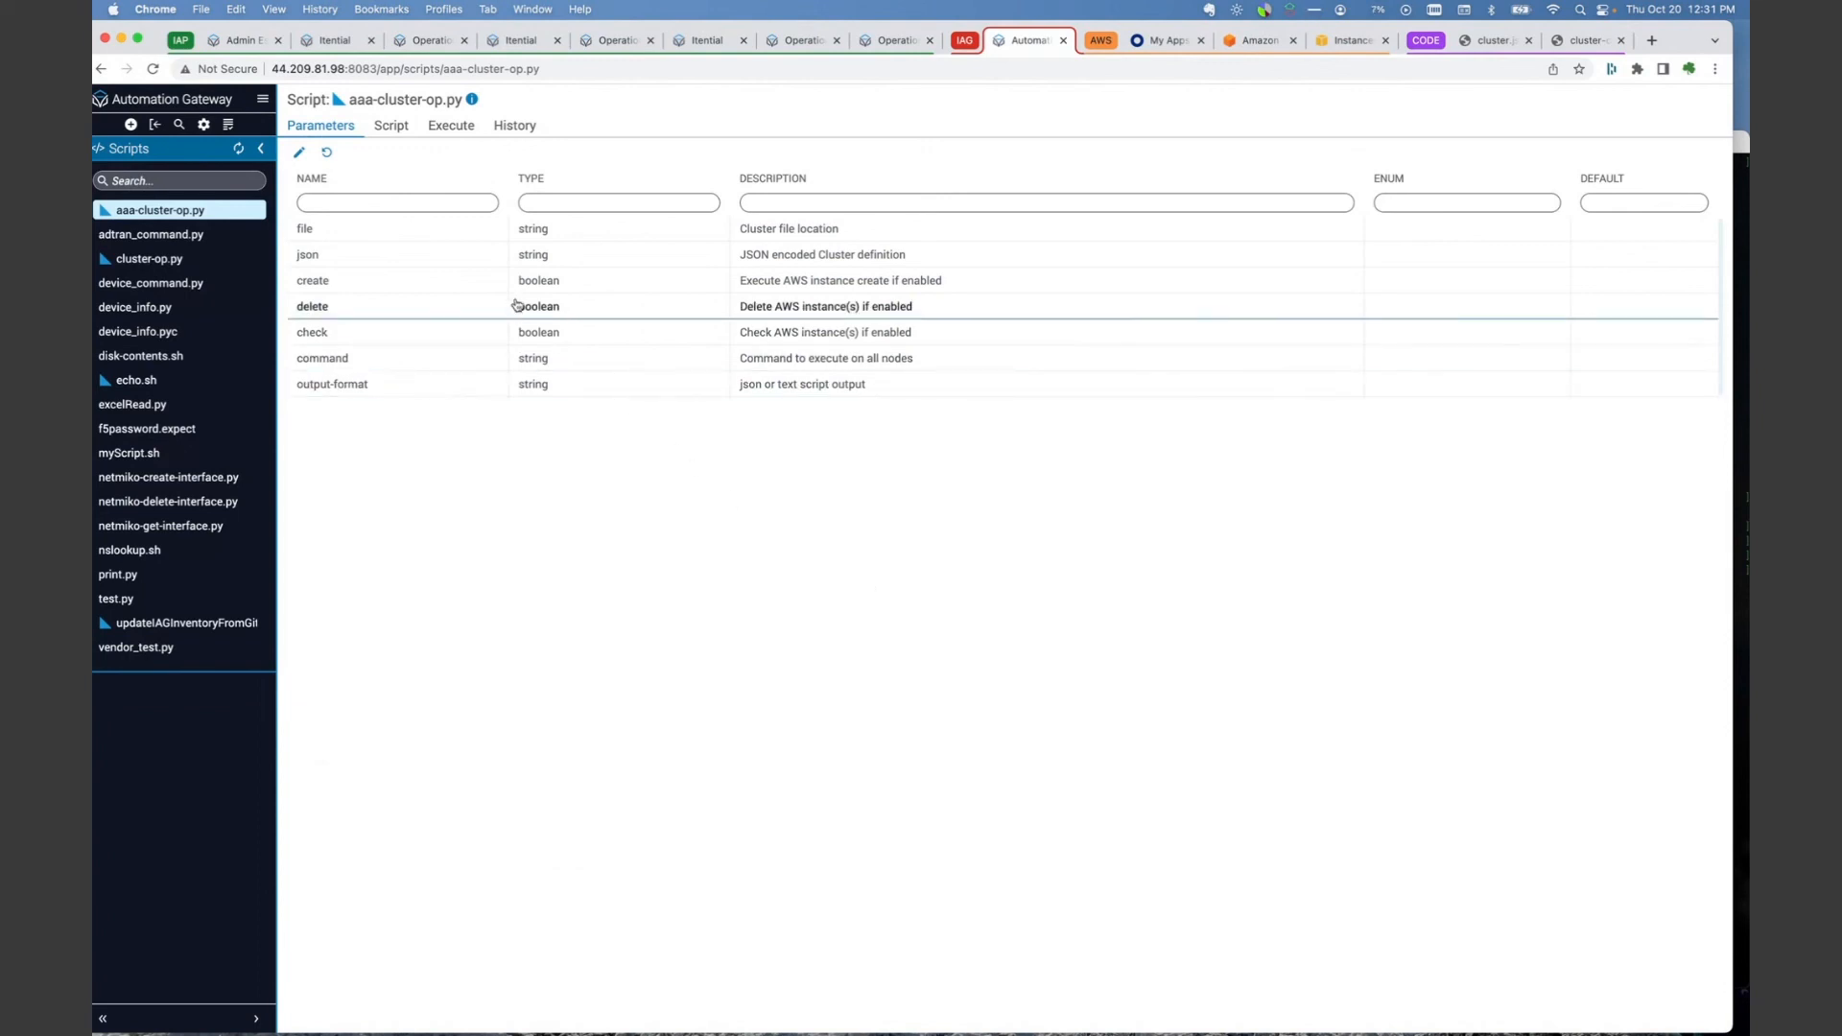
left_click(544, 238)
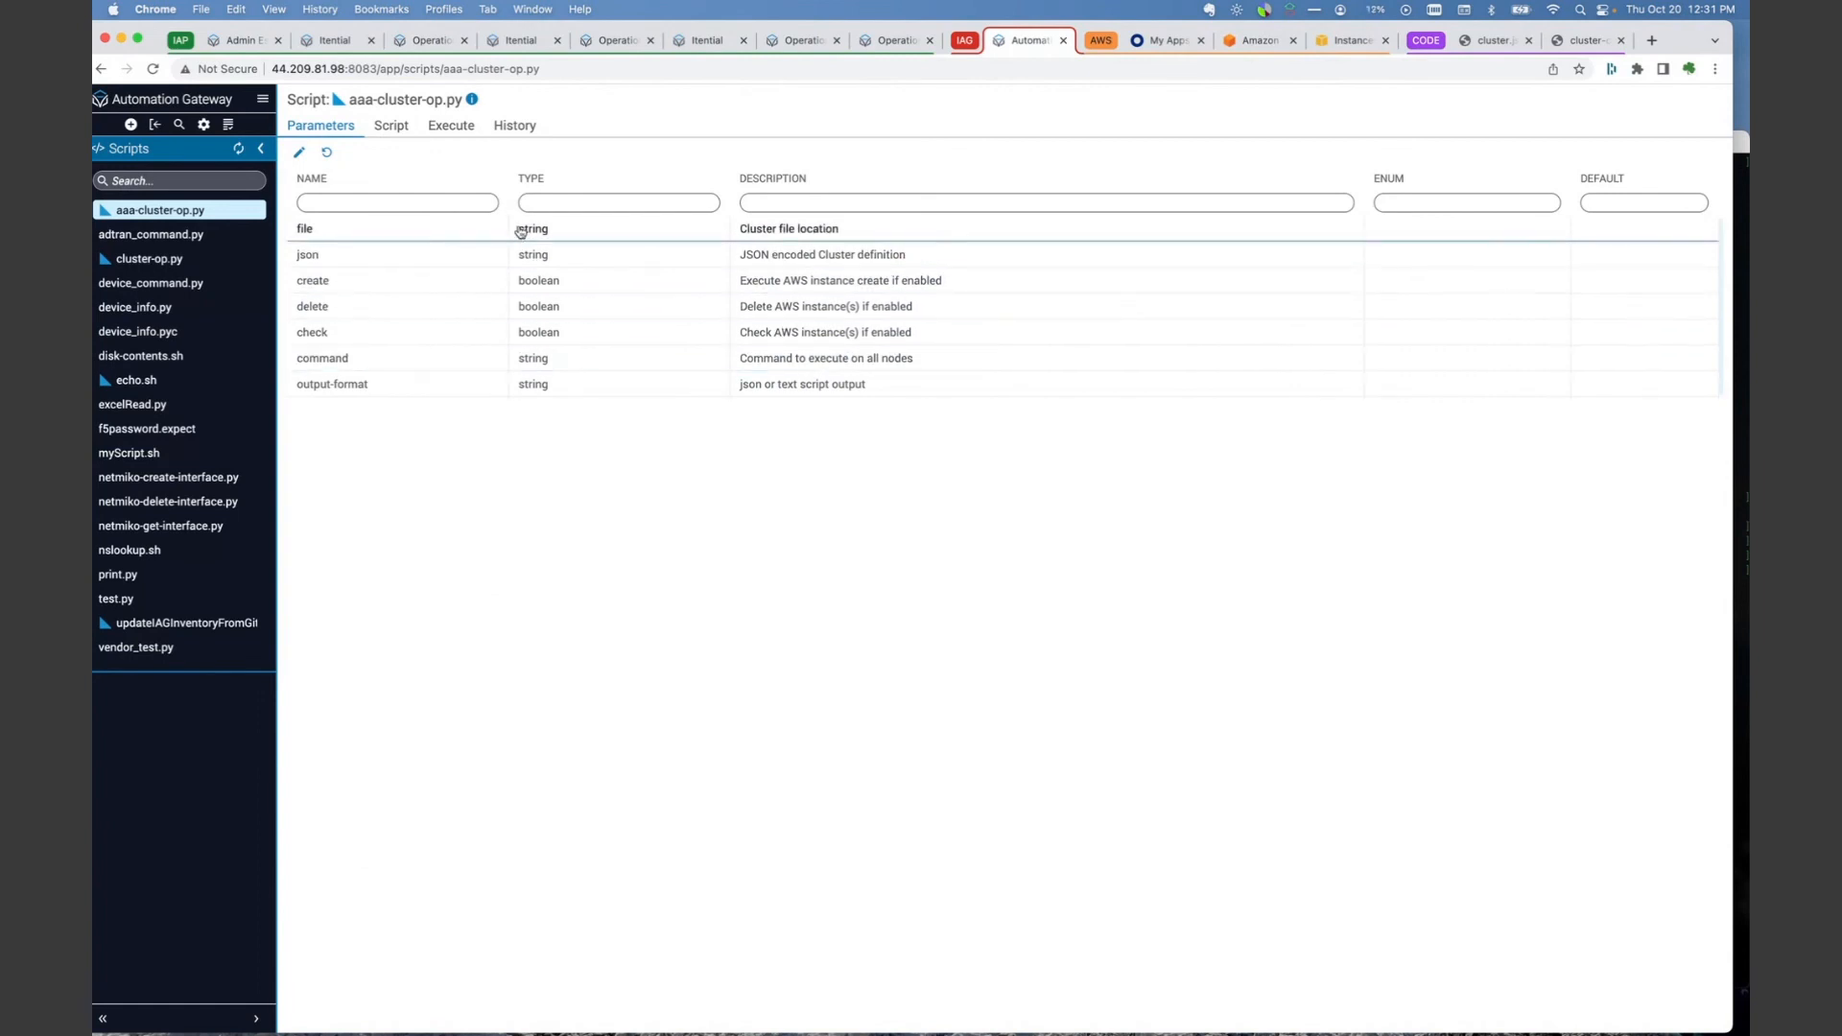